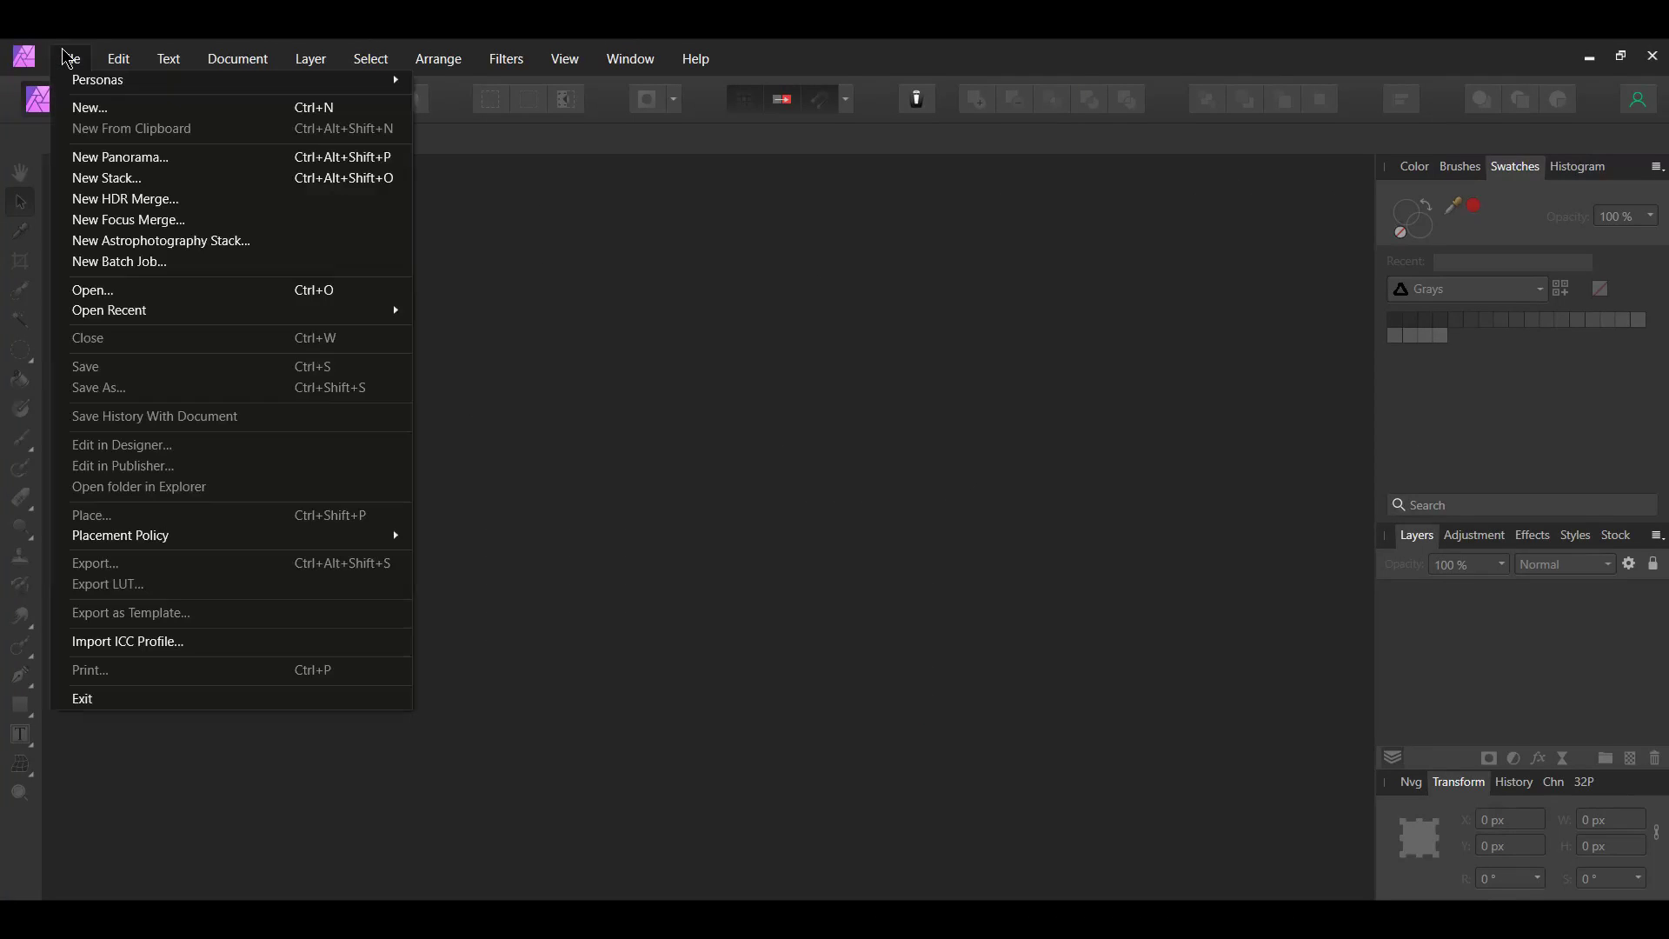
Open pexels-pixabay-147411.jpg as a new 1280 × 822 px document.
{"action": "left_click", "coordinate": [125, 289]}
{"action": "left_click", "coordinate": [1113, 889]}
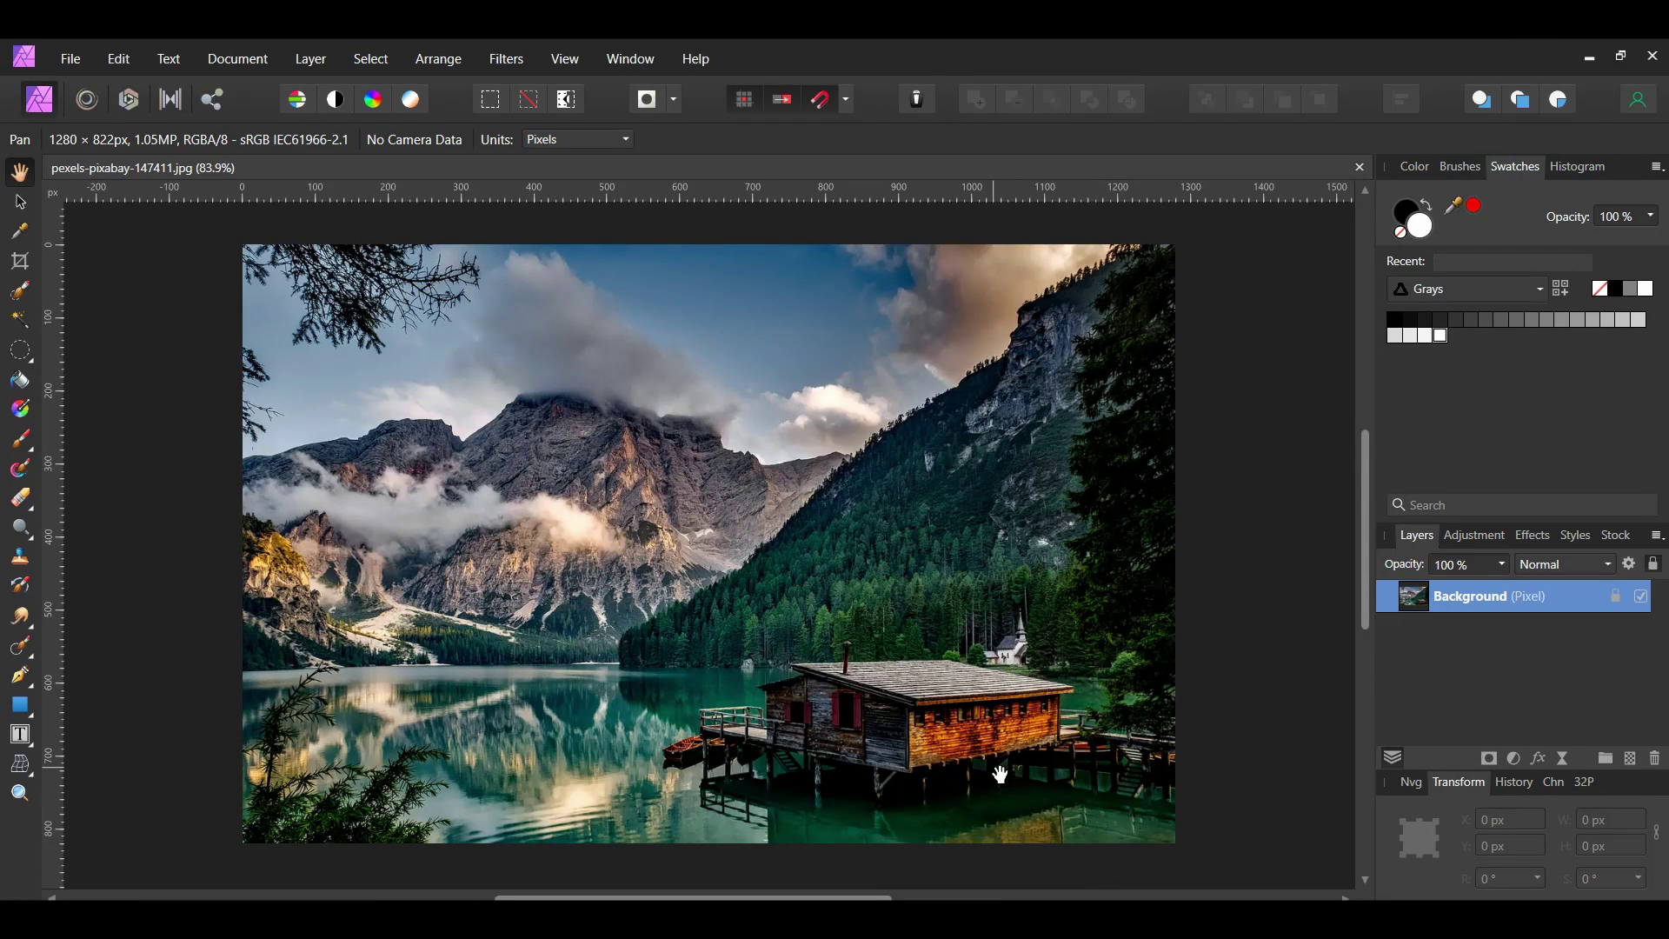
{"action": "key", "text": "v"}
{"action": "key", "text": "ctrl+d"}
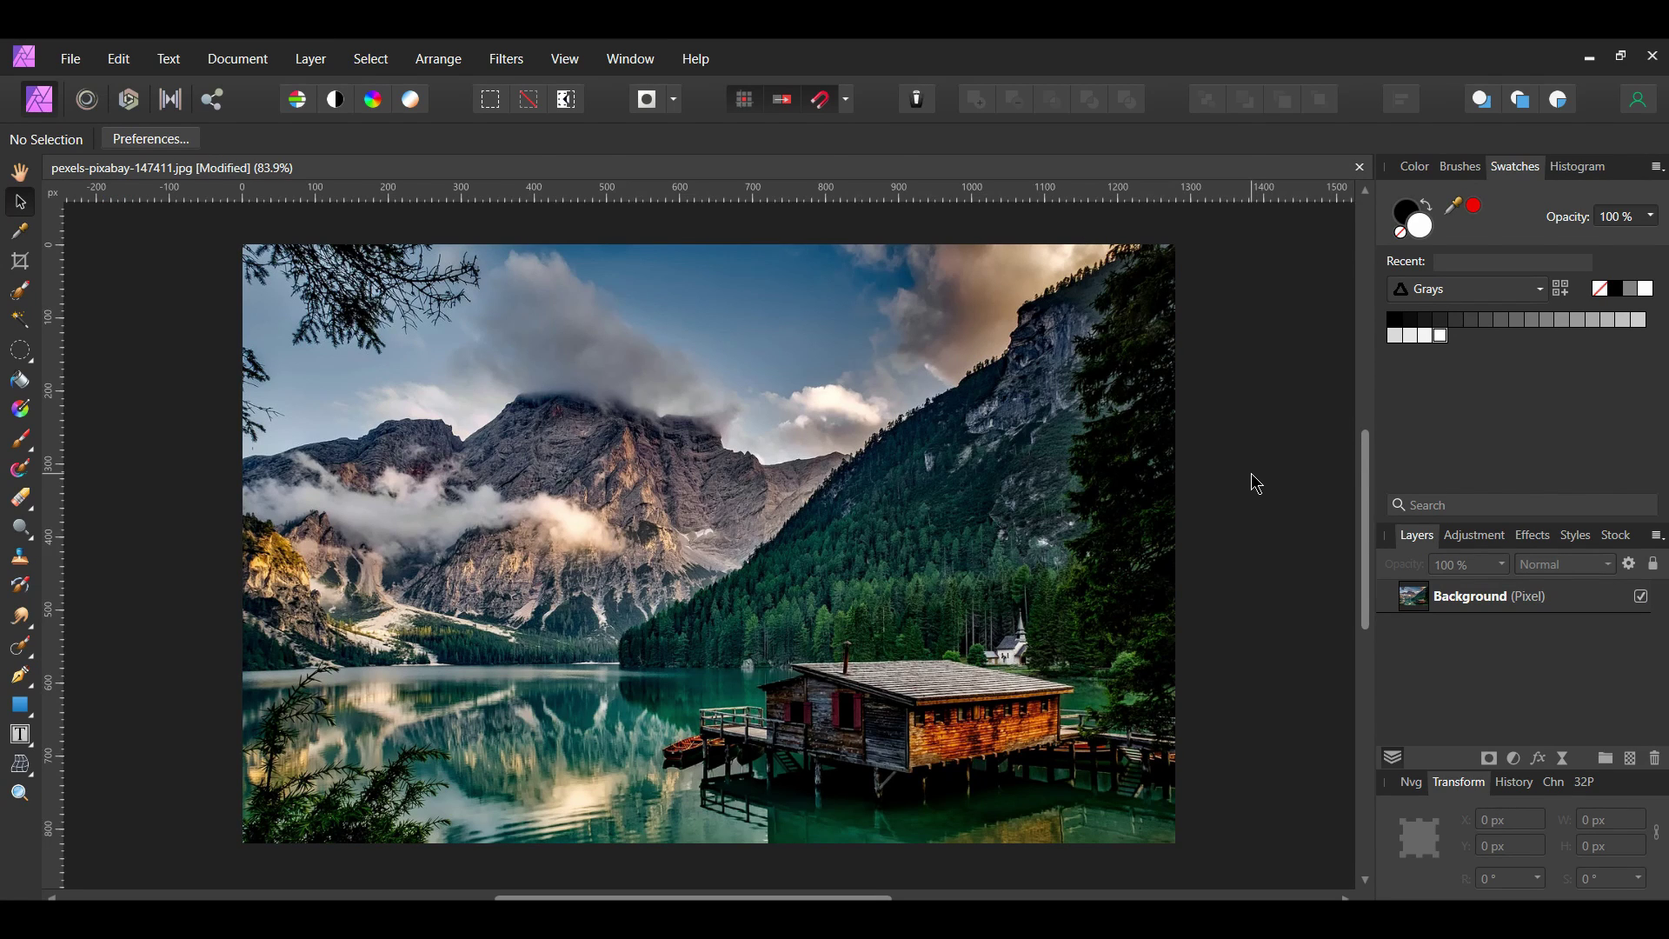
{"action": "left_click", "coordinate": [566, 58]}
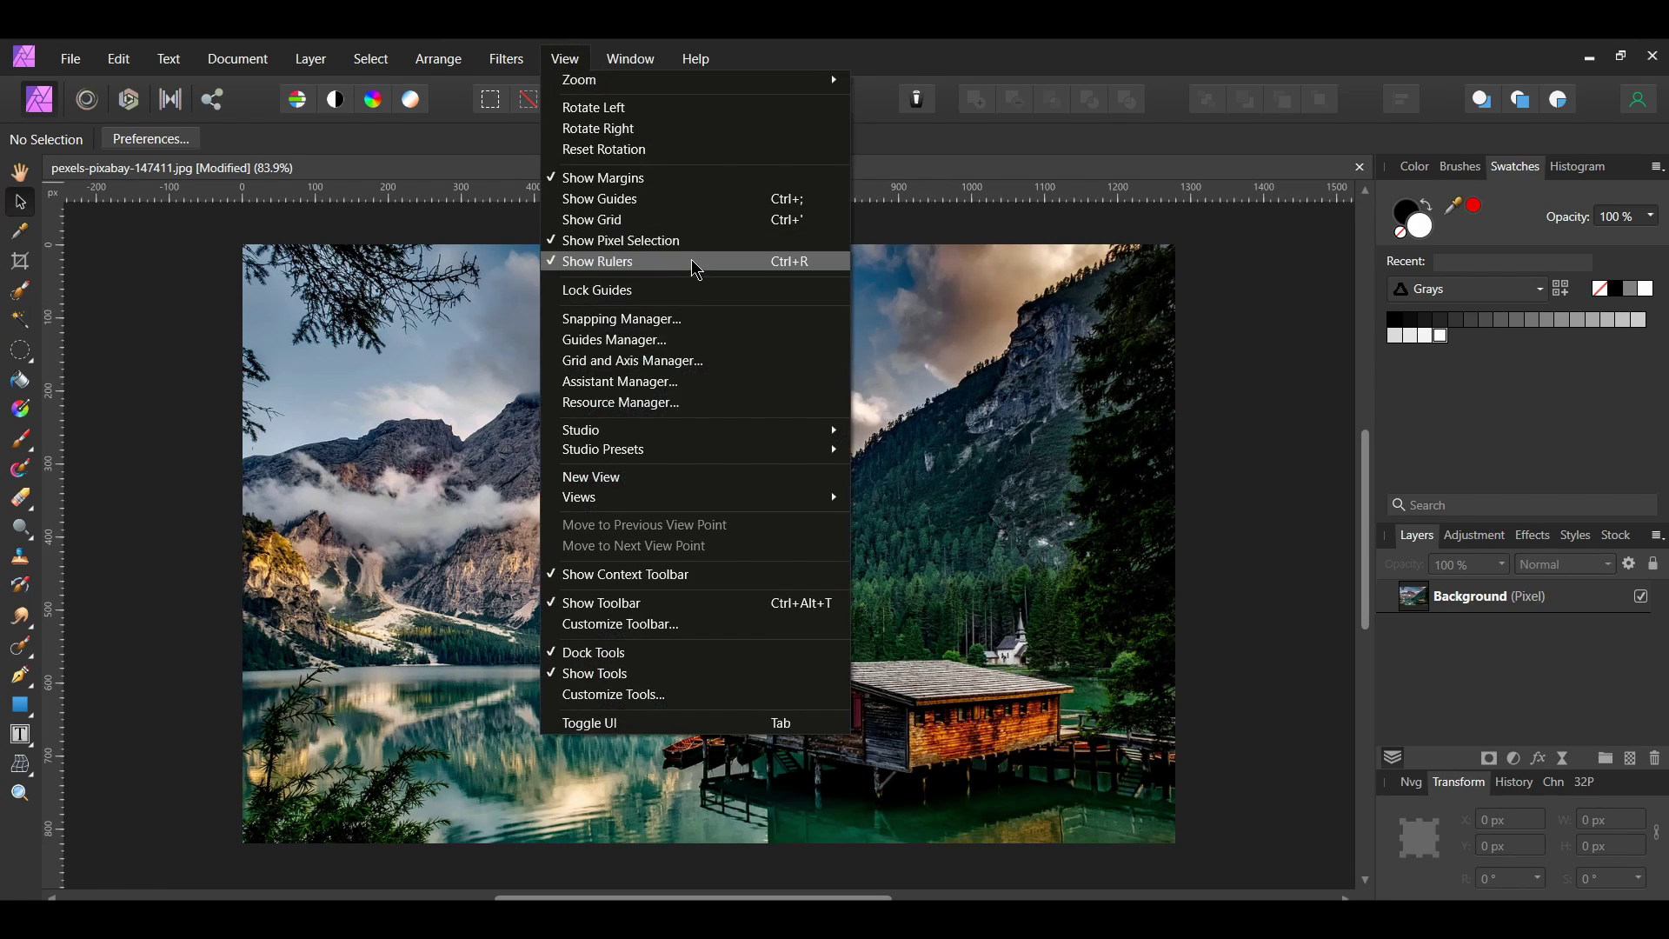
Drag a horizontal and a vertical guide from the rulers to cross at the photo's centre.
{"action": "left_click", "coordinate": [1238, 471]}
{"action": "left_click_drag", "start_coordinate": [712, 191], "coordinate": [712, 552]}
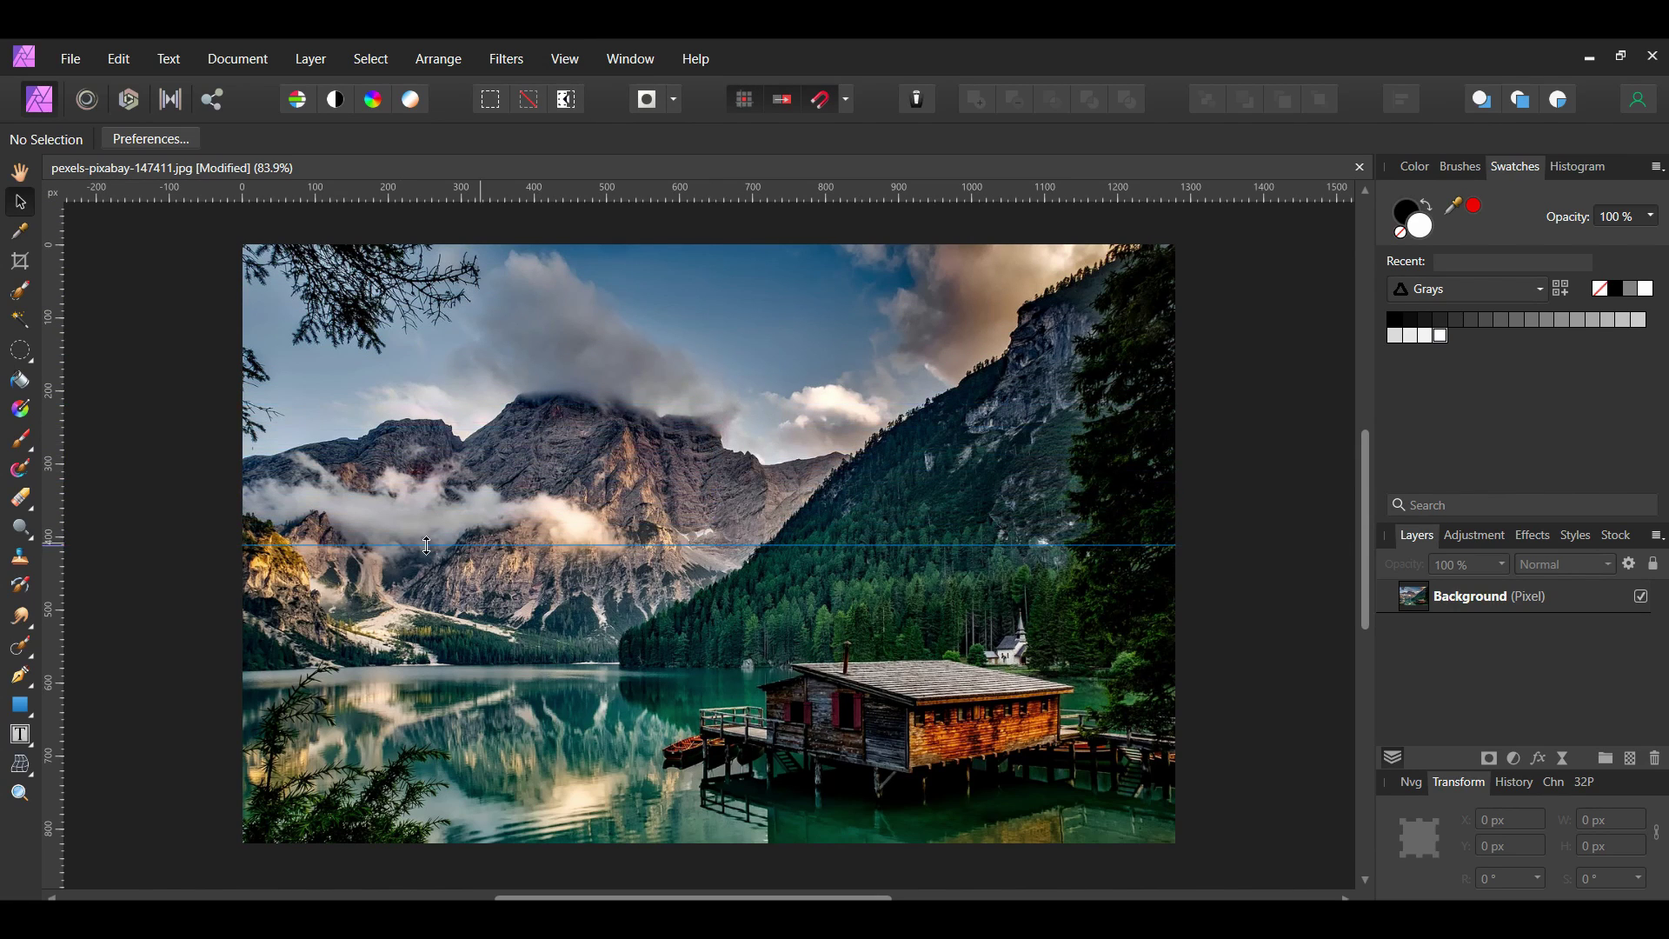
{"action": "left_click_drag", "start_coordinate": [55, 606], "coordinate": [709, 650]}
Switch to the Rectangular Marquee Tool.
{"action": "left_click", "coordinate": [34, 357]}
{"action": "left_click", "coordinate": [34, 358]}
{"action": "left_click", "coordinate": [108, 360]}
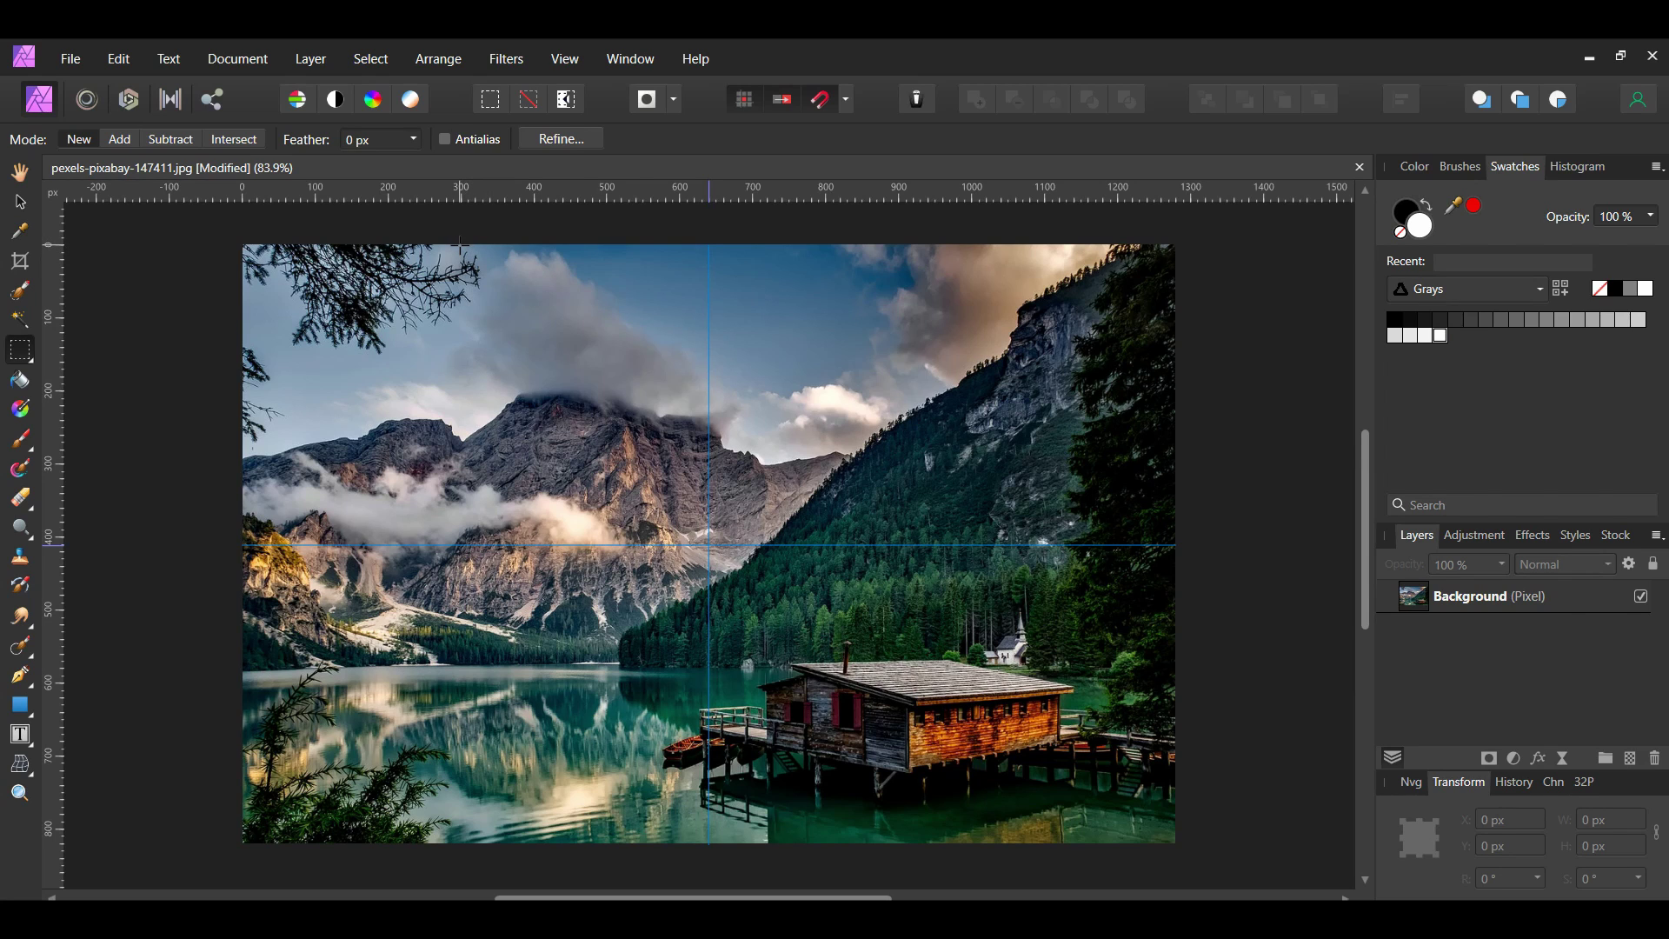
Select a centred 820 px square of the photo and copy it onto a new layer.
{"action": "left_click_drag", "start_coordinate": [460, 244], "coordinate": [1059, 810]}
{"action": "scroll", "coordinate": [954, 735], "scroll_direction": "up", "scroll_amount": 1}
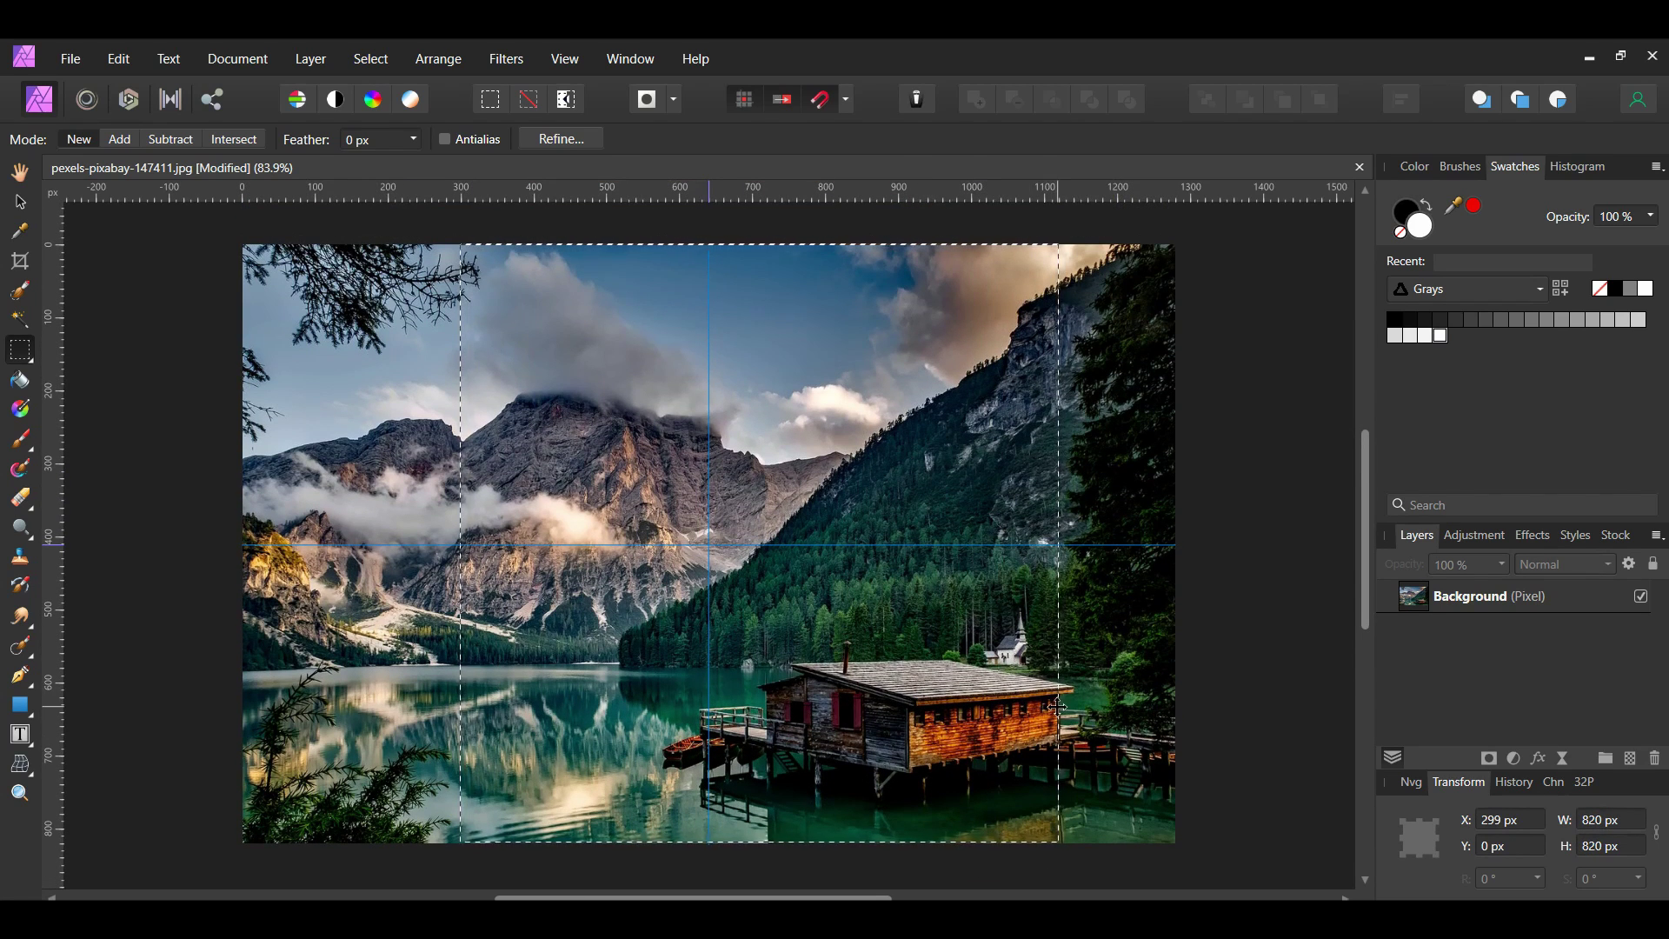
{"action": "left_click_drag", "start_coordinate": [1056, 704], "coordinate": [998, 713]}
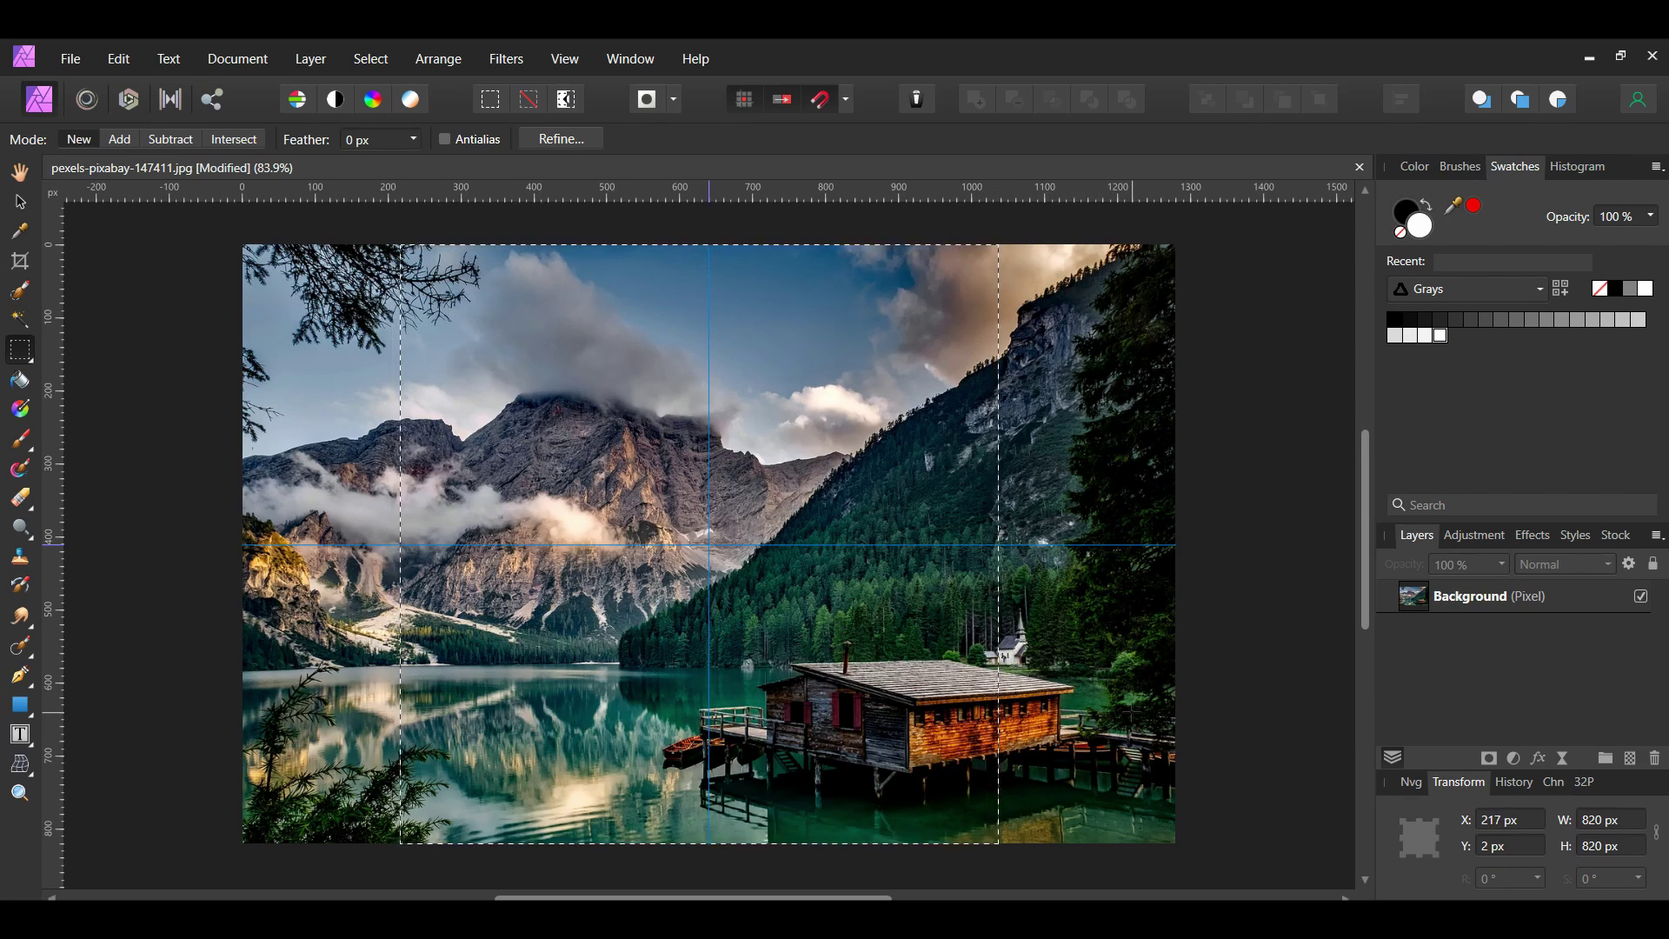
{"action": "left_click", "coordinate": [1446, 600]}
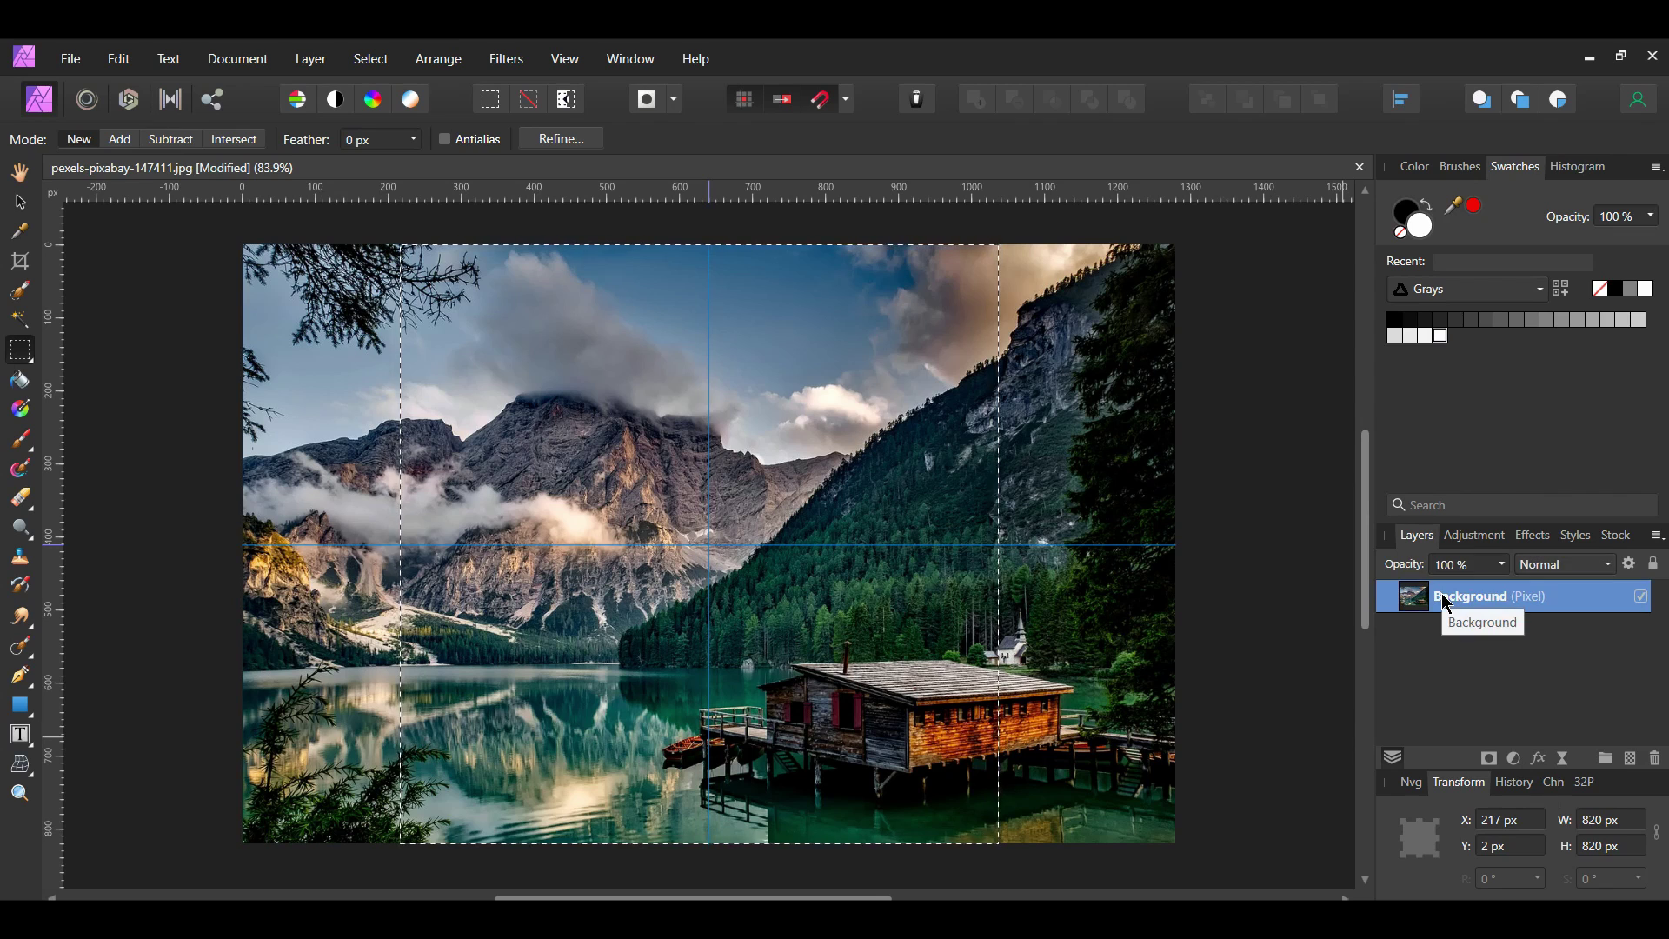
{"action": "key", "text": "ctrl+j"}
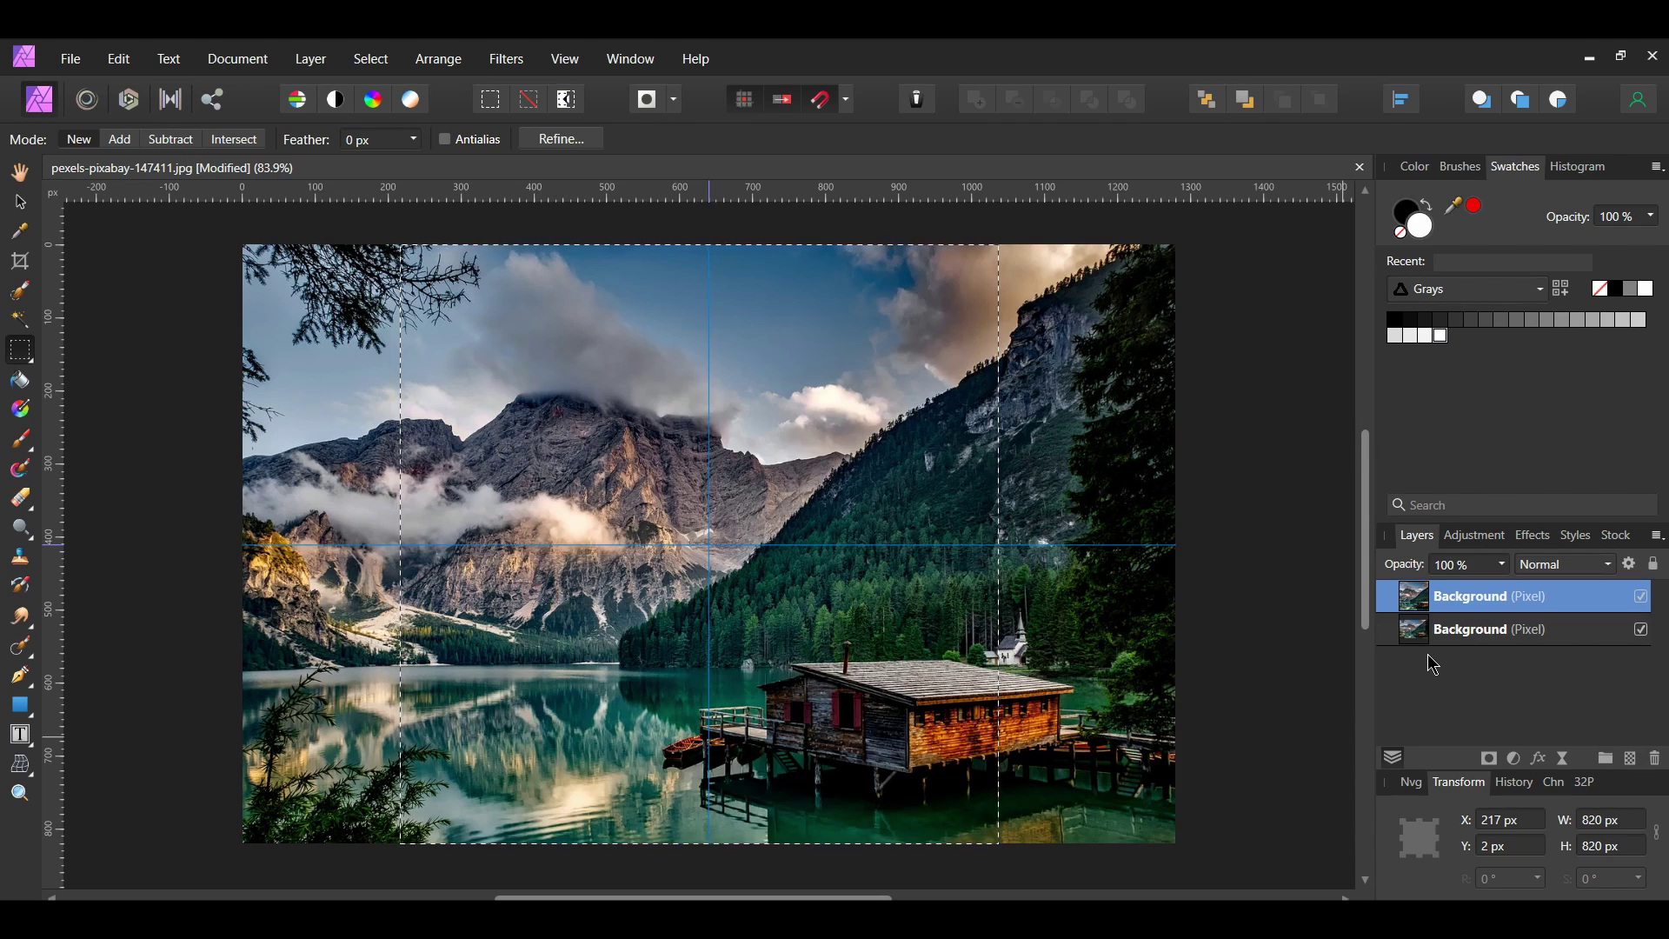
Hide the full-size lower layer, deselect, and rename it 'Original'.
{"action": "left_click", "coordinate": [1641, 629]}
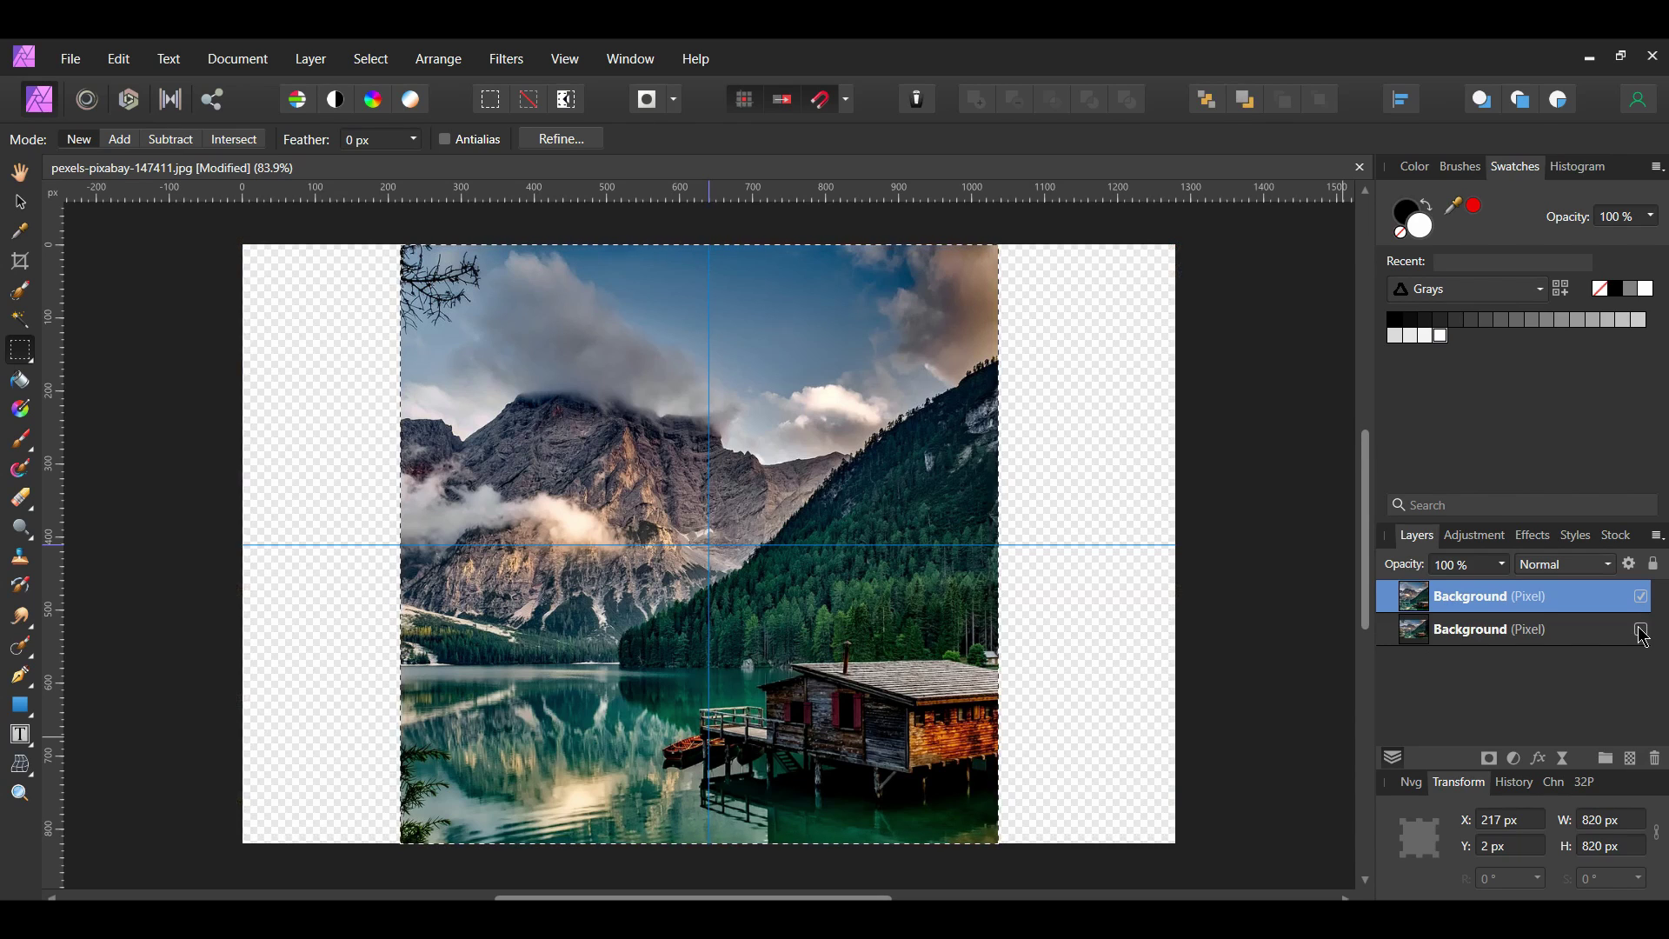
{"action": "key", "text": "ctrl+d"}
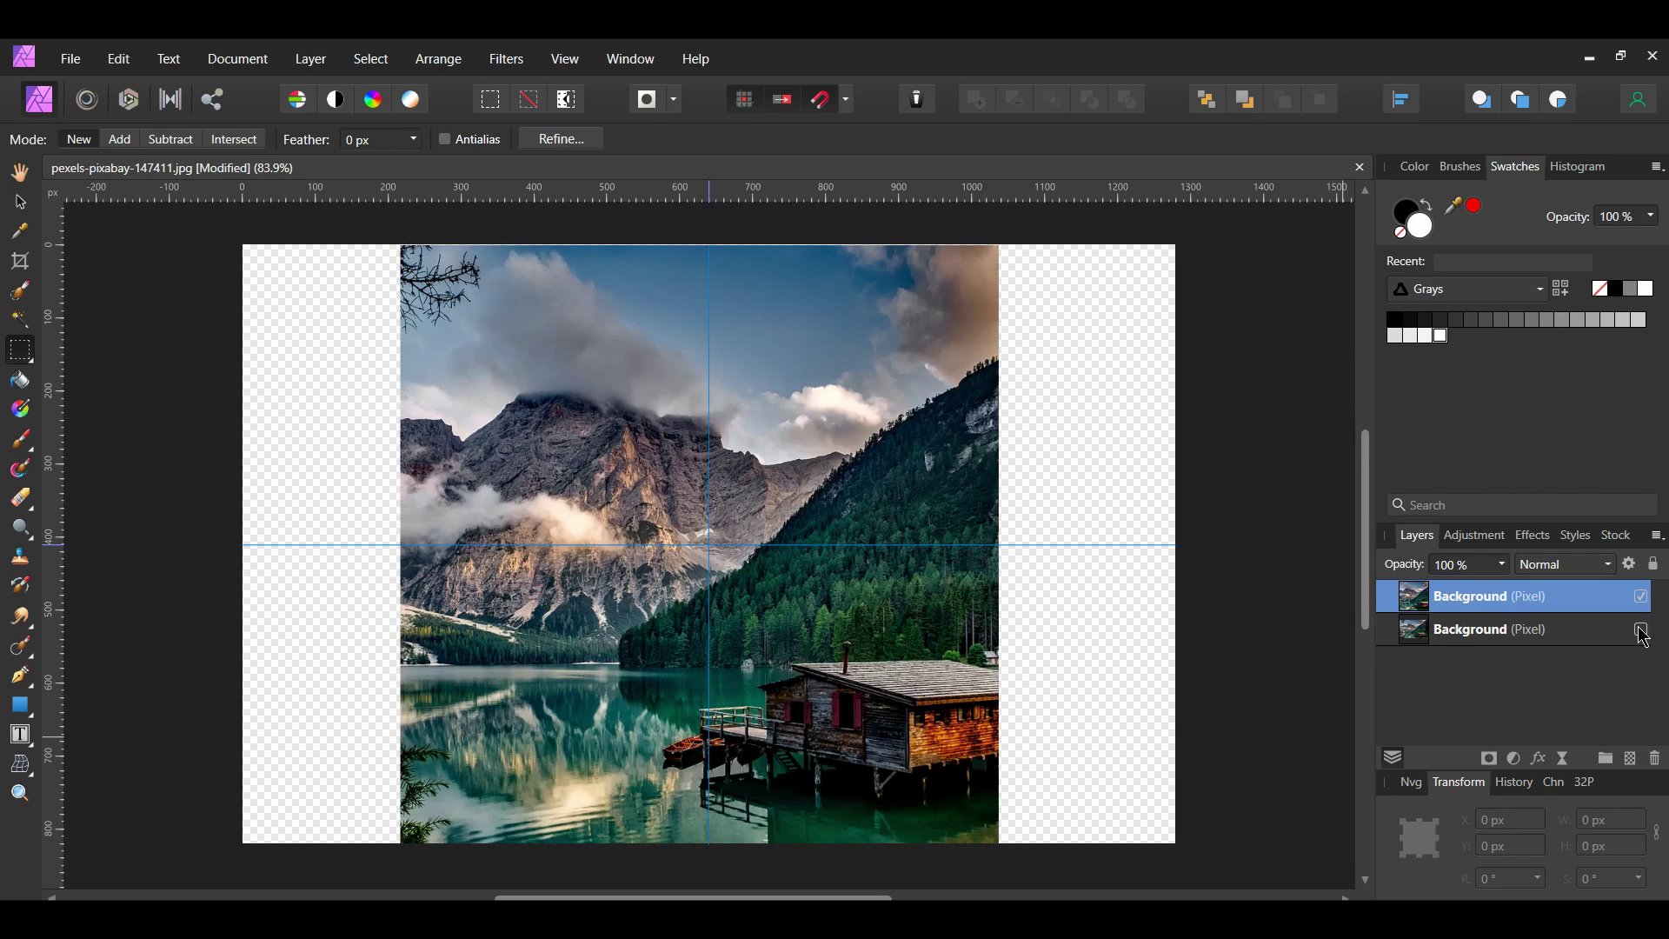
{"action": "double_click", "coordinate": [1487, 629]}
{"action": "type", "text": "Original"}
{"action": "key", "text": "Return"}
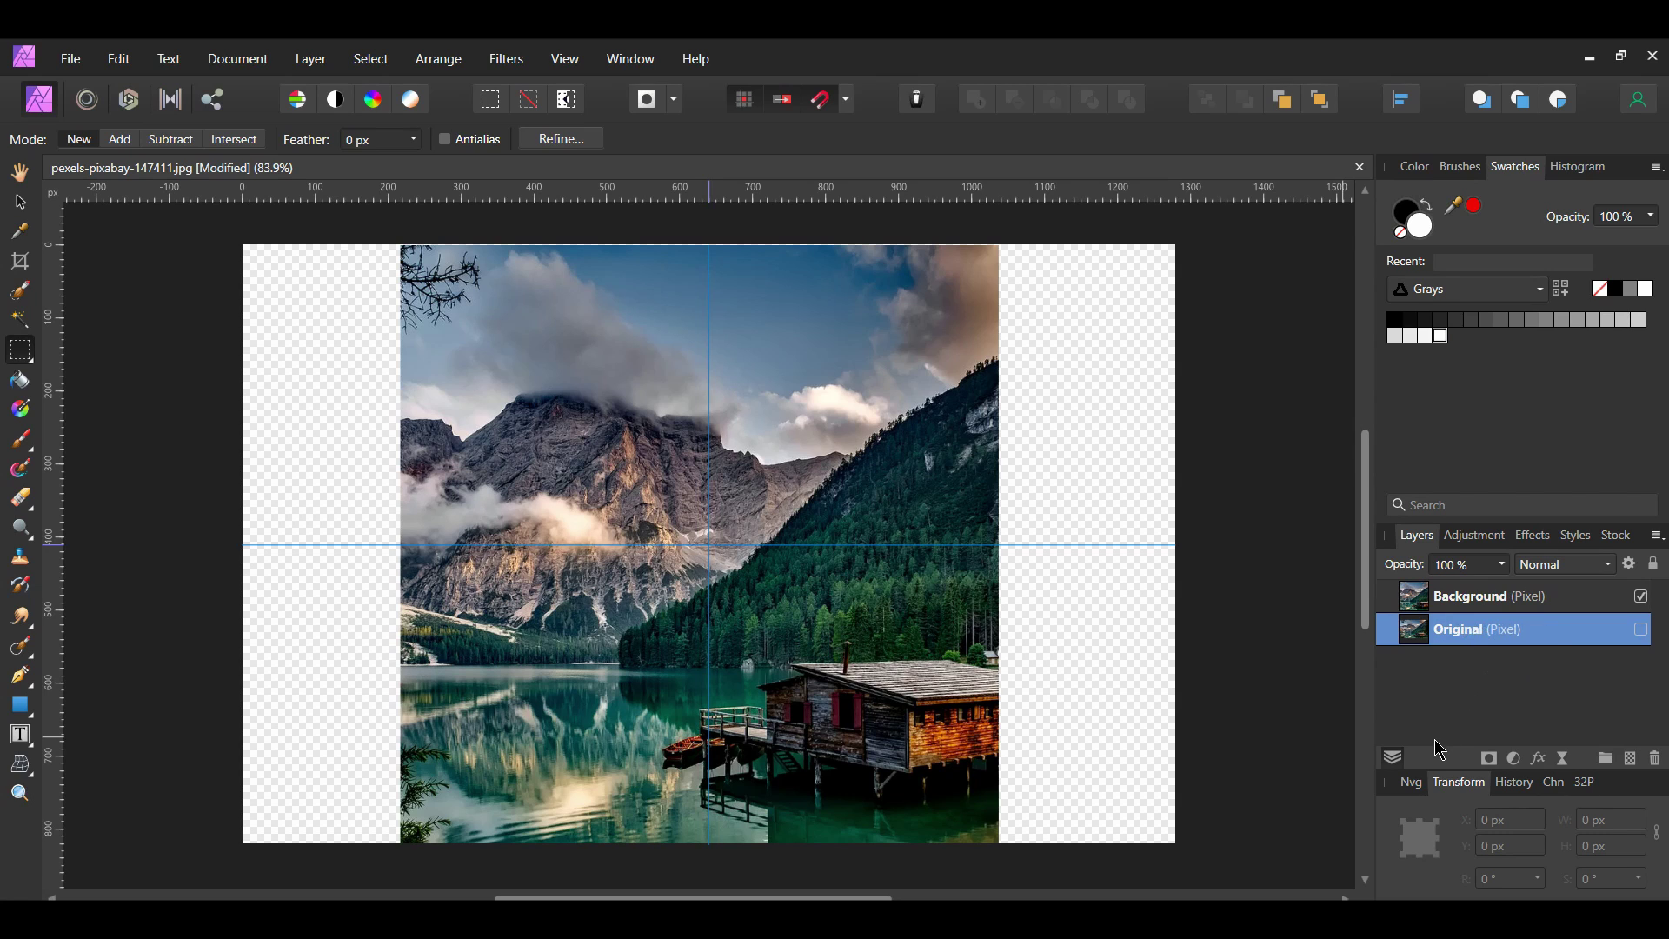
Apply a Spherical distortion at 100 % intensity and 320 px radius to the square layer.
{"action": "left_click", "coordinate": [1467, 599]}
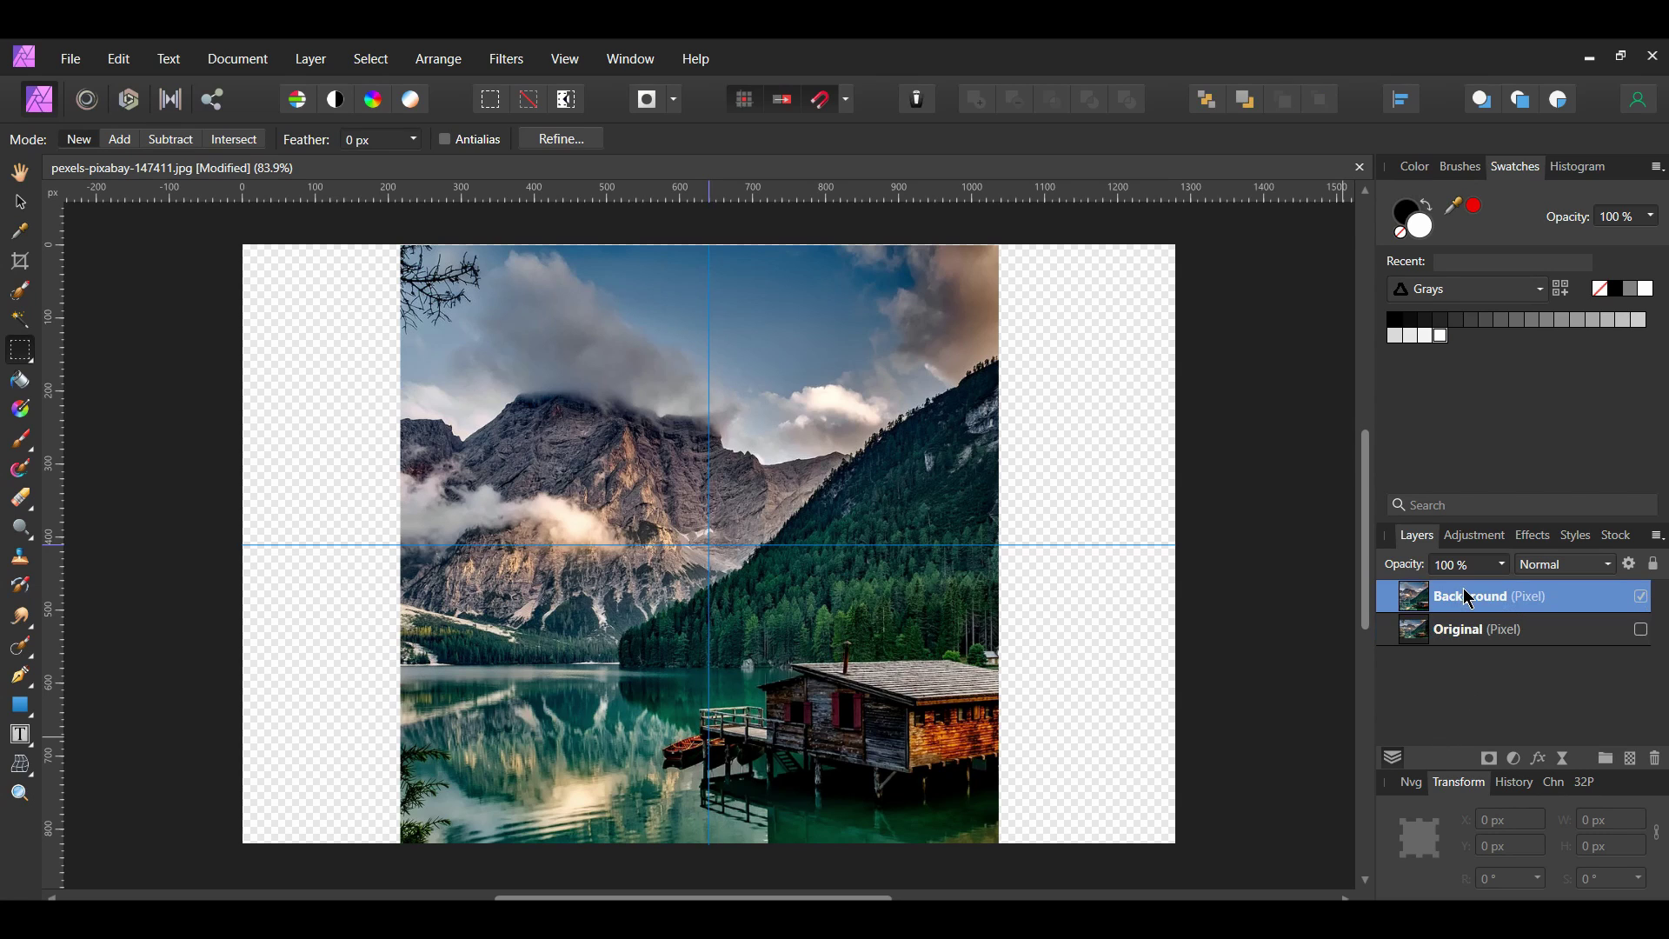
{"action": "left_click", "coordinate": [503, 59]}
{"action": "mouse_move", "coordinate": [623, 118]}
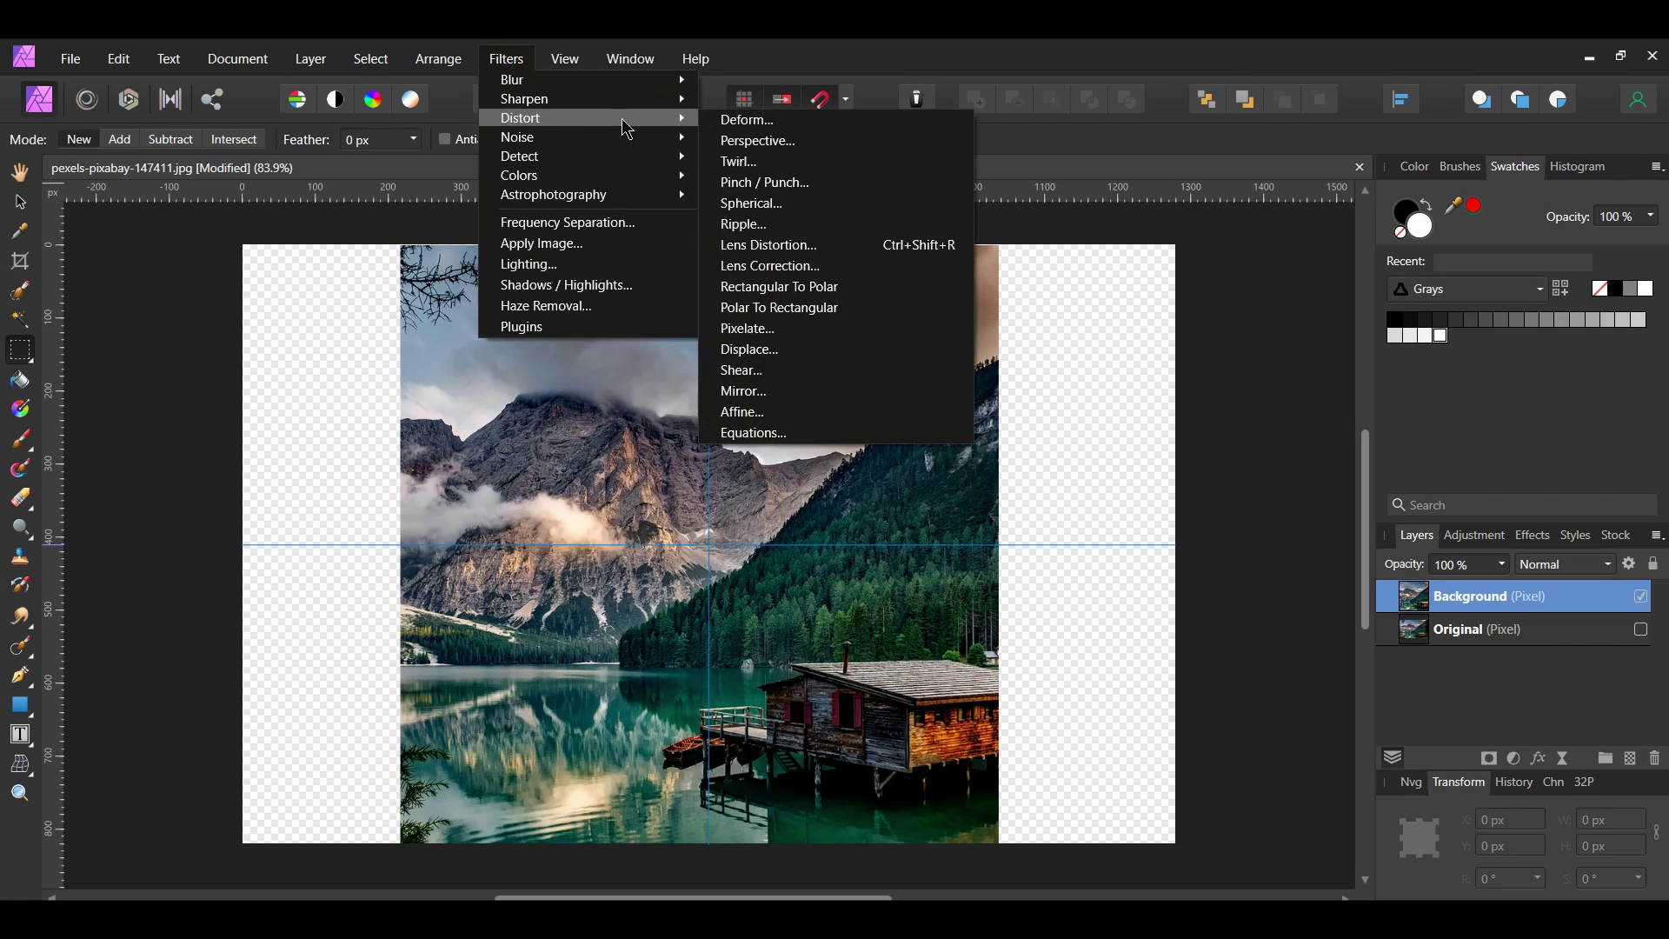
{"action": "left_click", "coordinate": [793, 209]}
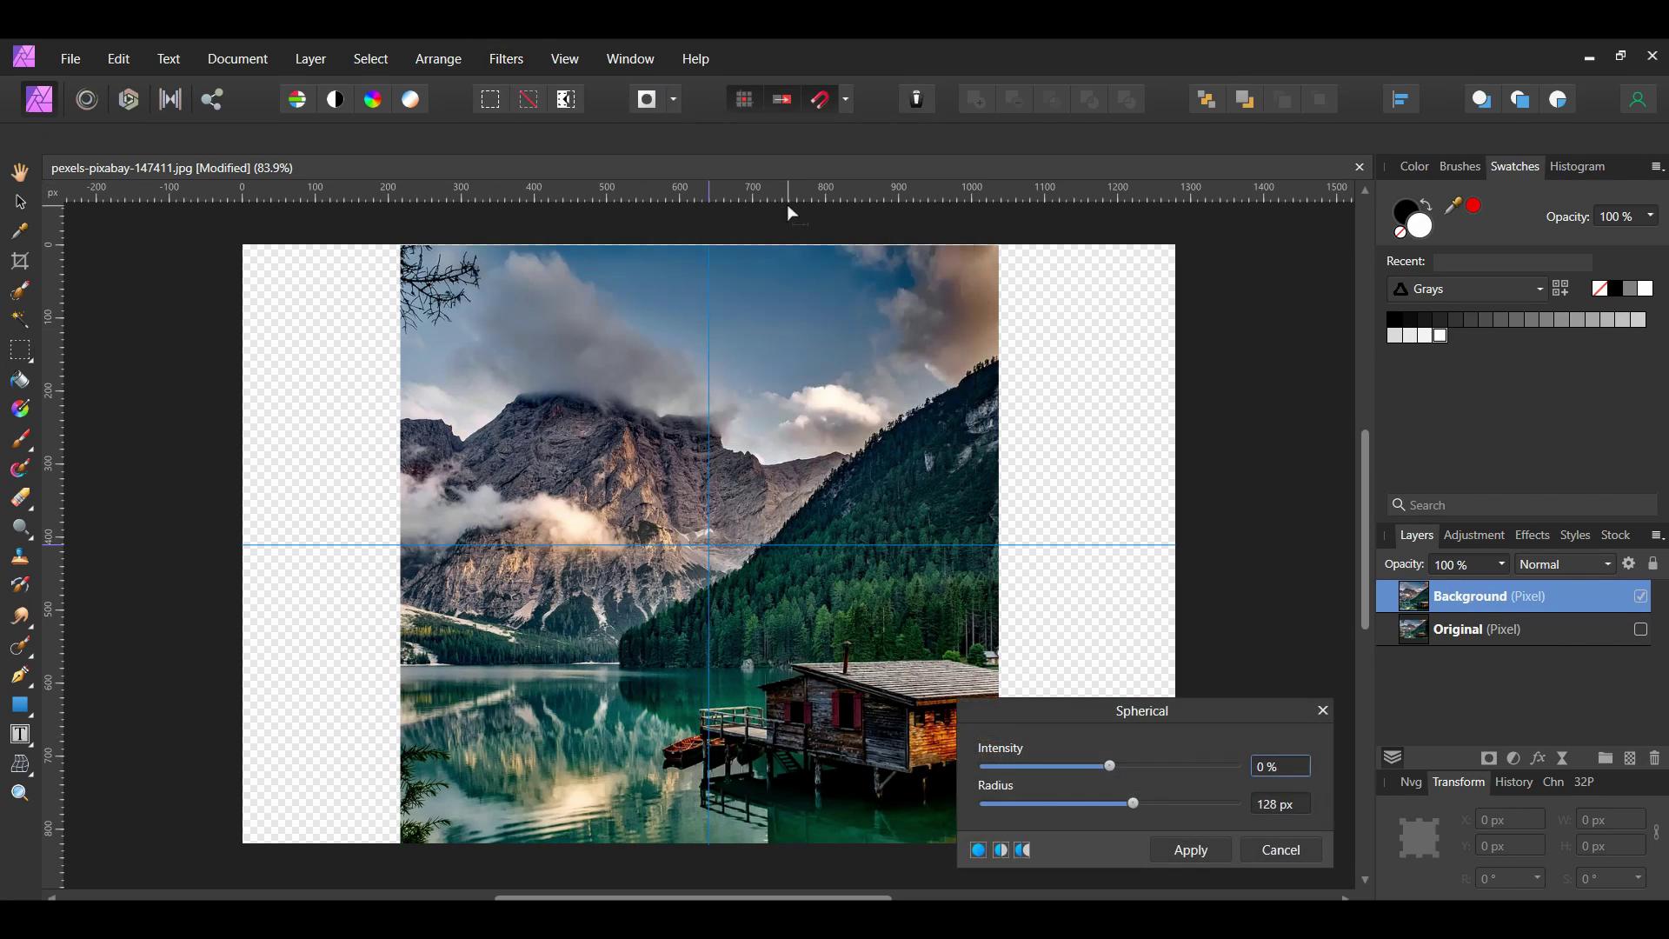
{"action": "left_click_drag", "start_coordinate": [1110, 766], "coordinate": [1244, 781]}
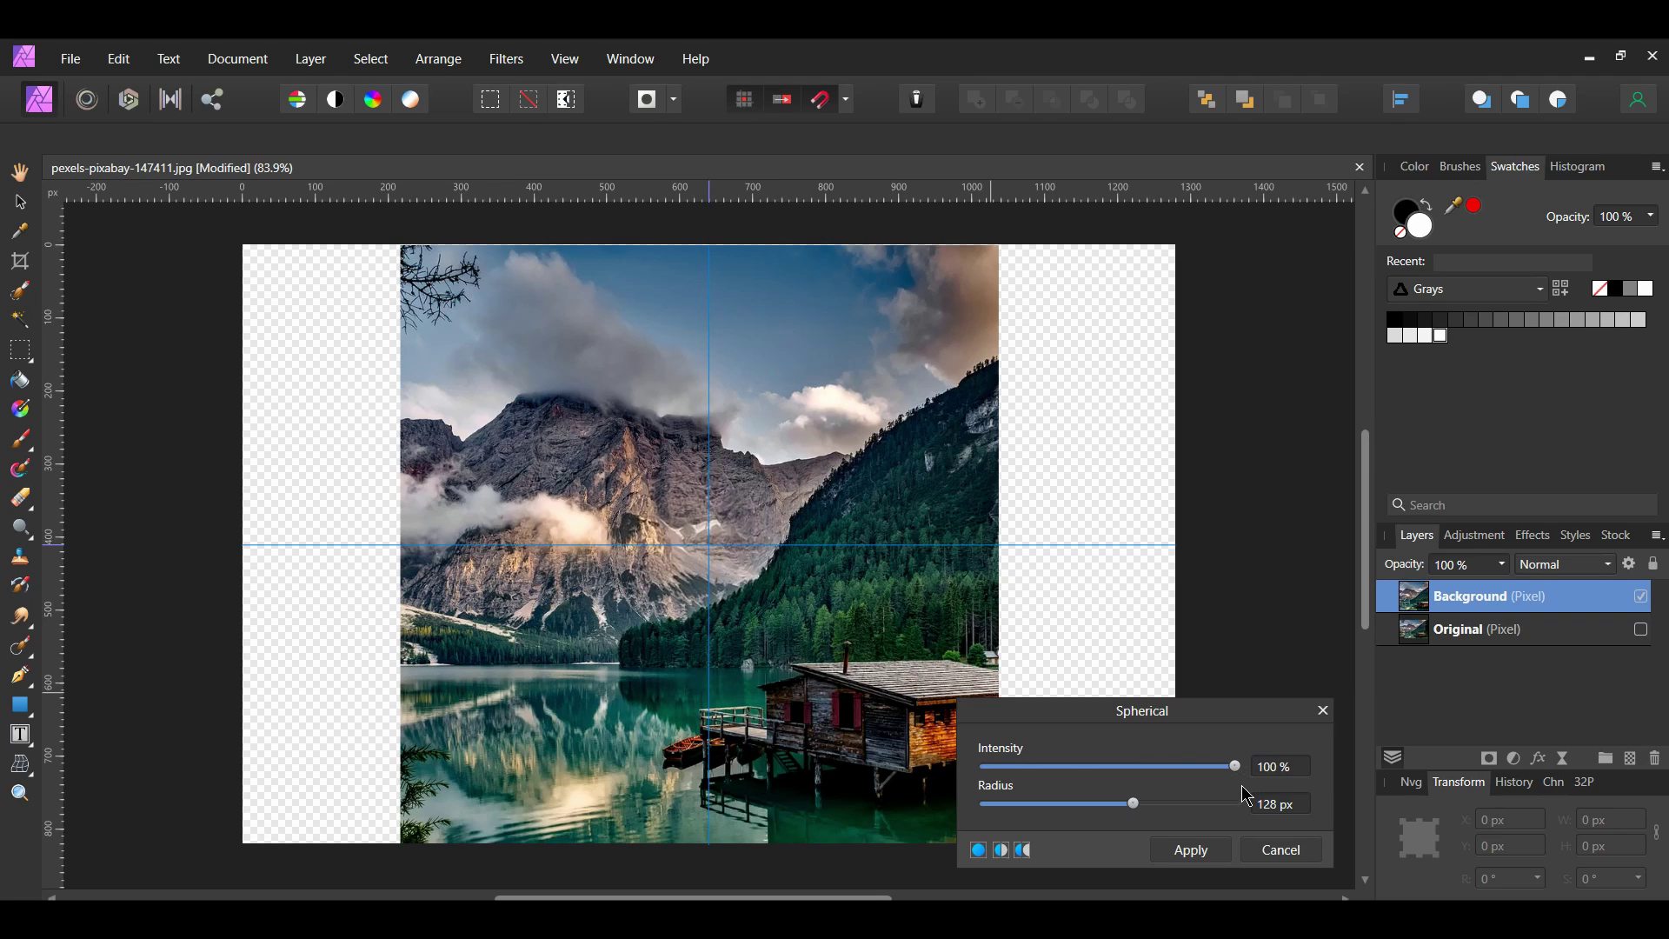
{"action": "left_click_drag", "start_coordinate": [1133, 803], "coordinate": [1185, 811]}
{"action": "left_click", "coordinate": [1298, 804]}
{"action": "type", "text": "320"}
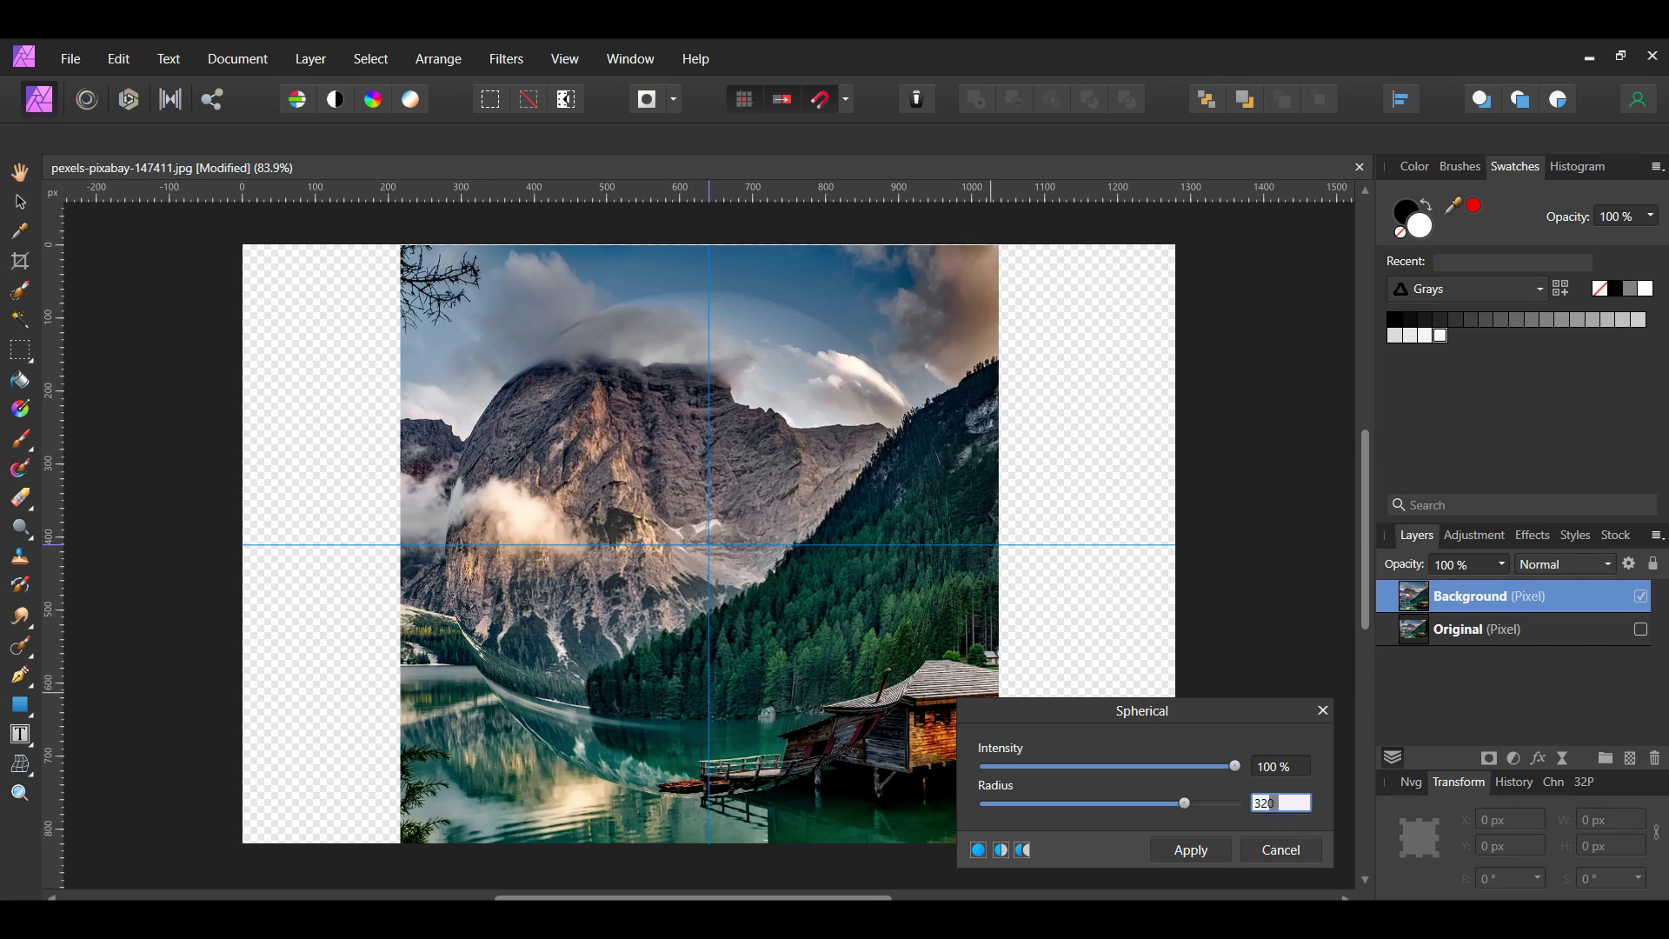
{"action": "key", "text": "Return"}
{"action": "left_click", "coordinate": [1196, 854]}
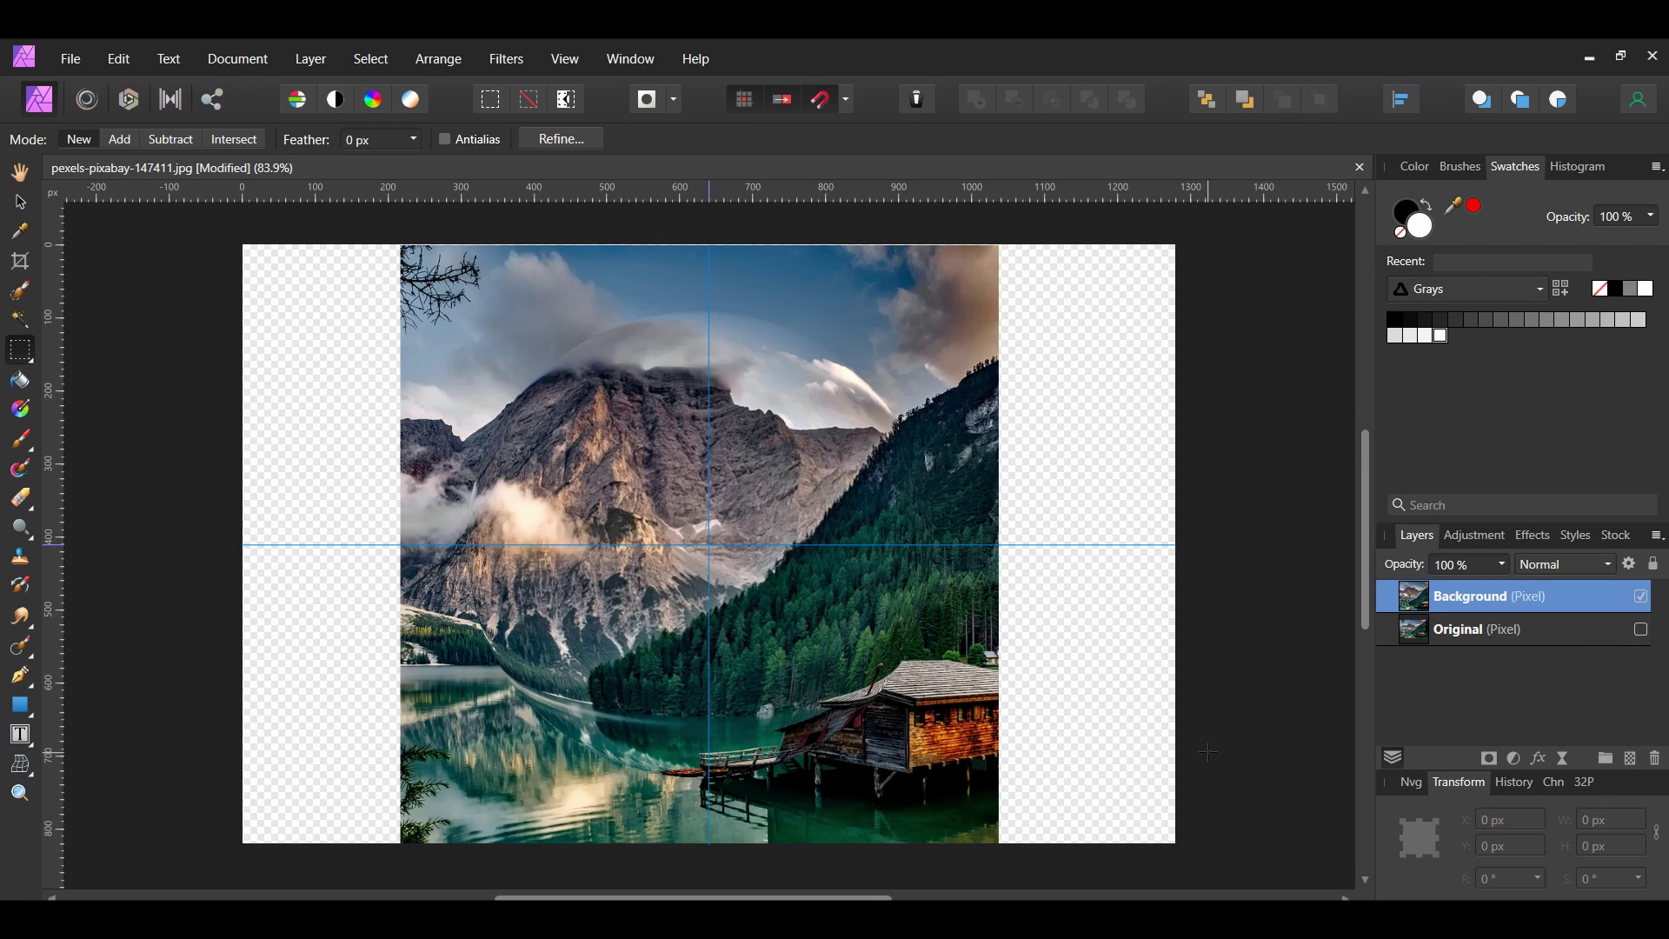
Repeat the spherical distortion for a stronger crystal-ball bulge.
{"action": "key", "text": "ctrl+shift+z"}
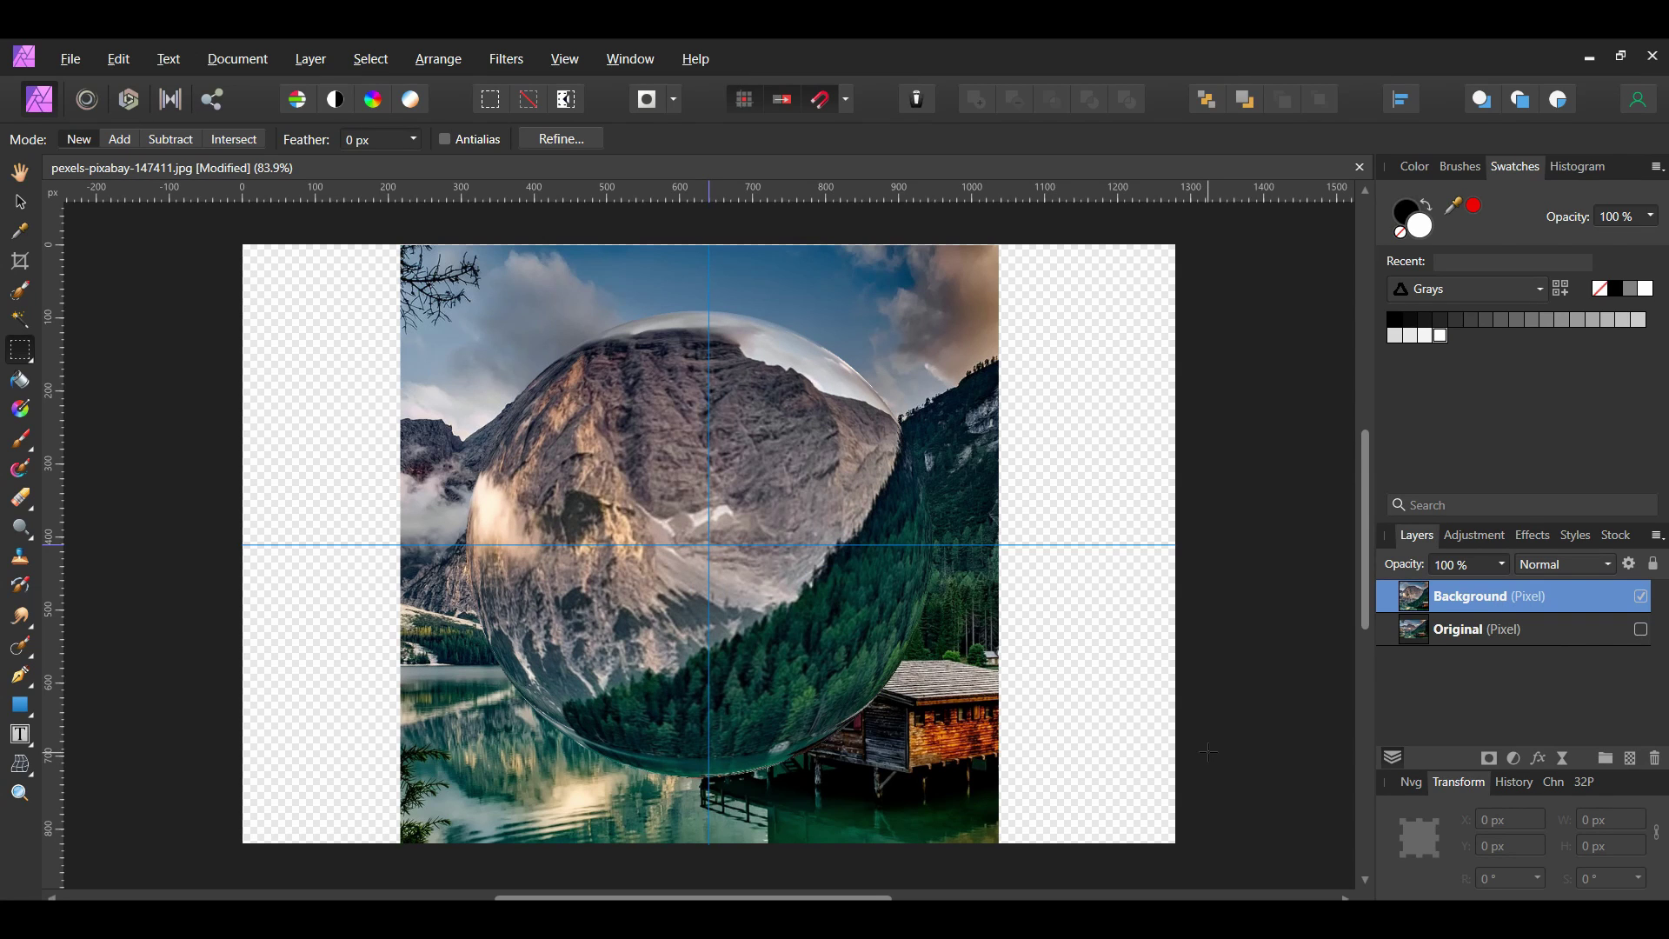
{"action": "left_click", "coordinate": [506, 59]}
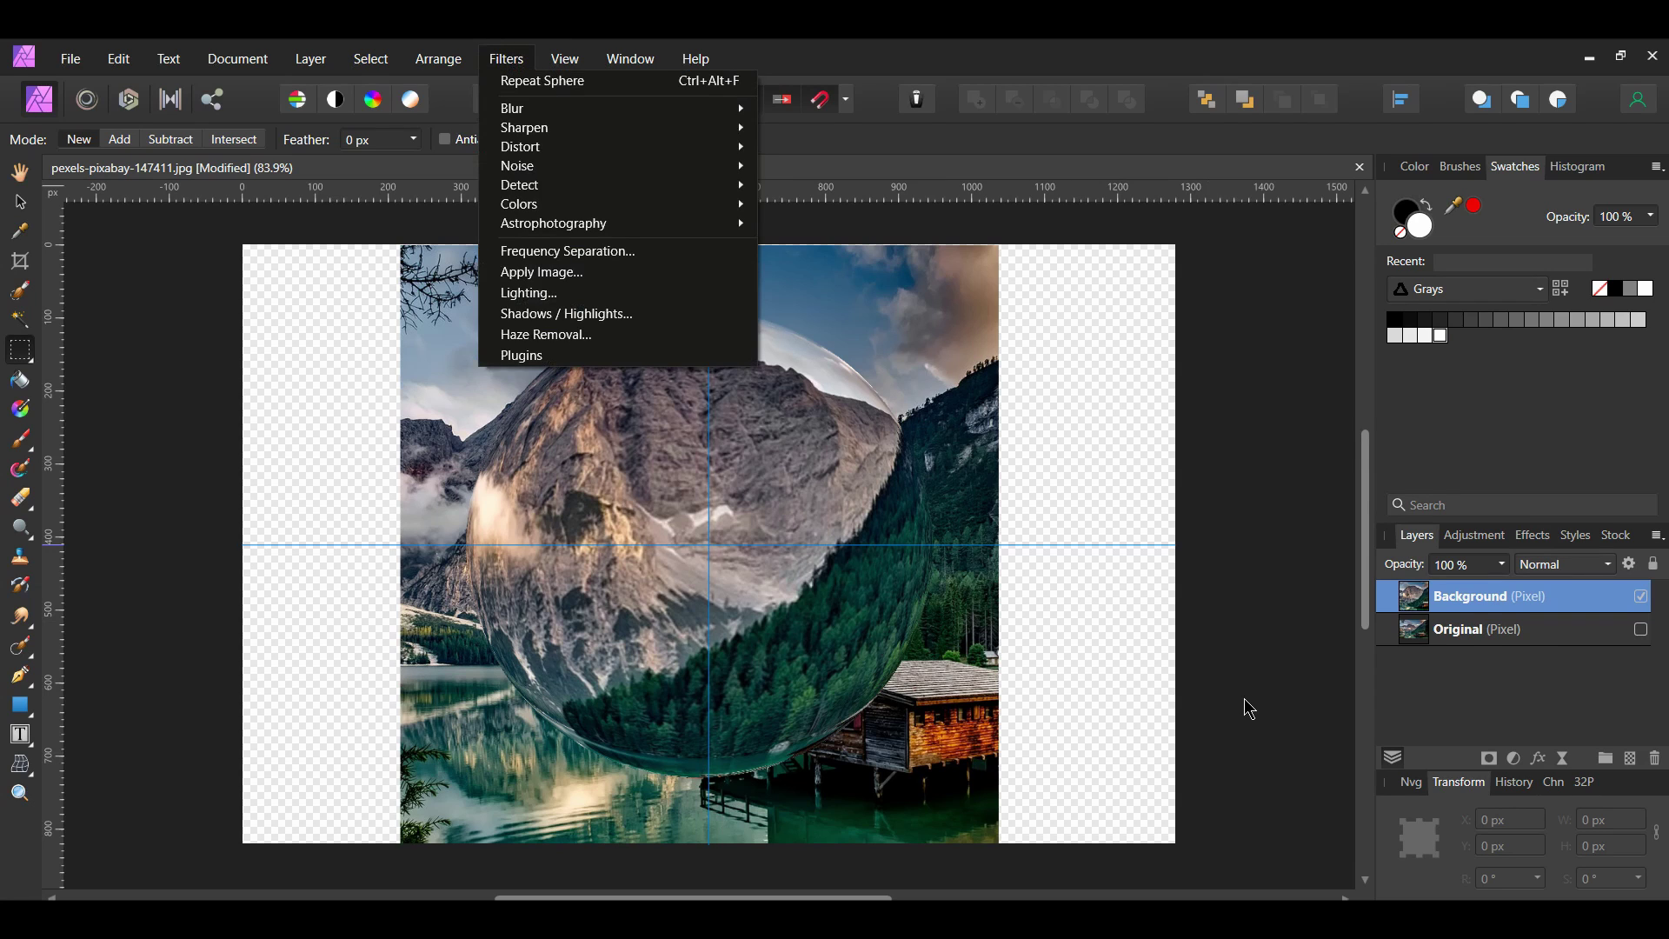
{"action": "left_click", "coordinate": [1268, 712]}
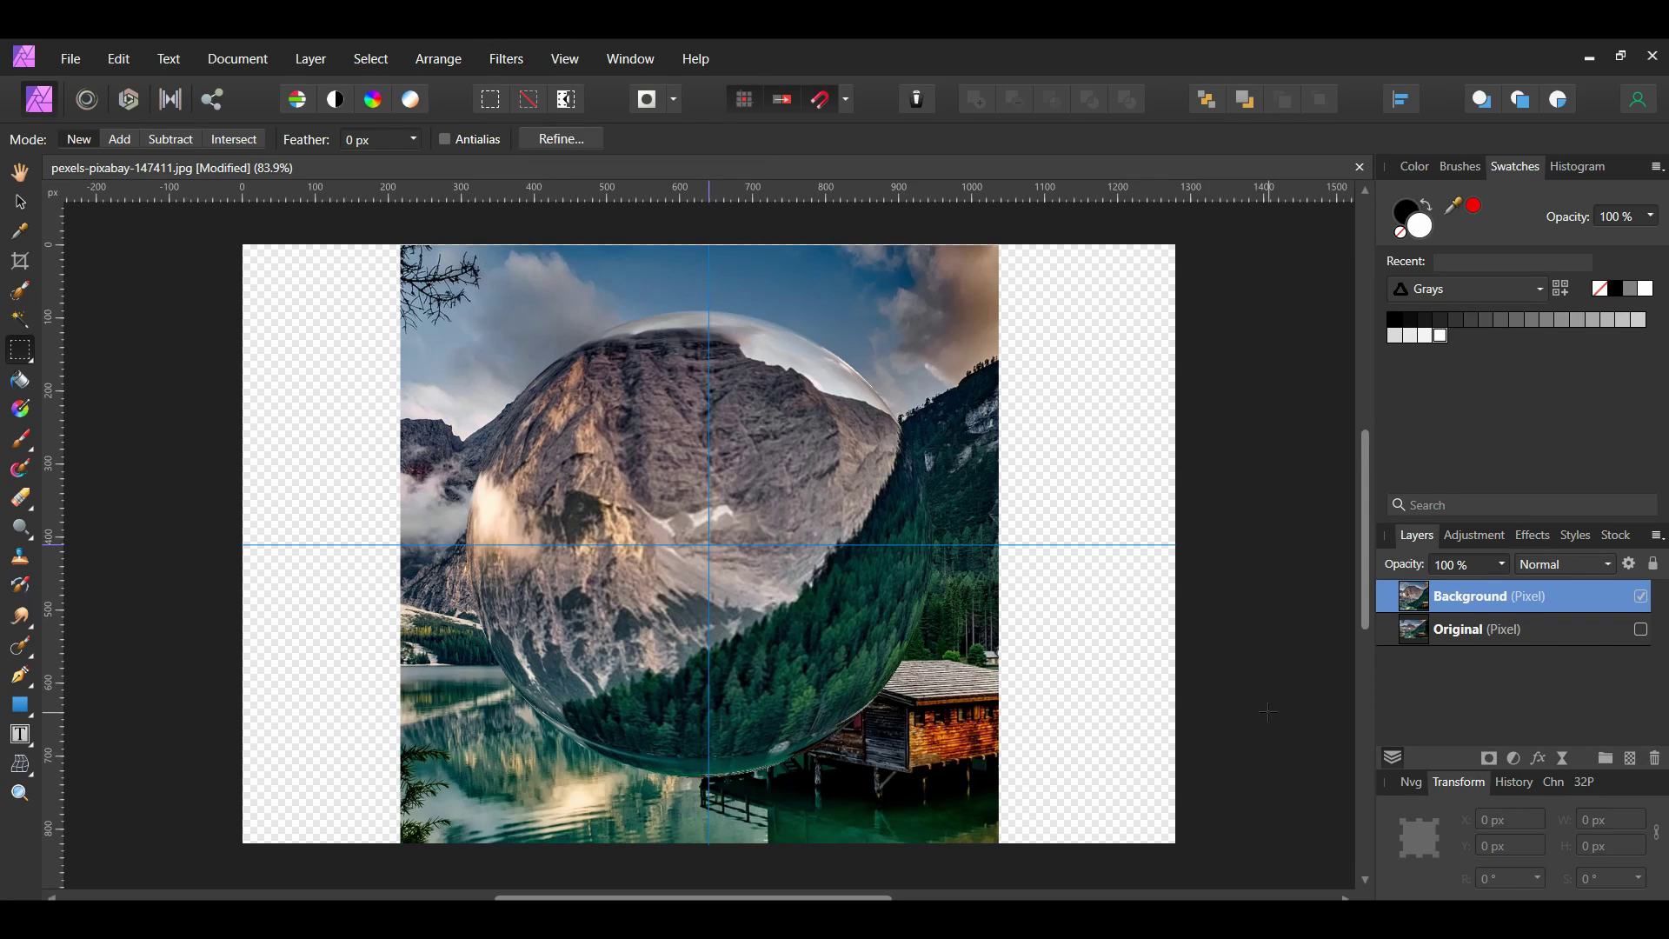
{"action": "left_click", "coordinate": [29, 359]}
Copy a feathered circle around the bulge onto a new layer named 'Crystal Ball'.
{"action": "left_click", "coordinate": [65, 376]}
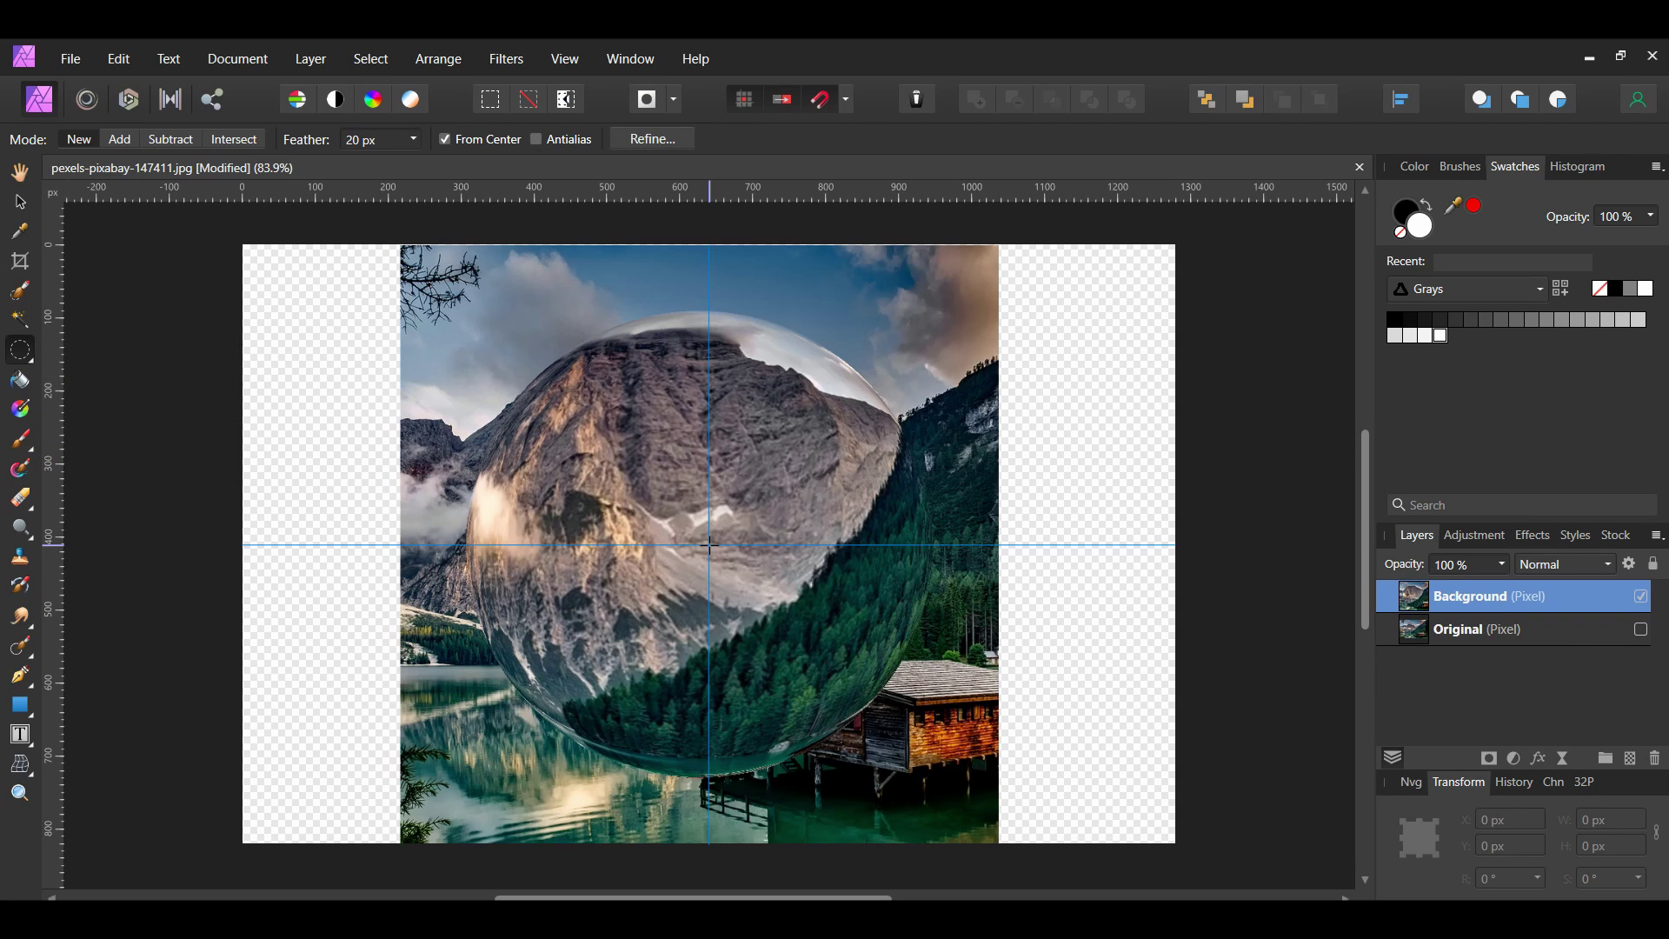
{"action": "left_click_drag", "start_coordinate": [709, 546], "coordinate": [800, 750]}
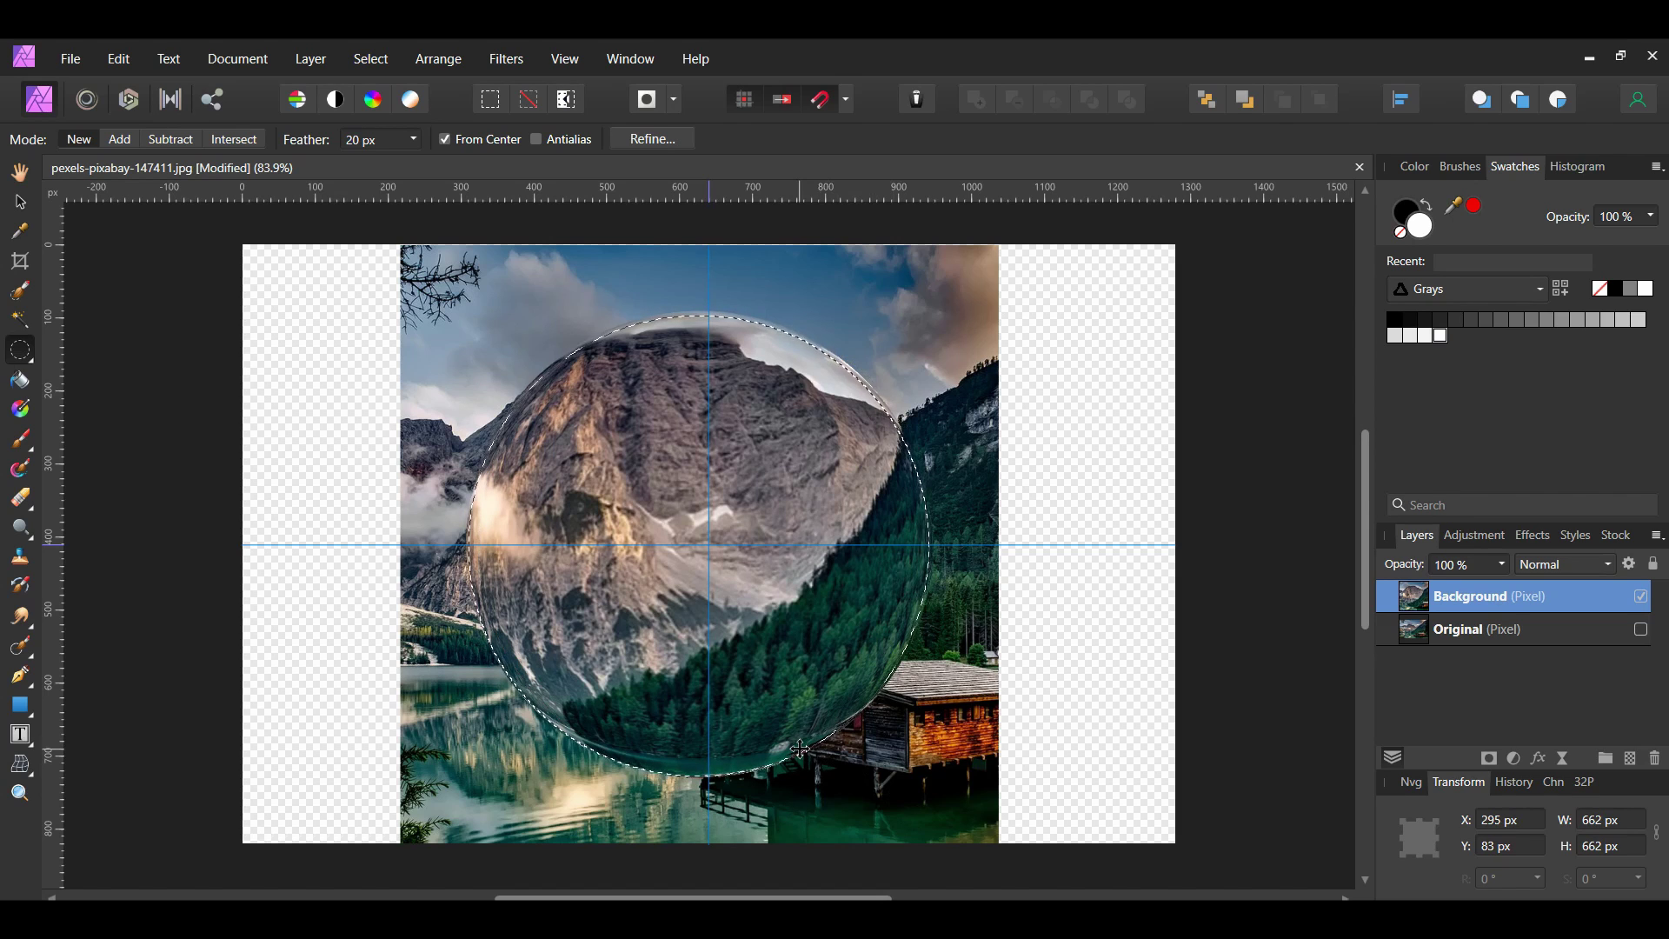
{"action": "key", "text": "ctrl+j"}
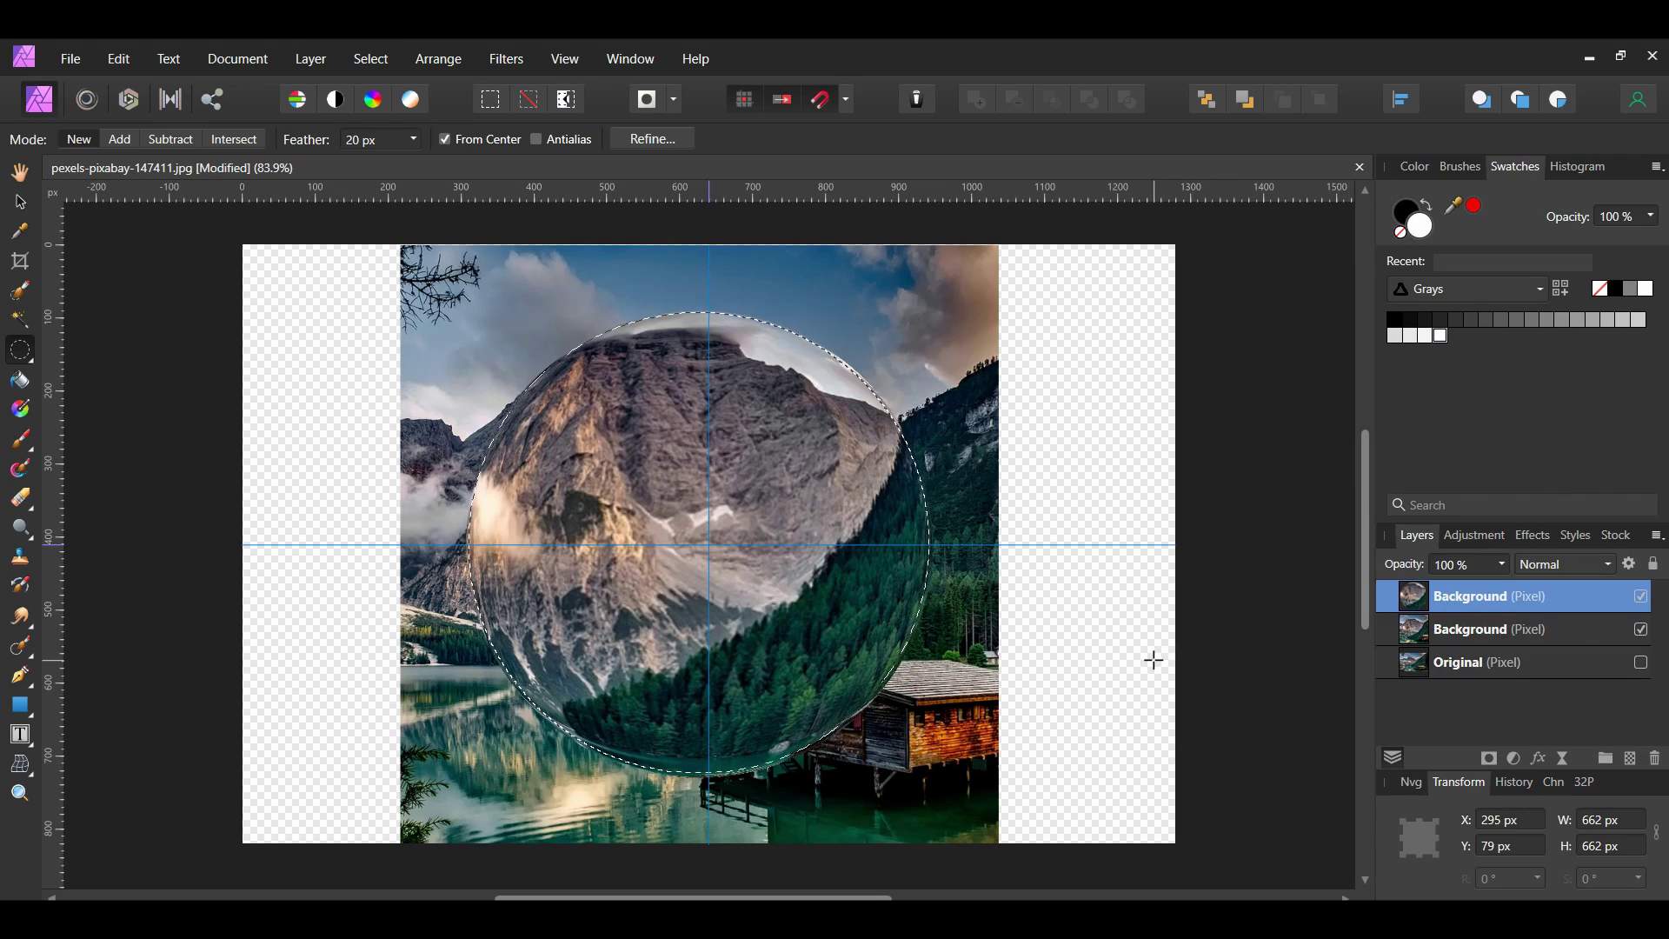
{"action": "double_click", "coordinate": [1478, 597]}
{"action": "type", "text": "Crystal Ball"}
{"action": "key", "text": "Return"}
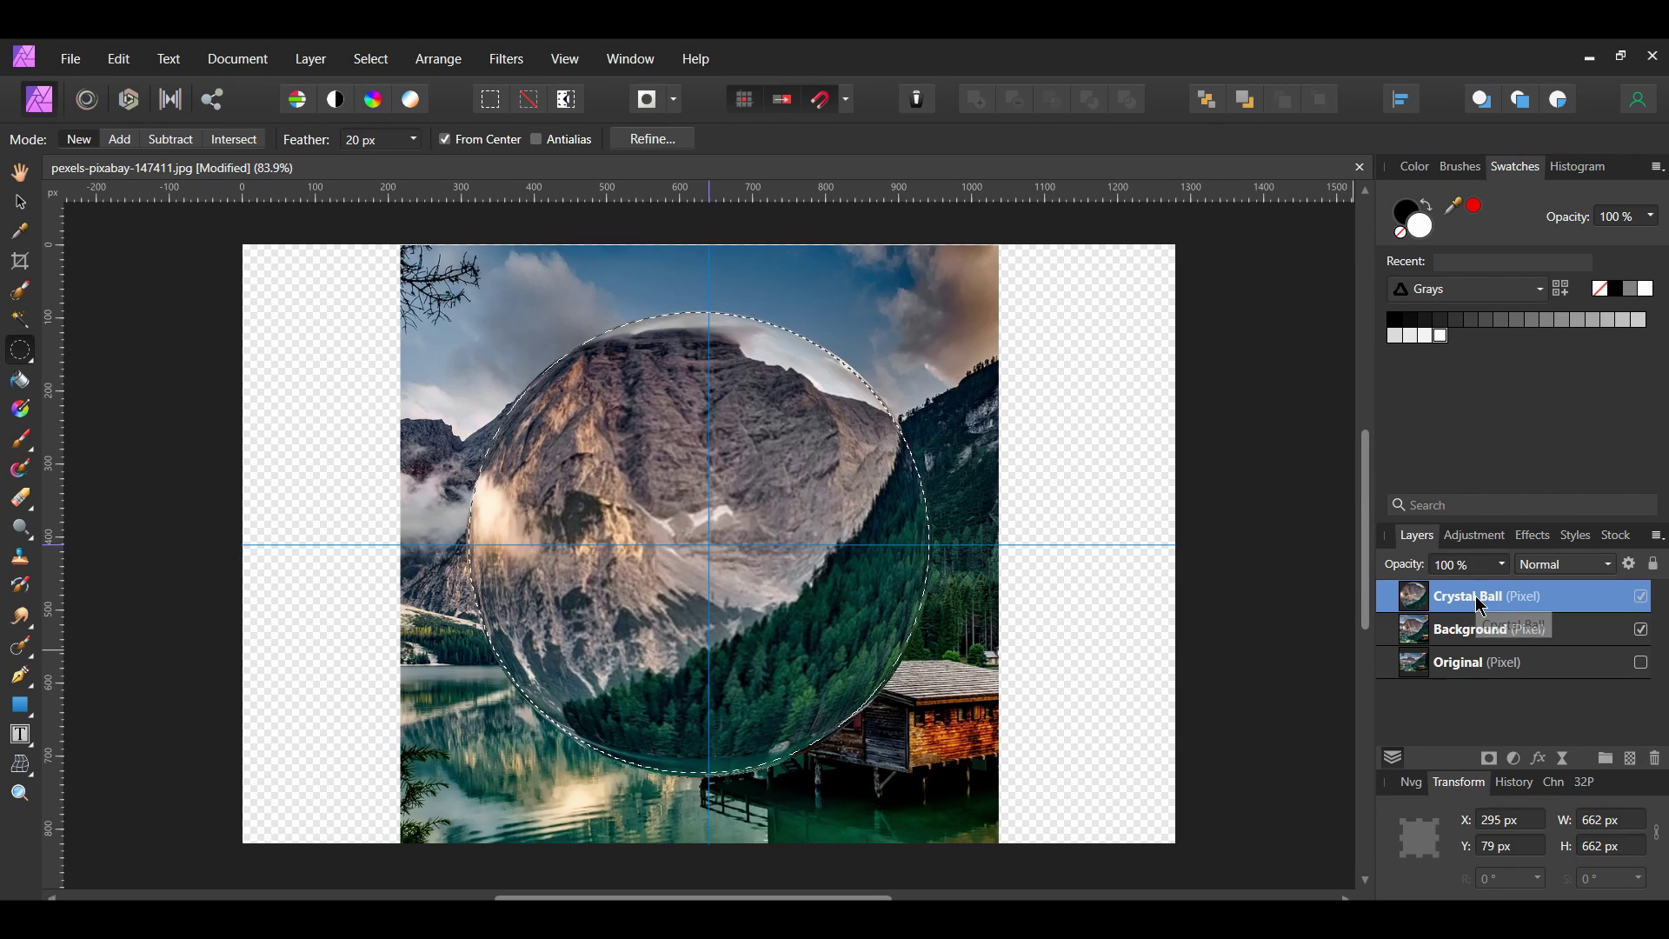
Clear the selection and delete the square Background layer.
{"action": "key", "text": "ctrl+d"}
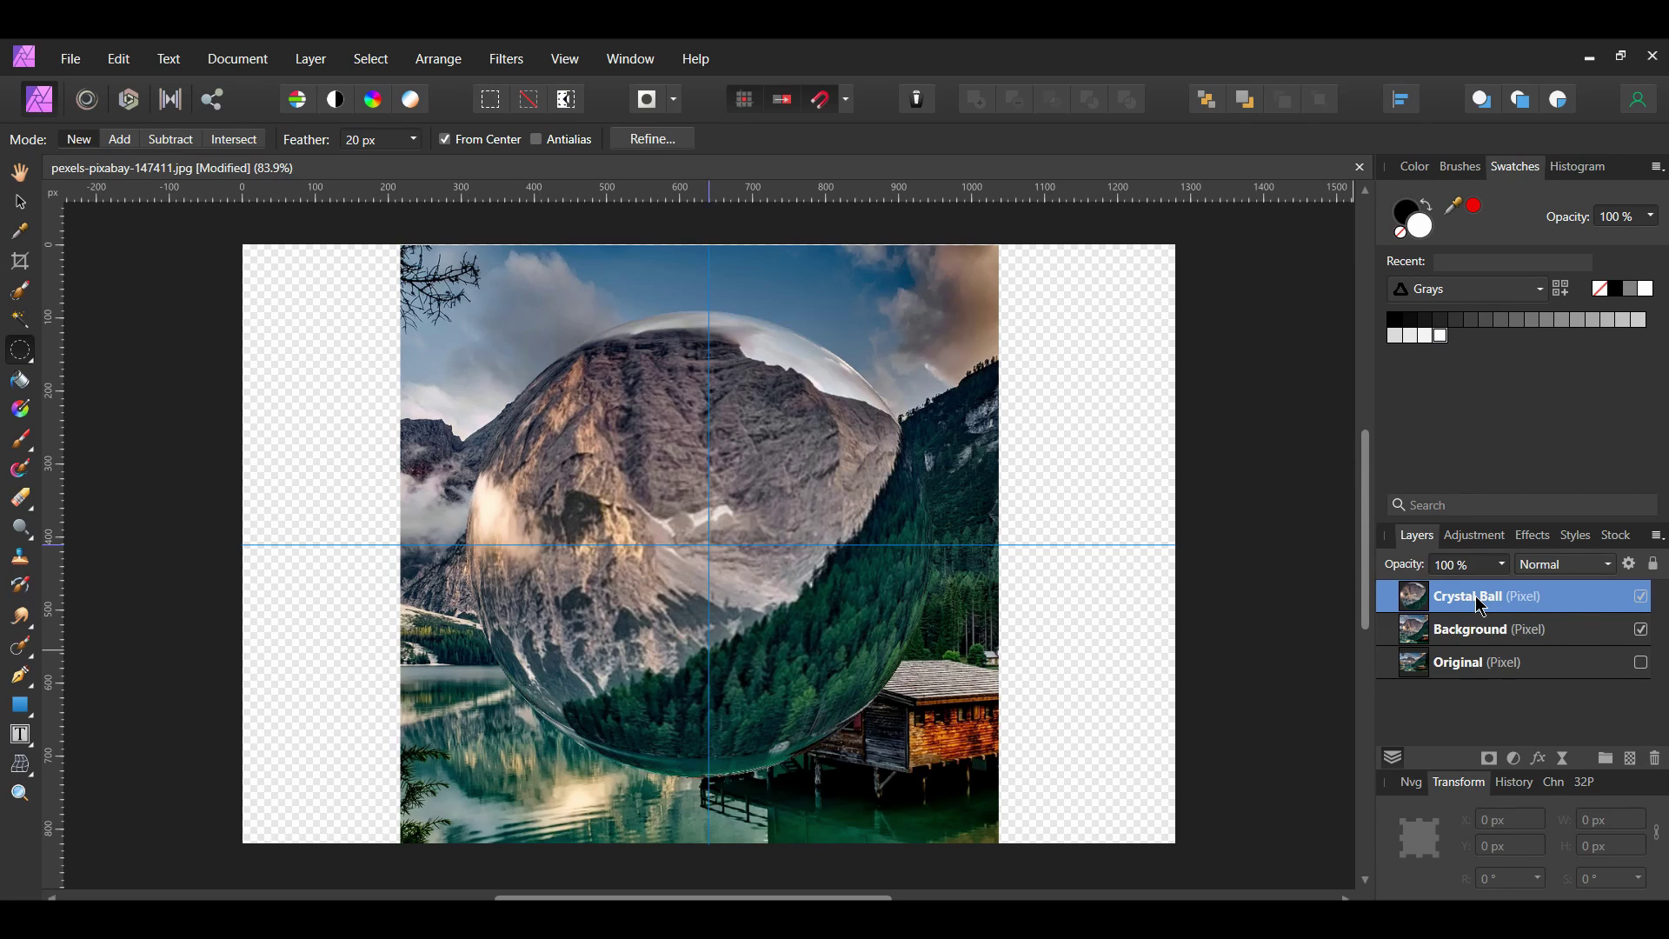
{"action": "left_click", "coordinate": [1495, 632]}
{"action": "key", "text": "Delete"}
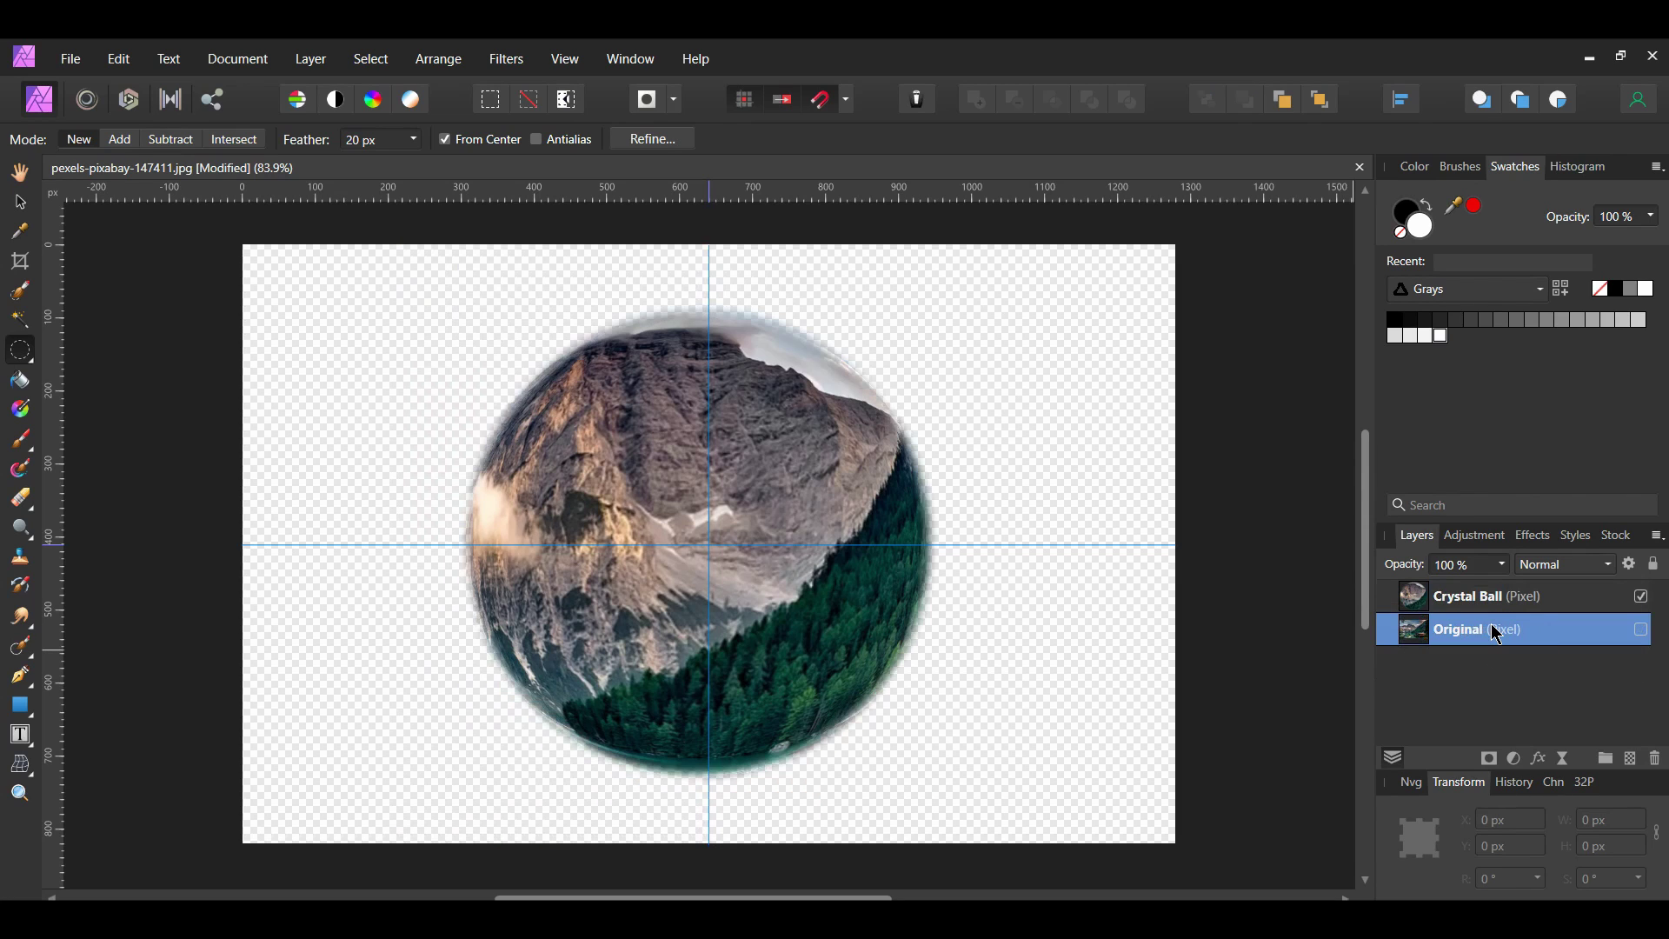
Show Original again, then shrink Crystal Ball to about 624 px and raise it slightly.
{"action": "left_click", "coordinate": [1641, 629]}
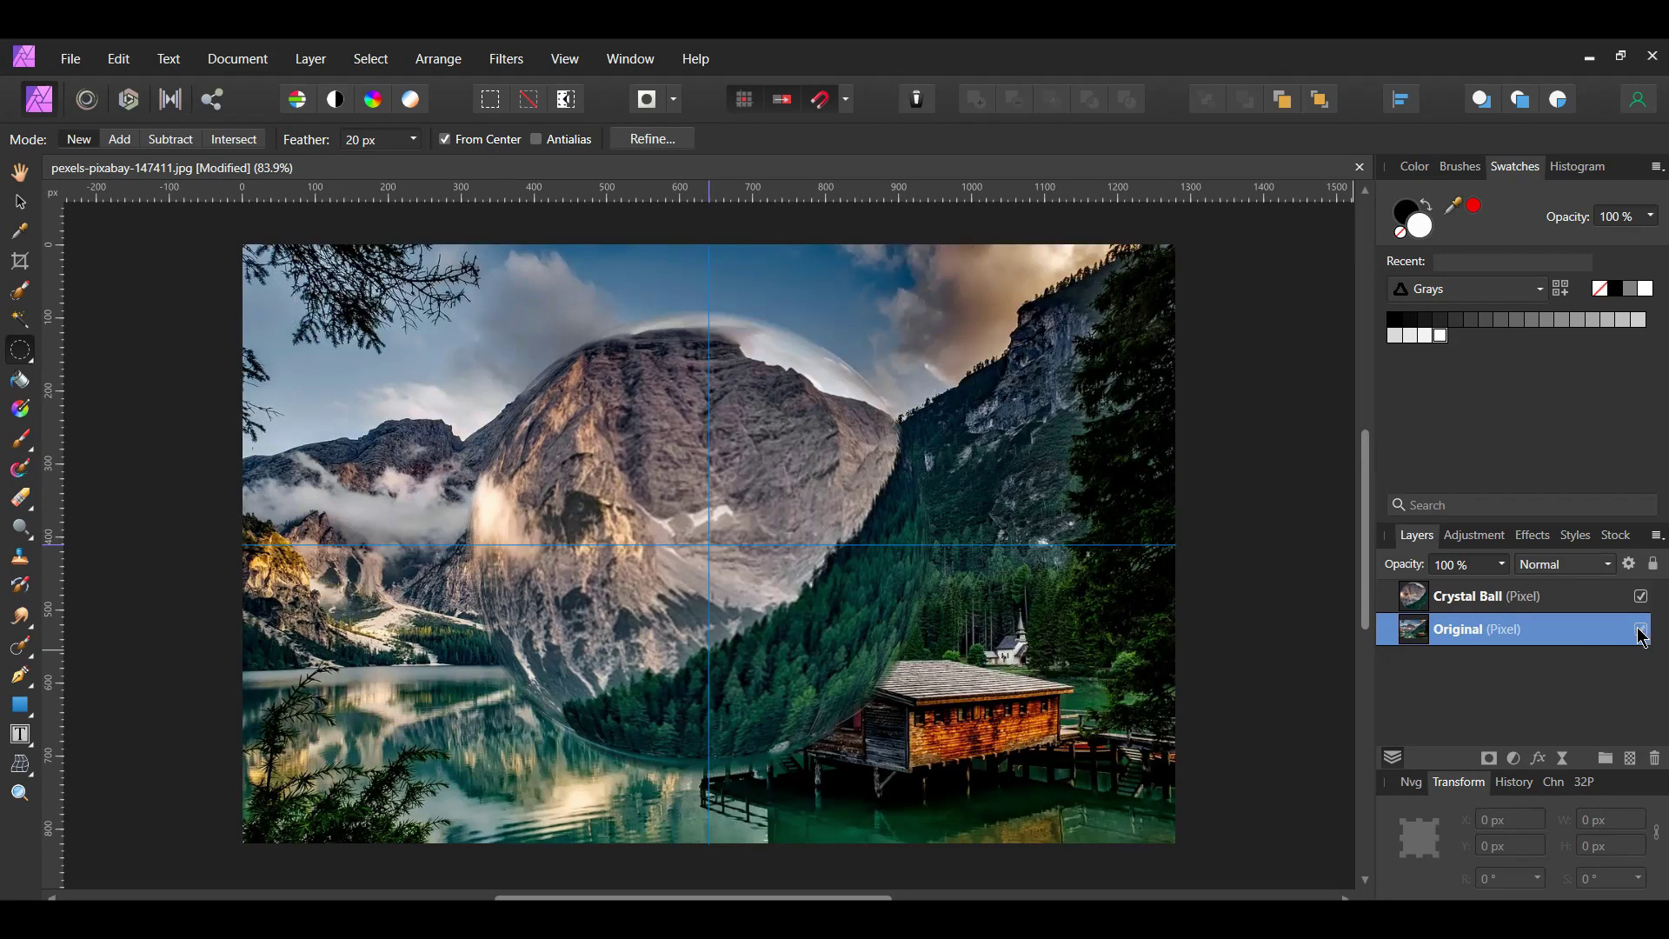
{"action": "key", "text": "v"}
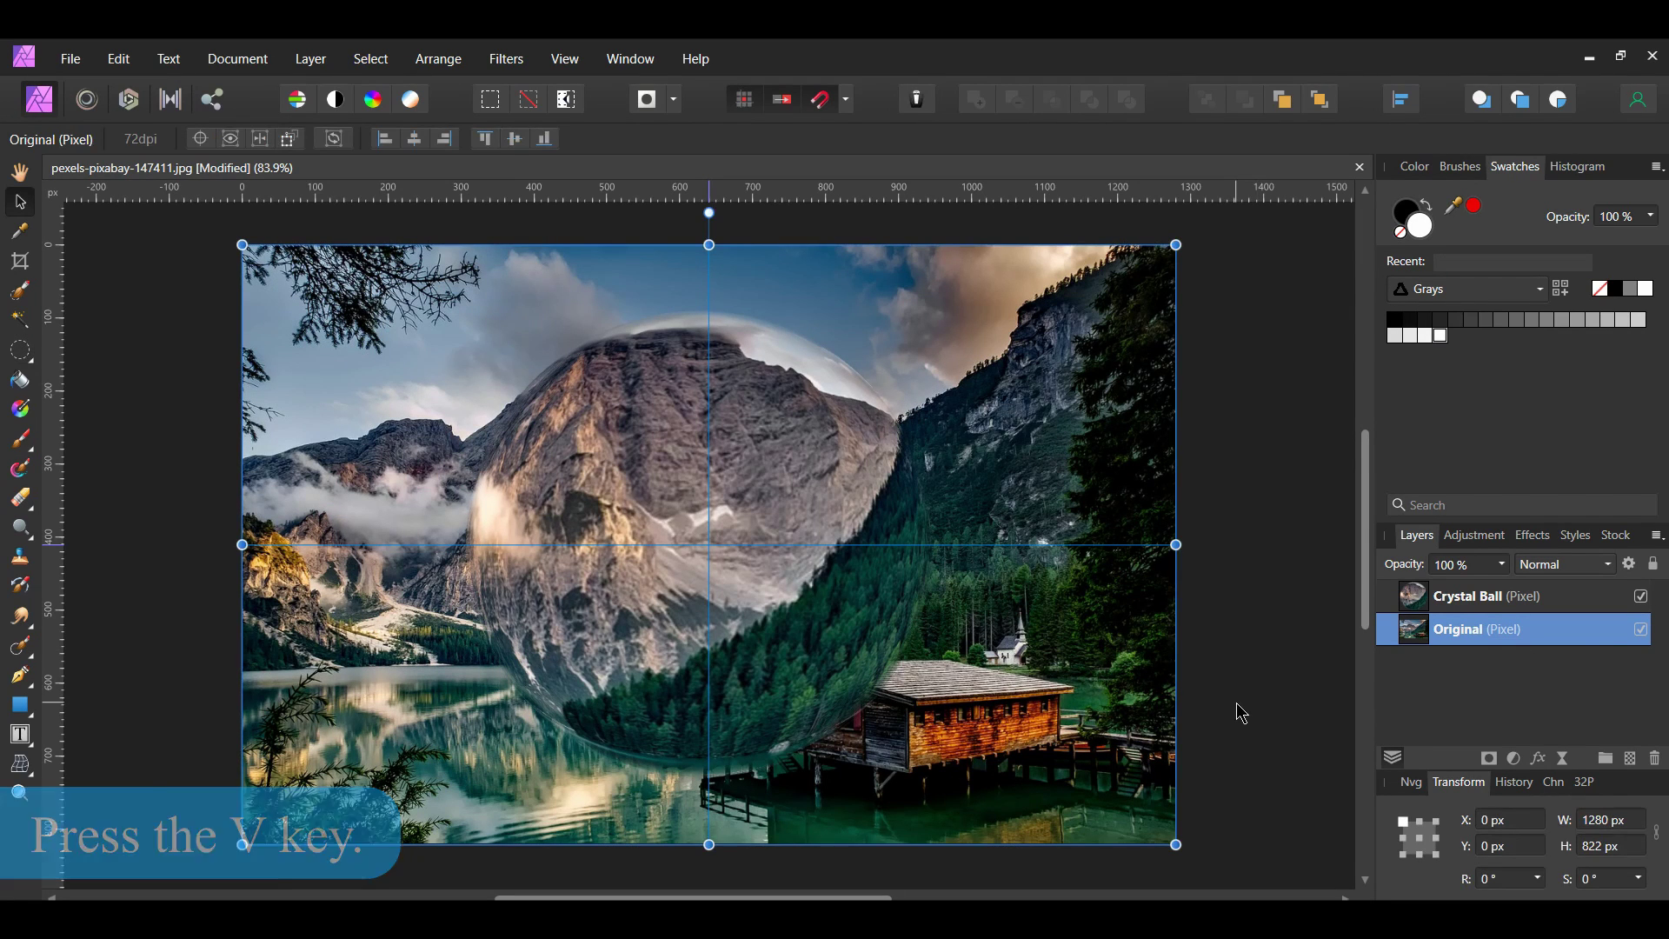
{"action": "left_click", "coordinate": [818, 473]}
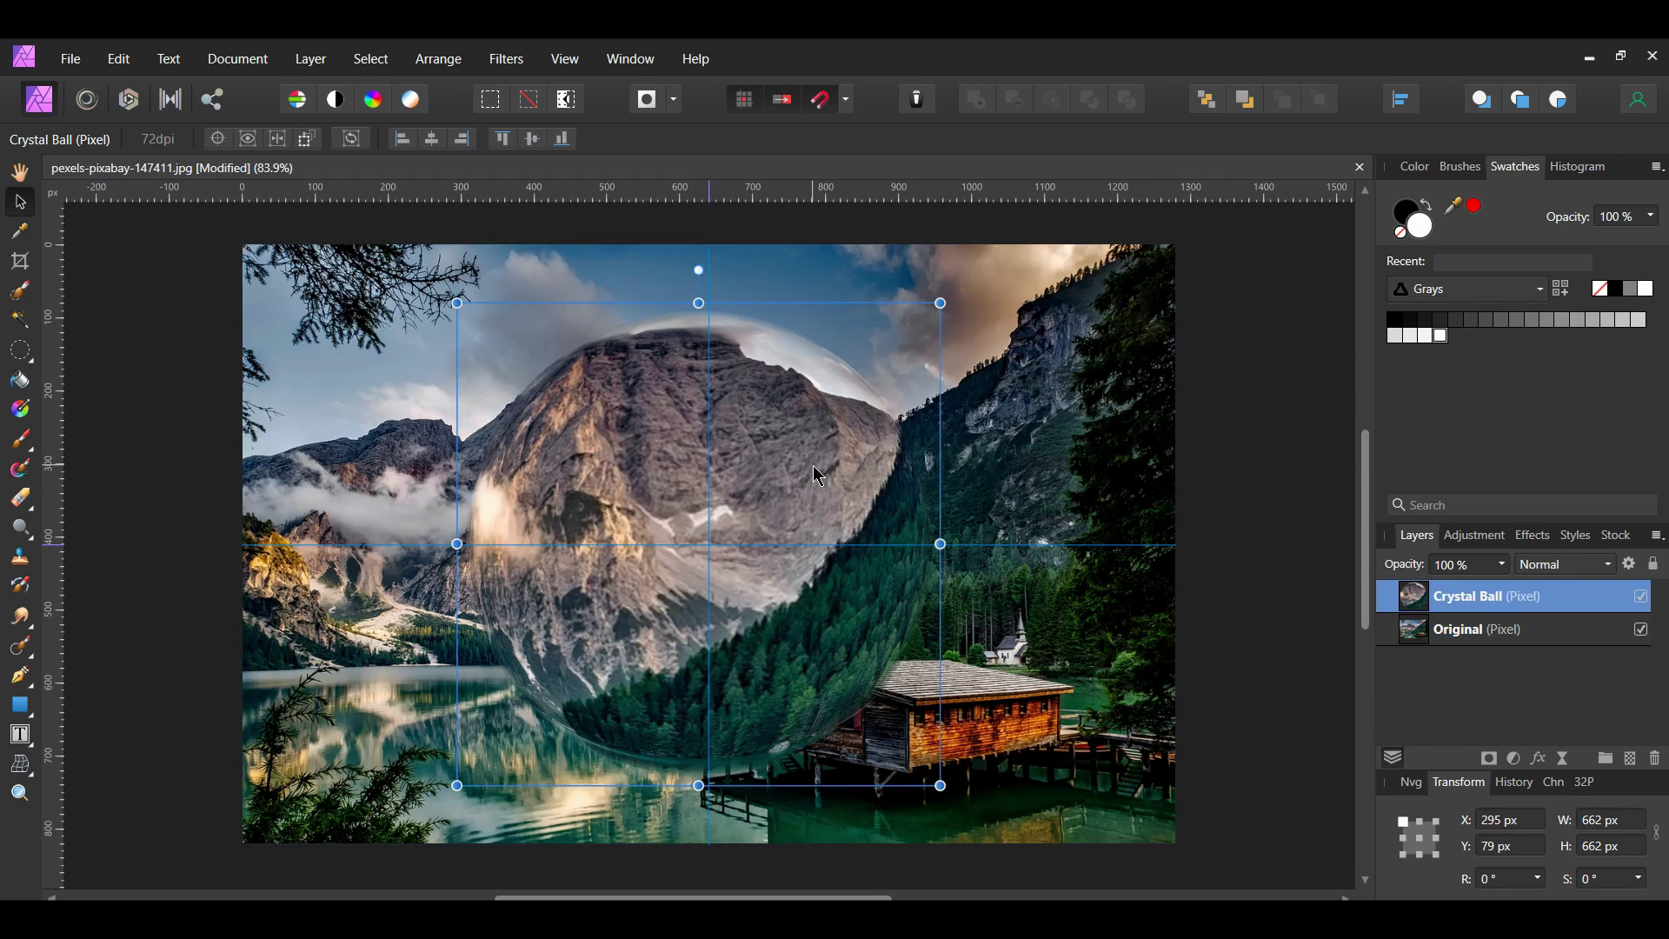
{"action": "key", "text": "Up"}
{"action": "key", "text": "Up"}
{"action": "key", "text": "Up"}
{"action": "key", "text": "Up"}
{"action": "key", "text": "Up"}
{"action": "key", "text": "Up"}
{"action": "key", "text": "Up"}
{"action": "key", "text": "Up"}
{"action": "key", "text": "Up"}
{"action": "key", "text": "Up"}
{"action": "key", "text": "Up"}
{"action": "key", "text": "Up"}
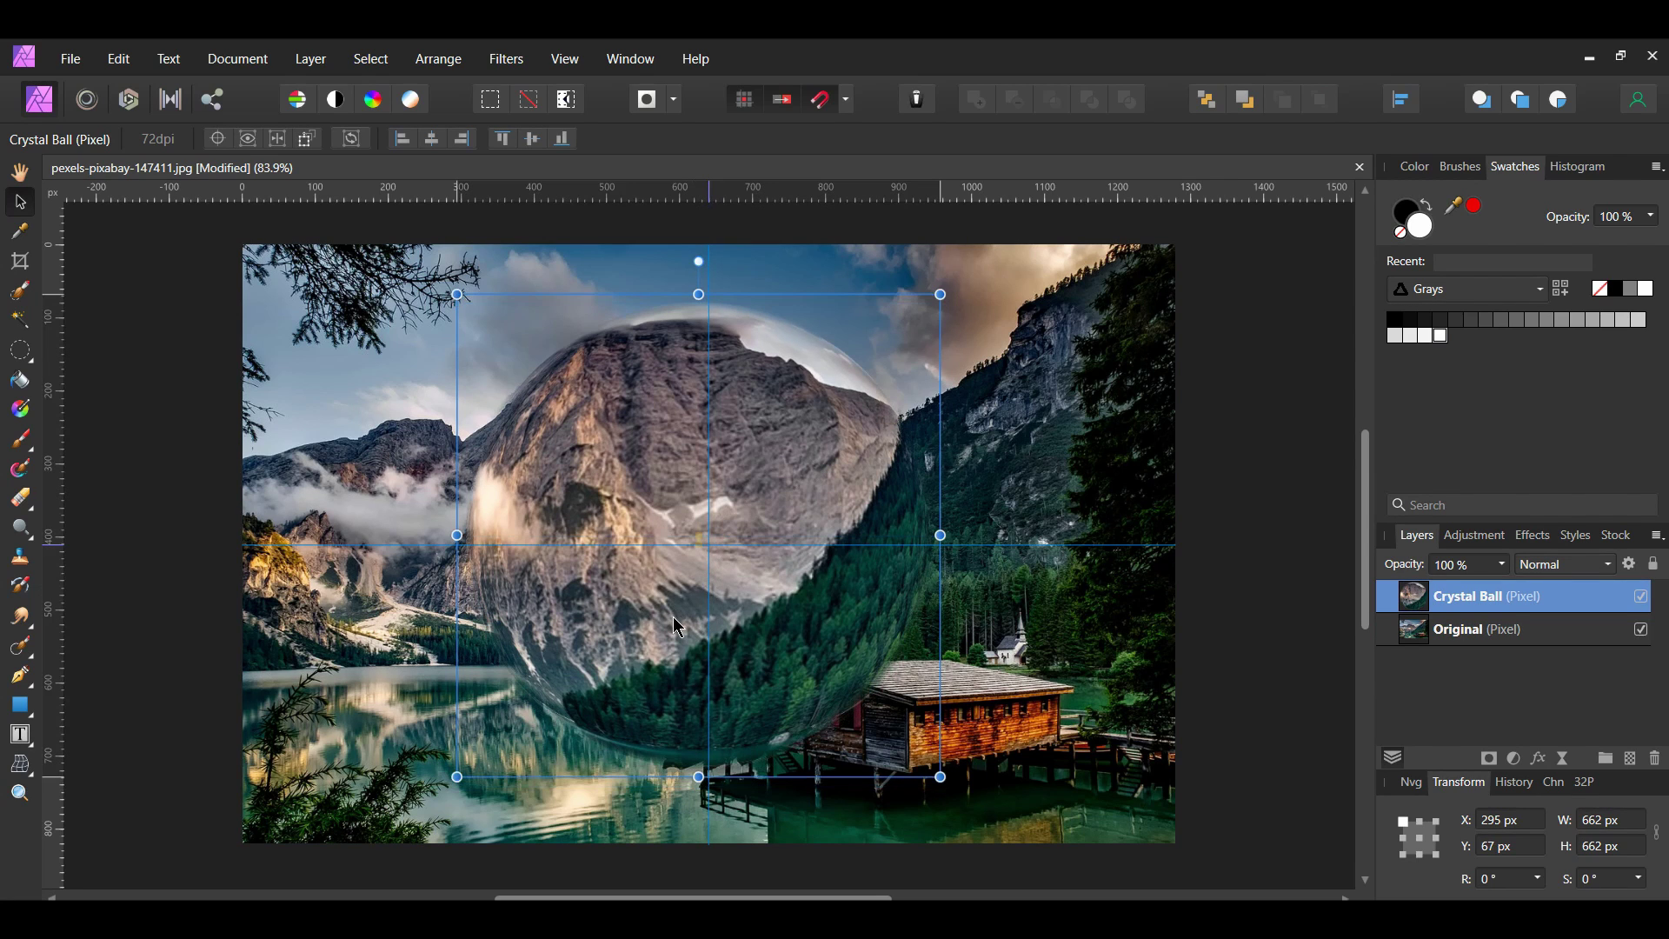
{"action": "key", "text": "Up"}
{"action": "key", "text": "Up"}
{"action": "key", "text": "Up"}
{"action": "key", "text": "Up"}
{"action": "key", "text": "Up"}
{"action": "key", "text": "Up"}
{"action": "key", "text": "Up"}
{"action": "key", "text": "Up"}
{"action": "key", "text": "Up"}
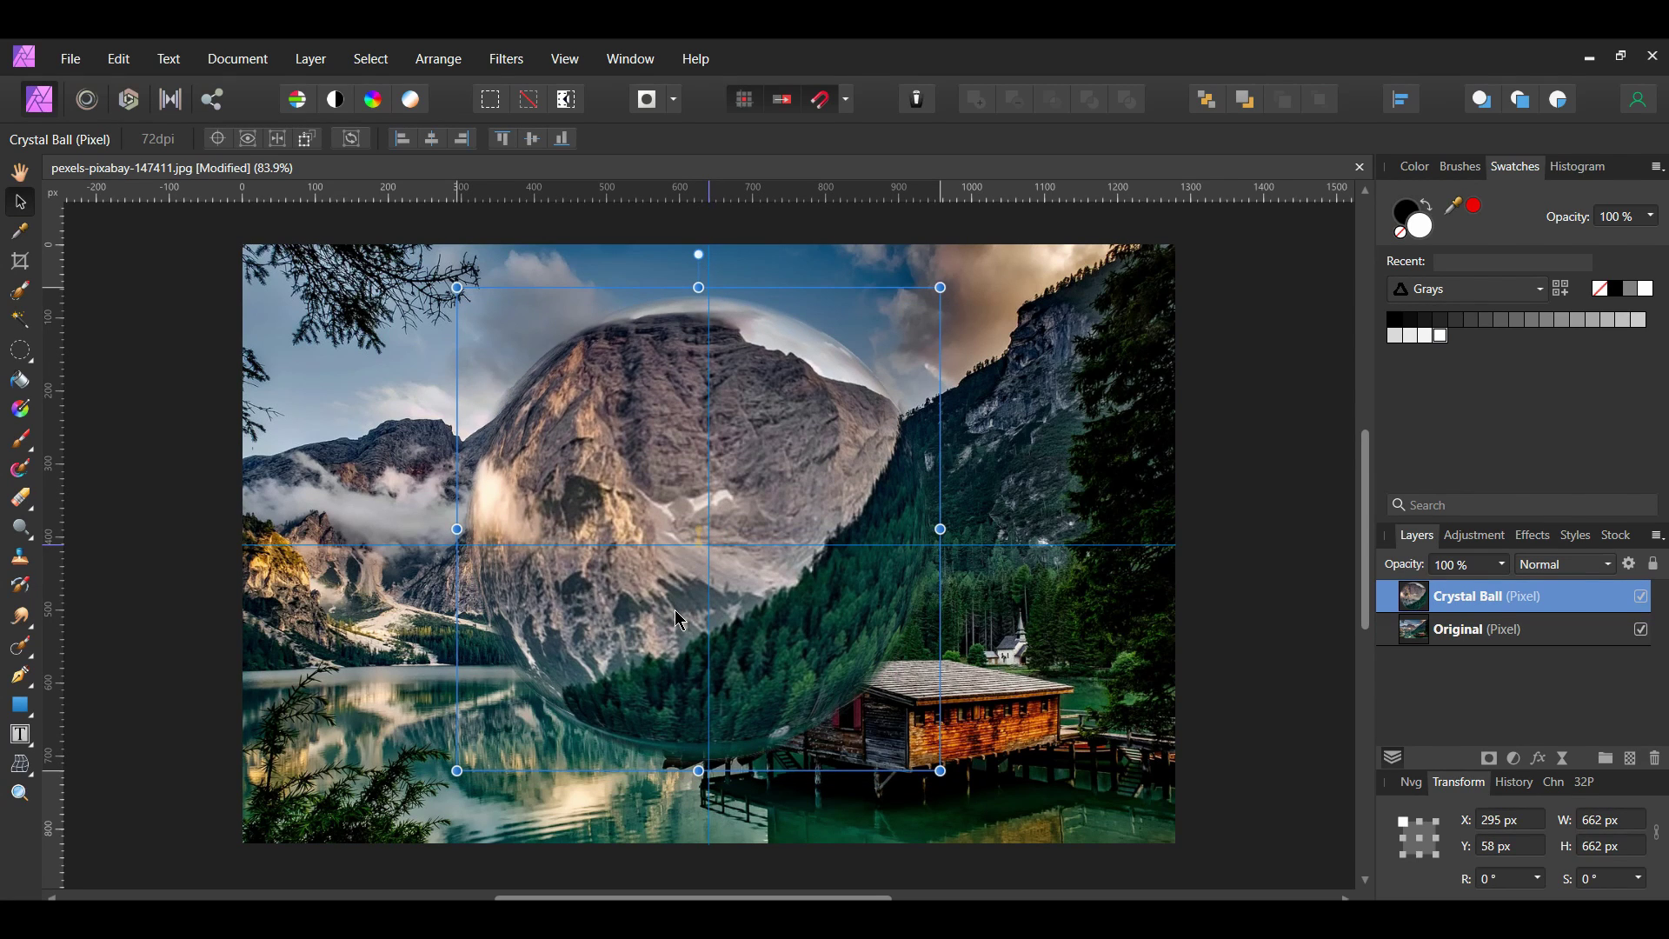
{"action": "left_click_drag", "start_coordinate": [940, 288], "coordinate": [927, 295]}
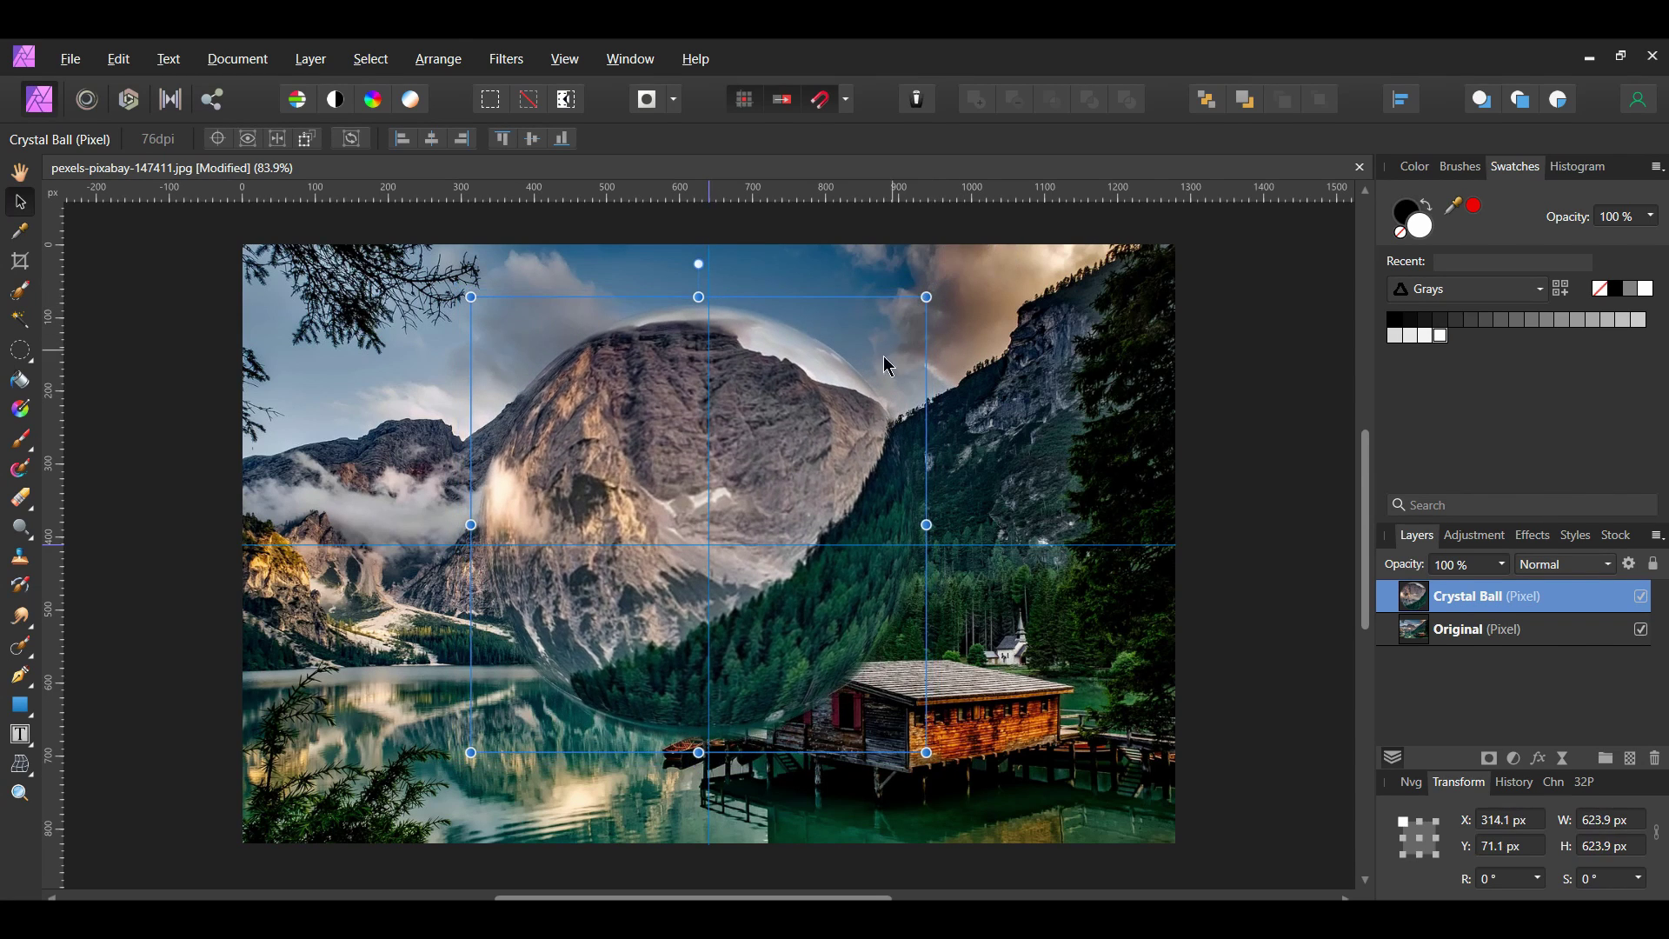
{"action": "left_click_drag", "start_coordinate": [761, 451], "coordinate": [761, 442]}
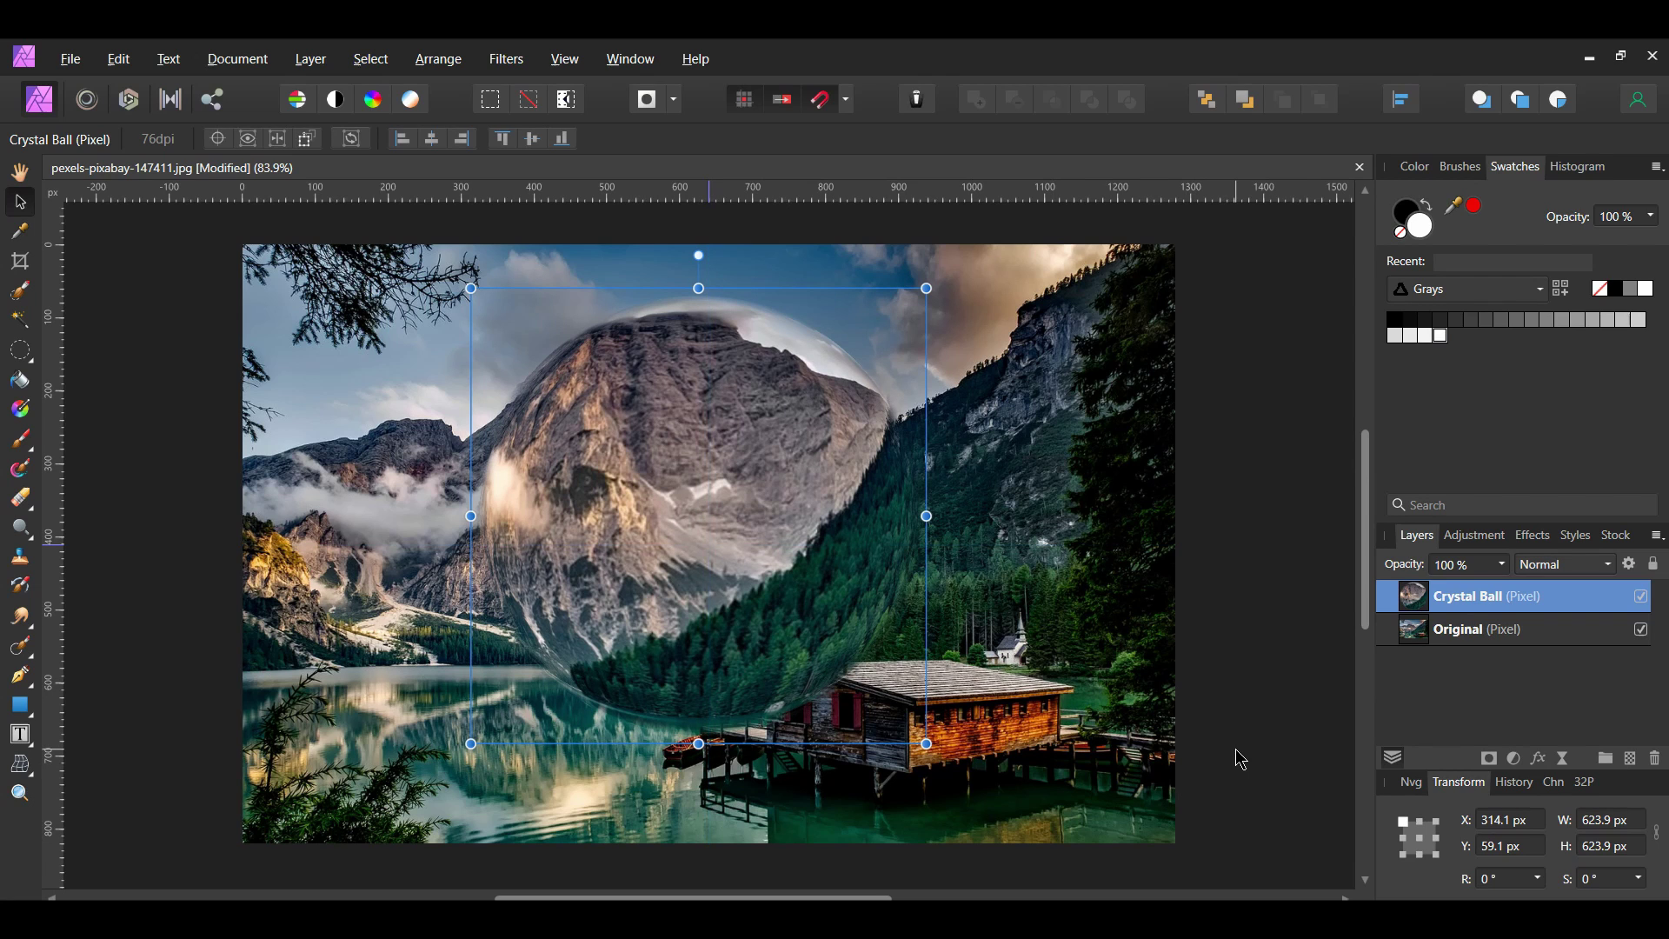
Add a 30 px Overlay Inner Glow to Crystal Ball and load its circular outline as a selection.
{"action": "left_click", "coordinate": [1546, 765]}
{"action": "left_click", "coordinate": [991, 361]}
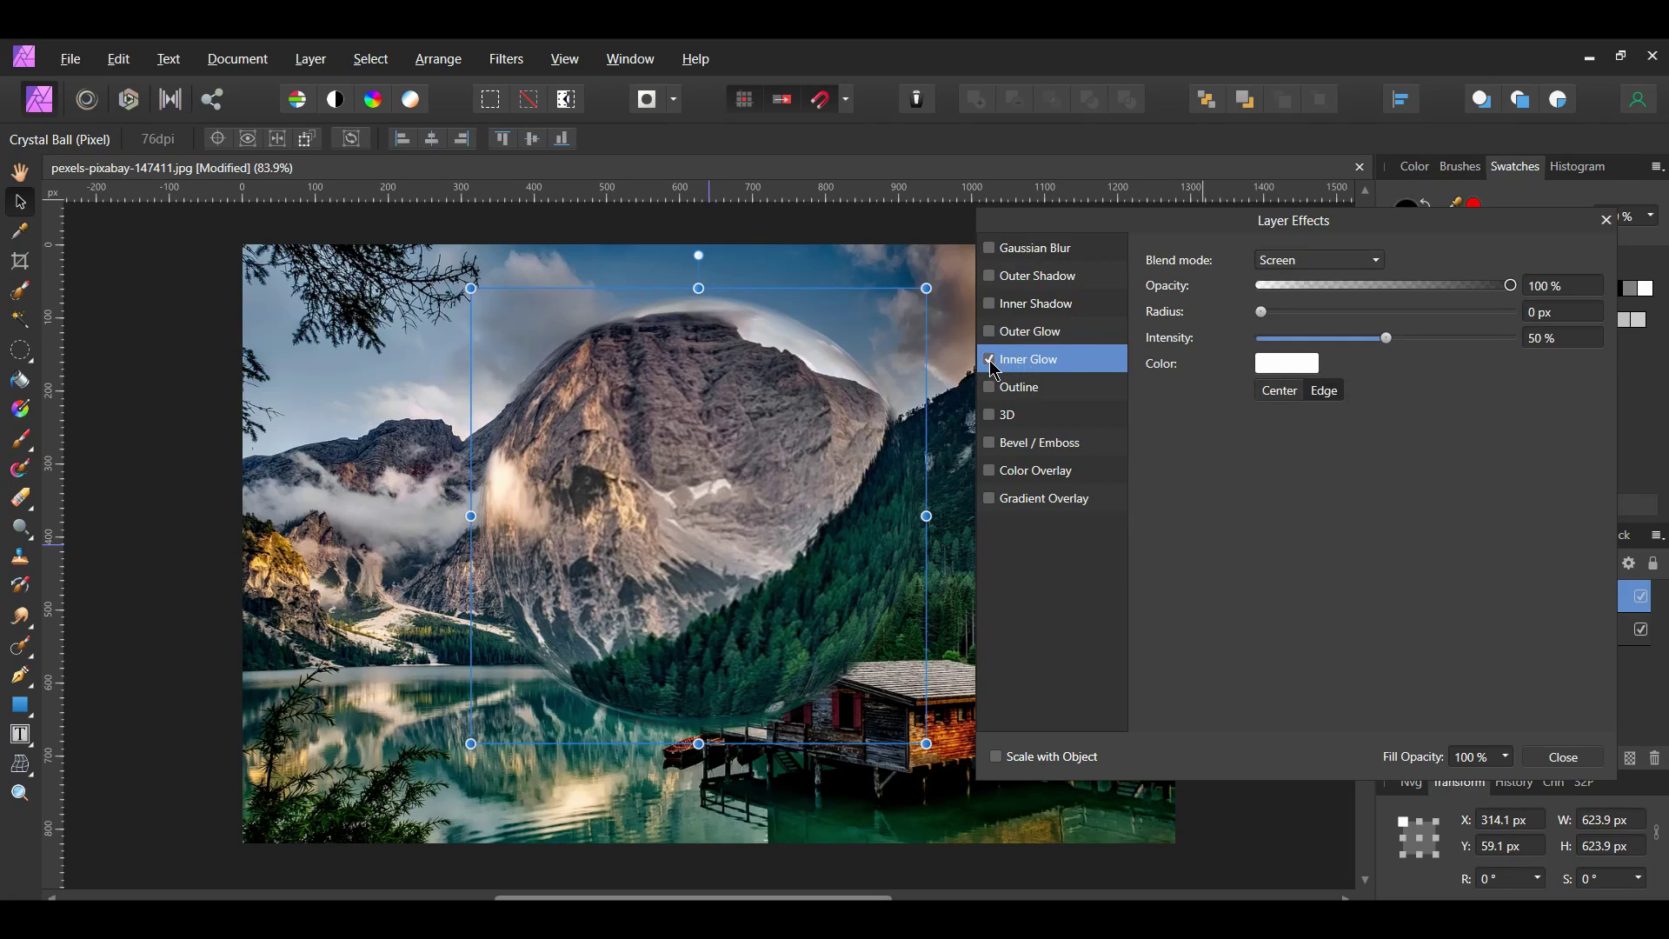
{"action": "left_click", "coordinate": [1375, 261]}
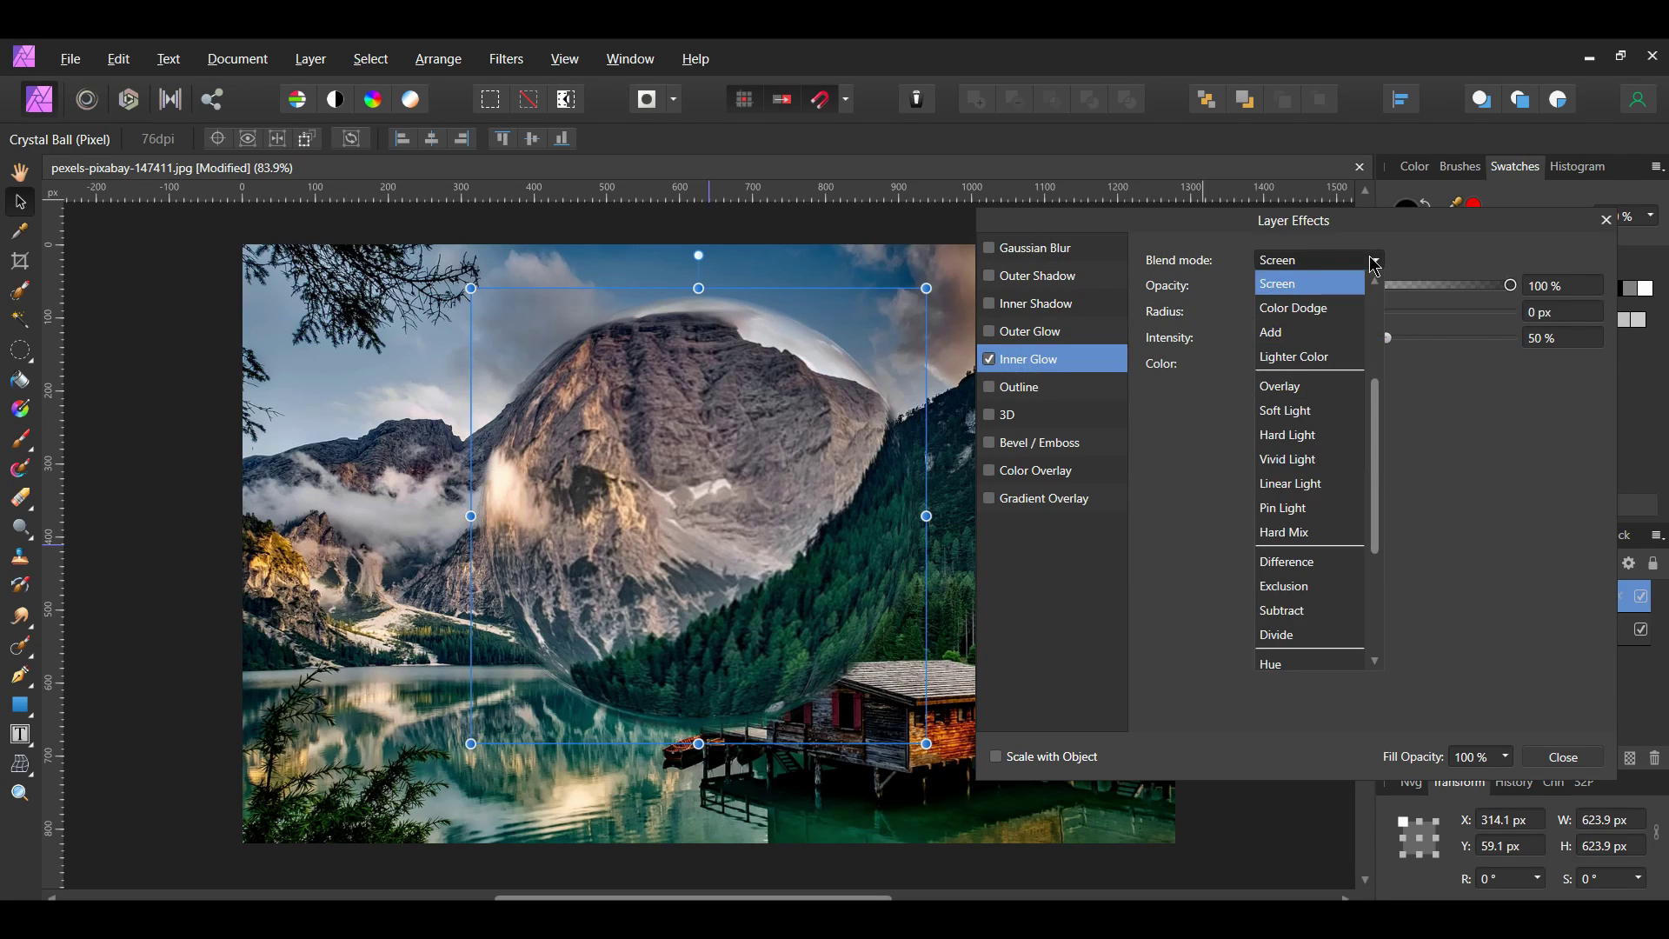
{"action": "left_click", "coordinate": [1317, 386]}
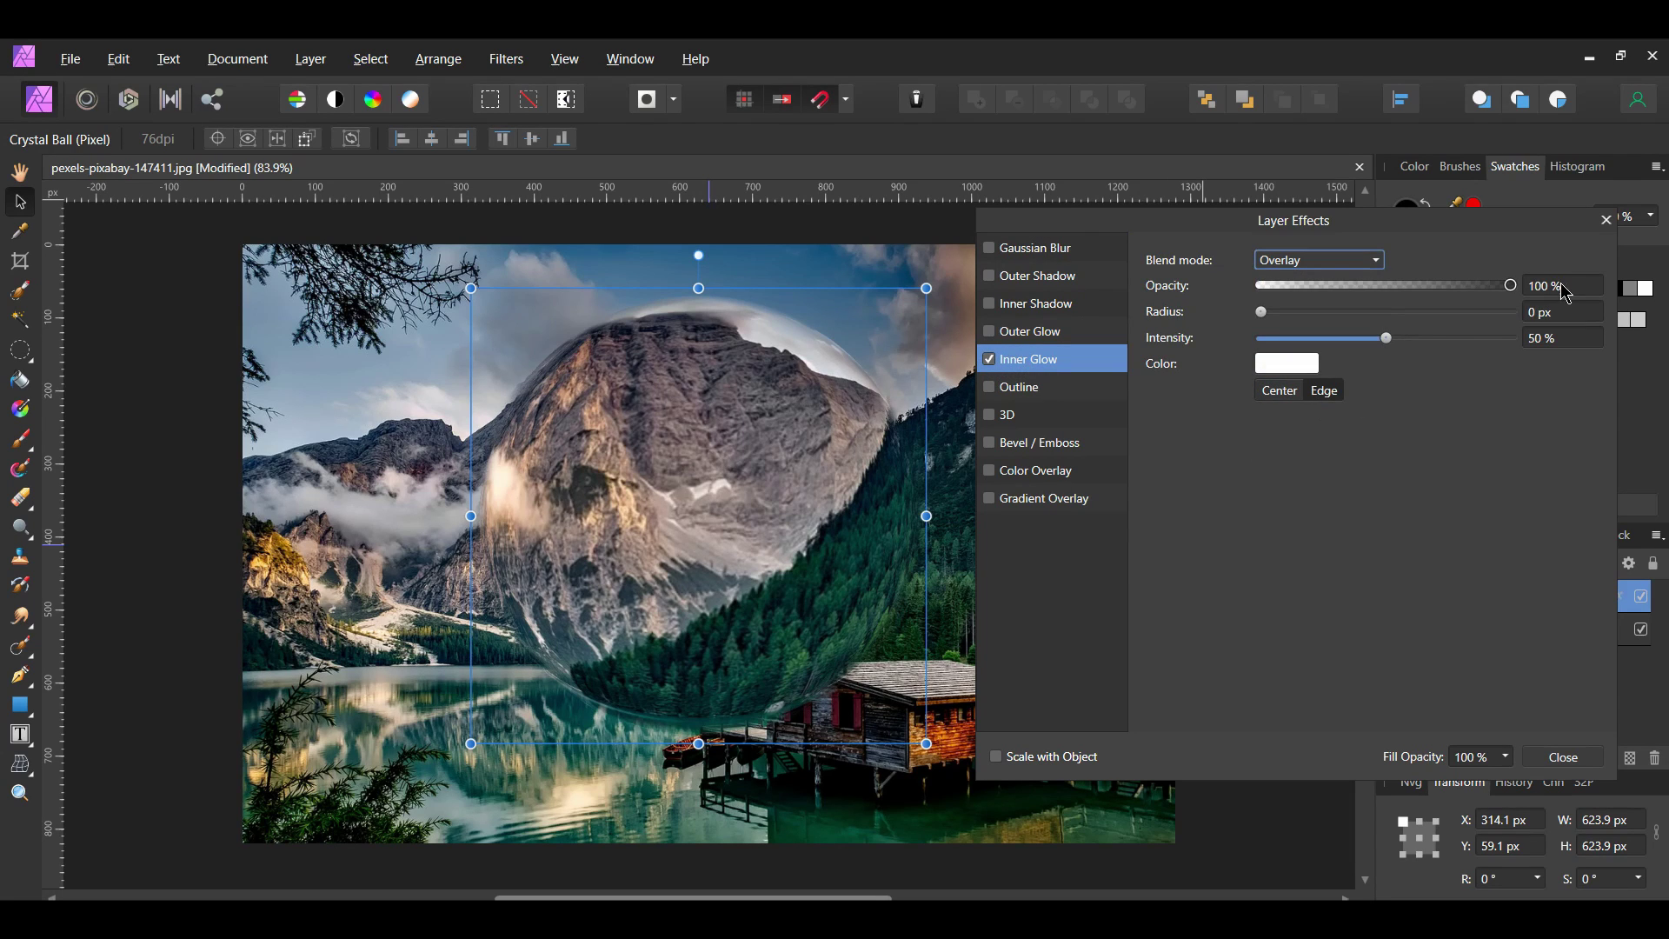
{"action": "left_click", "coordinate": [1554, 314]}
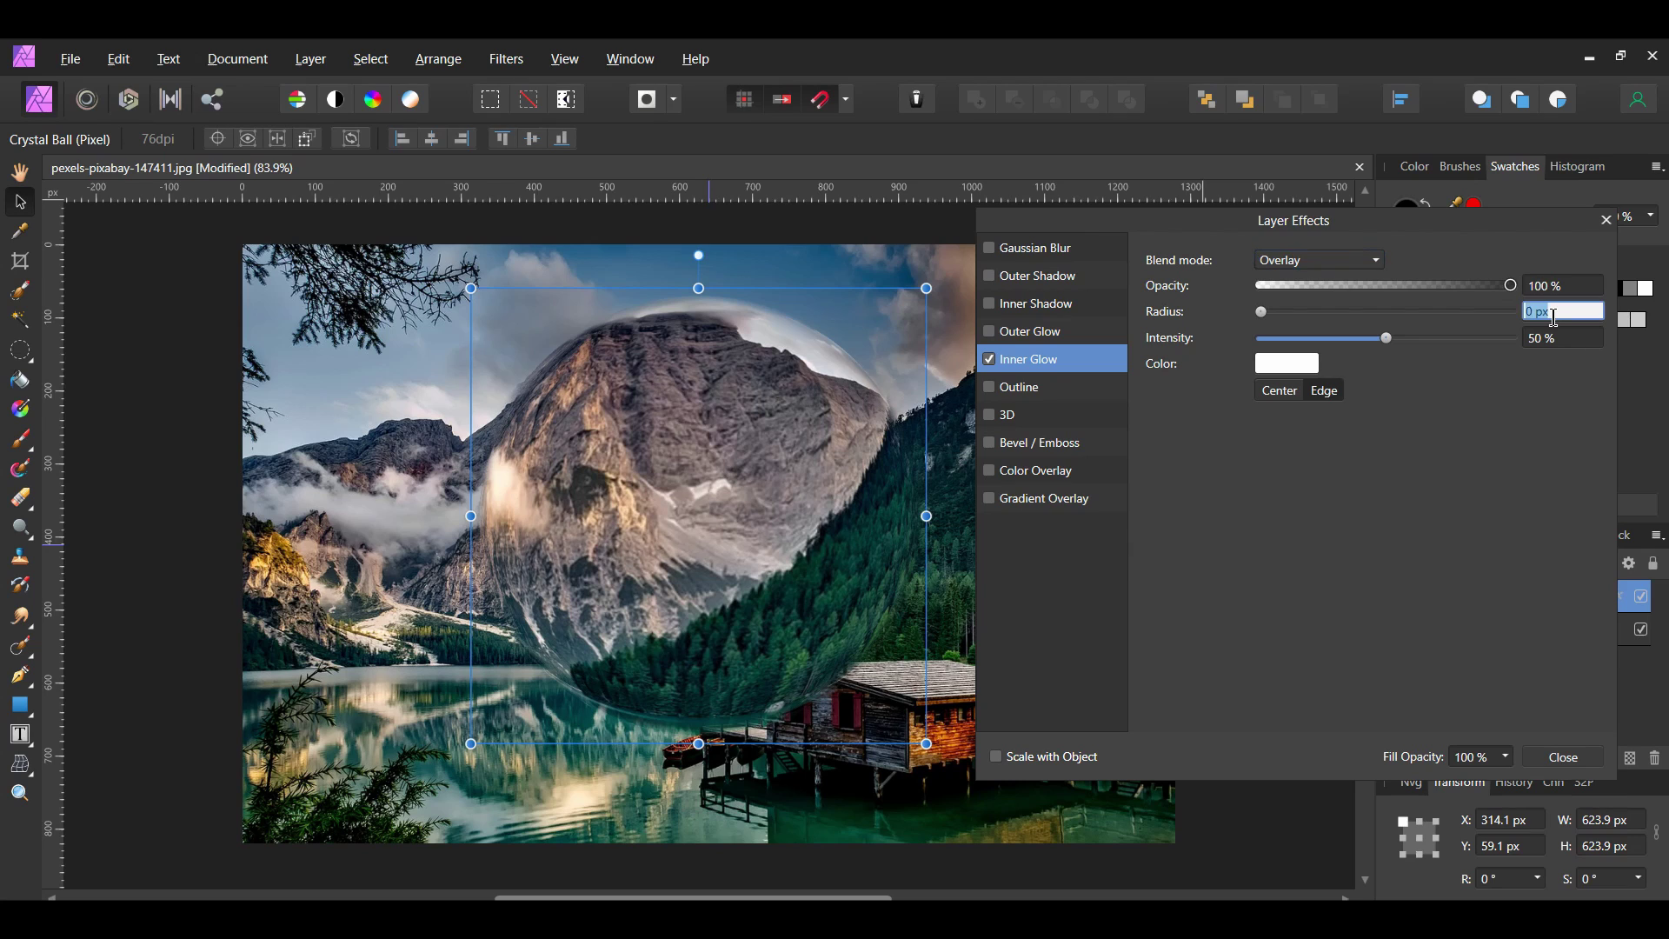
{"action": "type", "text": "30"}
{"action": "key", "text": "Return"}
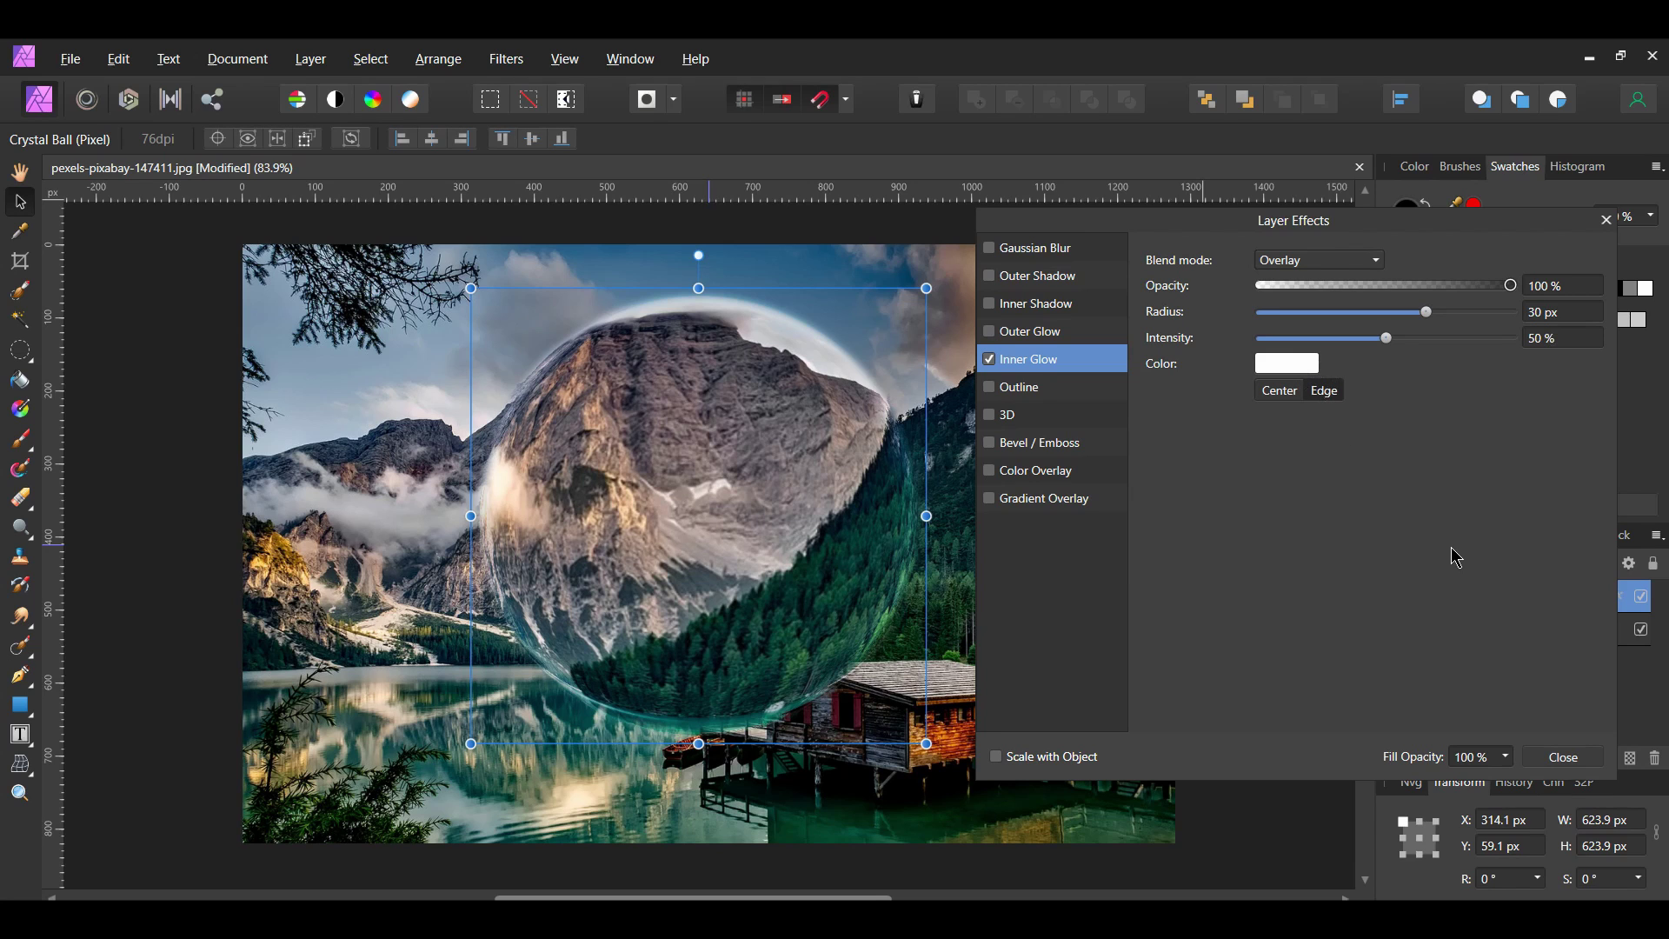
{"action": "left_click", "coordinate": [1580, 758]}
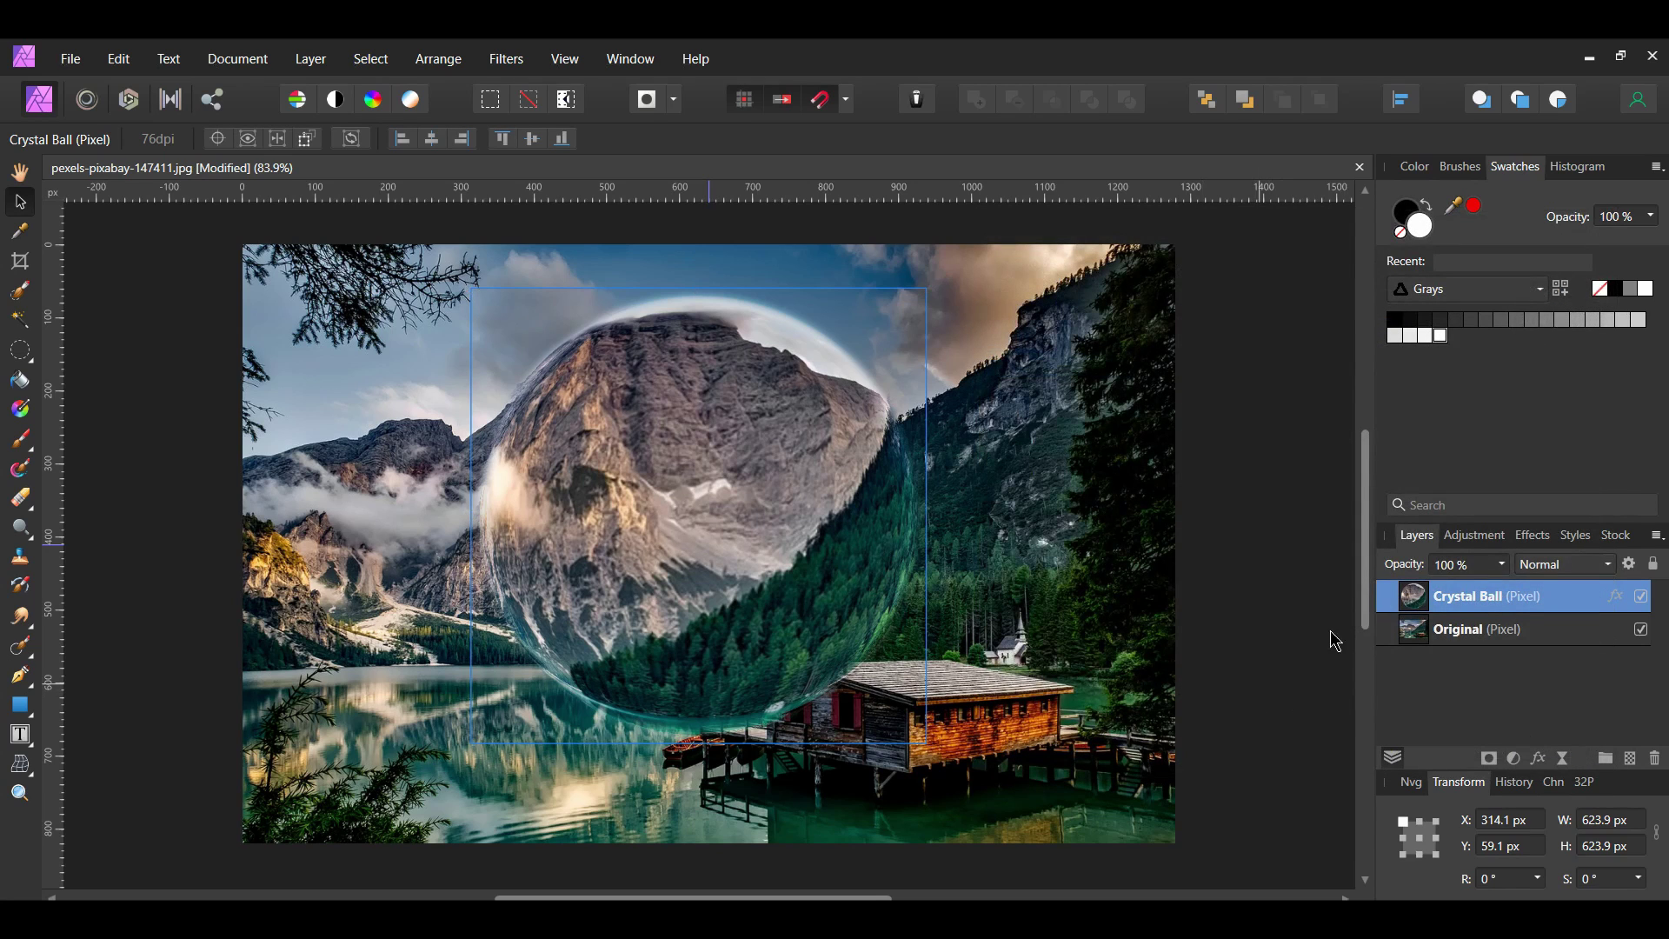
{"action": "left_click", "coordinate": [1414, 599], "text": "ctrl"}
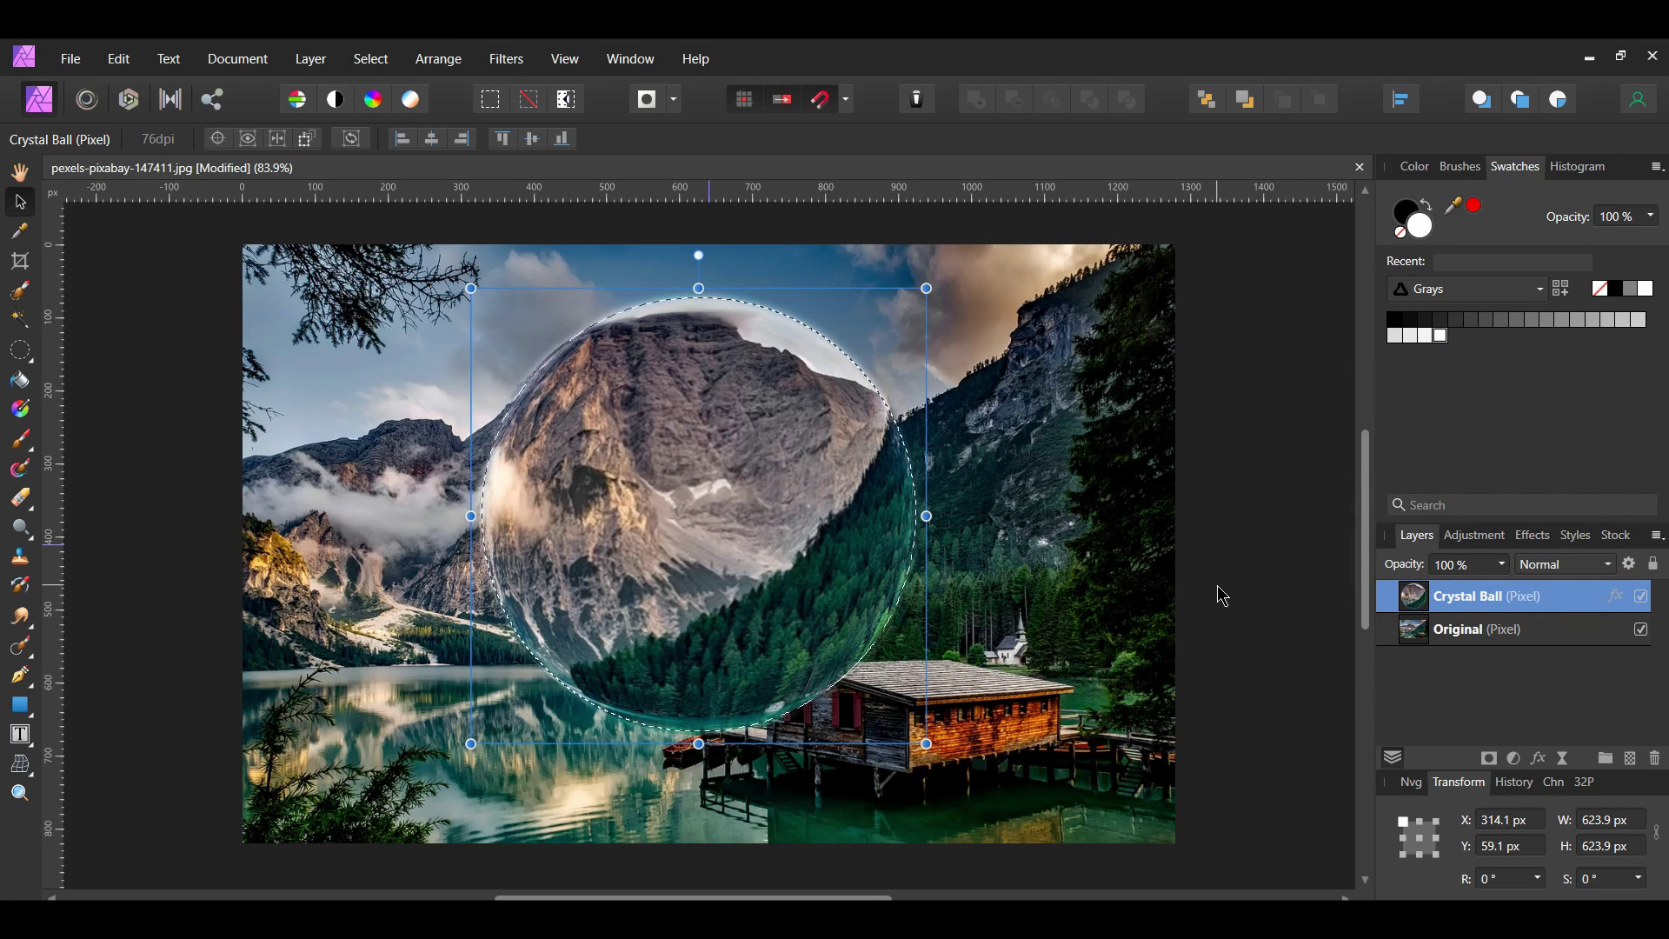
Add a mask to Crystal Ball, deselect, and pick the 64 px Round Soft brush.
{"action": "left_click", "coordinate": [1489, 760]}
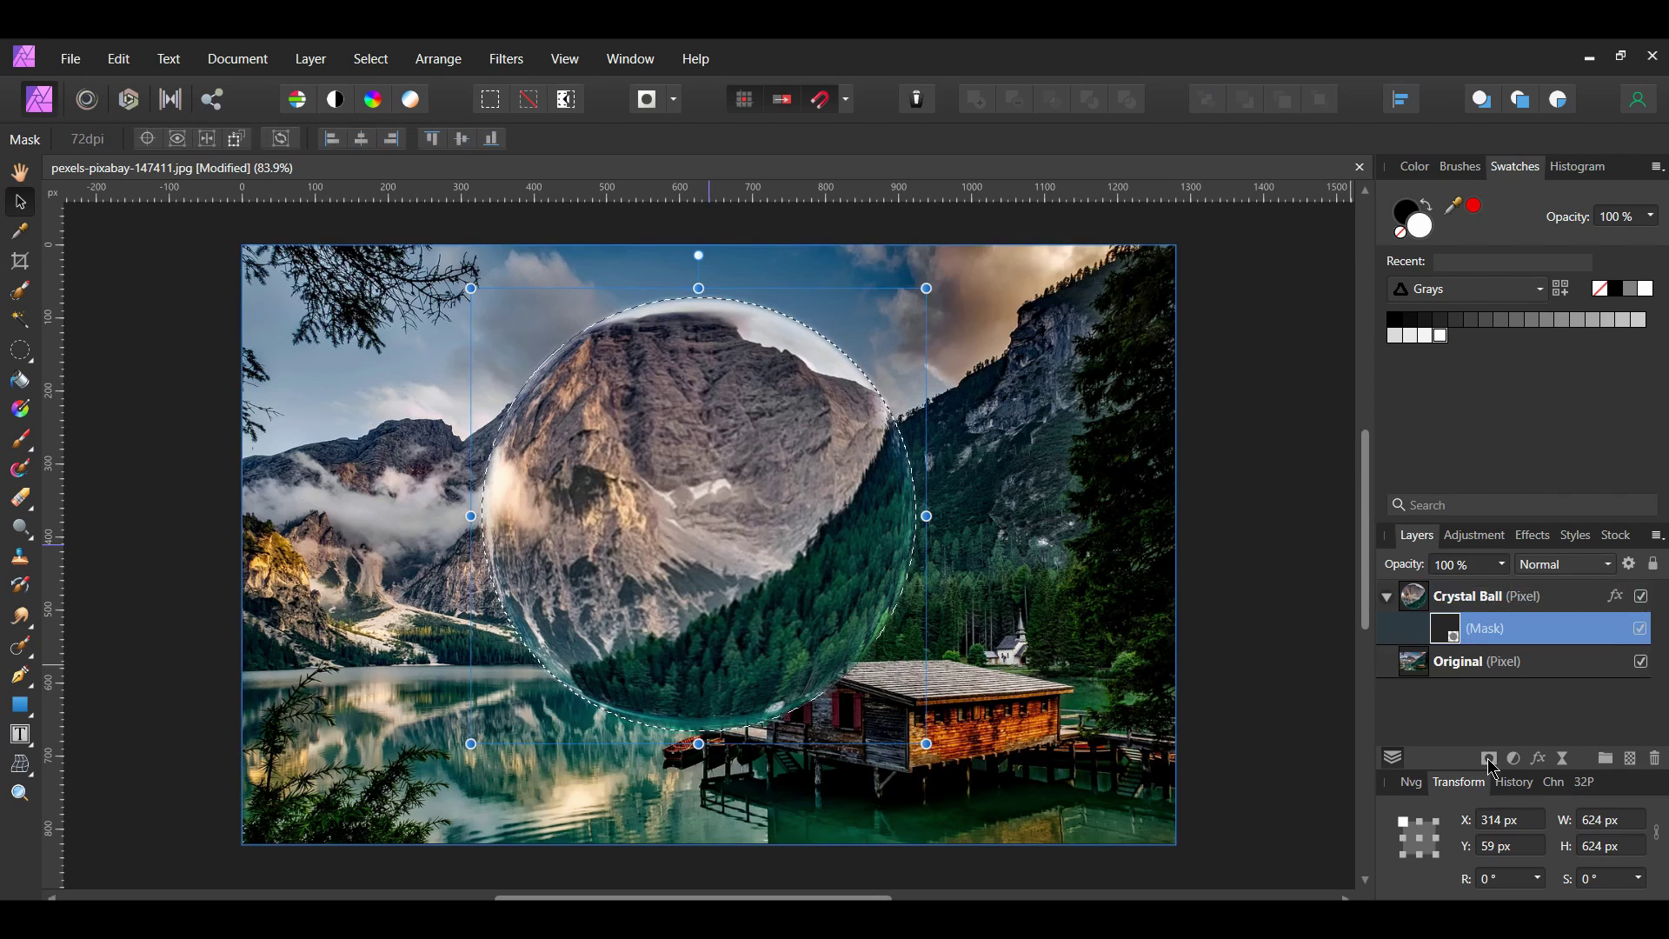
{"action": "key", "text": "ctrl+d"}
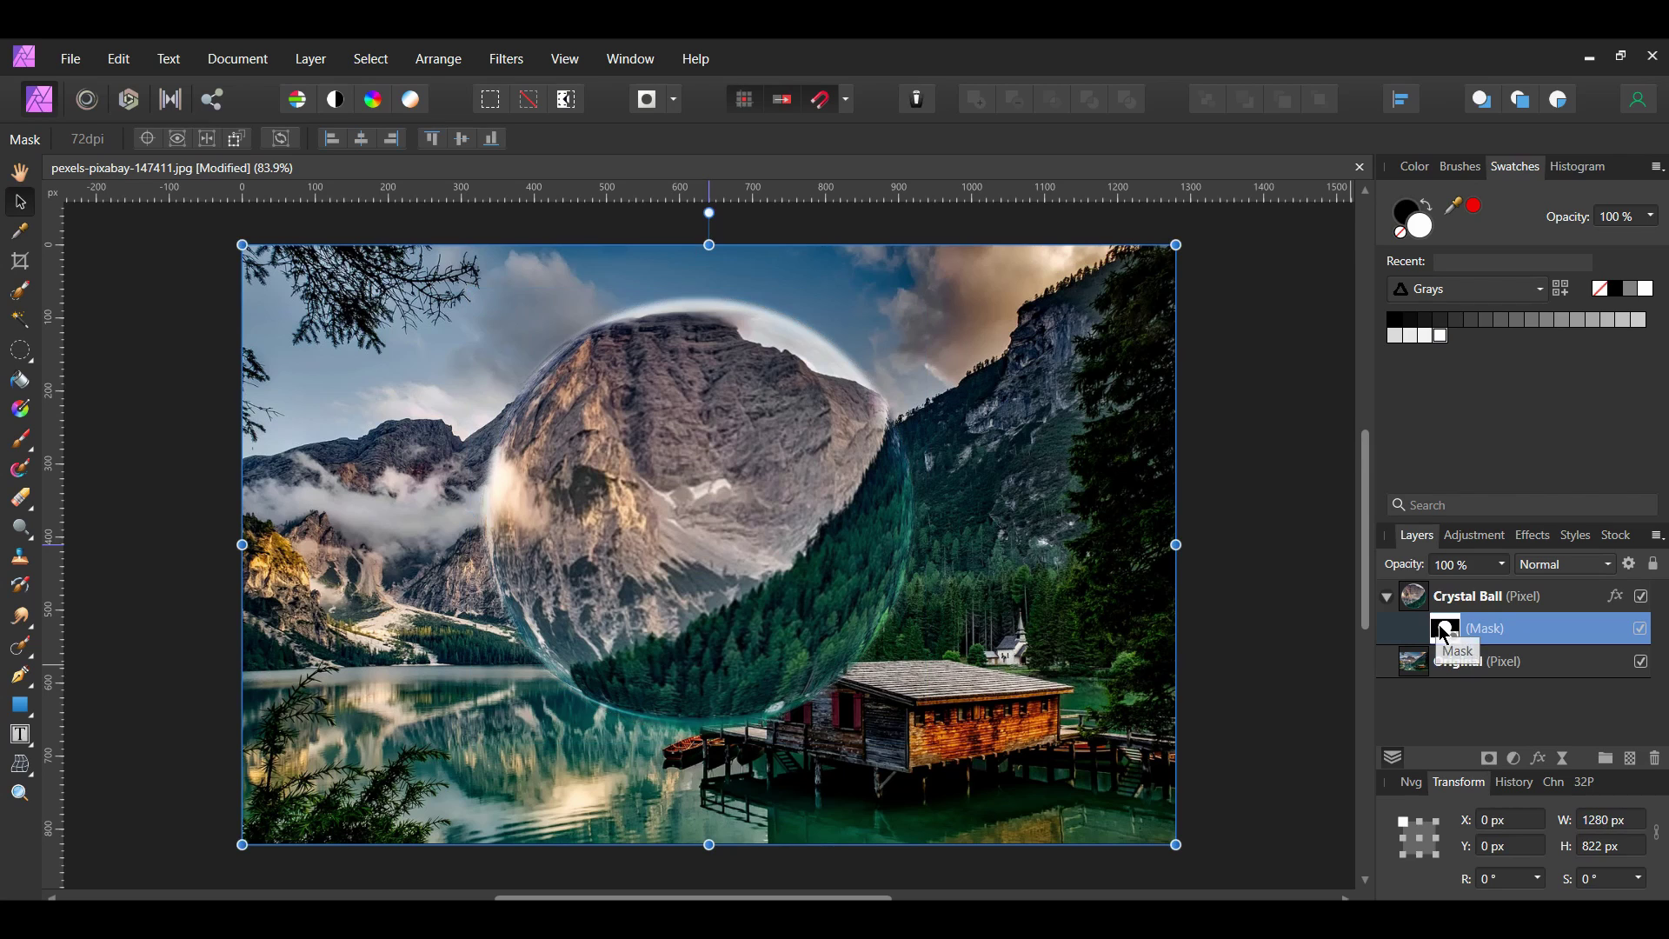
{"action": "key", "text": "b"}
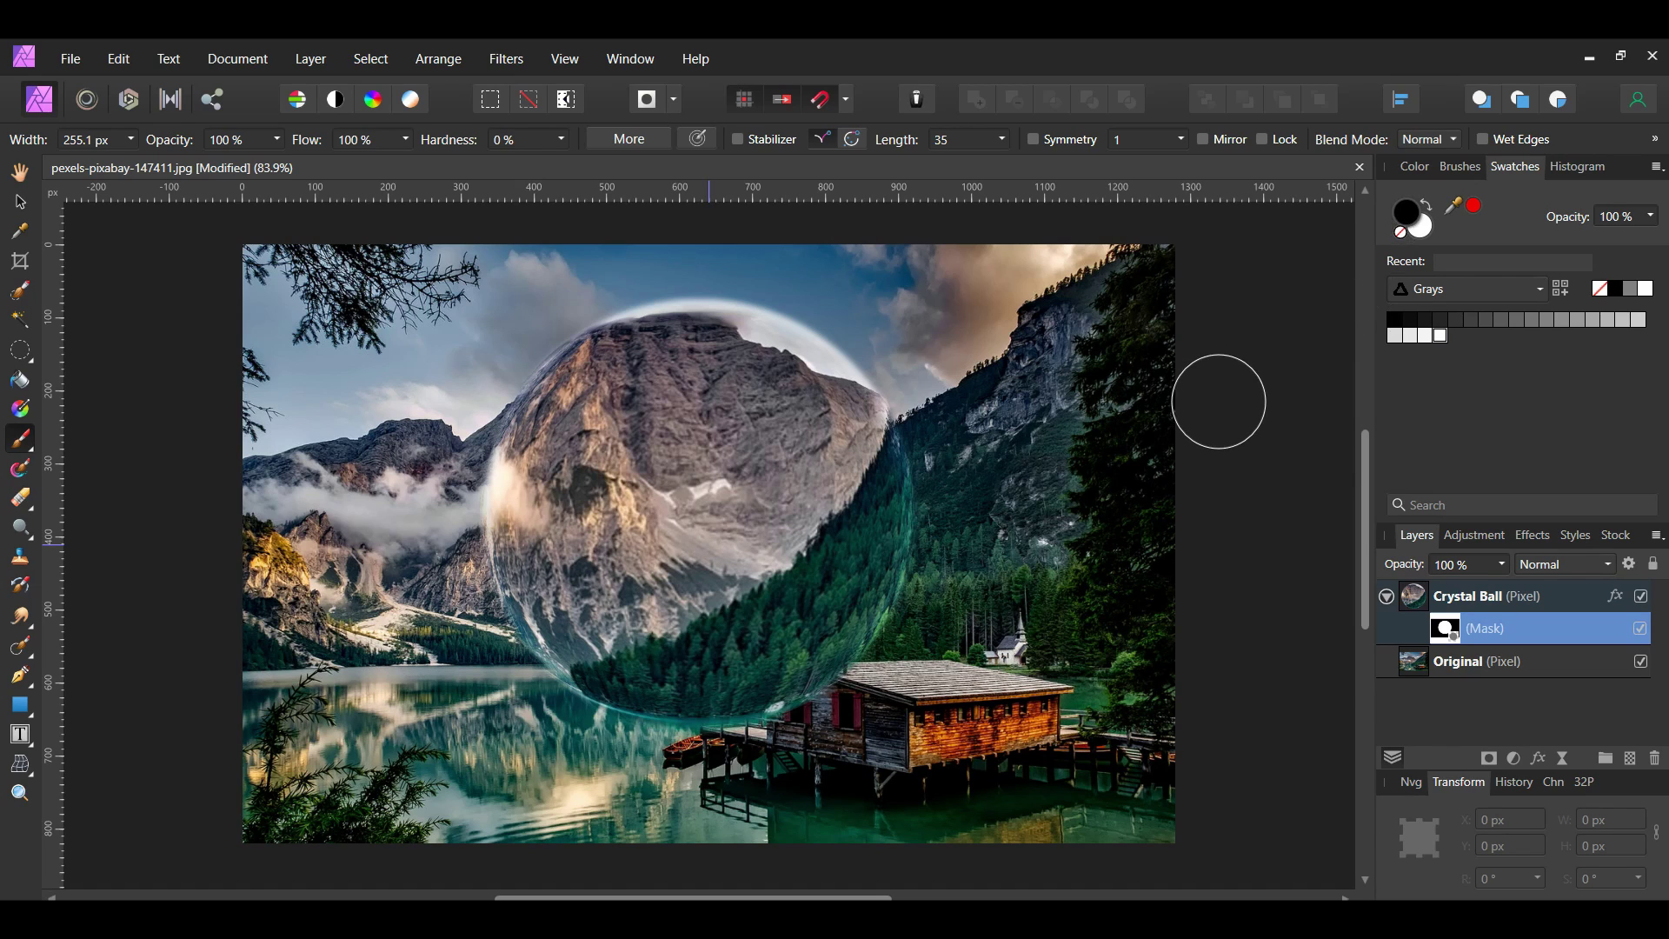
{"action": "left_click", "coordinate": [1466, 171]}
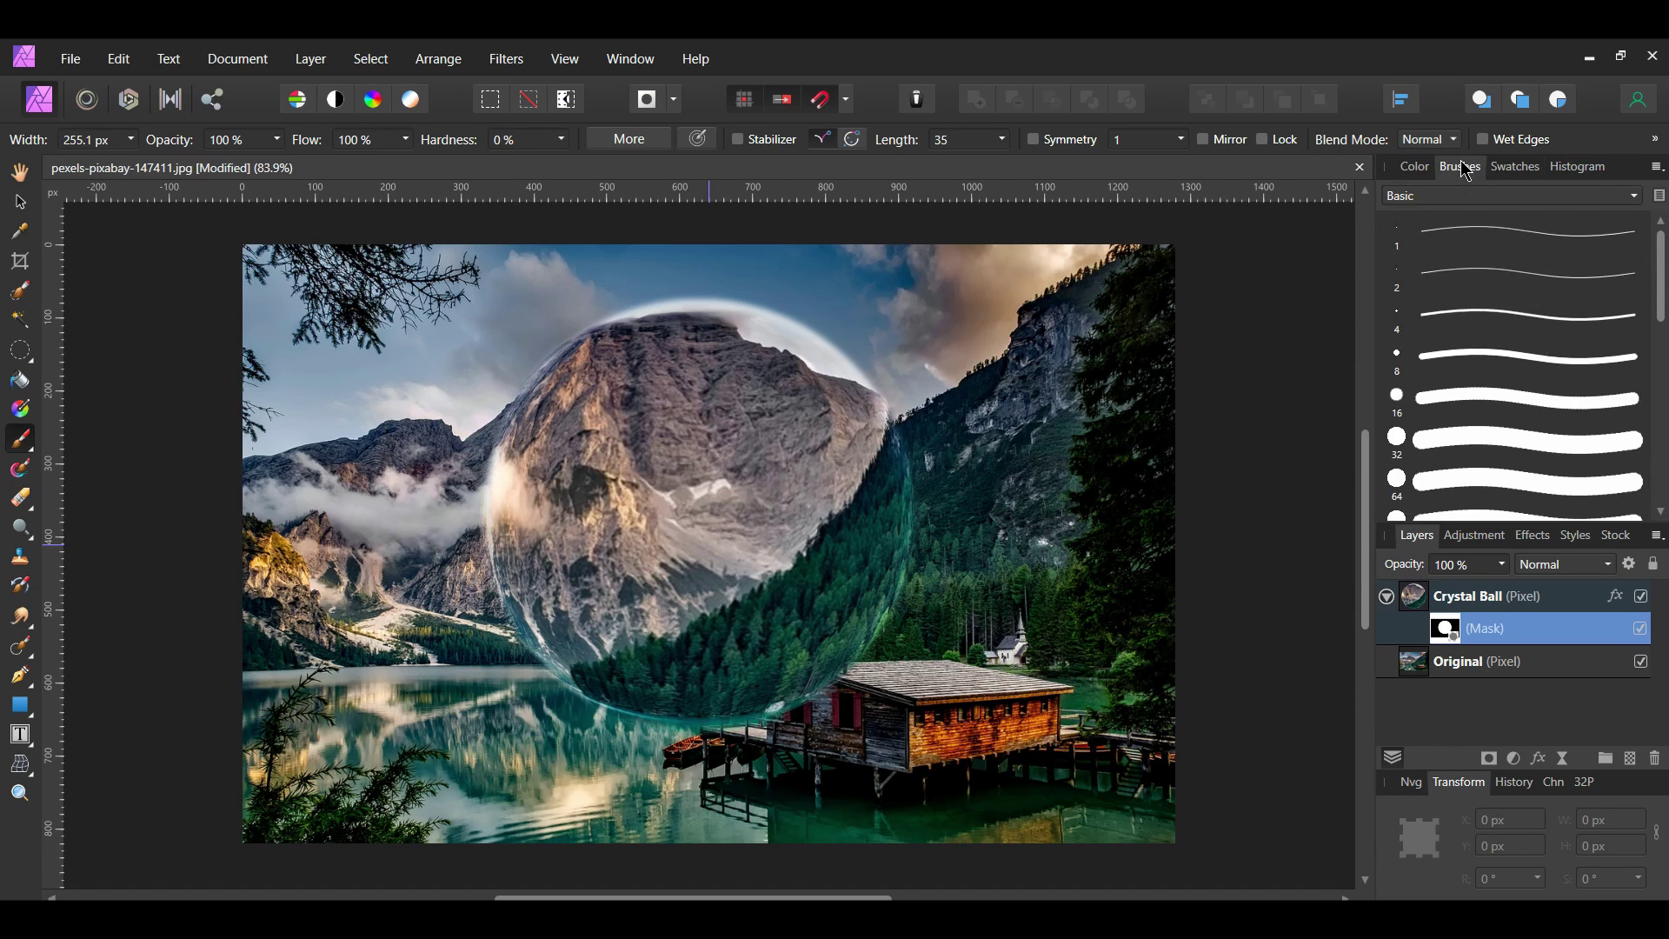
{"action": "scroll", "coordinate": [1449, 369], "scroll_direction": "down", "scroll_amount": 2}
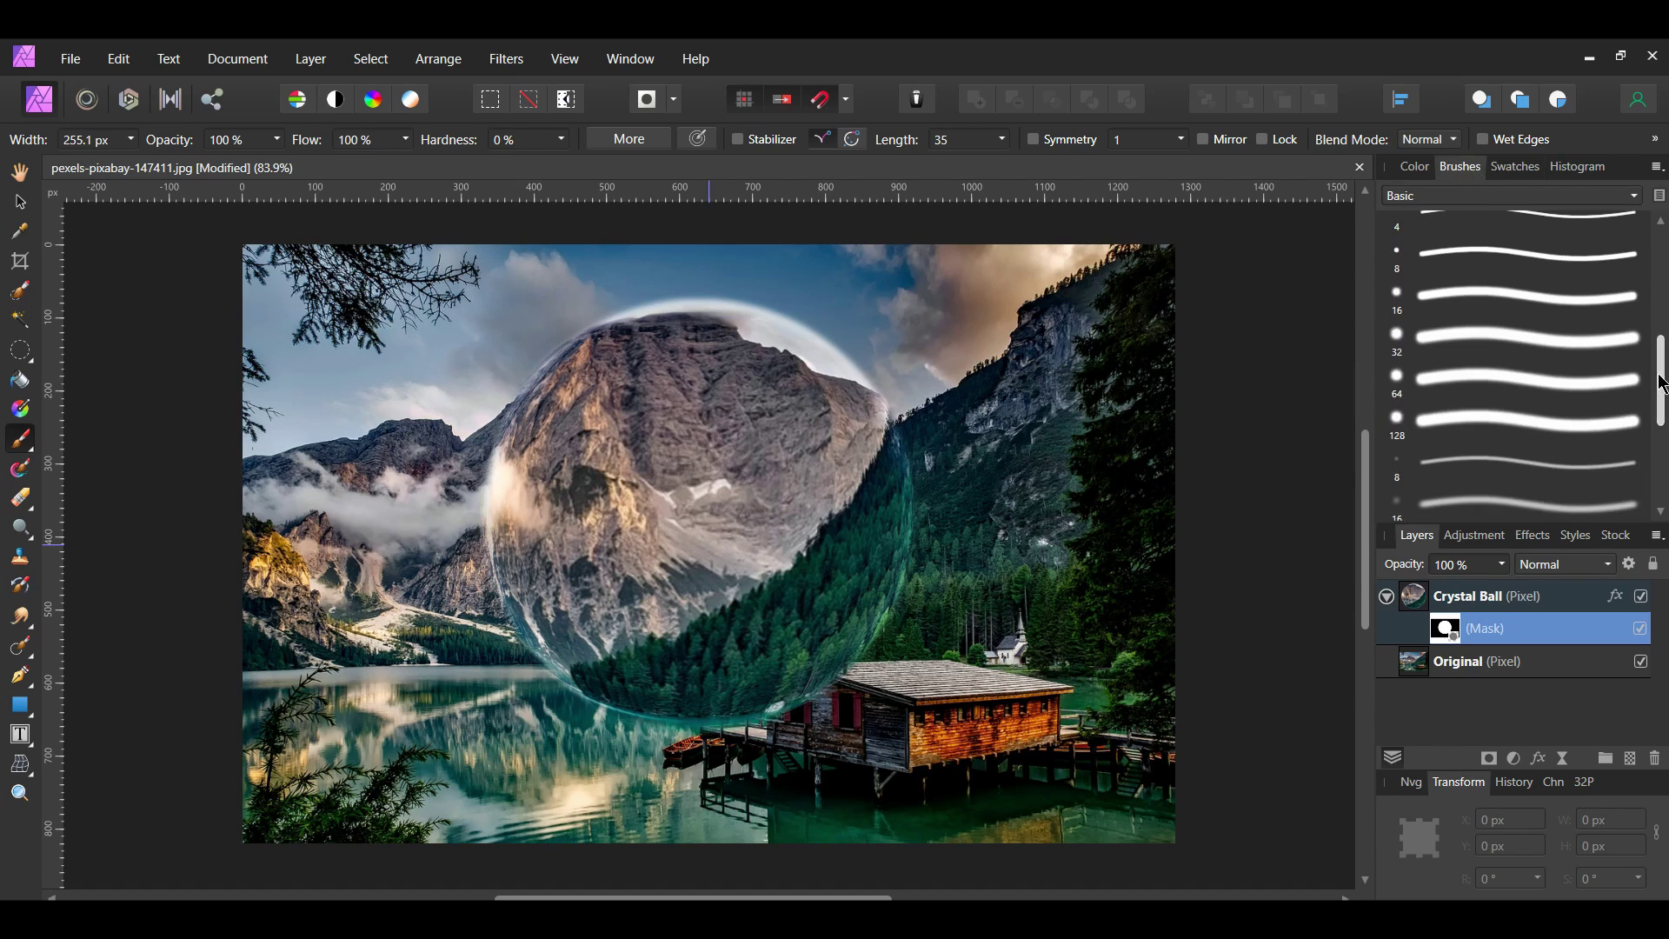
{"action": "left_click", "coordinate": [1448, 372]}
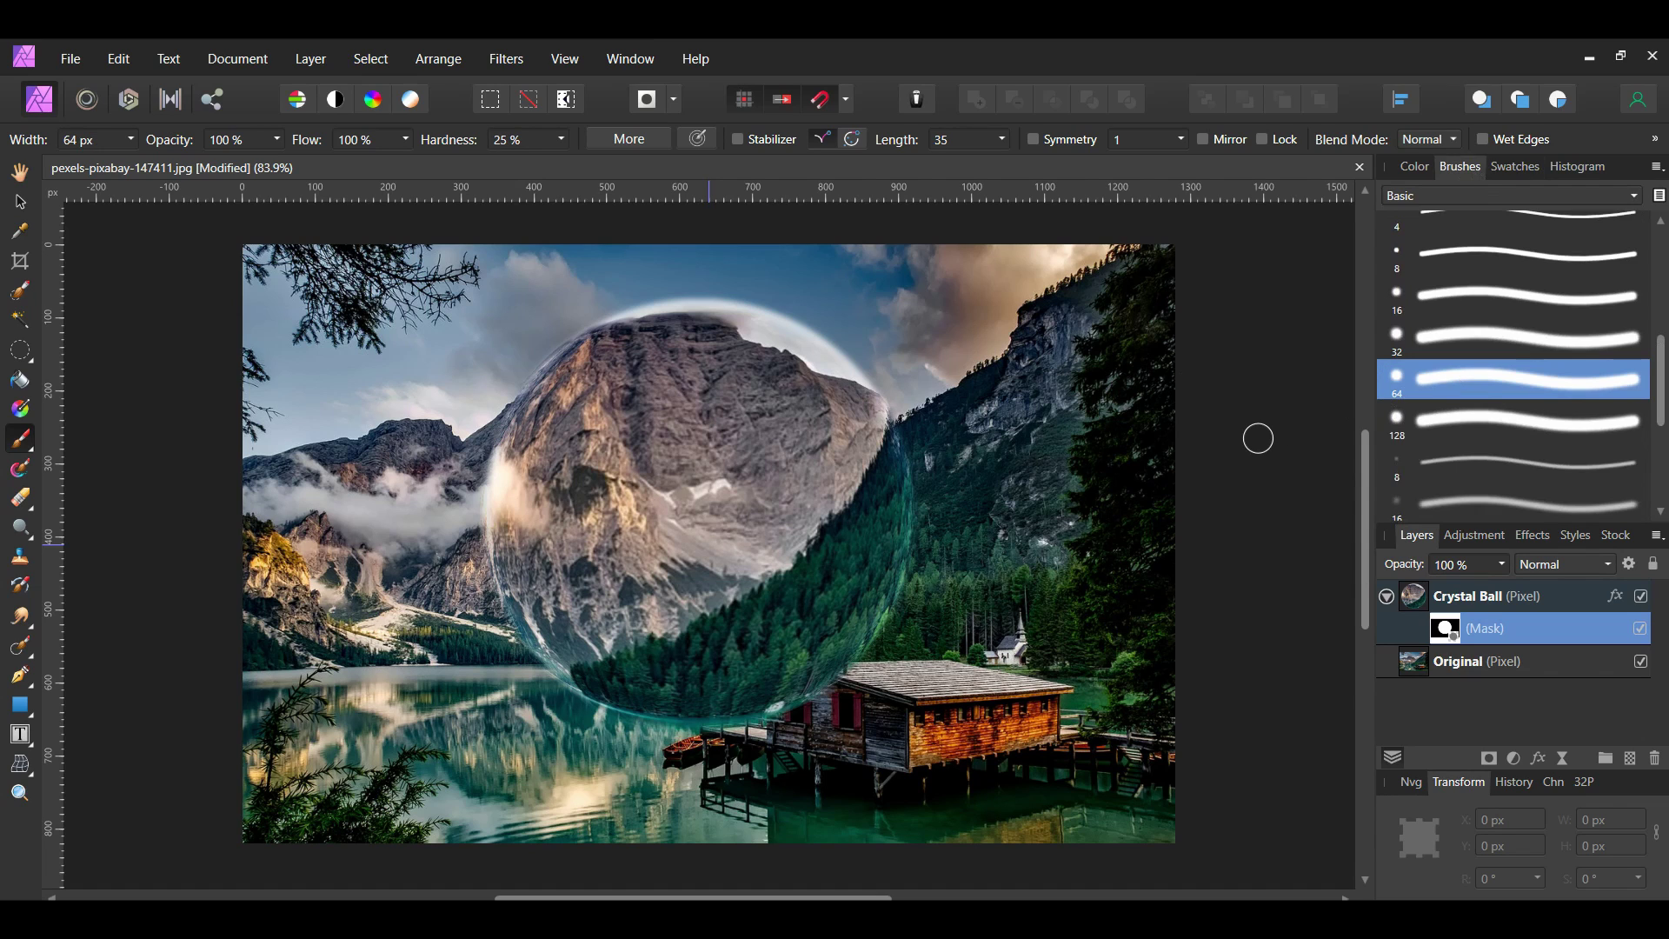
Set brush hardness to 0 %, enlarge it, and paint the mask over the ball's centre.
{"action": "left_click", "coordinate": [516, 141]}
{"action": "type", "text": "0"}
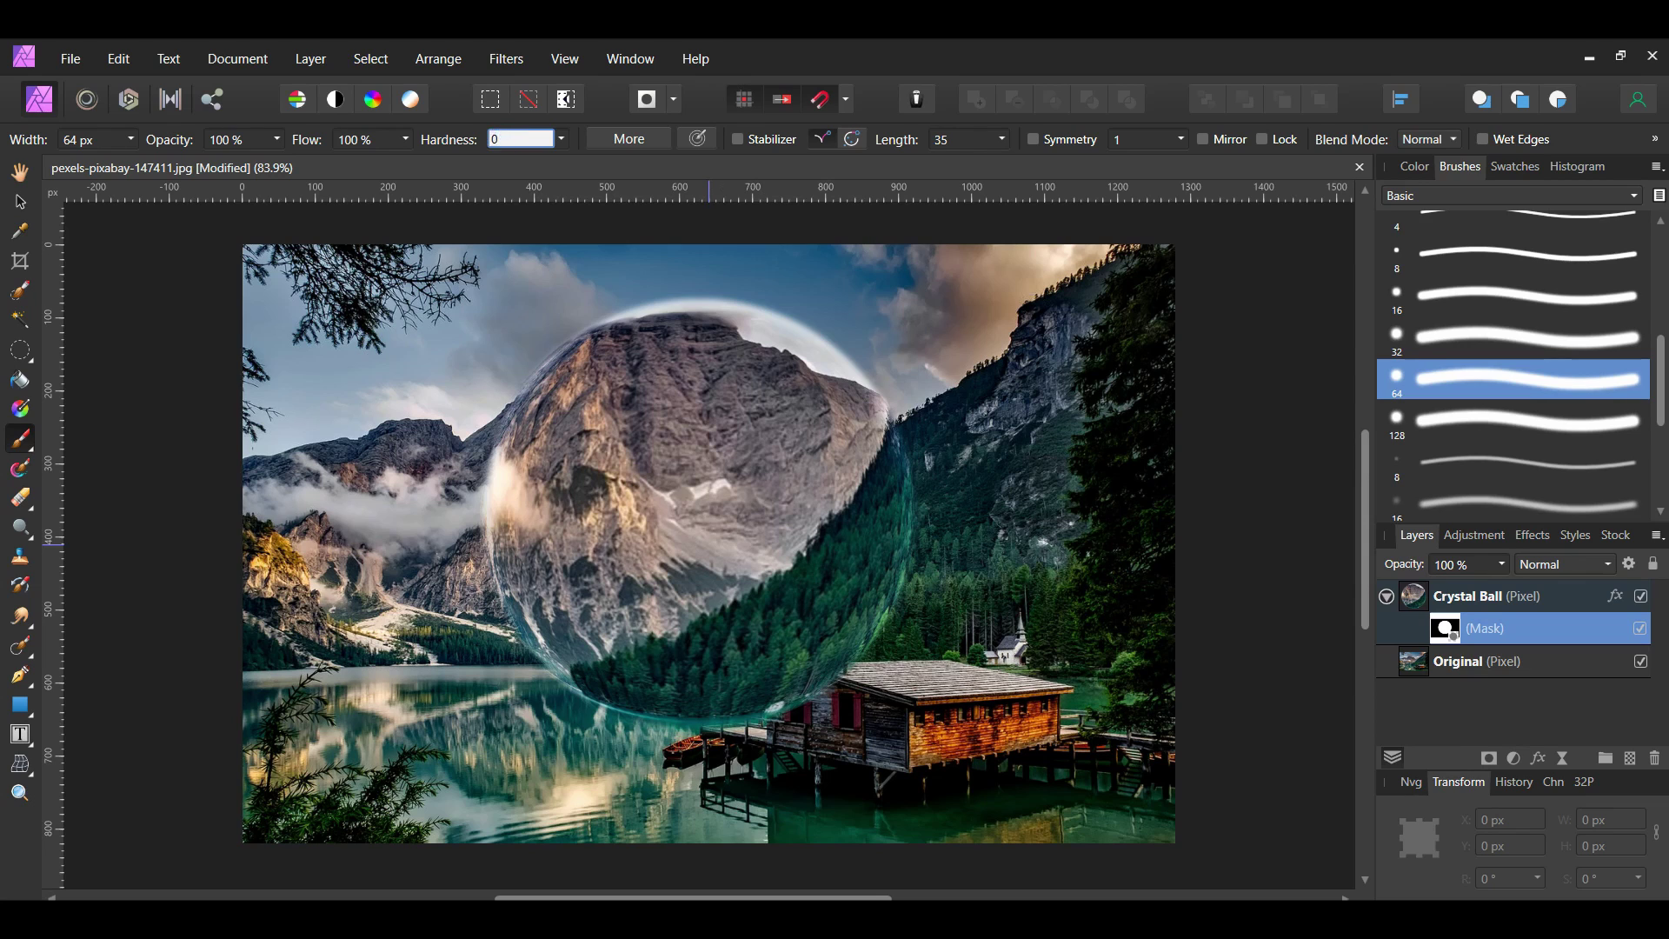
{"action": "key", "text": "Return"}
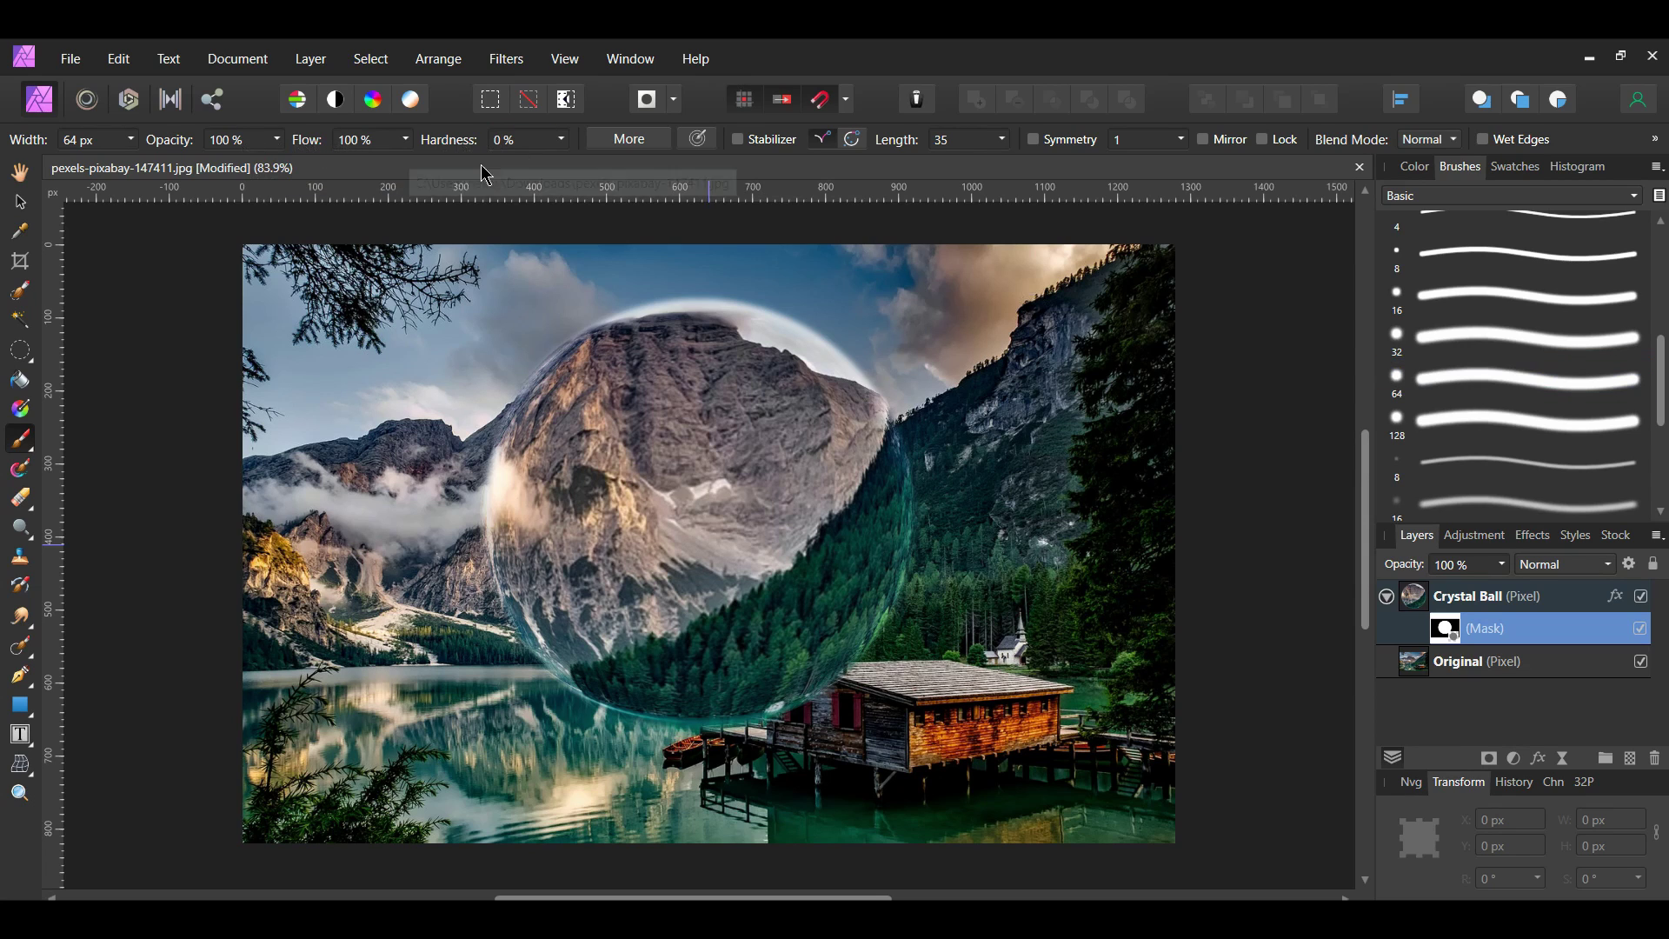
{"action": "key", "text": "bracketright"}
{"action": "key", "text": "bracketright"}
{"action": "key", "text": "bracketright"}
{"action": "key", "text": "bracketright"}
{"action": "key", "text": "bracketright"}
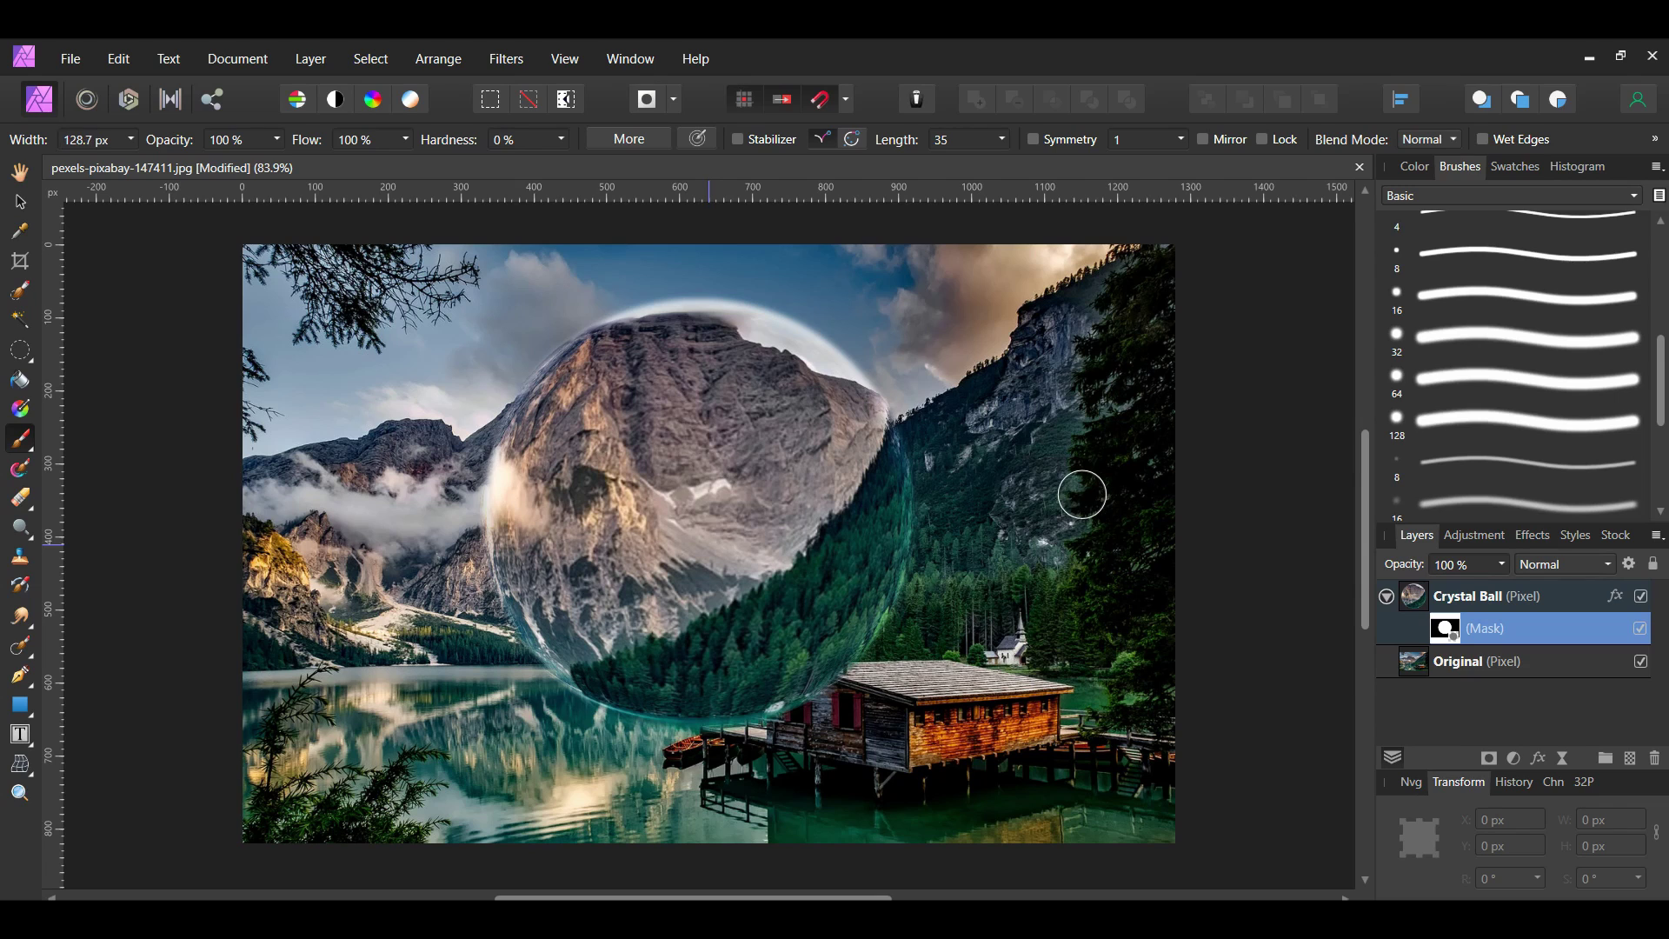
{"action": "key", "text": "bracketright"}
{"action": "key", "text": "bracketright"}
{"action": "key", "text": "bracketright"}
{"action": "key", "text": "bracketright"}
{"action": "key", "text": "bracketright"}
{"action": "key", "text": "bracketright"}
{"action": "key", "text": "bracketright"}
{"action": "key", "text": "bracketright"}
{"action": "key", "text": "bracketright"}
{"action": "mouse_move", "coordinate": [699, 591]}
{"action": "left_mouse_down"}
{"action": "mouse_move", "coordinate": [651, 514]}
{"action": "mouse_move", "coordinate": [692, 437]}
{"action": "left_mouse_up"}
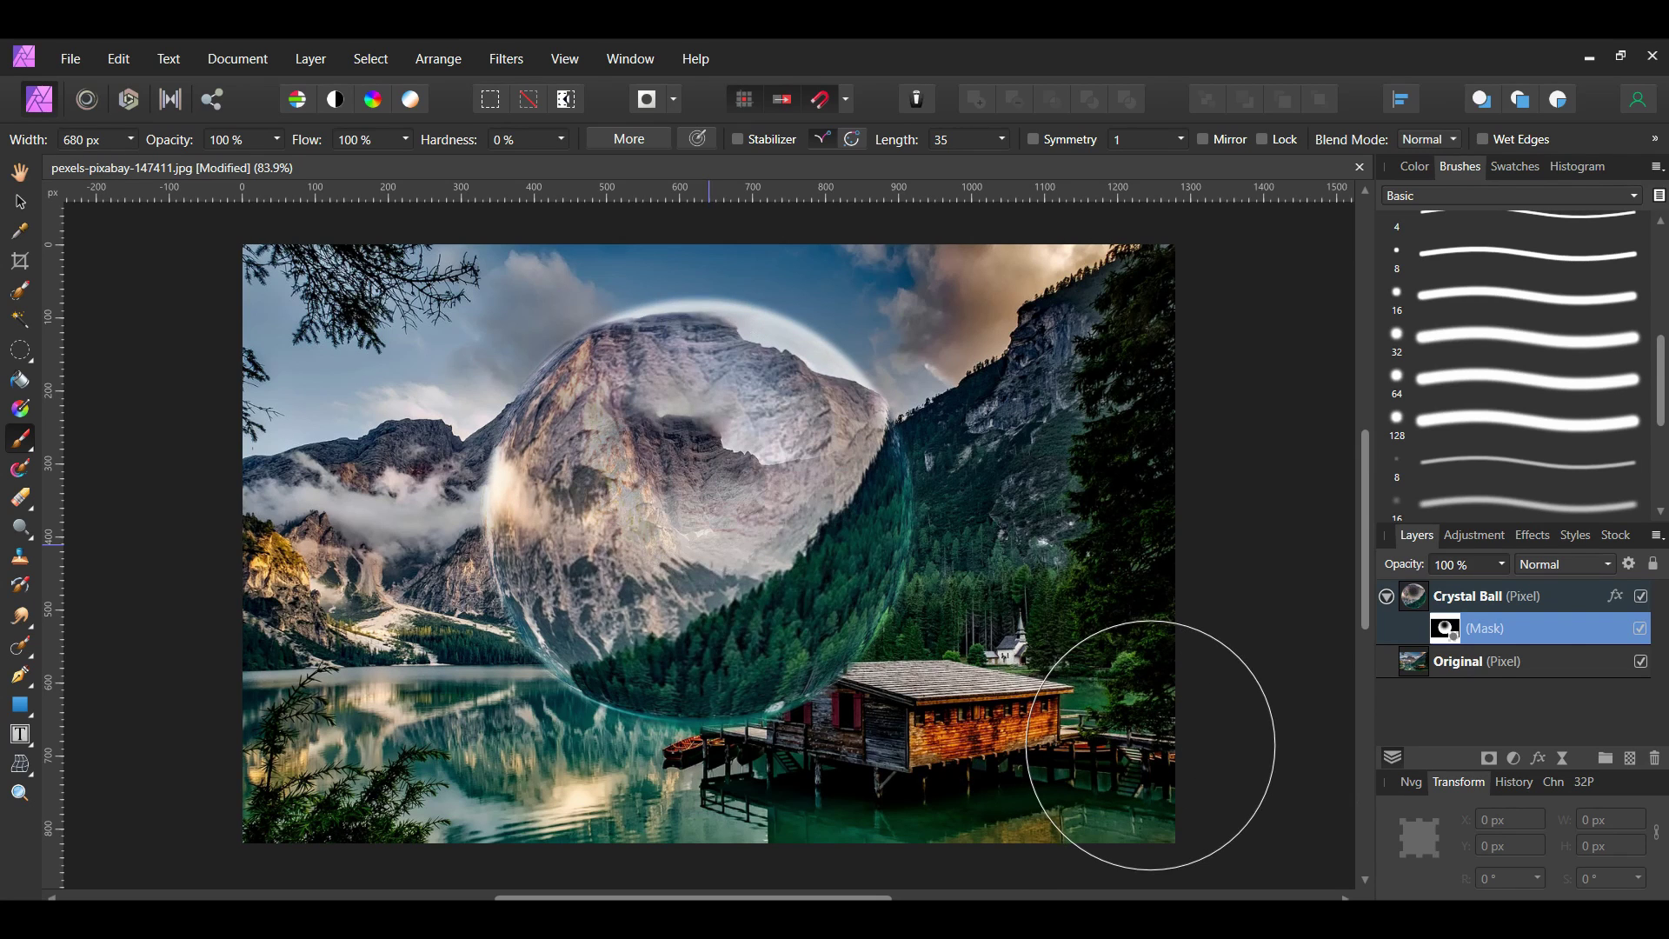
Nest a Black & White adjustment in Crystal Ball with all colours at -200 %.
{"action": "left_click", "coordinate": [1515, 767]}
{"action": "left_click", "coordinate": [1506, 335]}
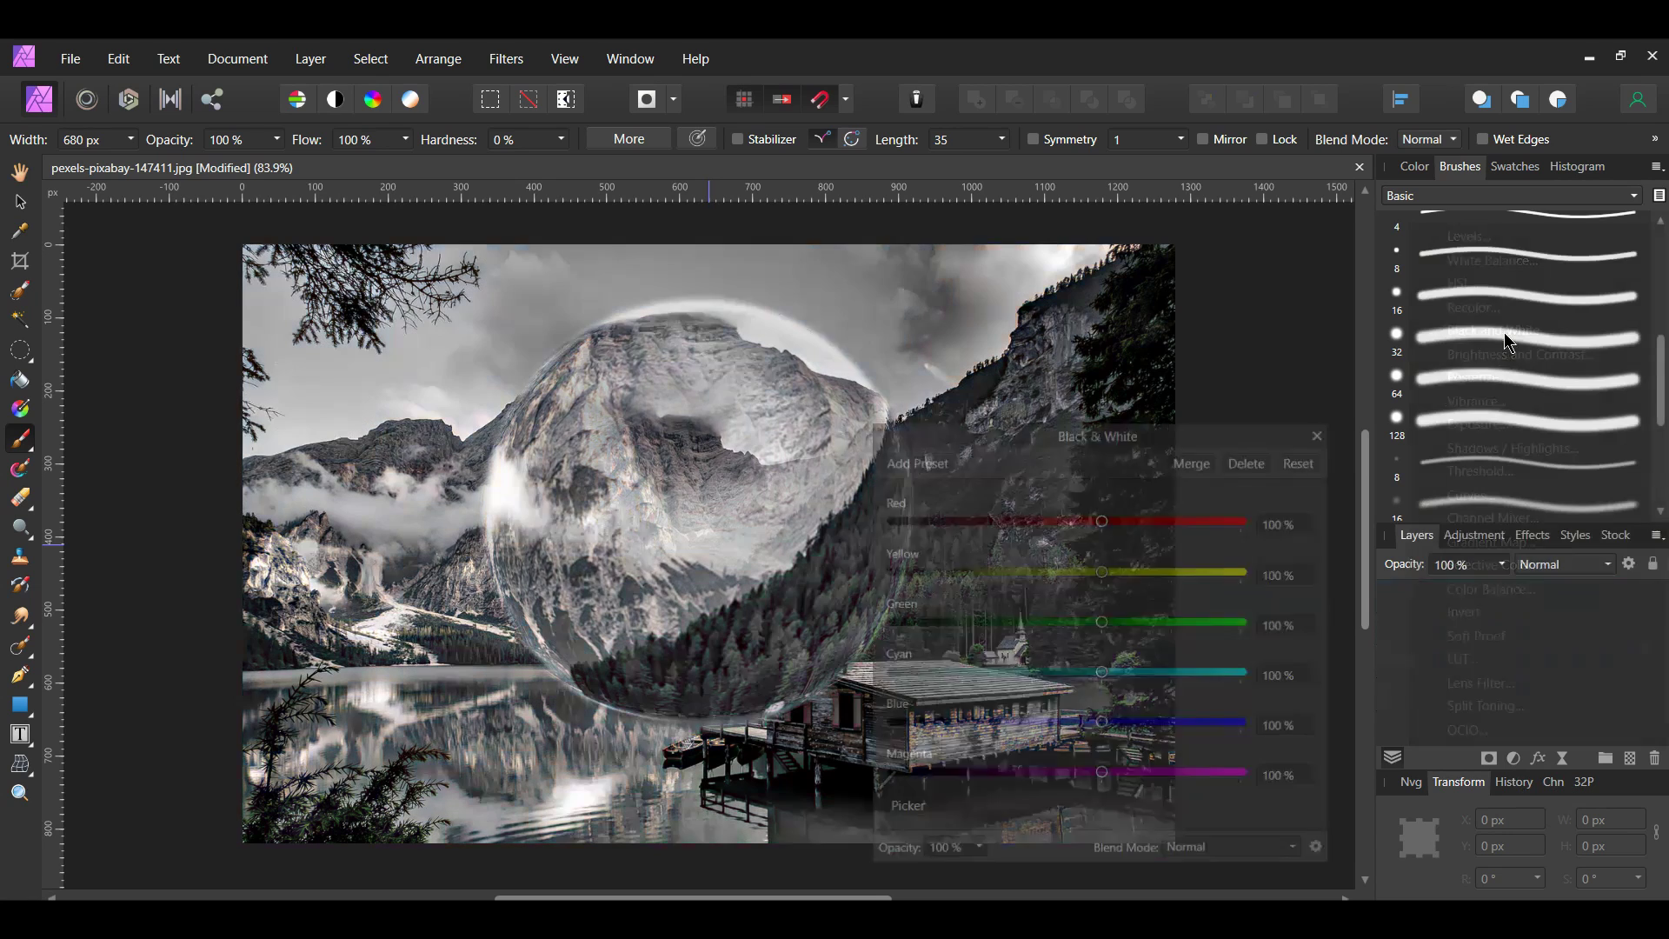
{"action": "left_click_drag", "start_coordinate": [1408, 600], "coordinate": [1465, 647]}
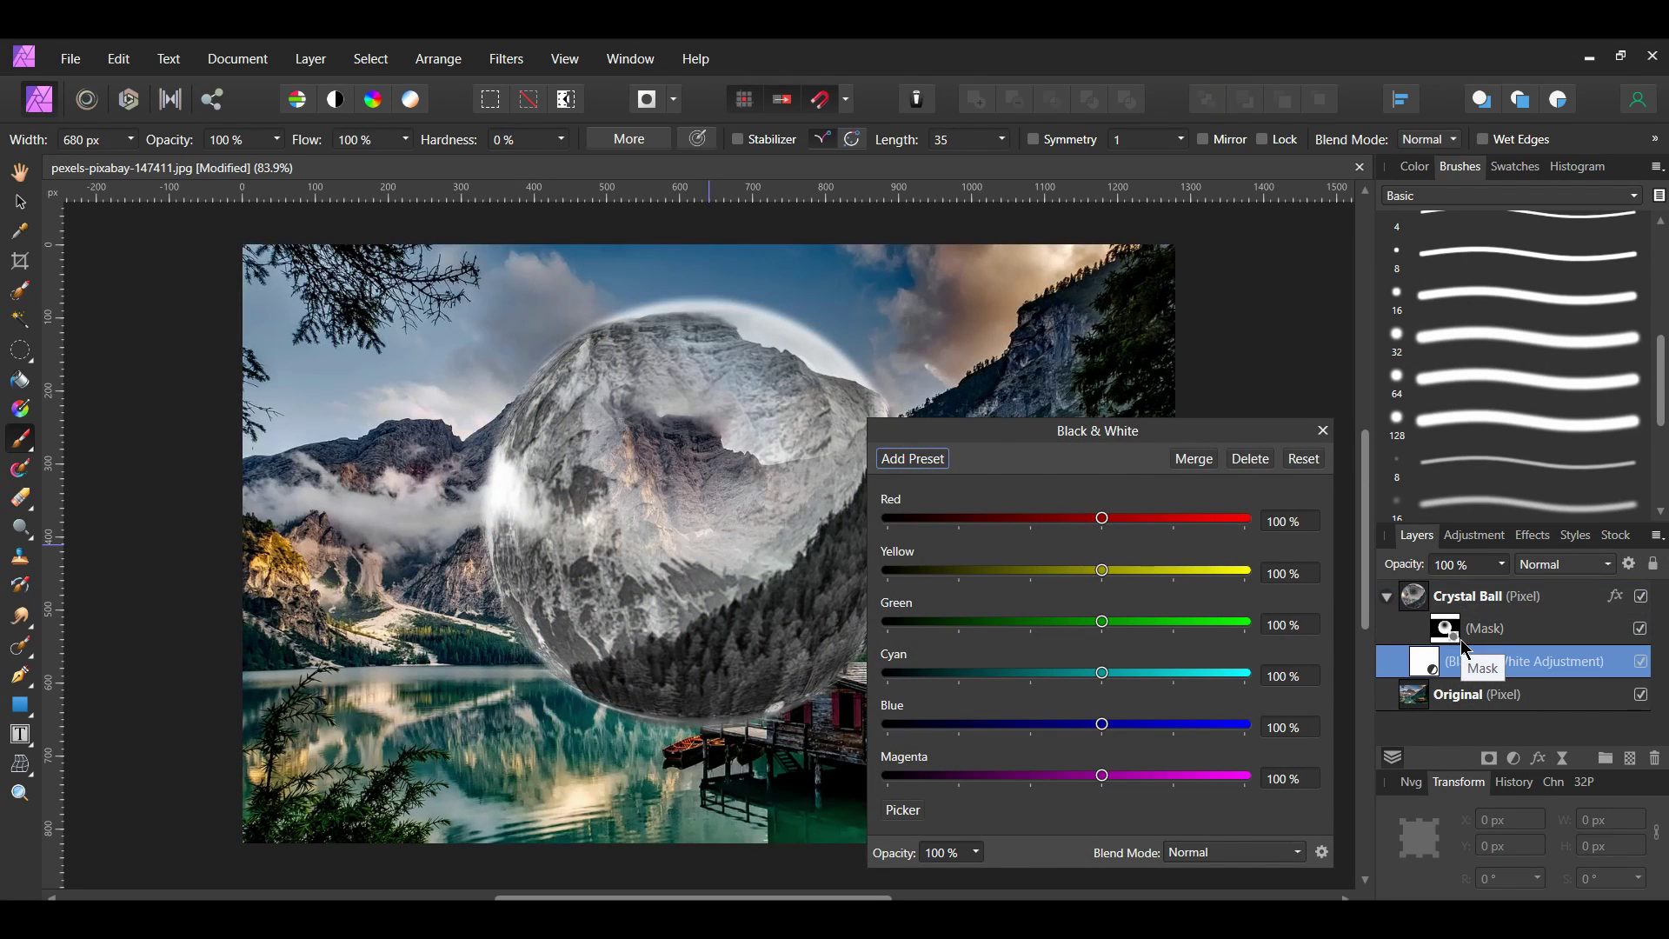
{"action": "left_click_drag", "start_coordinate": [1103, 518], "coordinate": [887, 519]}
{"action": "left_click_drag", "start_coordinate": [1103, 570], "coordinate": [887, 570]}
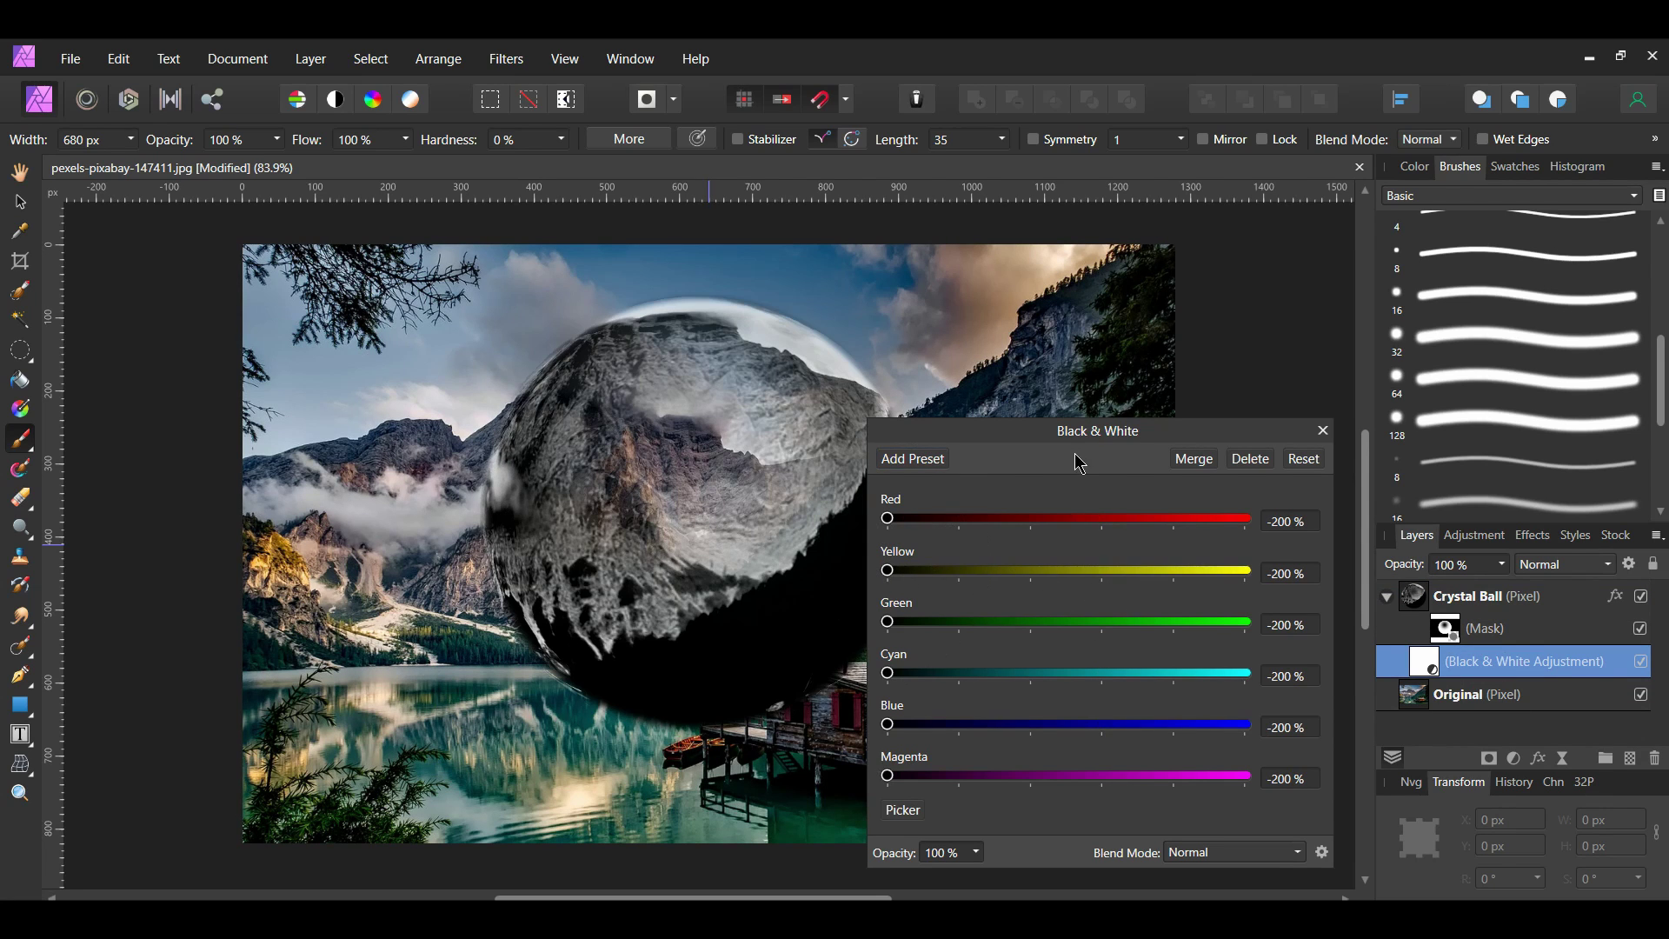
{"action": "left_click_drag", "start_coordinate": [1136, 438], "coordinate": [1248, 359]}
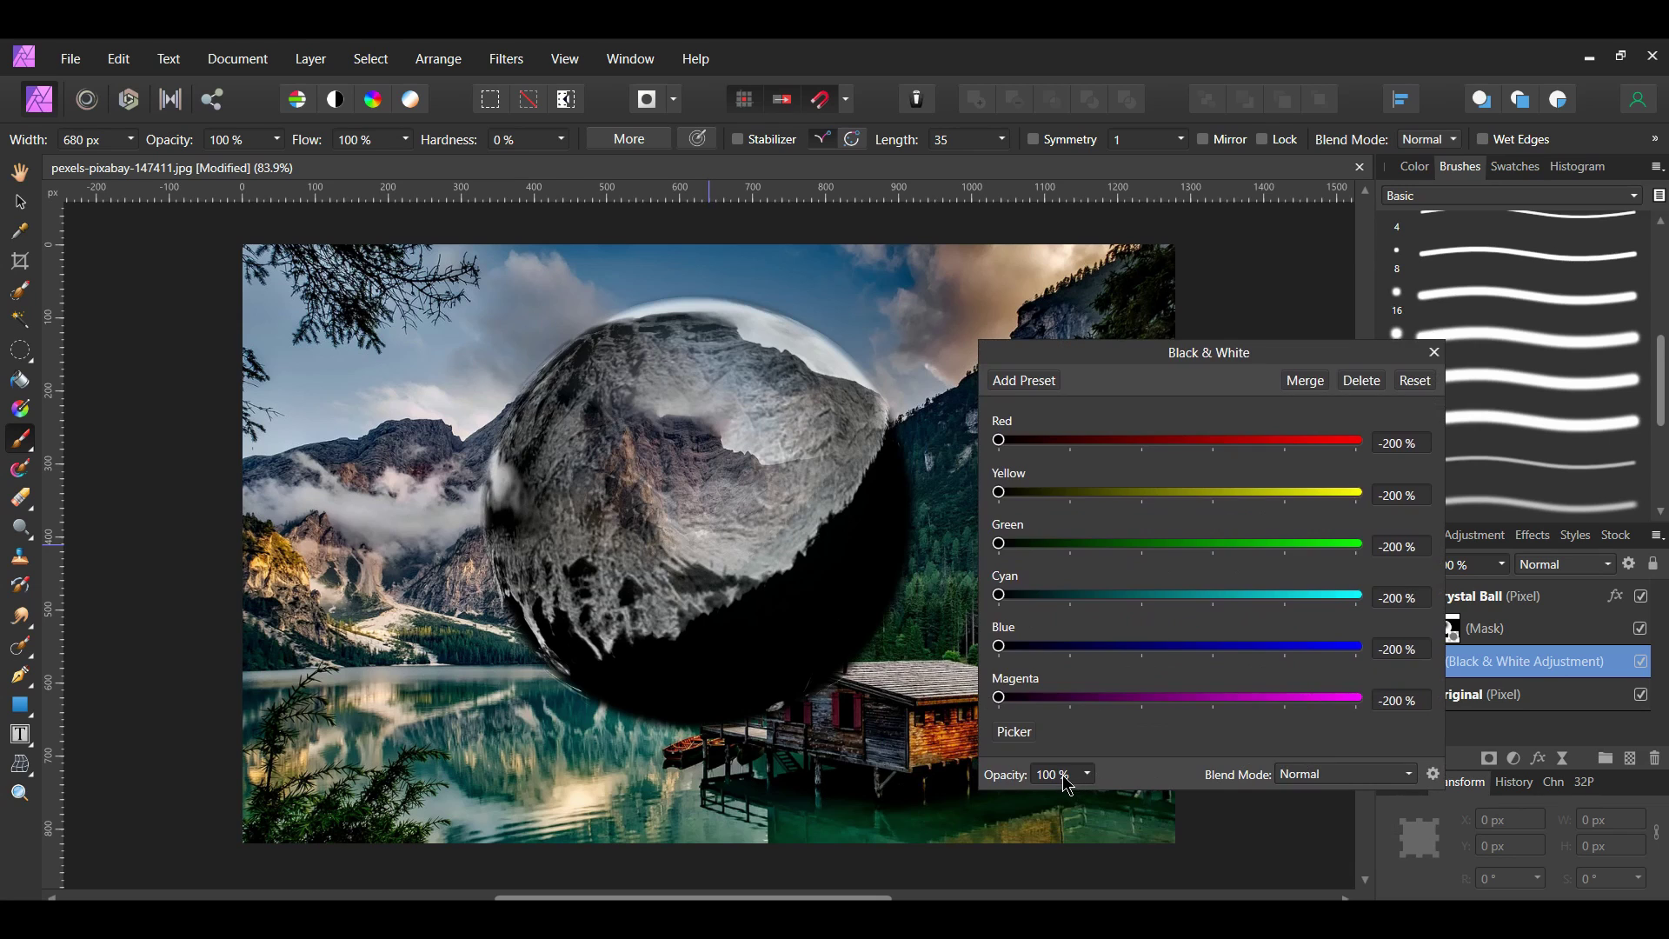
Set the Black & White adjustment to 30 % opacity and toggle it to compare.
{"action": "left_click", "coordinate": [1048, 773]}
{"action": "type", "text": "30"}
{"action": "key", "text": "Return"}
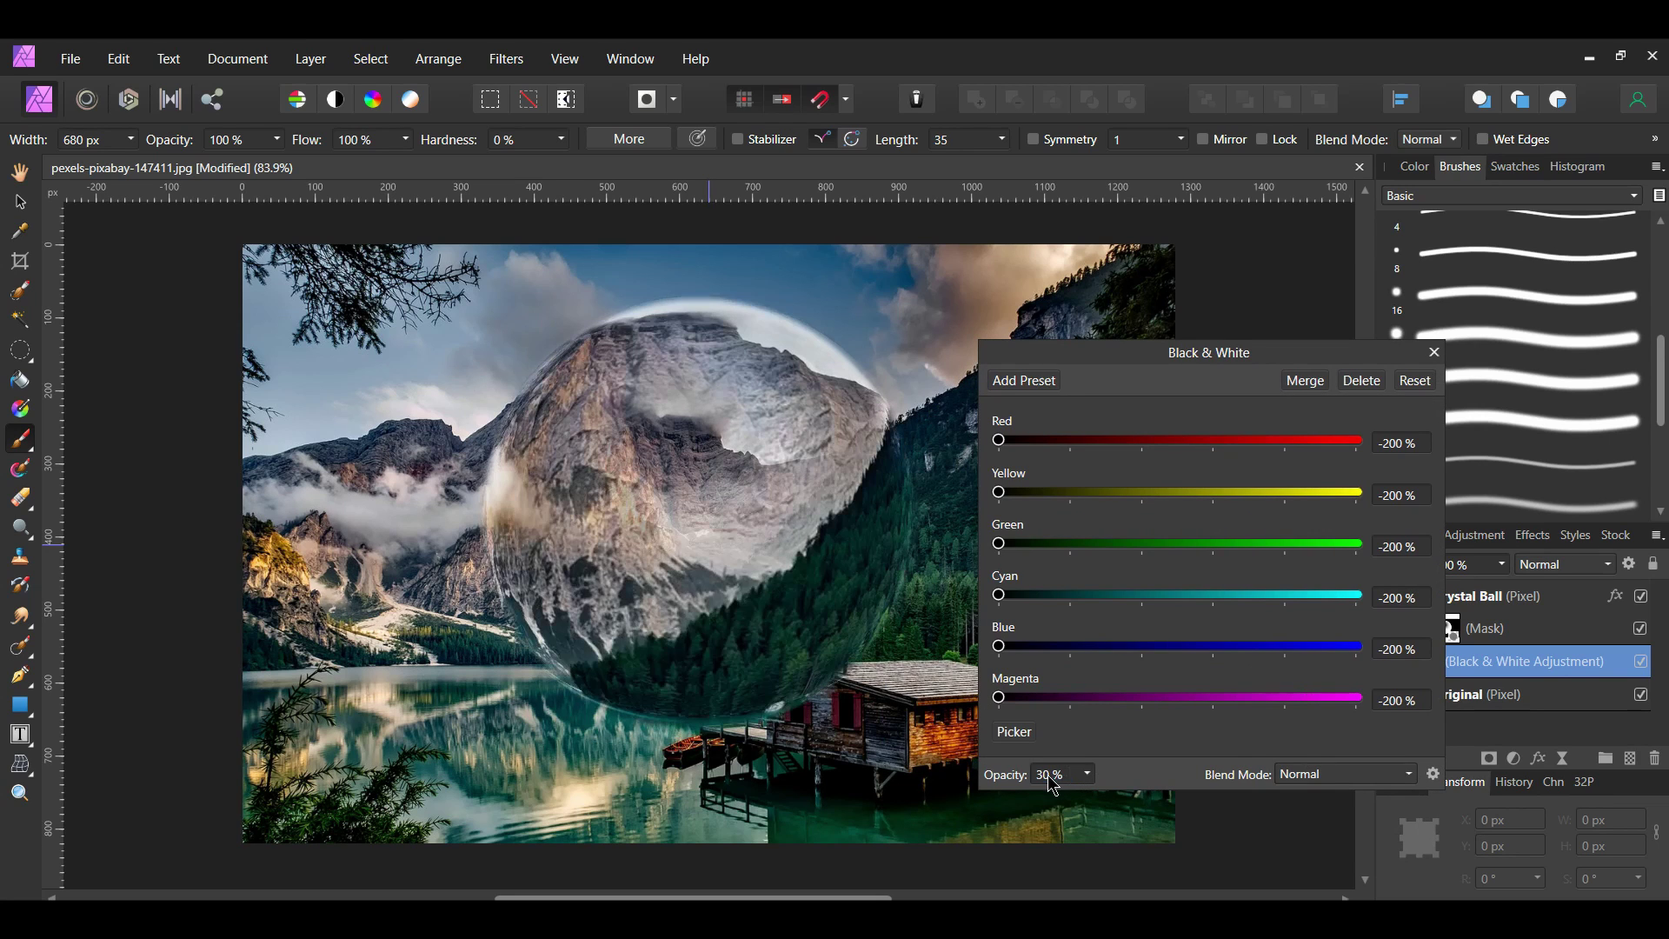
{"action": "left_click", "coordinate": [1433, 353]}
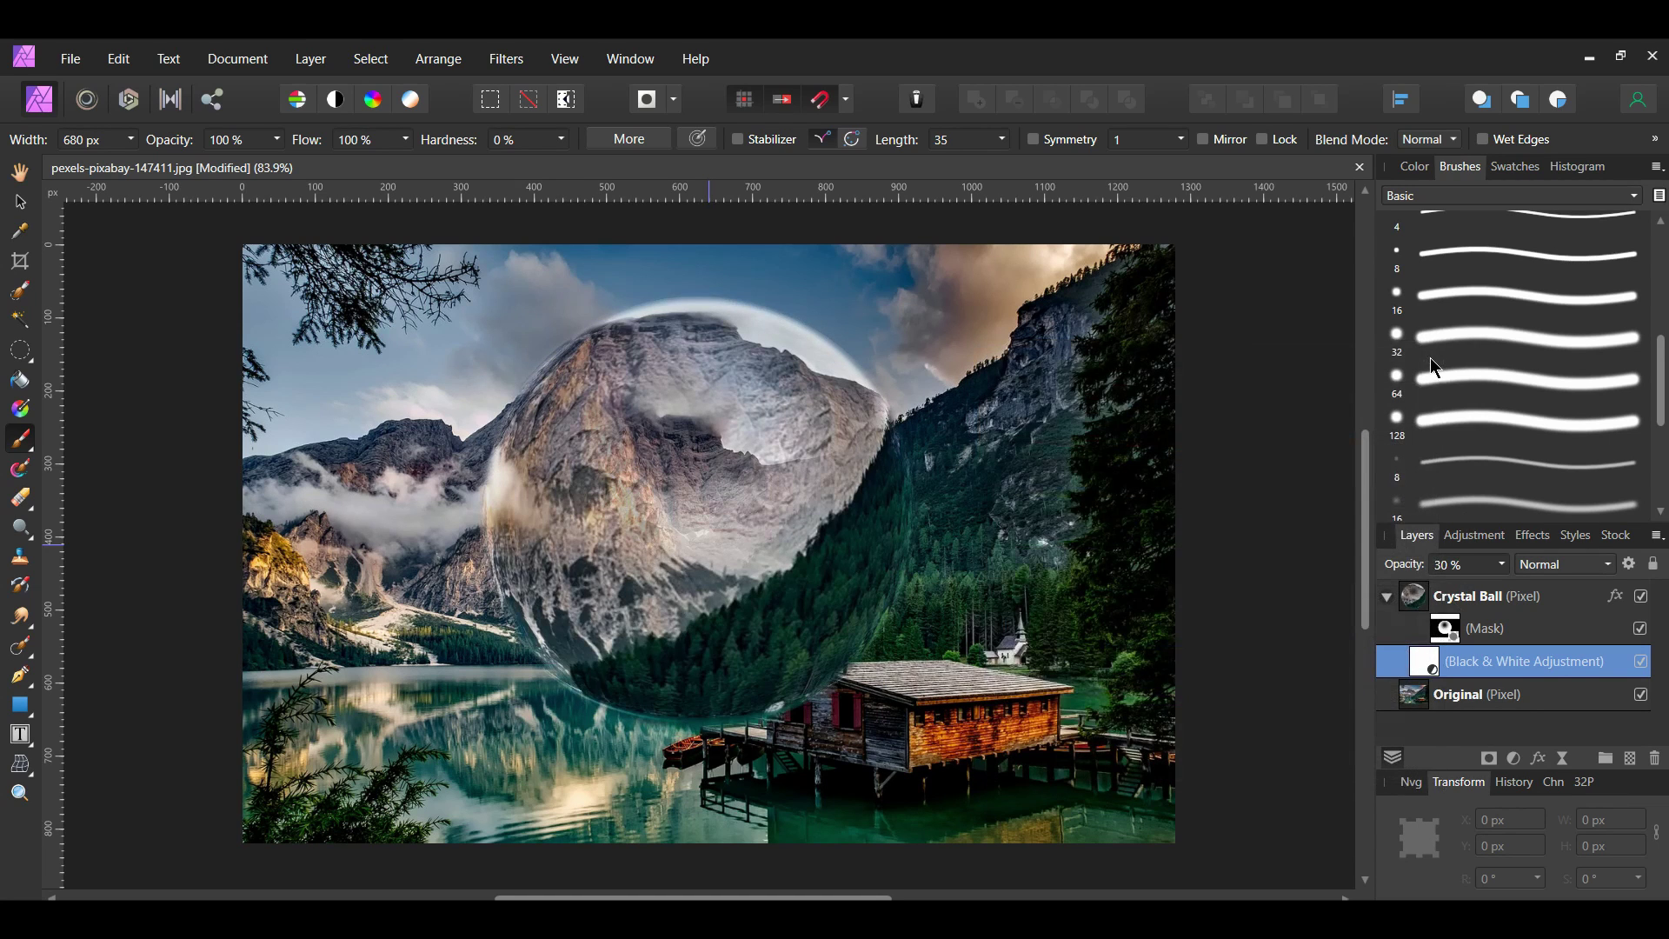
{"action": "left_click", "coordinate": [1641, 662]}
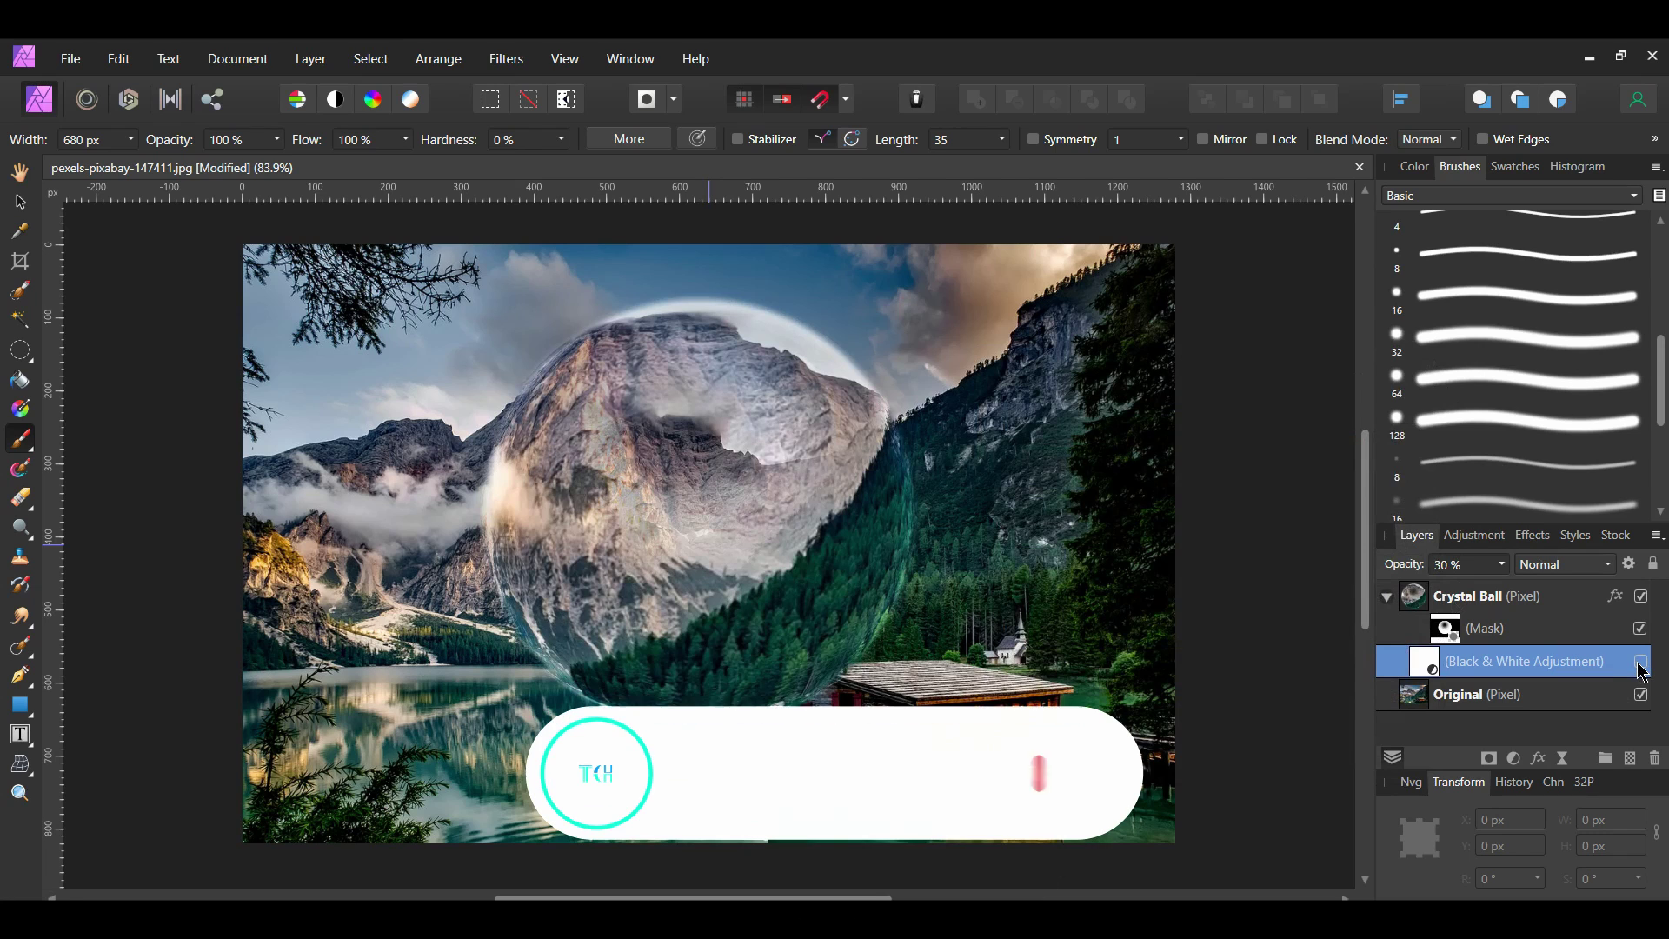
{"action": "left_click", "coordinate": [1640, 664]}
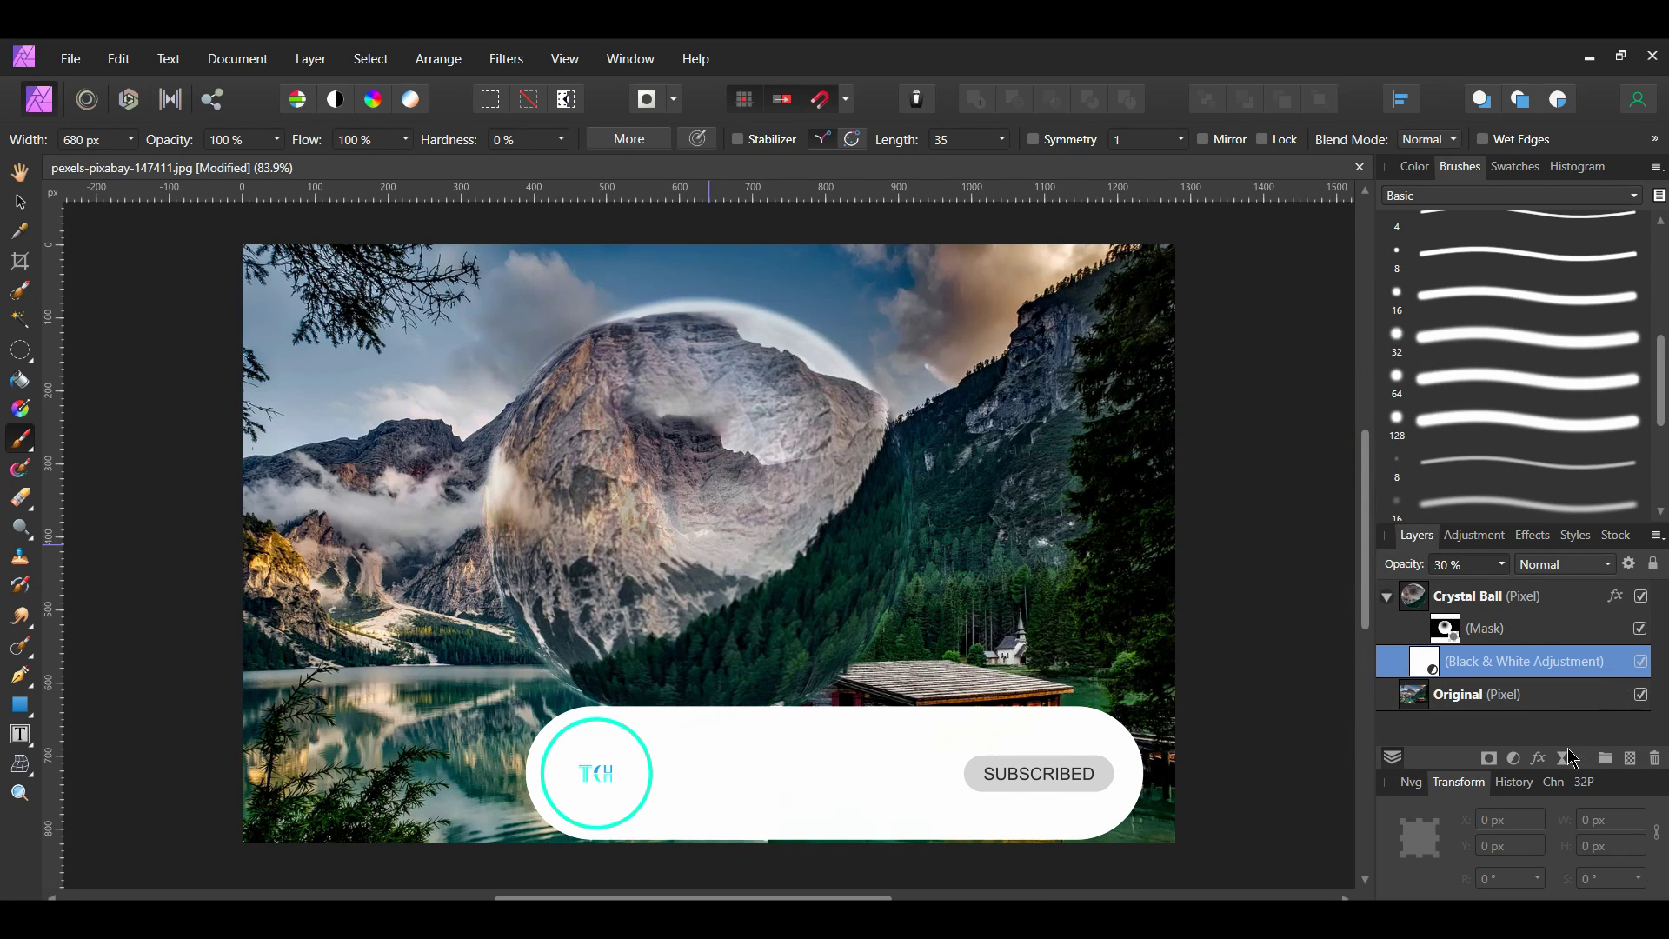
{"action": "left_click", "coordinate": [1522, 763]}
Add a Curves adjustment with its midpoint pulled down to 0.541/0.459.
{"action": "left_click", "coordinate": [1510, 496]}
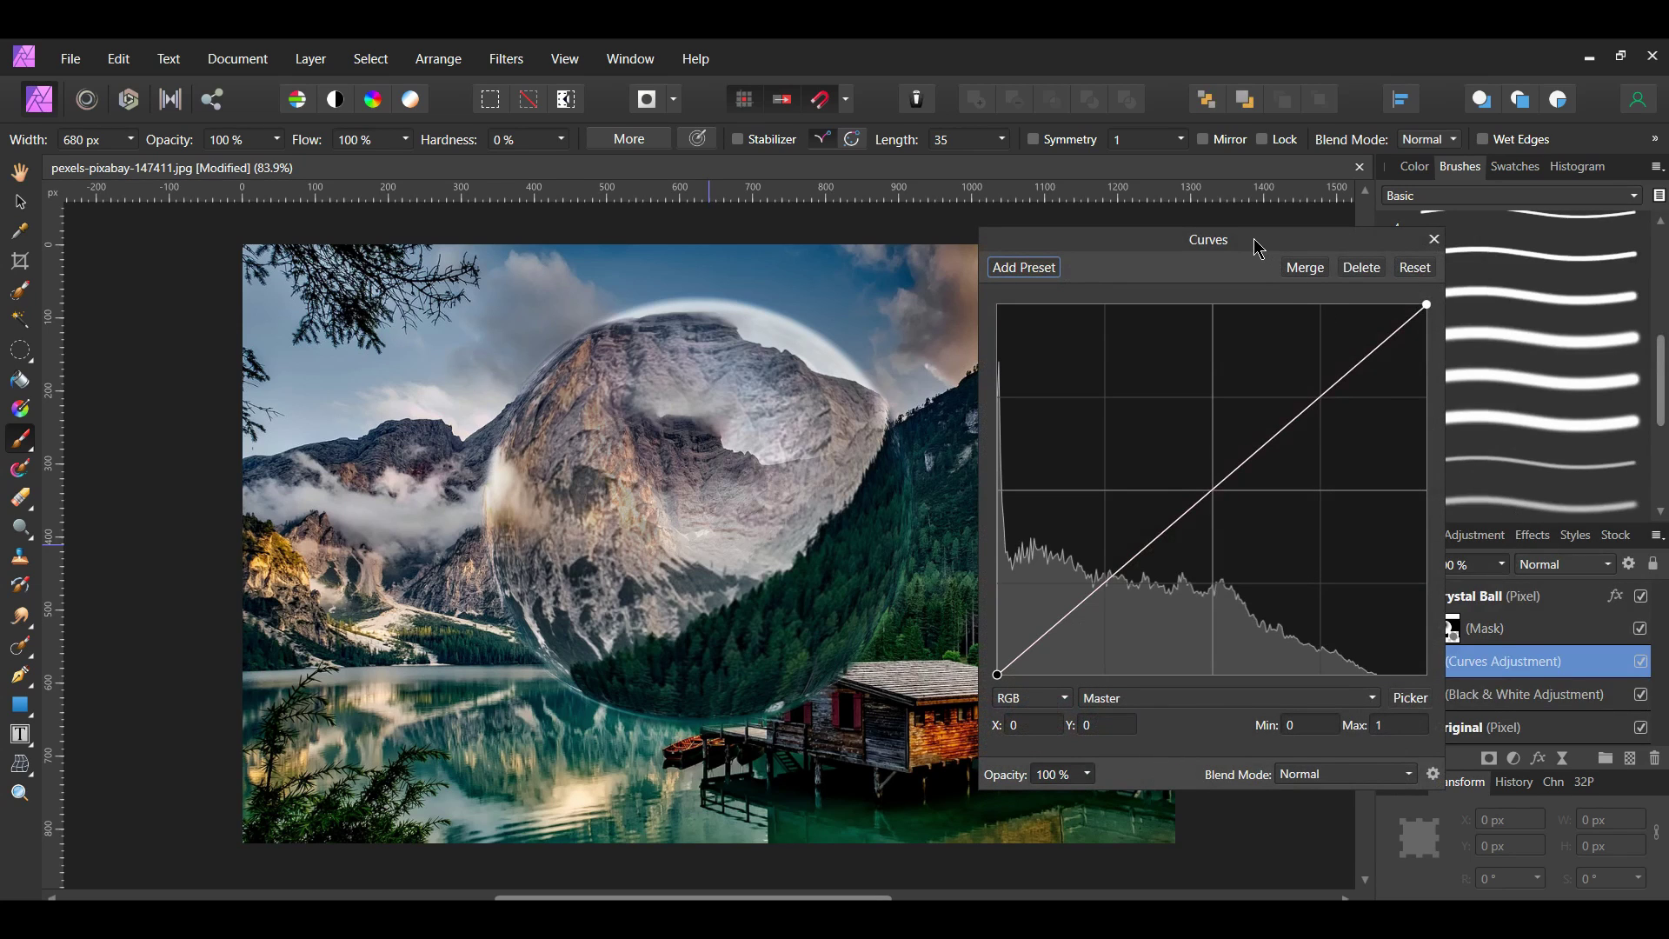
{"action": "left_click_drag", "start_coordinate": [1251, 240], "coordinate": [1182, 228]}
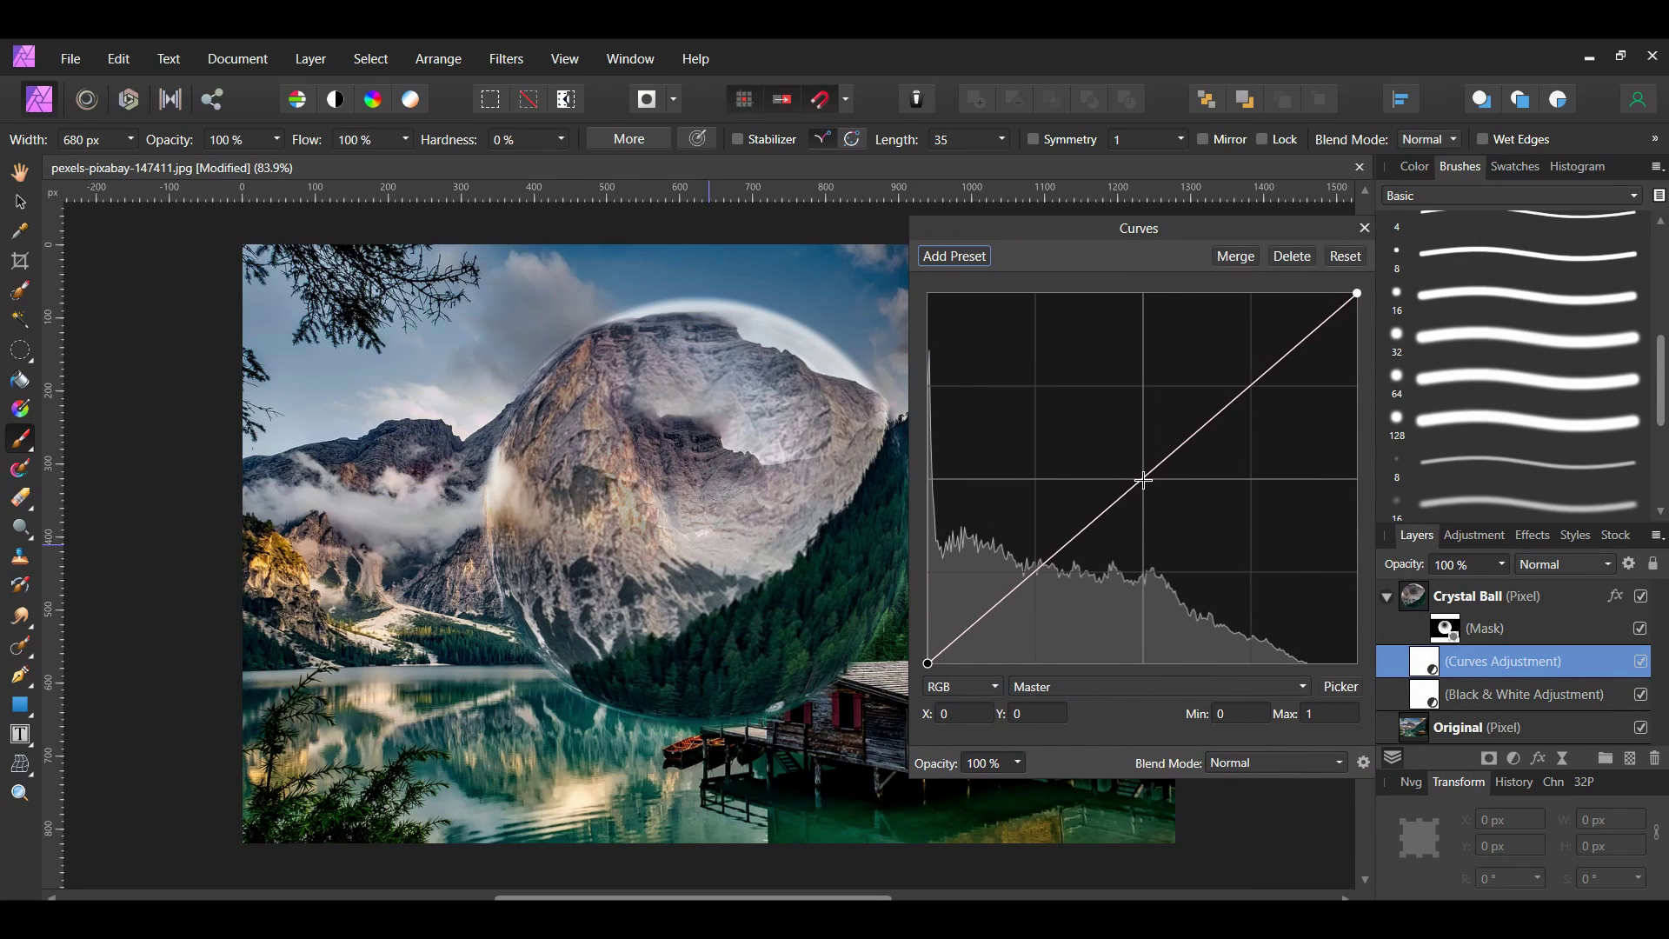
{"action": "left_click_drag", "start_coordinate": [1144, 478], "coordinate": [1163, 495]}
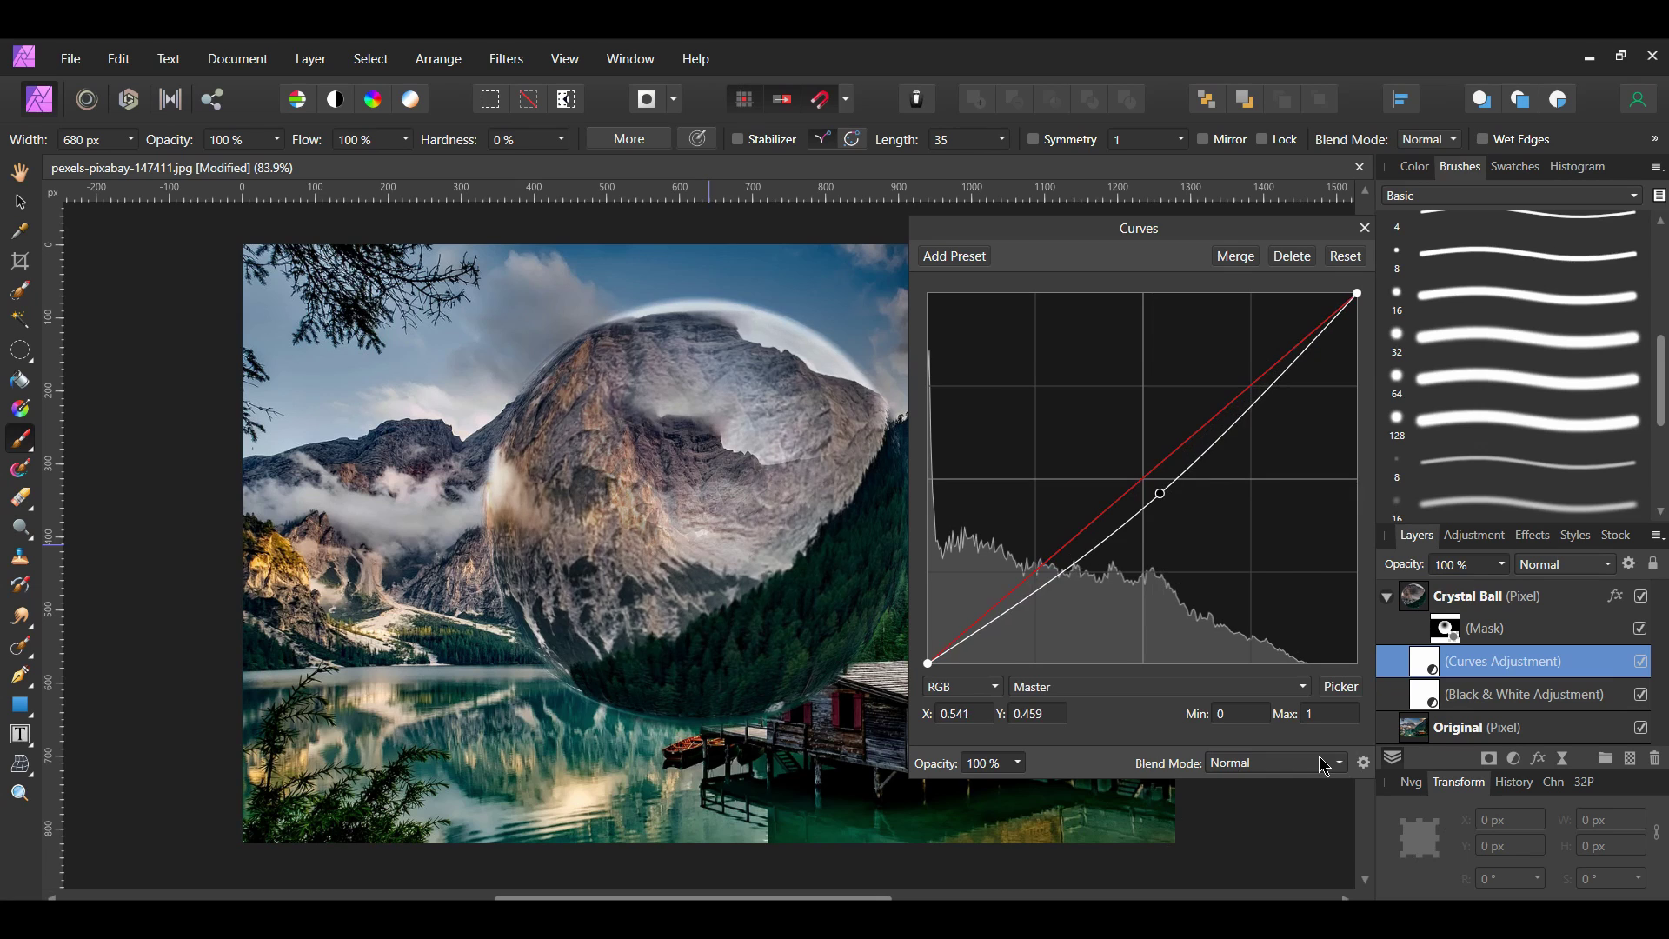
{"action": "left_click", "coordinate": [1364, 228]}
Toggle the Curves adjustment off and on to compare, then add an empty pixel layer.
{"action": "left_click", "coordinate": [1641, 662]}
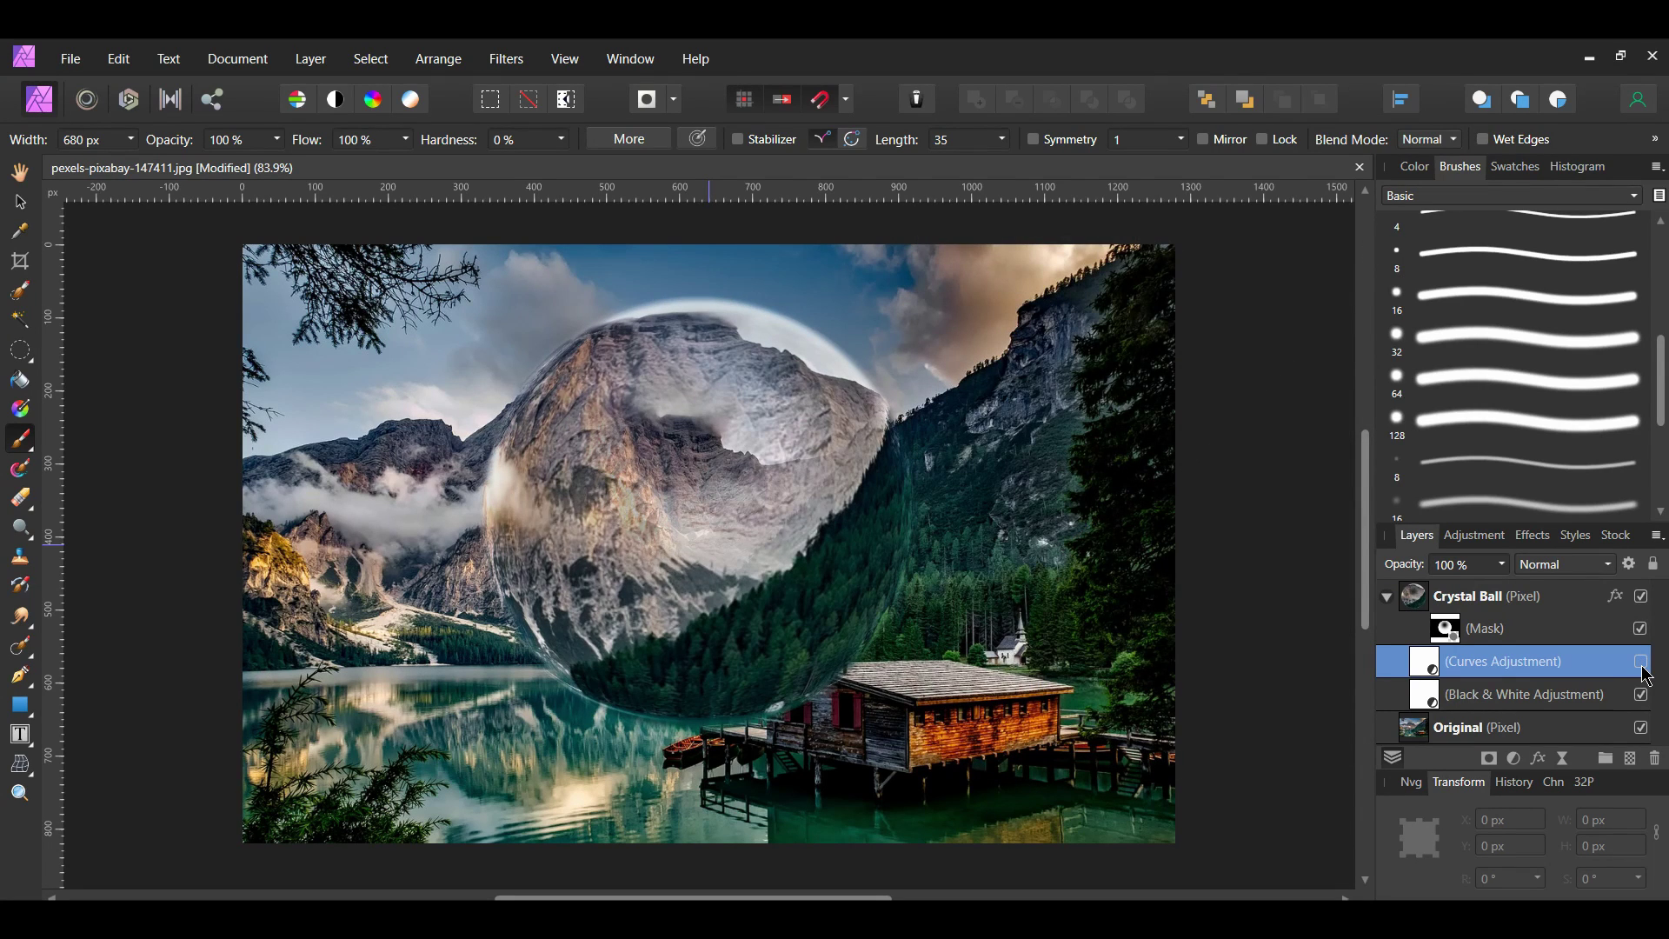
{"action": "left_click", "coordinate": [1642, 665]}
{"action": "left_click", "coordinate": [1642, 664]}
{"action": "left_click", "coordinate": [1642, 665]}
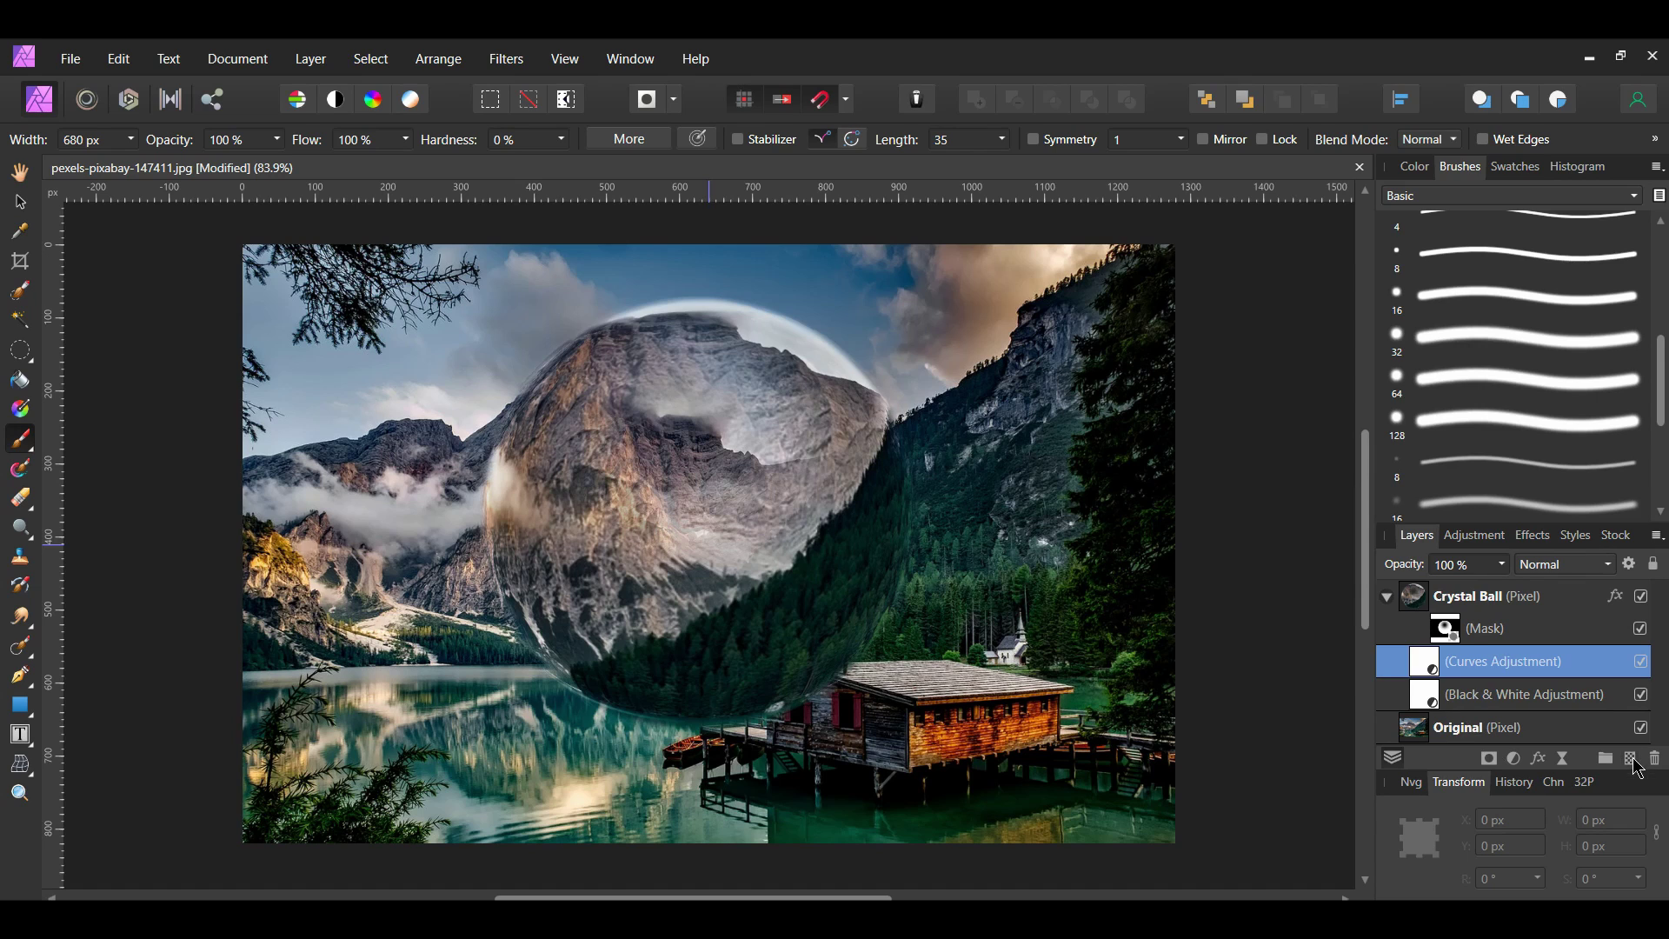
{"action": "left_click", "coordinate": [1631, 759]}
Move the new pixel layer to the top and load the crystal ball's outline as a selection.
{"action": "left_click_drag", "start_coordinate": [1394, 675], "coordinate": [1400, 591]}
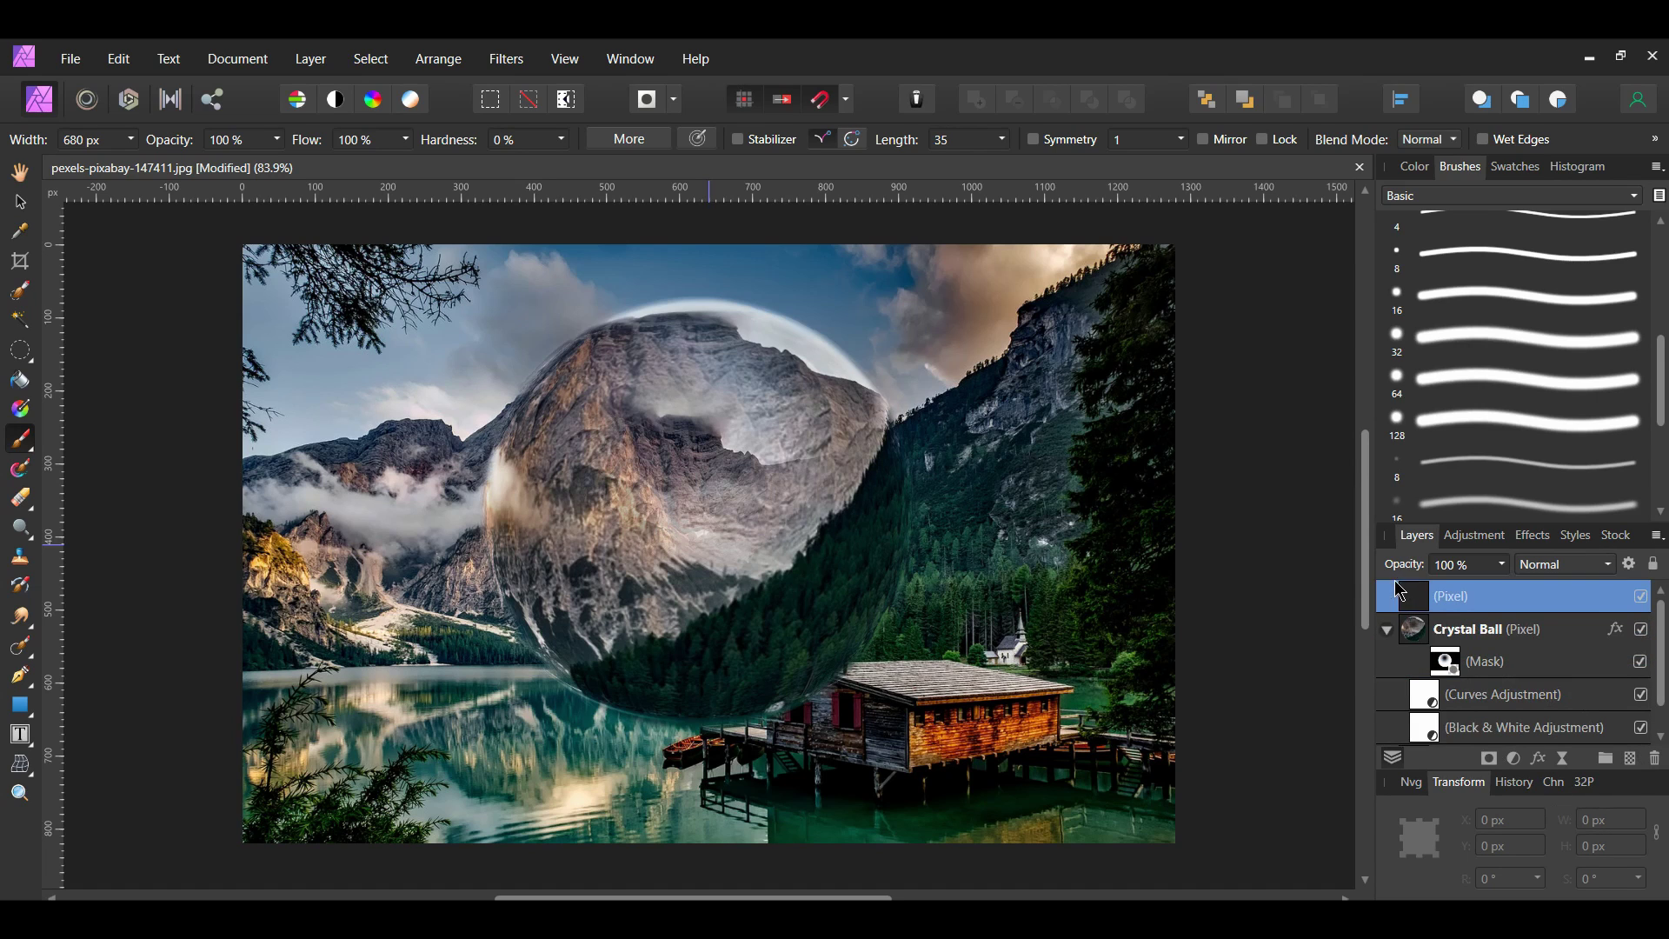
{"action": "left_click", "coordinate": [1387, 632]}
{"action": "left_click", "coordinate": [1387, 631]}
{"action": "left_click", "coordinate": [1445, 670]}
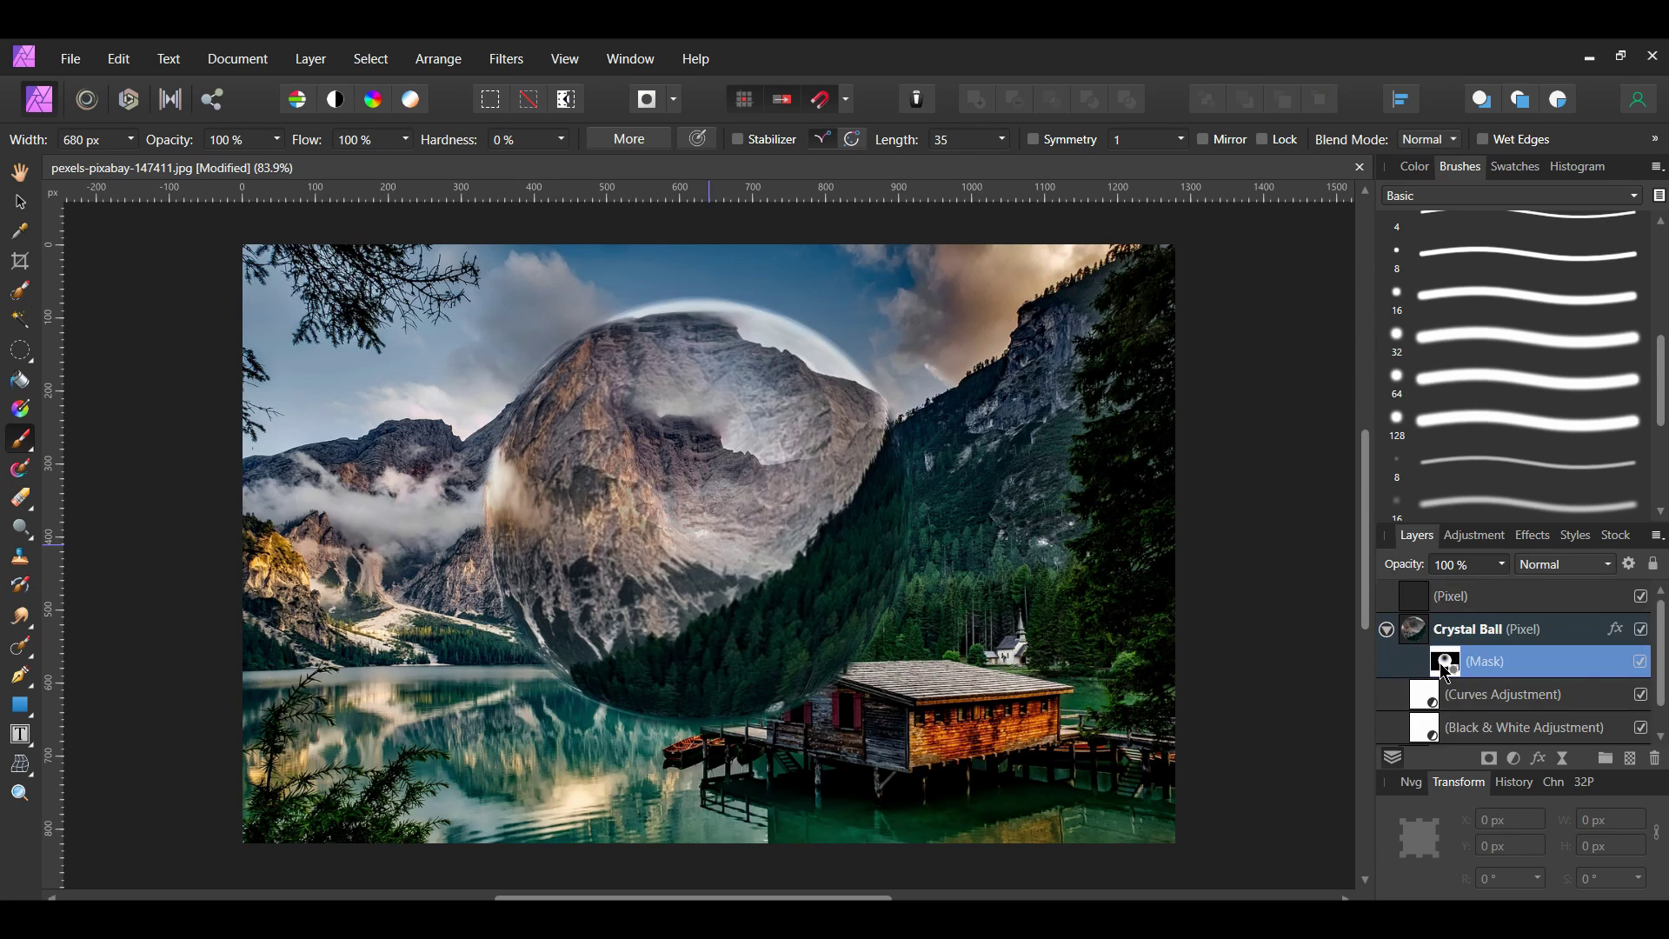
{"action": "left_click_drag", "start_coordinate": [1445, 672], "coordinate": [1443, 619]}
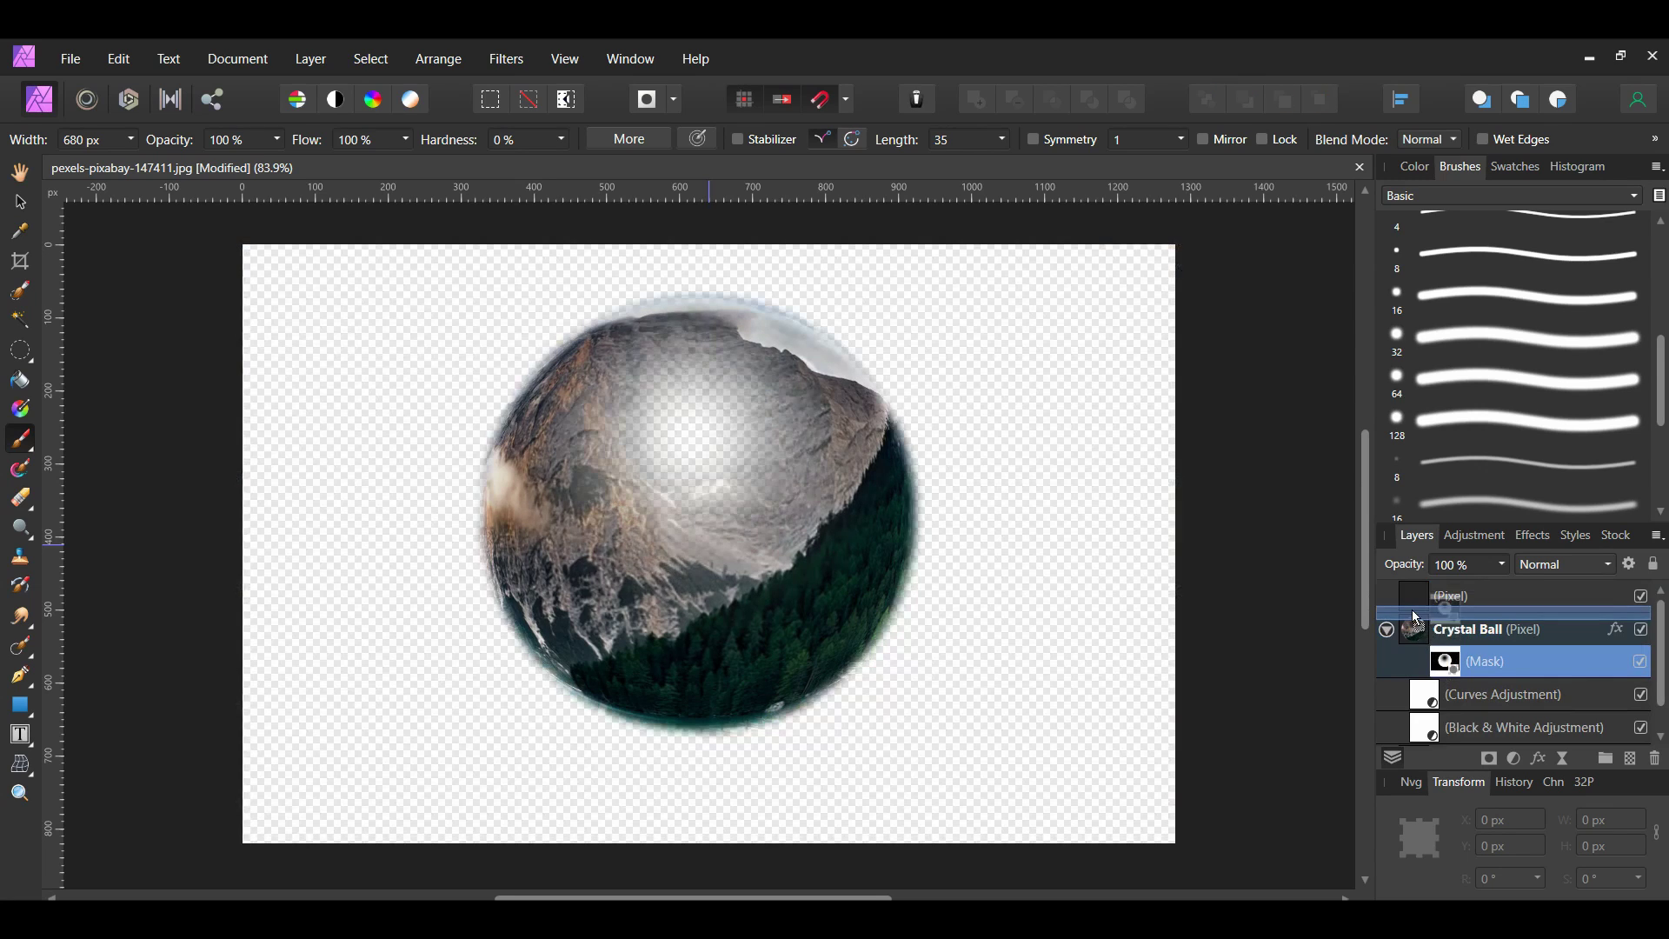
{"action": "left_click", "coordinate": [1444, 668]}
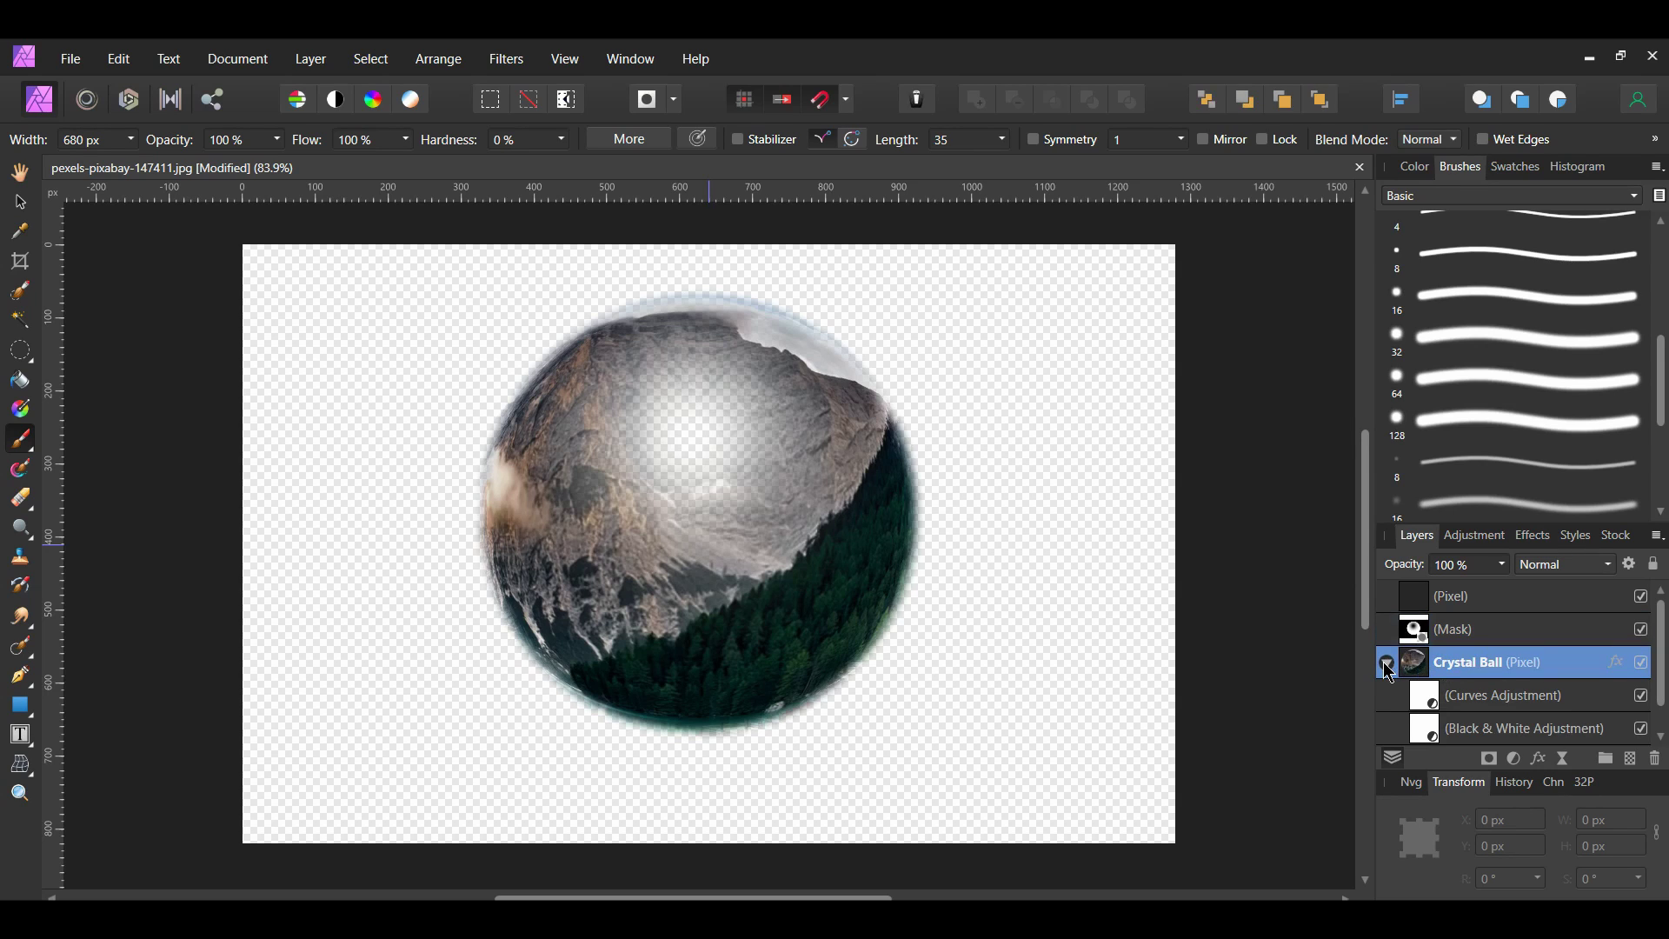
{"action": "left_click", "coordinate": [1416, 667], "text": "ctrl"}
Mask the top pixel layer to the ball, rename it Highlight, and return the mask to Crystal Ball.
{"action": "left_click", "coordinate": [1492, 609]}
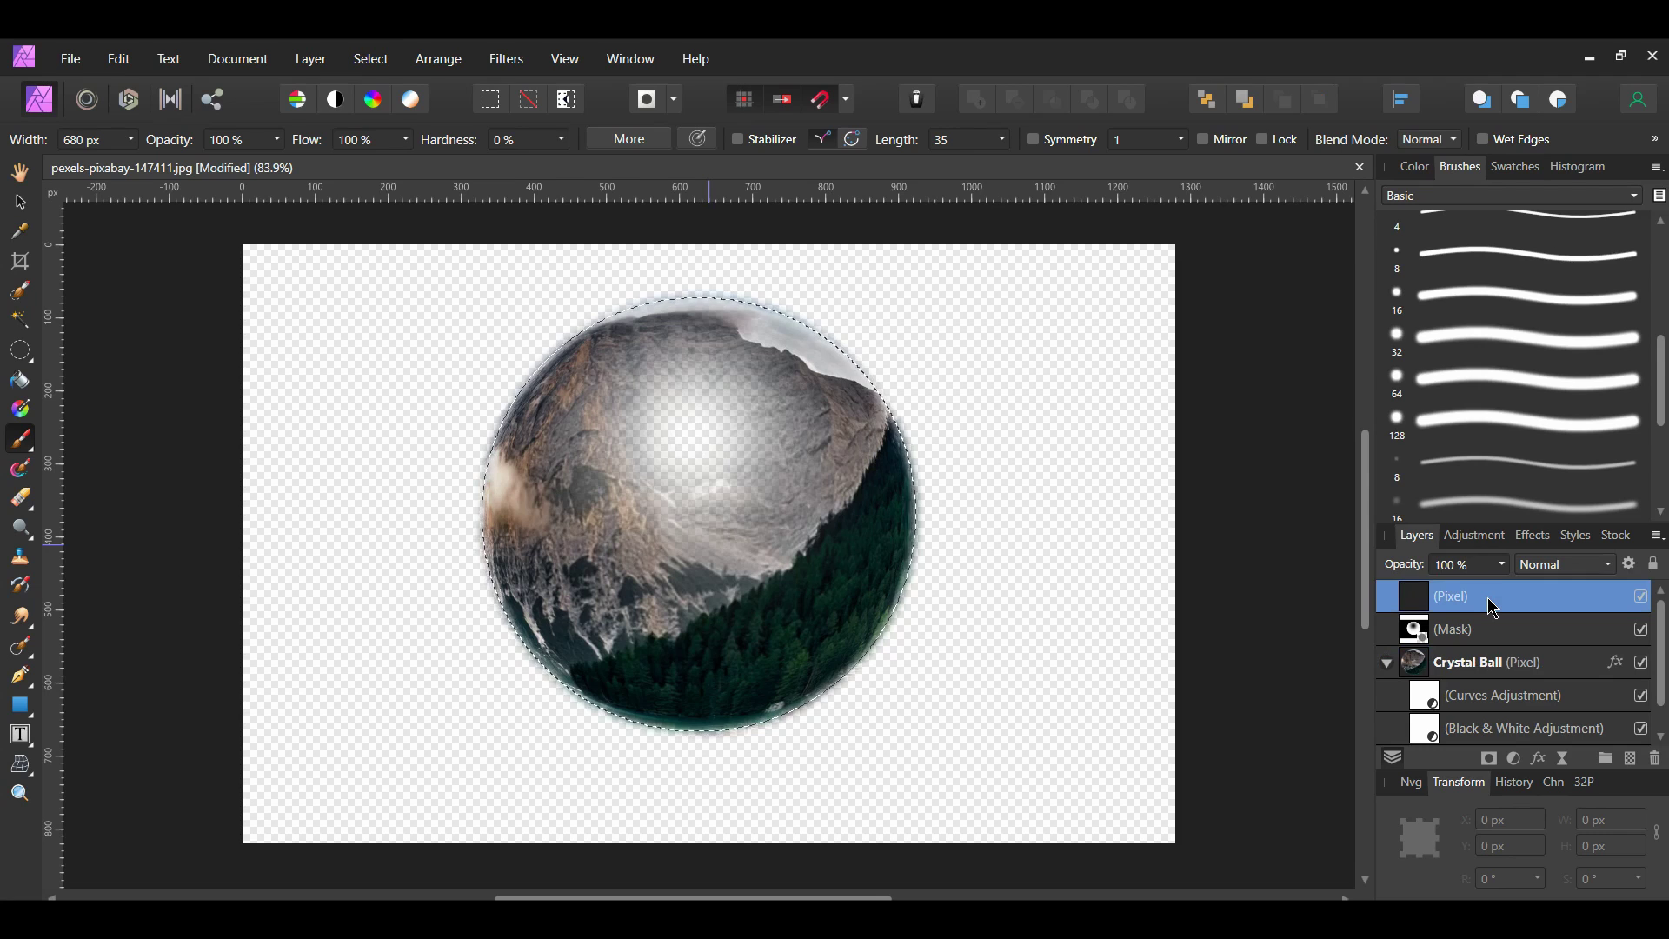
{"action": "left_click", "coordinate": [1490, 759]}
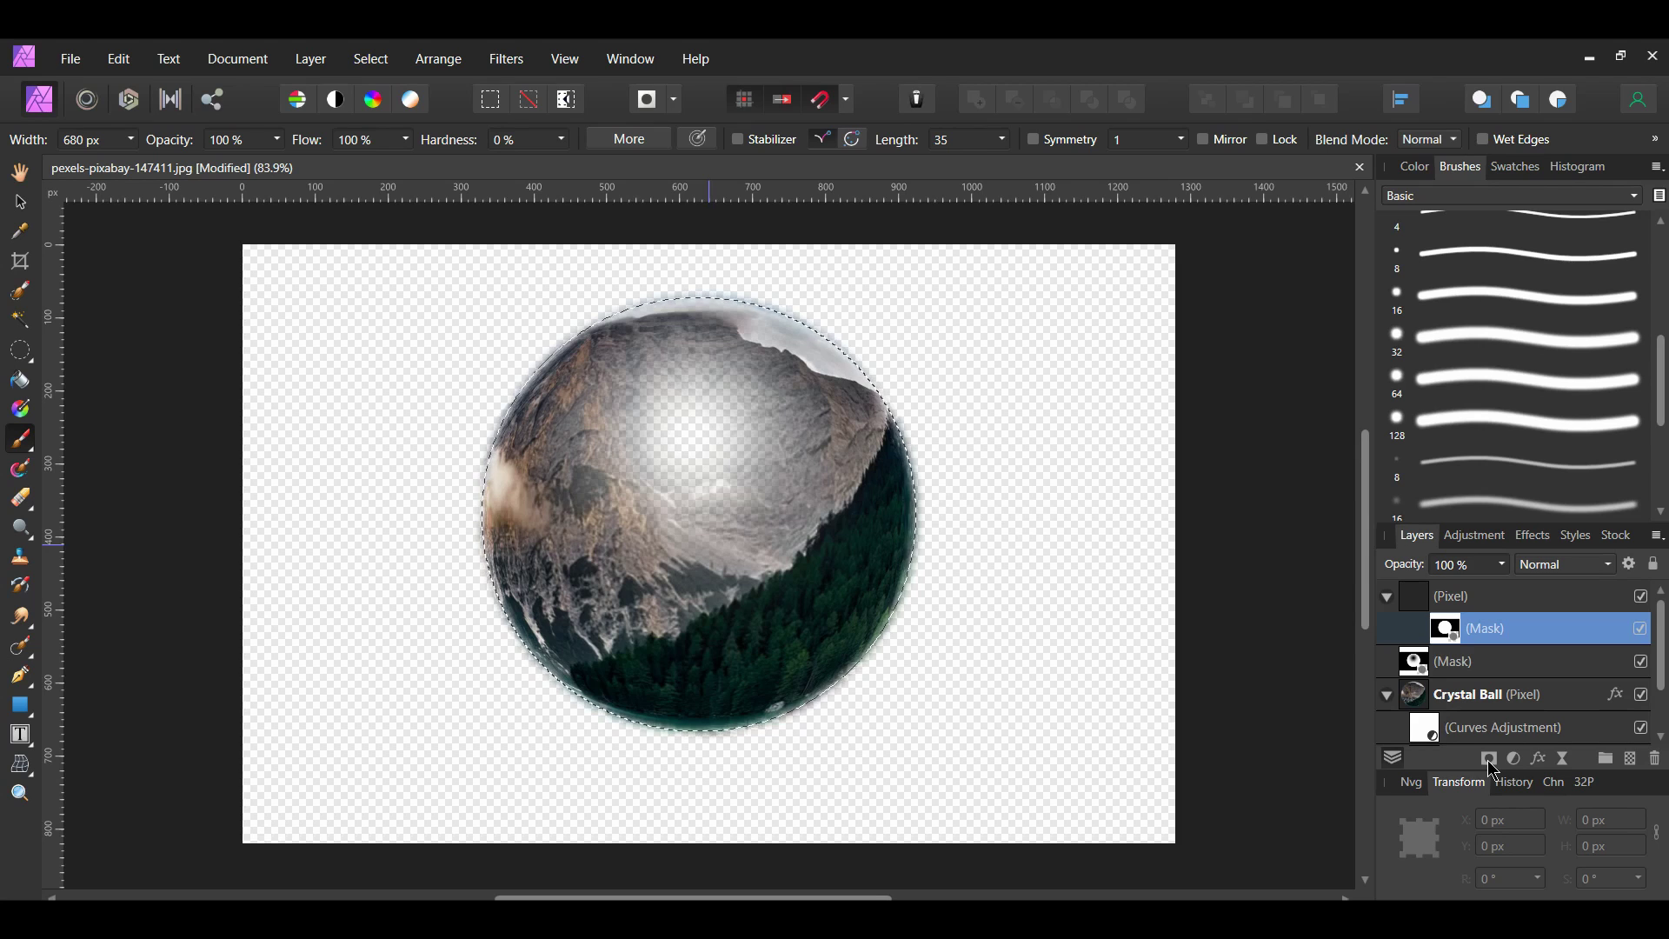
{"action": "left_click", "coordinate": [1478, 596]}
{"action": "double_click", "coordinate": [1478, 596]}
{"action": "type", "text": "Highlight"}
{"action": "key", "text": "Return"}
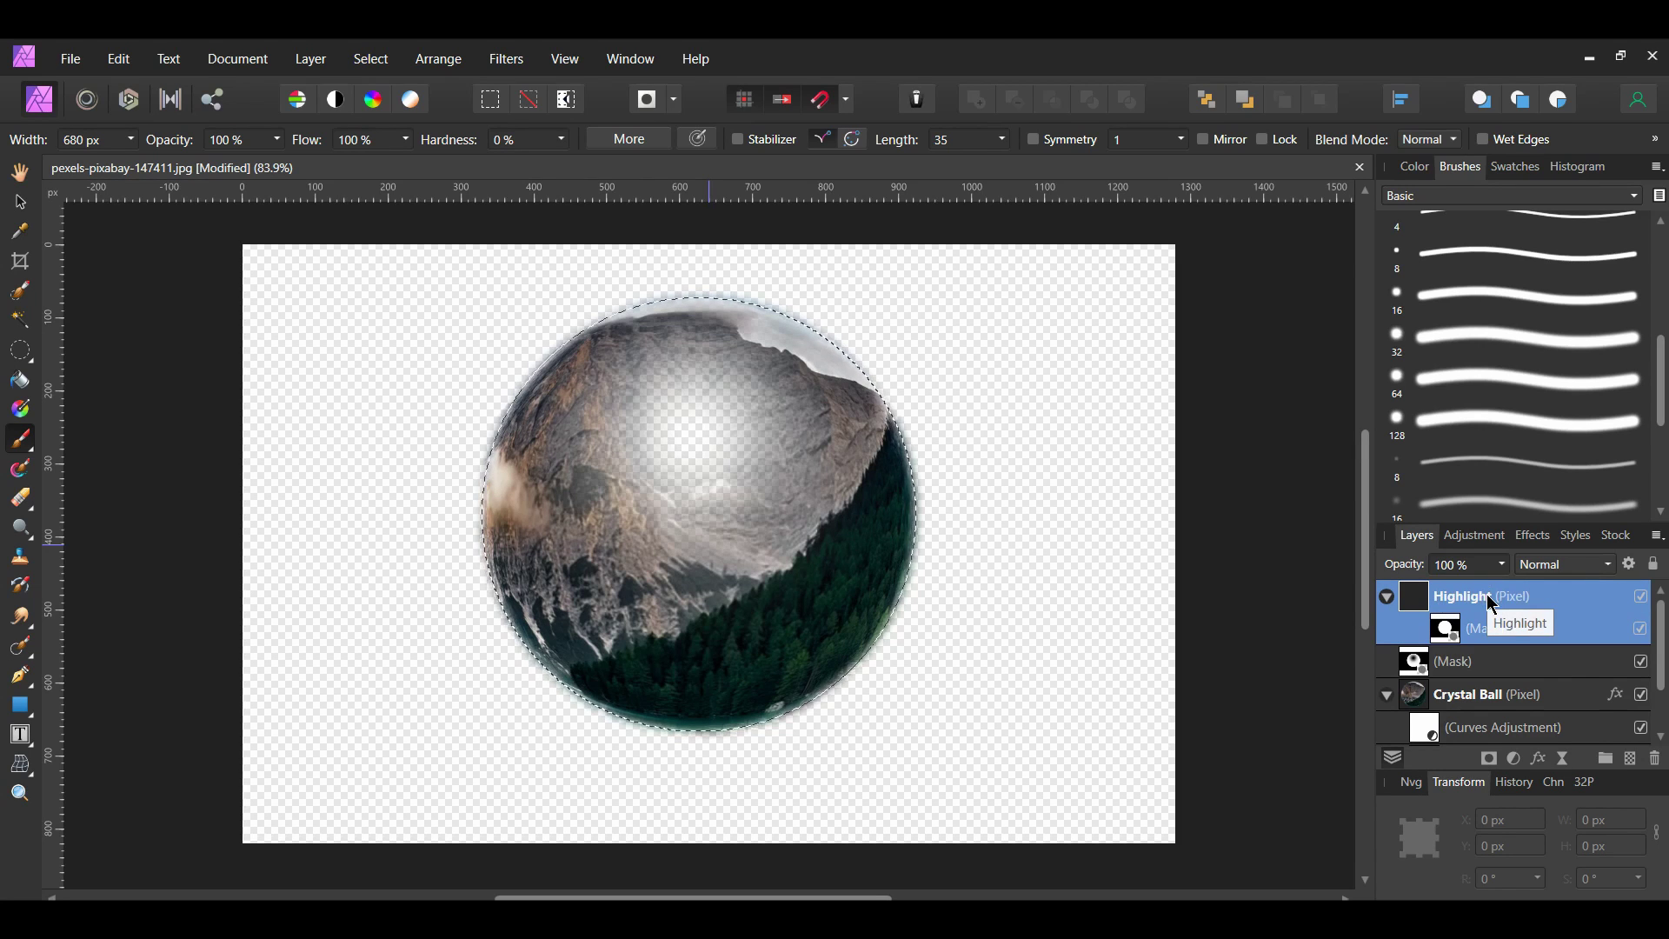
{"action": "left_click", "coordinate": [1420, 675]}
{"action": "left_click_drag", "start_coordinate": [1421, 675], "coordinate": [1446, 725]}
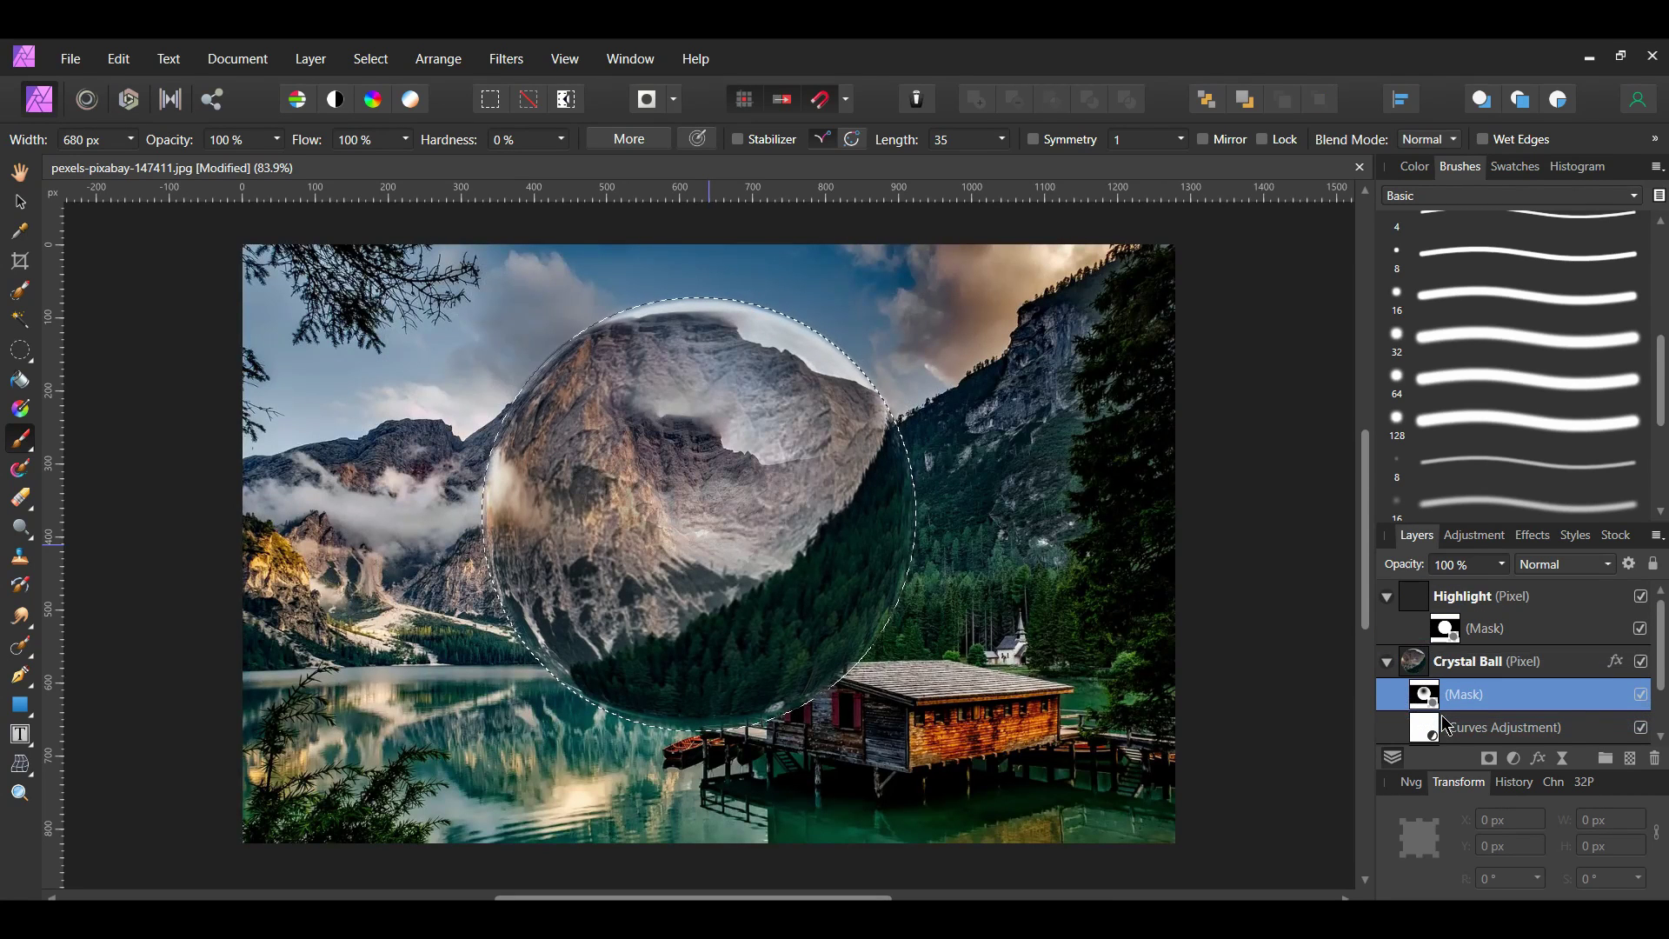
Paint a soft white highlight over the ball's upper left on the Highlight layer.
{"action": "left_click", "coordinate": [1388, 664]}
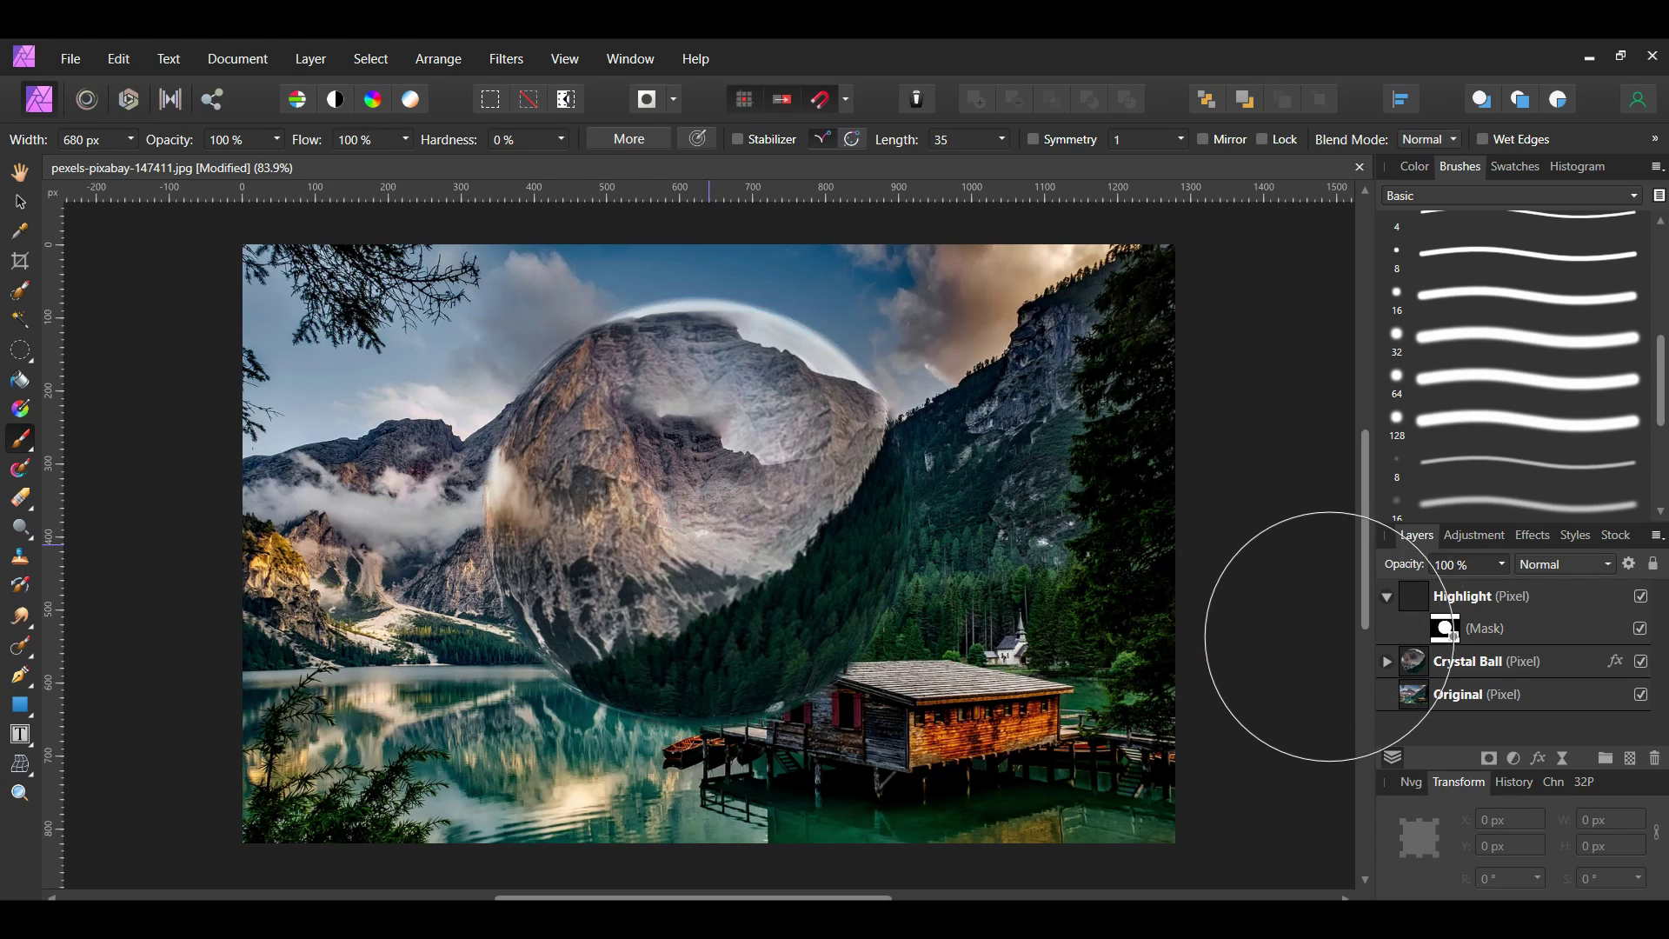
{"action": "left_click", "coordinate": [1498, 632]}
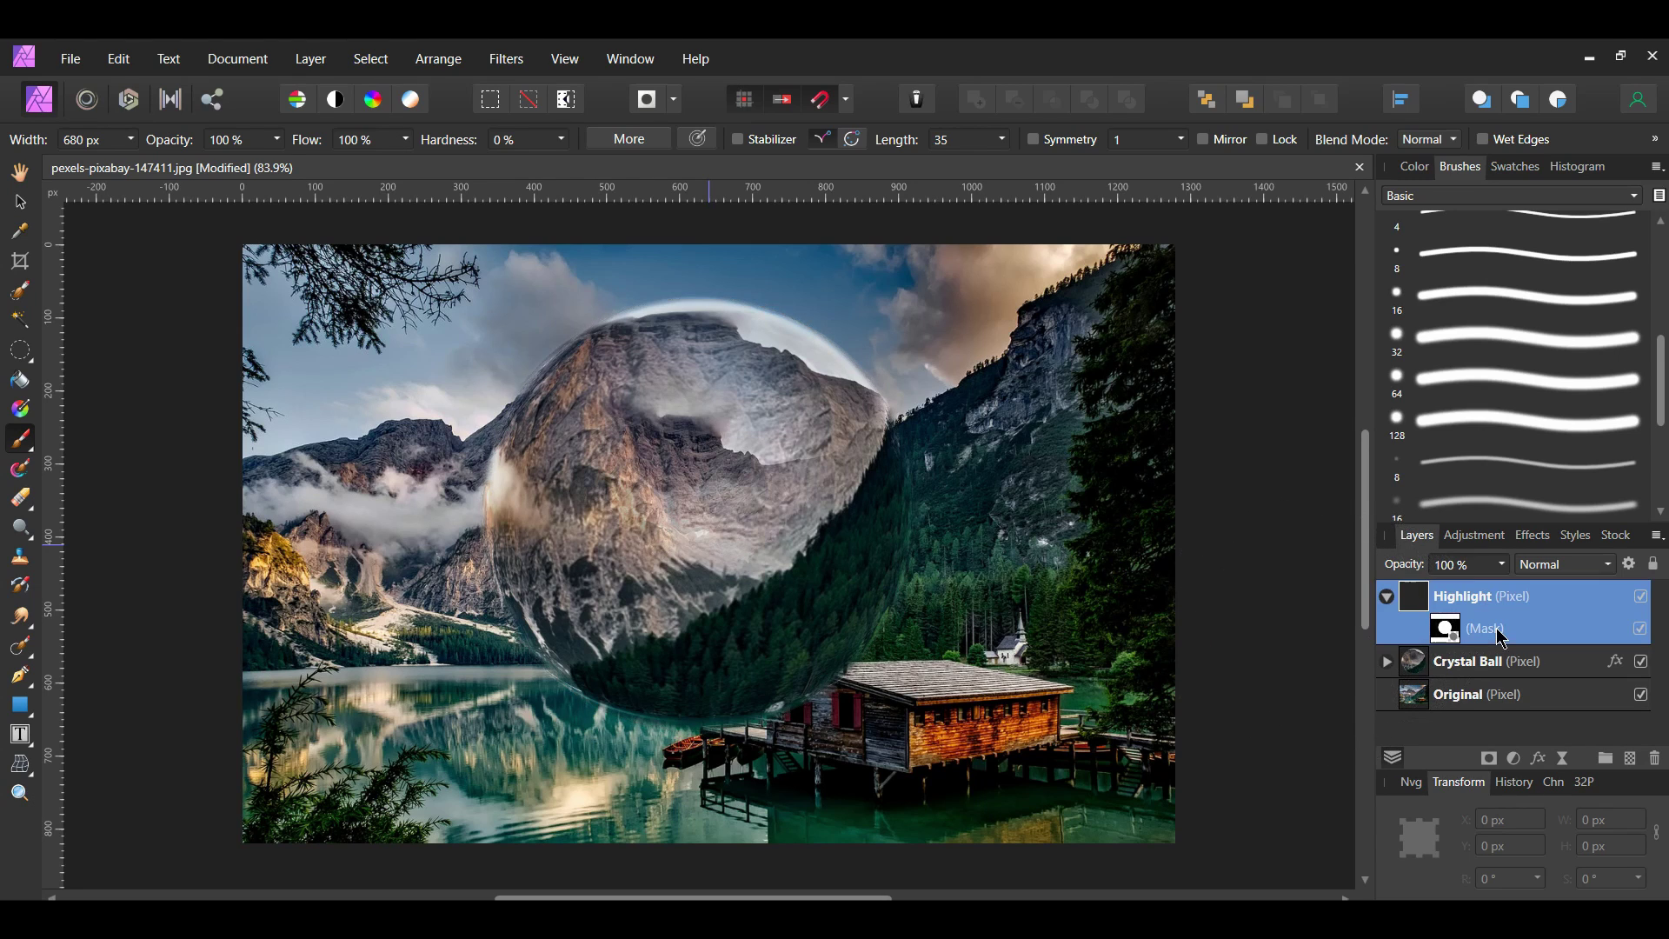
{"action": "double_click", "coordinate": [1482, 599]}
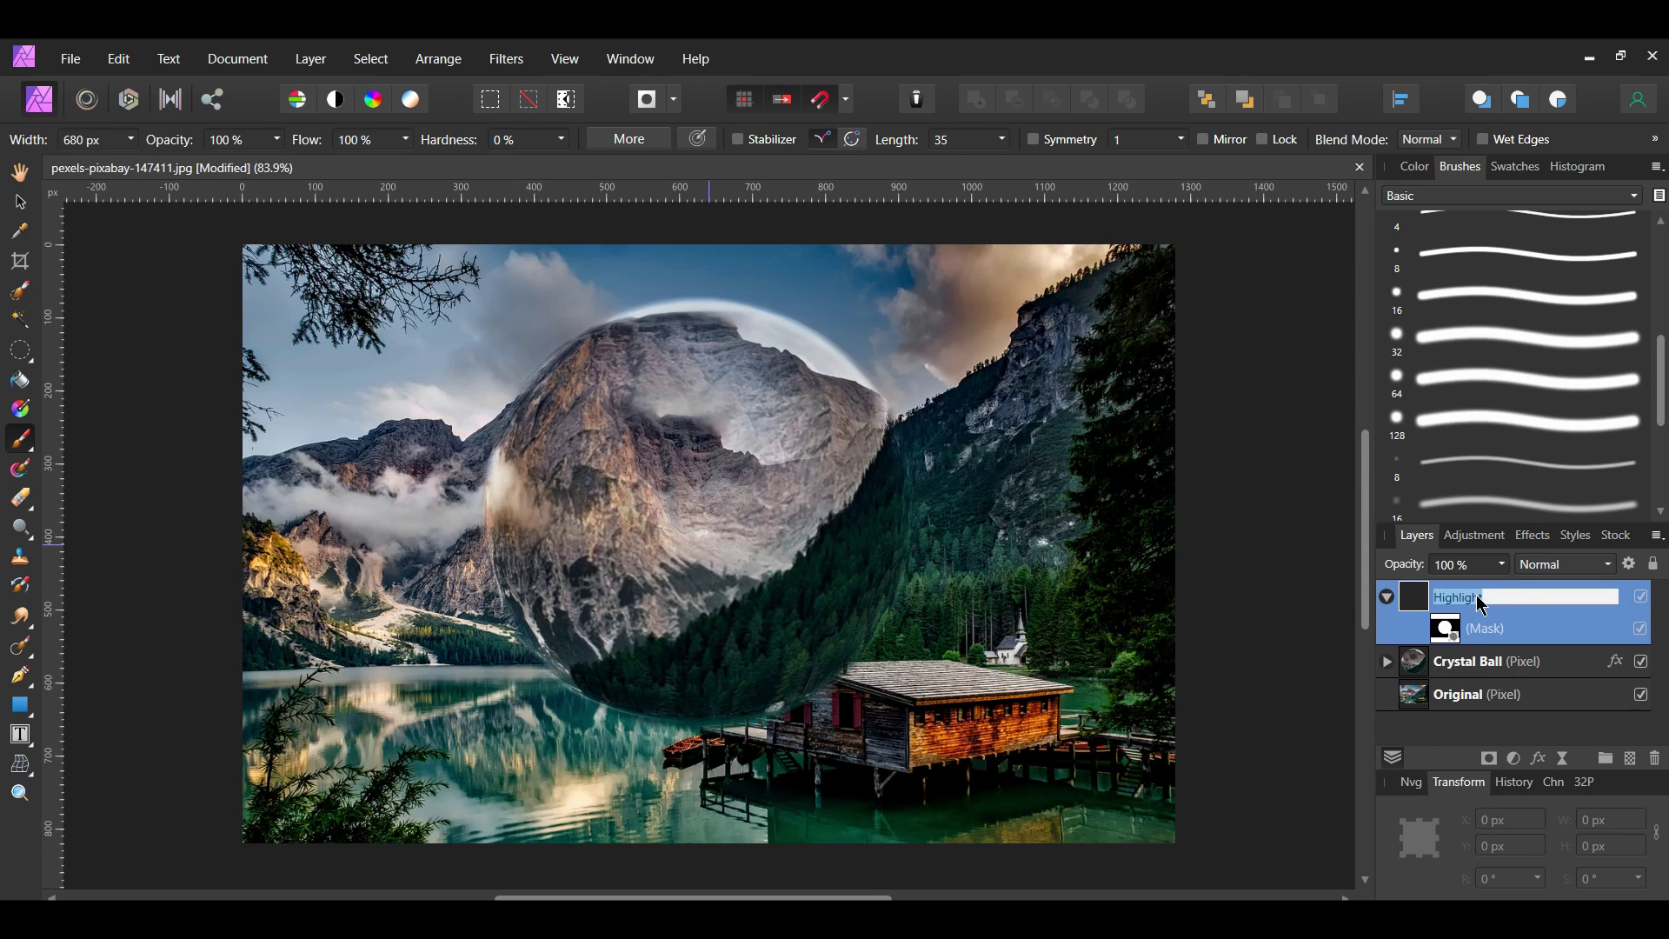
{"action": "left_click", "coordinate": [1389, 628]}
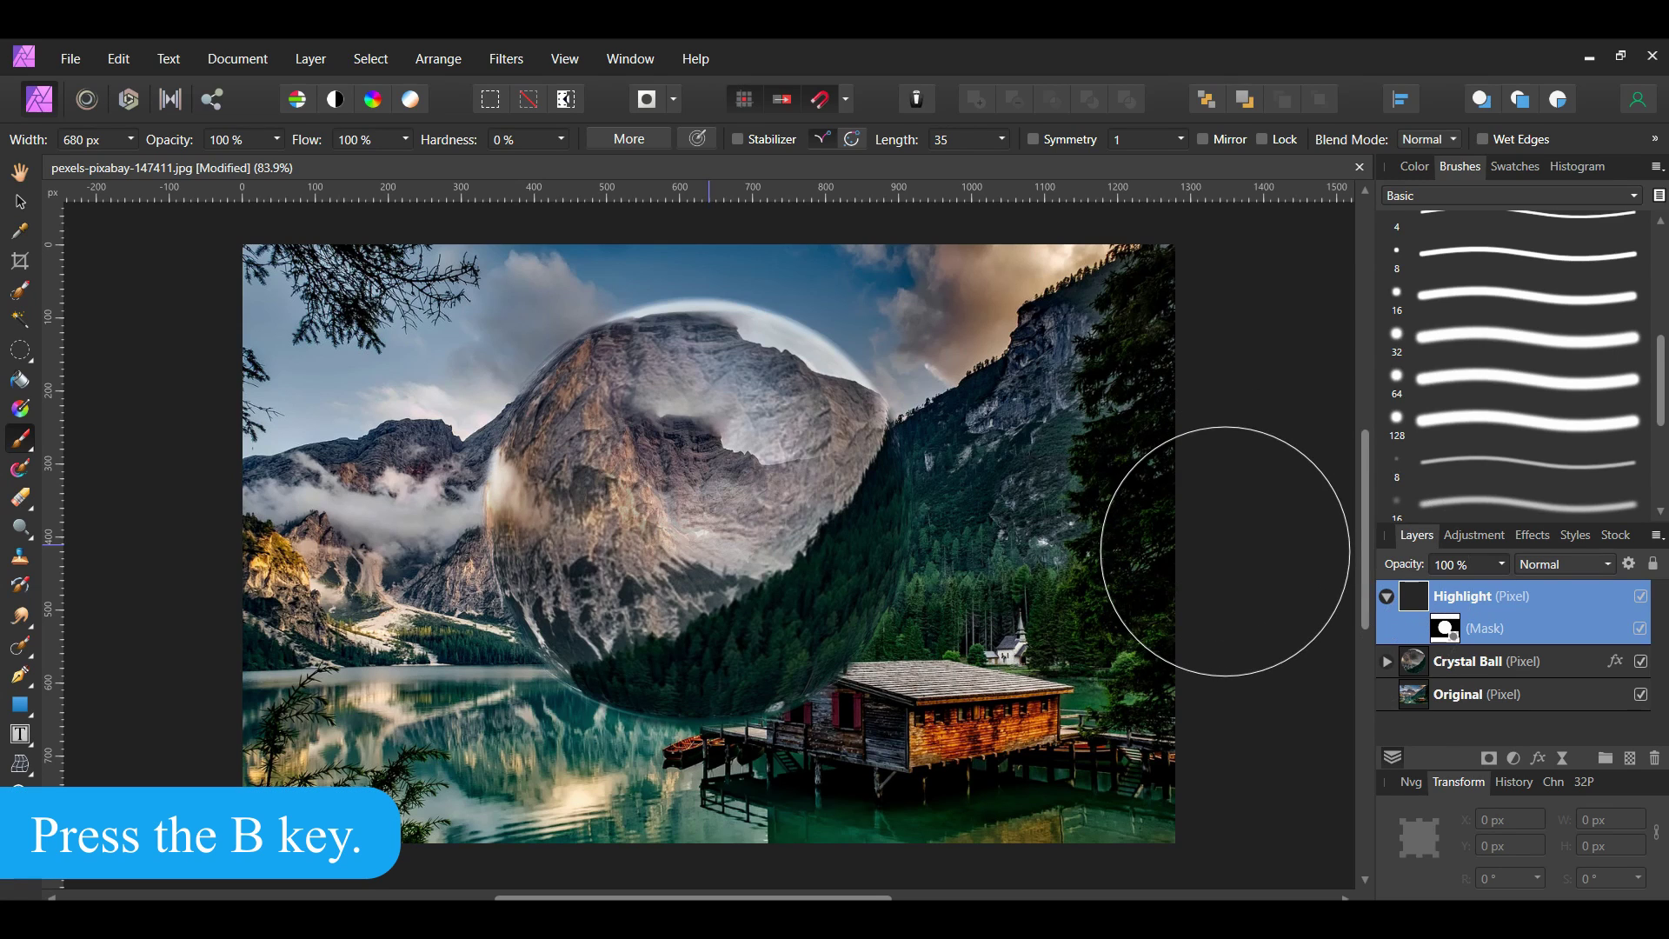
{"action": "left_click", "coordinate": [1515, 166]}
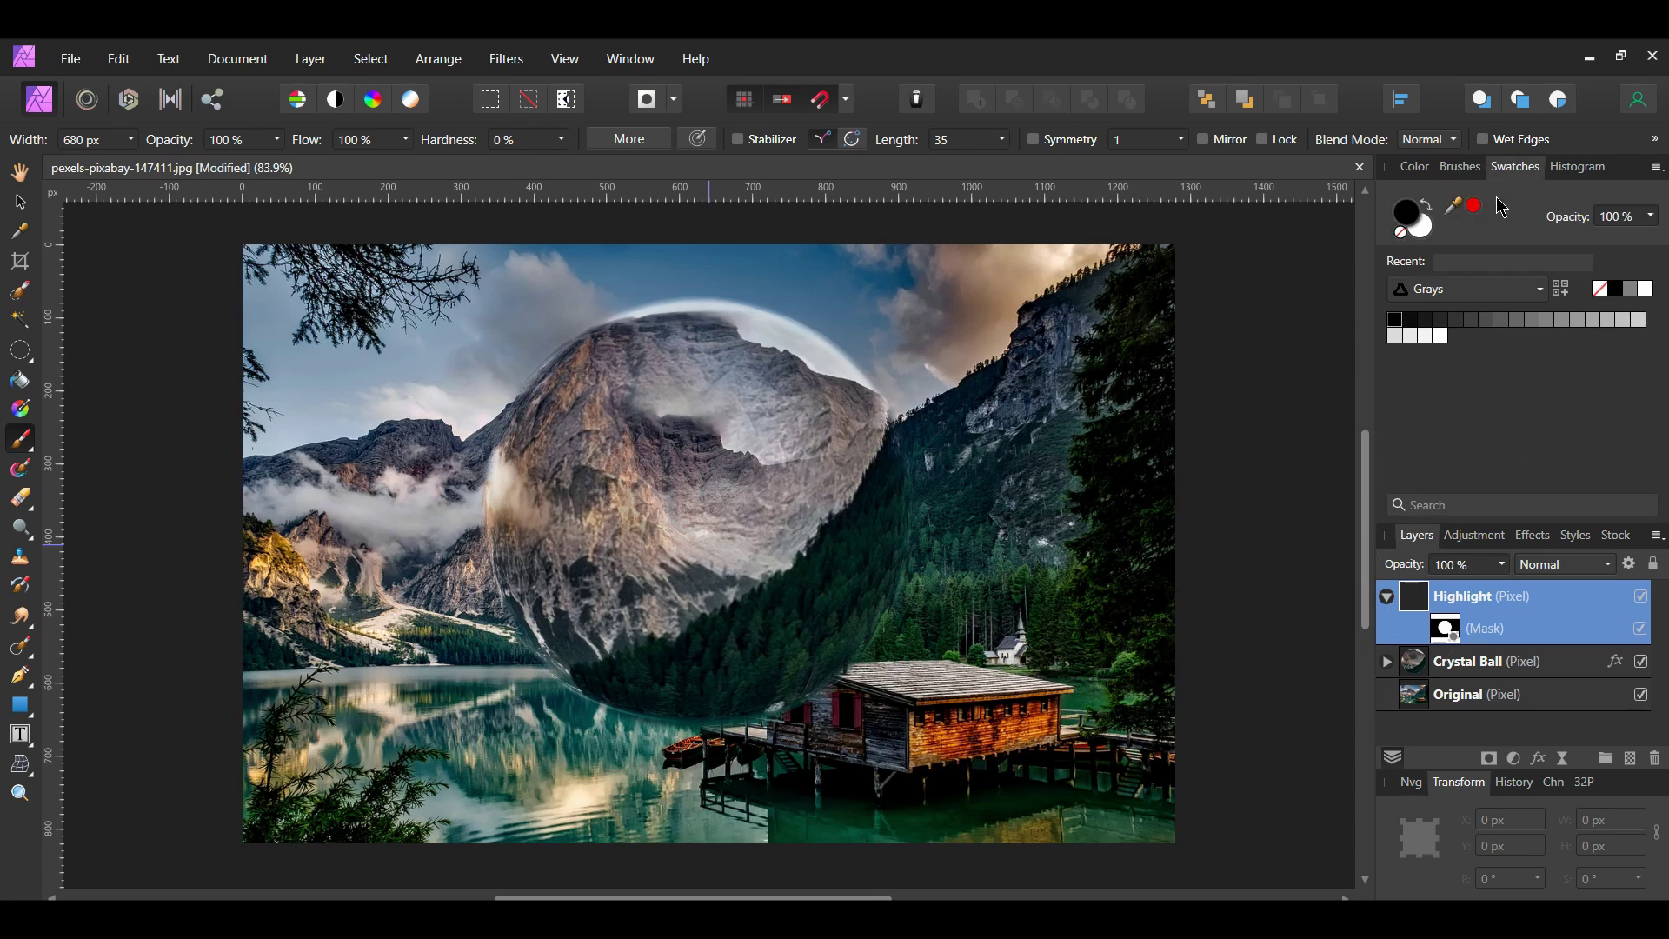
{"action": "left_click", "coordinate": [1414, 230]}
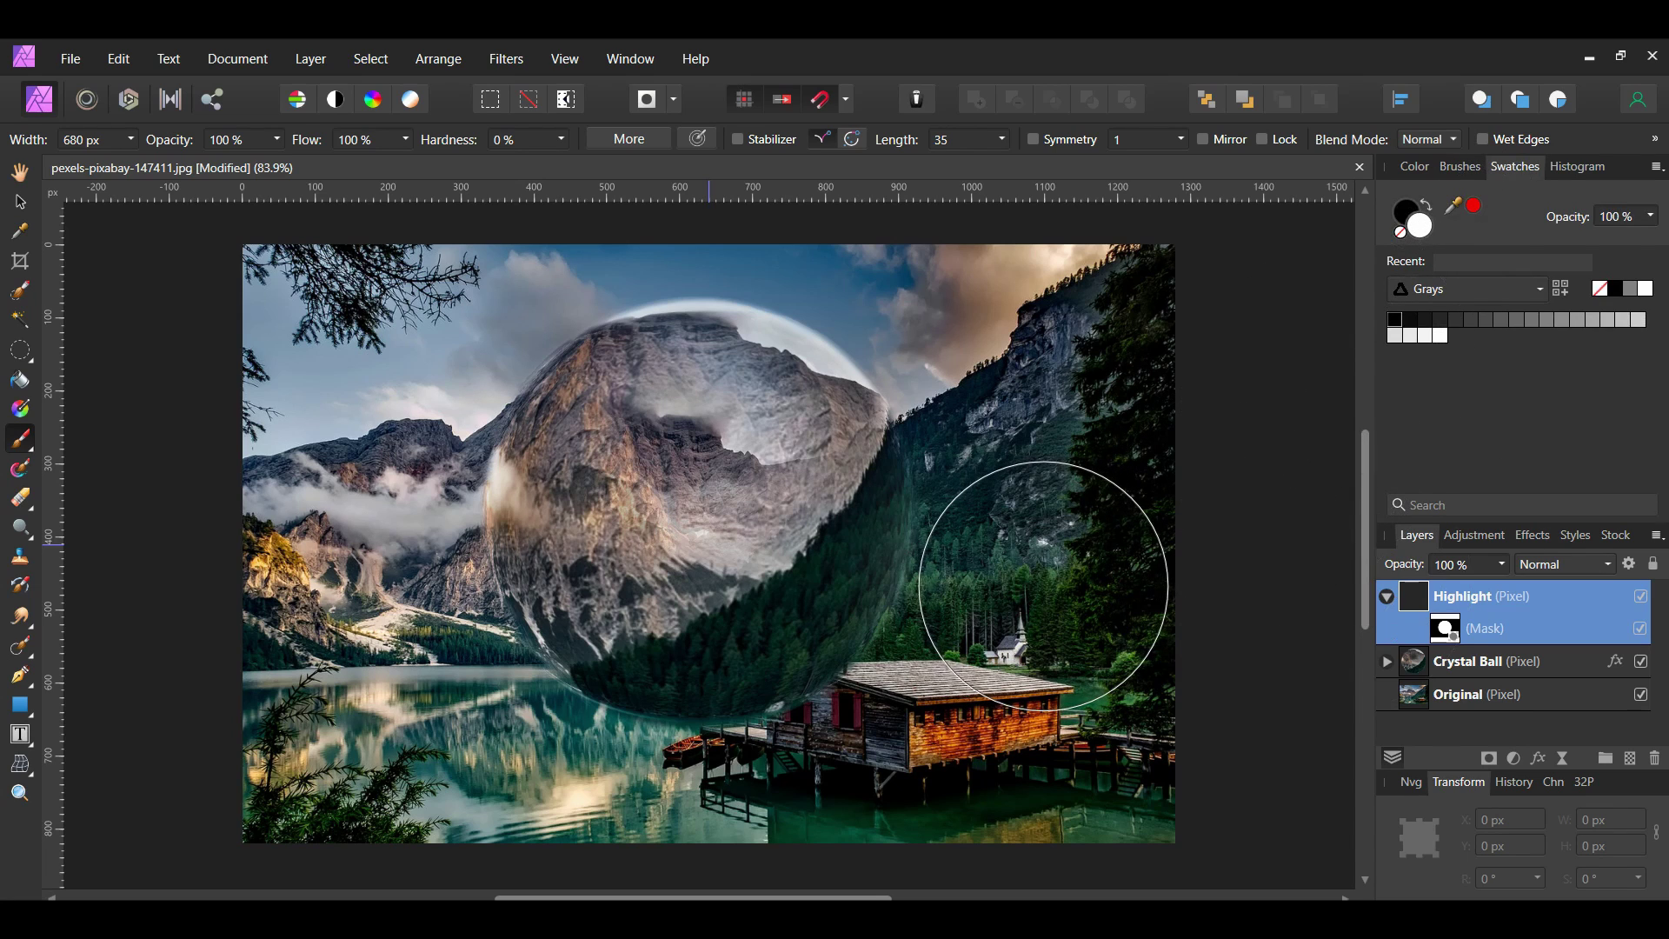
{"action": "mouse_move", "coordinate": [1043, 587]}
{"action": "left_mouse_down"}
{"action": "mouse_move", "coordinate": [726, 403]}
{"action": "mouse_move", "coordinate": [595, 397]}
{"action": "mouse_move", "coordinate": [552, 409]}
{"action": "left_mouse_up"}
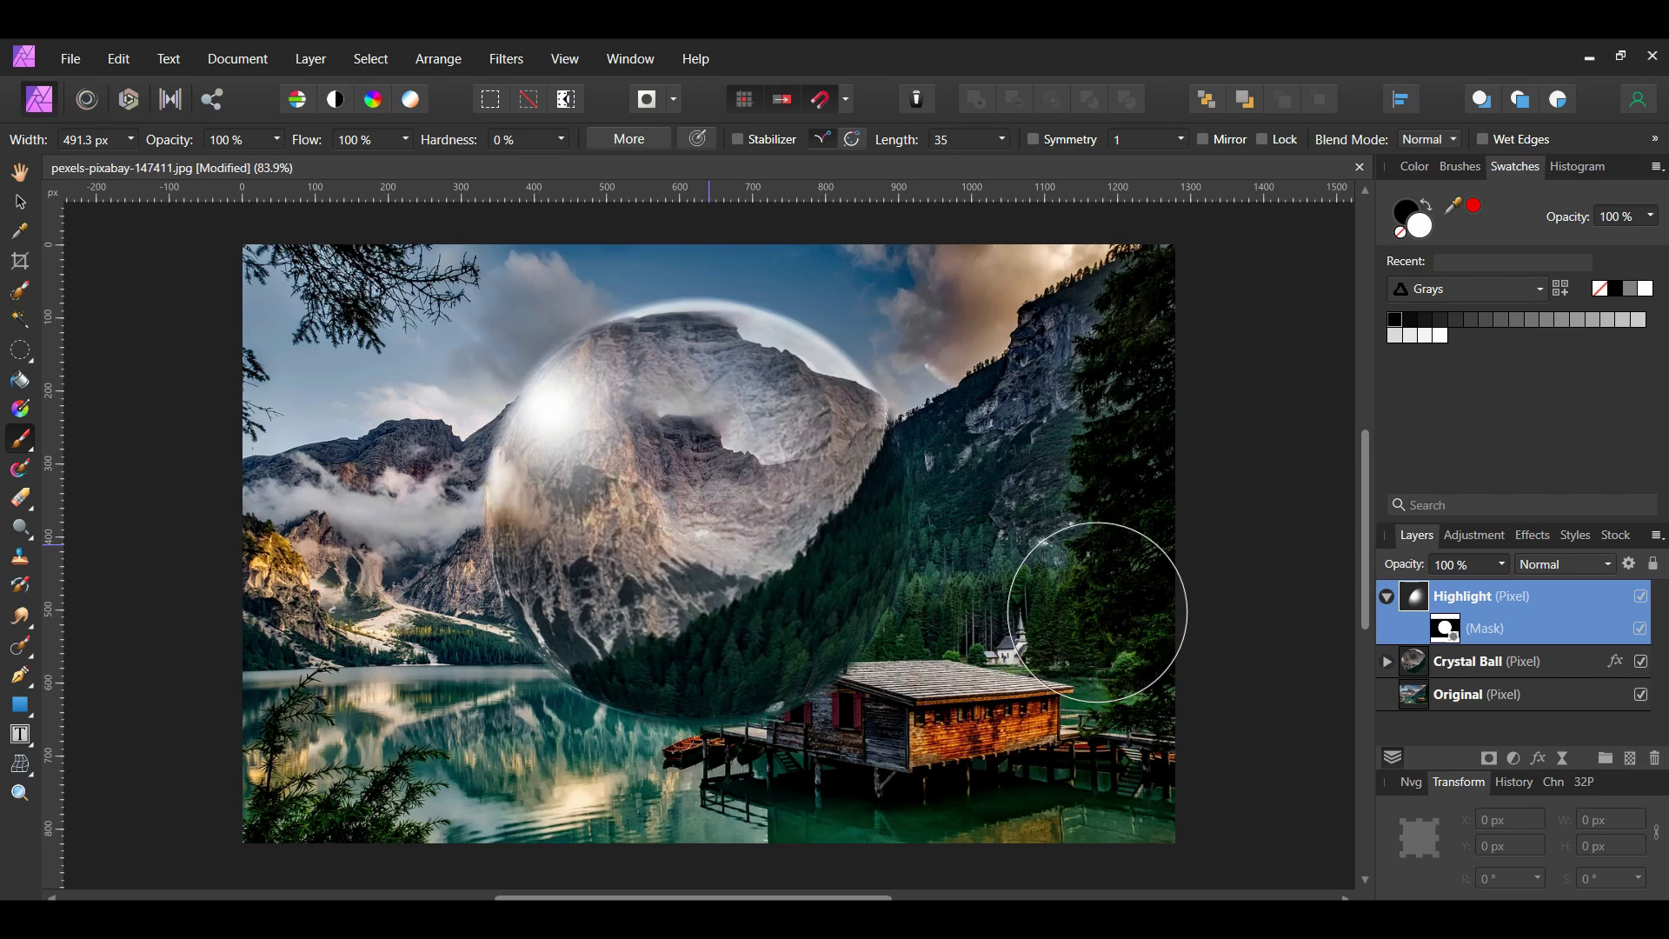
Set the Highlight layer's blend mode to Overlay and toggle it to compare.
{"action": "left_click", "coordinate": [1608, 564]}
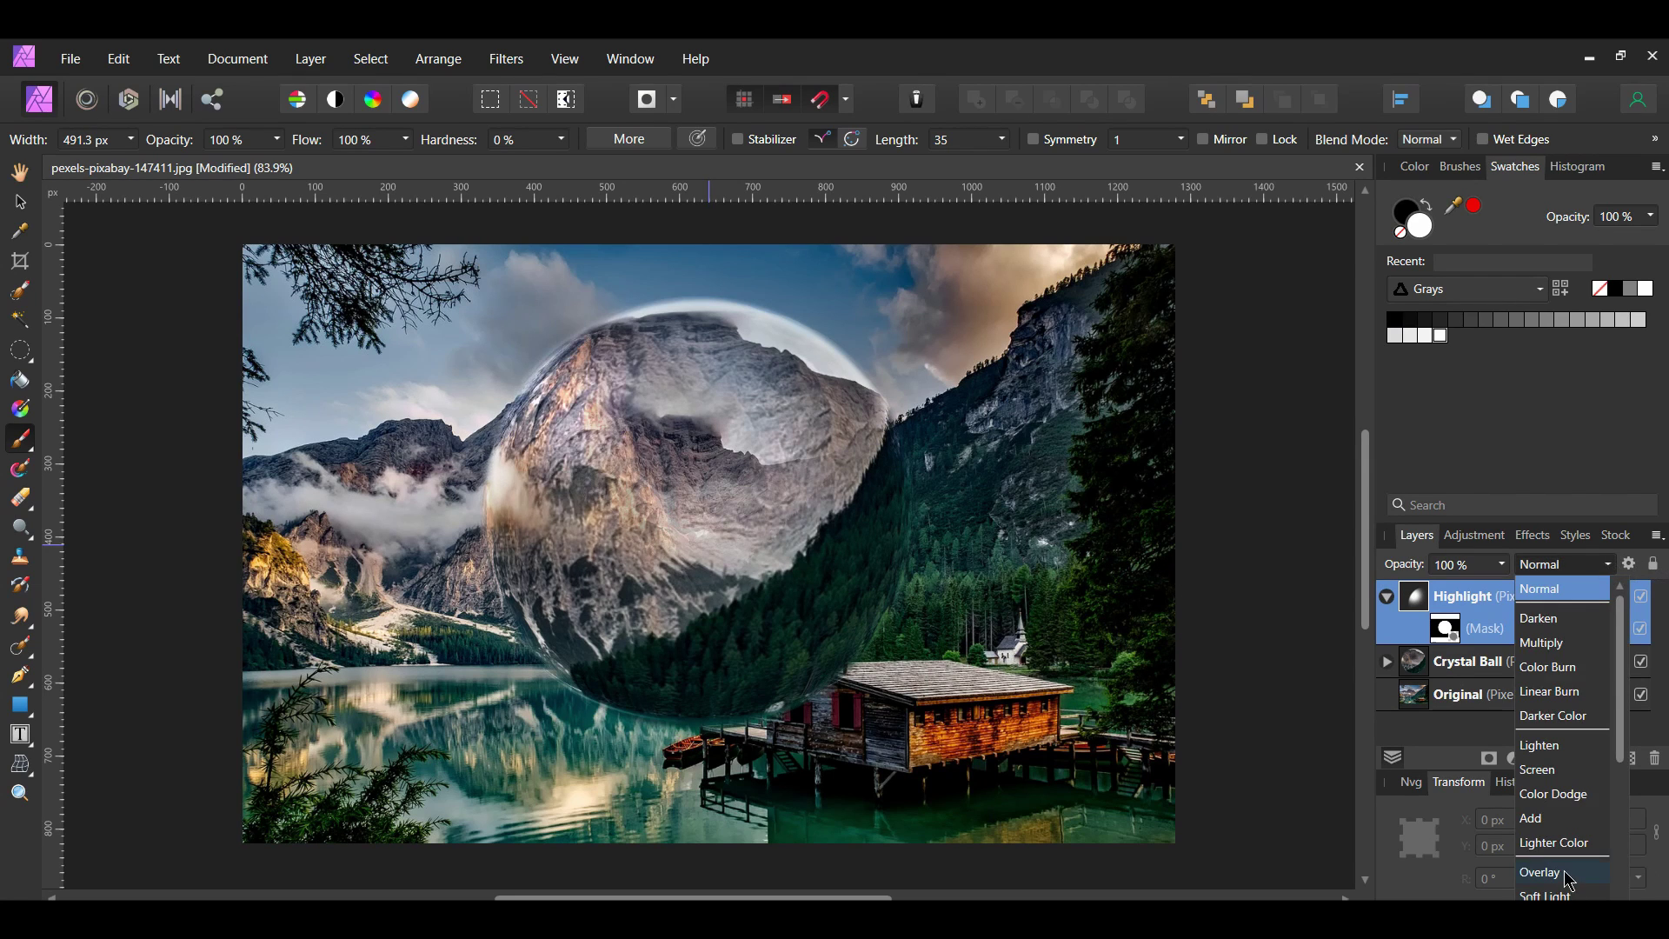
{"action": "left_click", "coordinate": [1556, 873]}
{"action": "left_click", "coordinate": [1642, 596]}
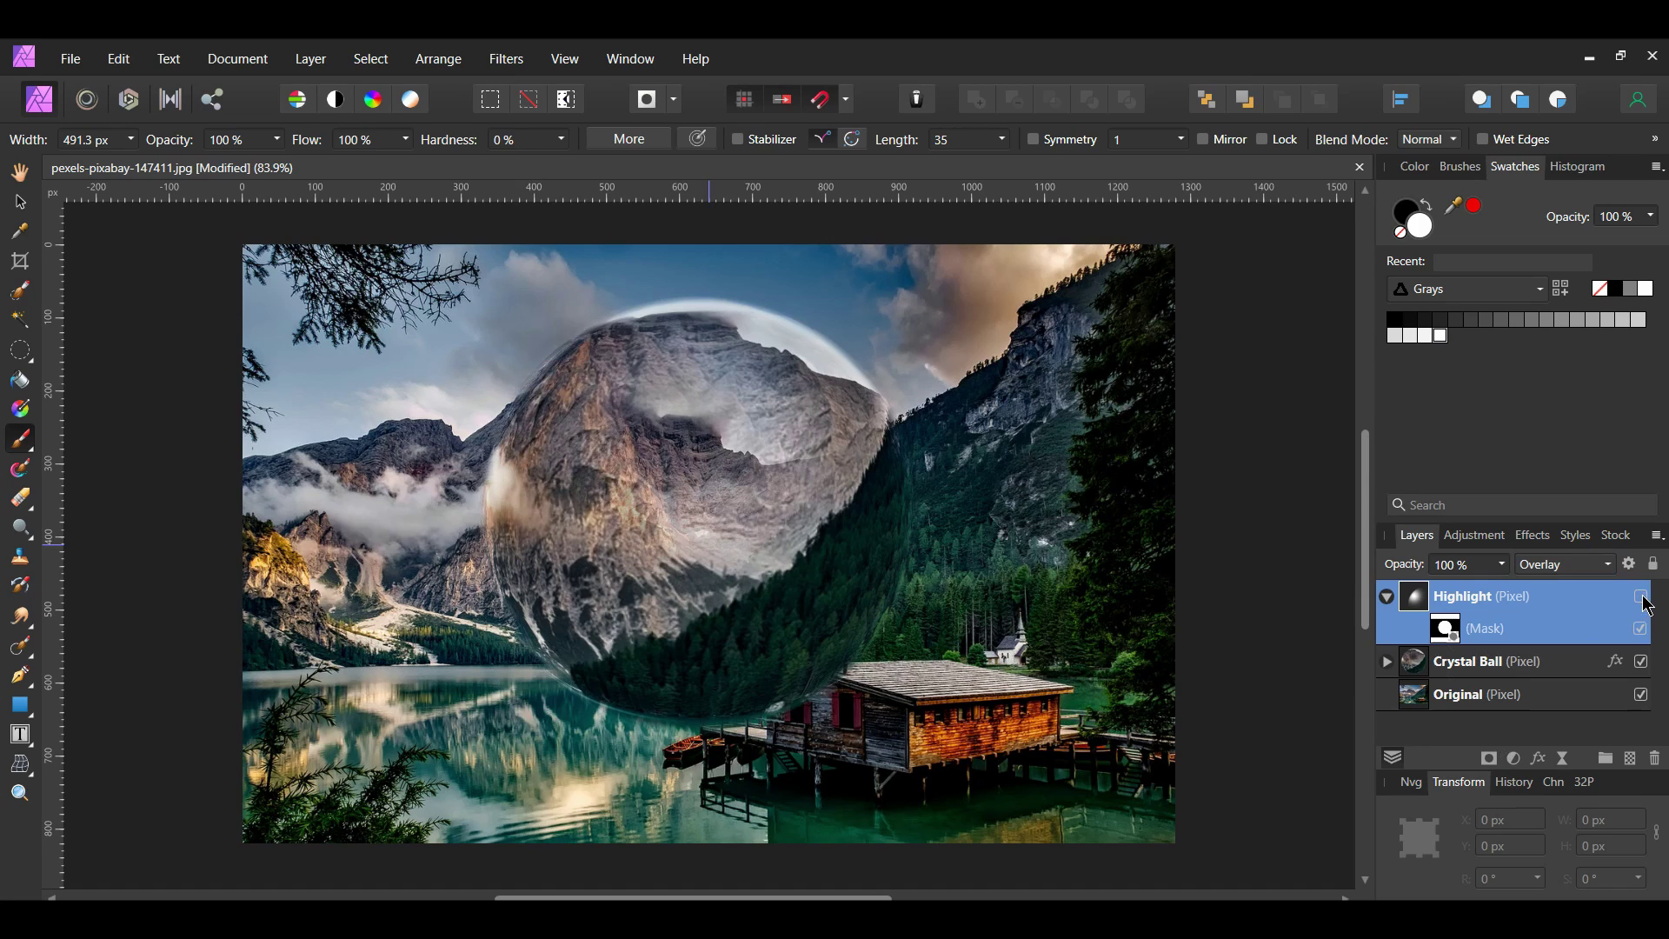
{"action": "left_click", "coordinate": [1642, 597]}
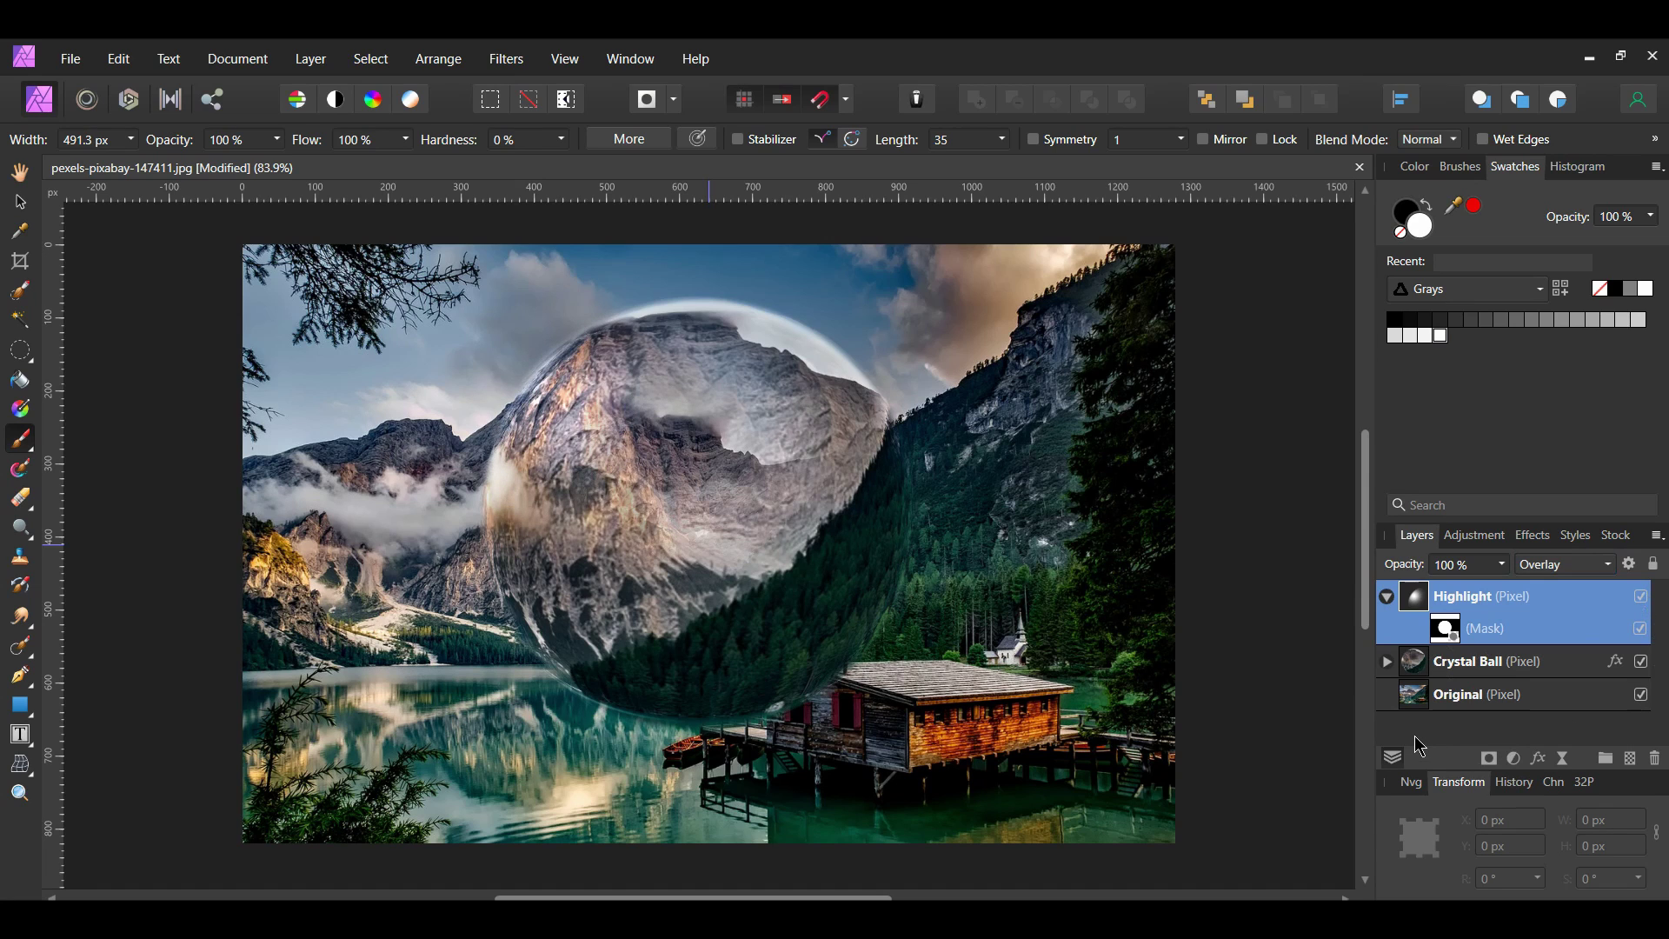
Add a pixel layer above Highlight and mask it to the Crystal Ball's circular outline.
{"action": "left_click", "coordinate": [1631, 763]}
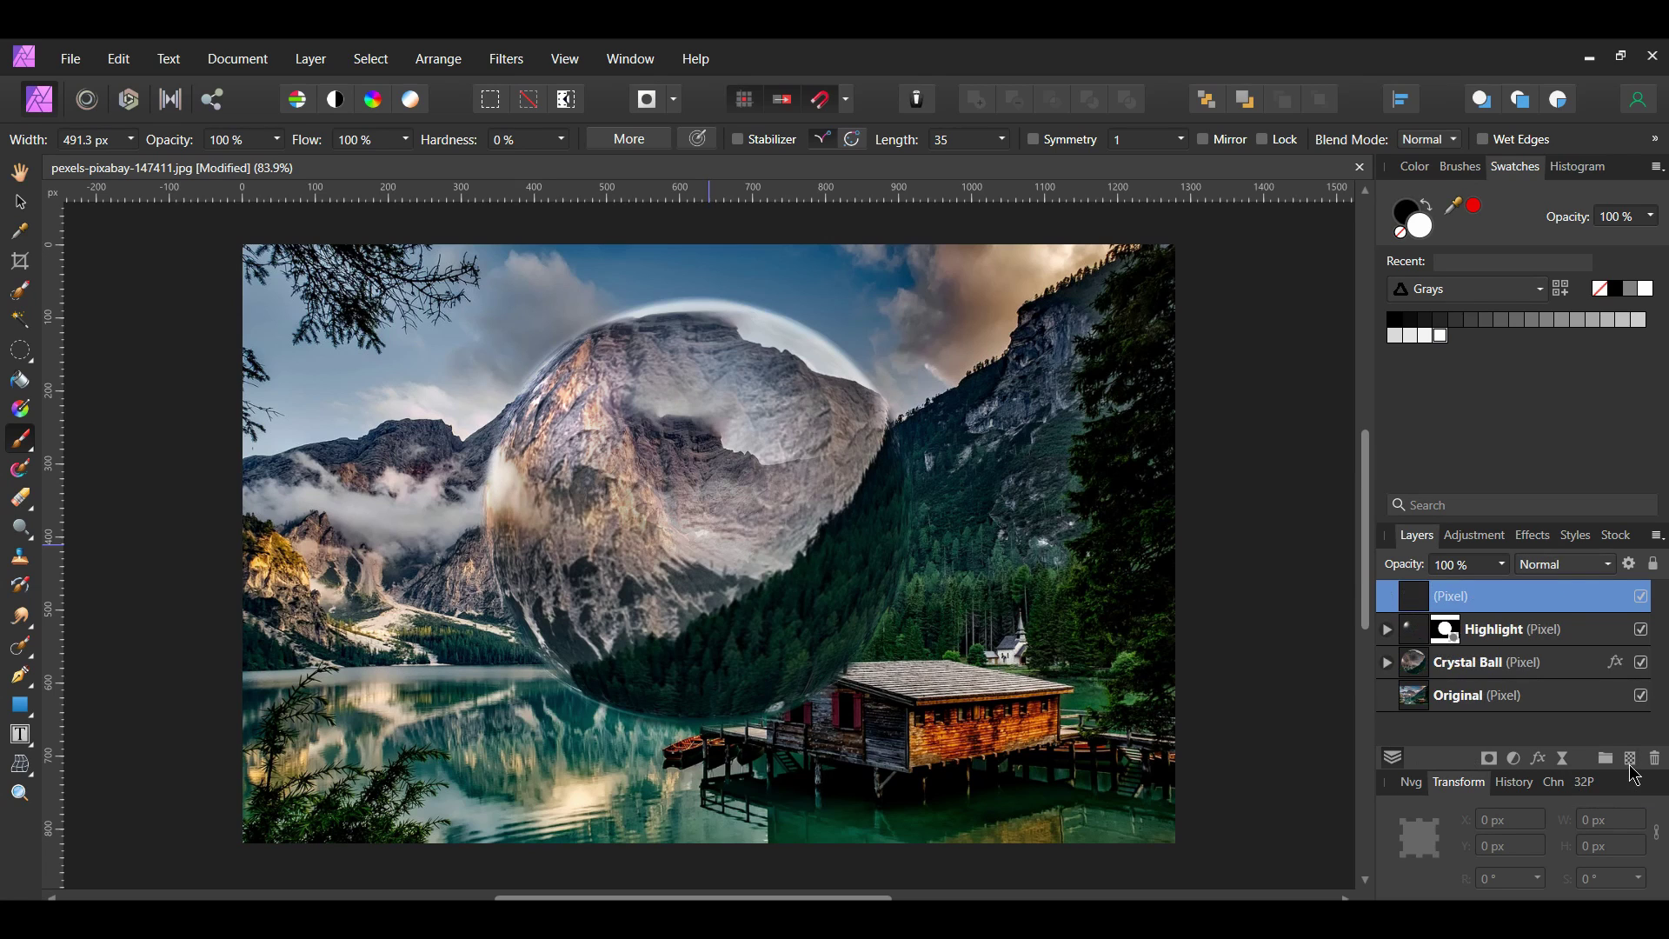
{"action": "left_click", "coordinate": [1387, 662]}
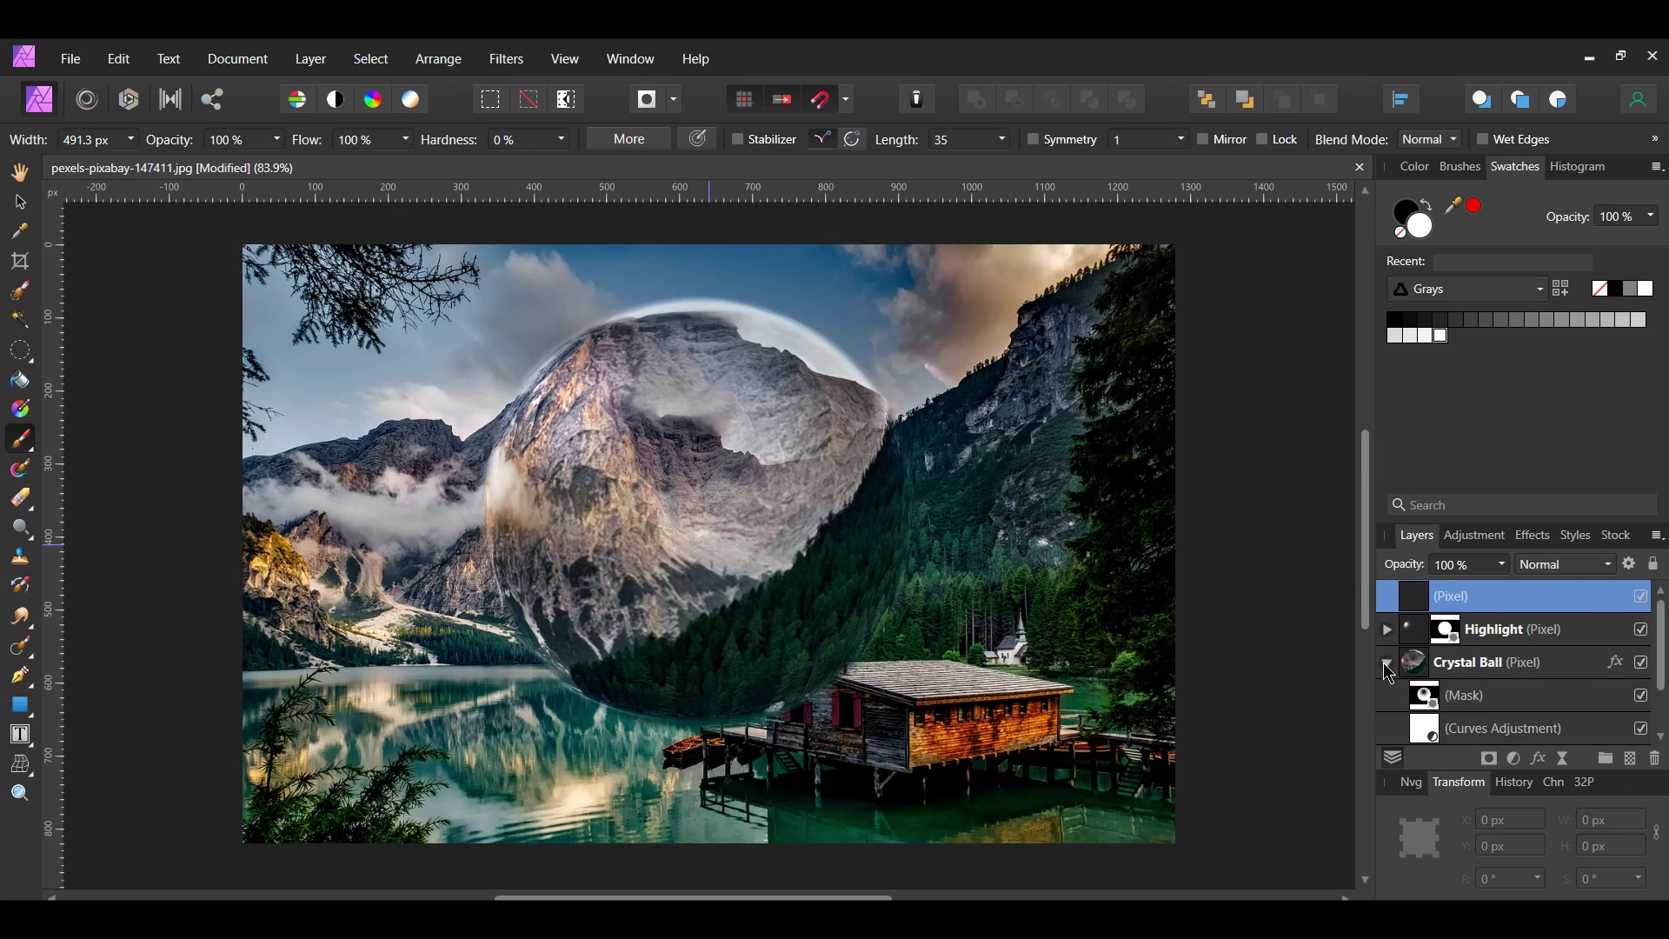
{"action": "left_click", "coordinate": [1424, 695], "text": "alt"}
{"action": "left_click_drag", "start_coordinate": [1395, 652], "coordinate": [1396, 653]}
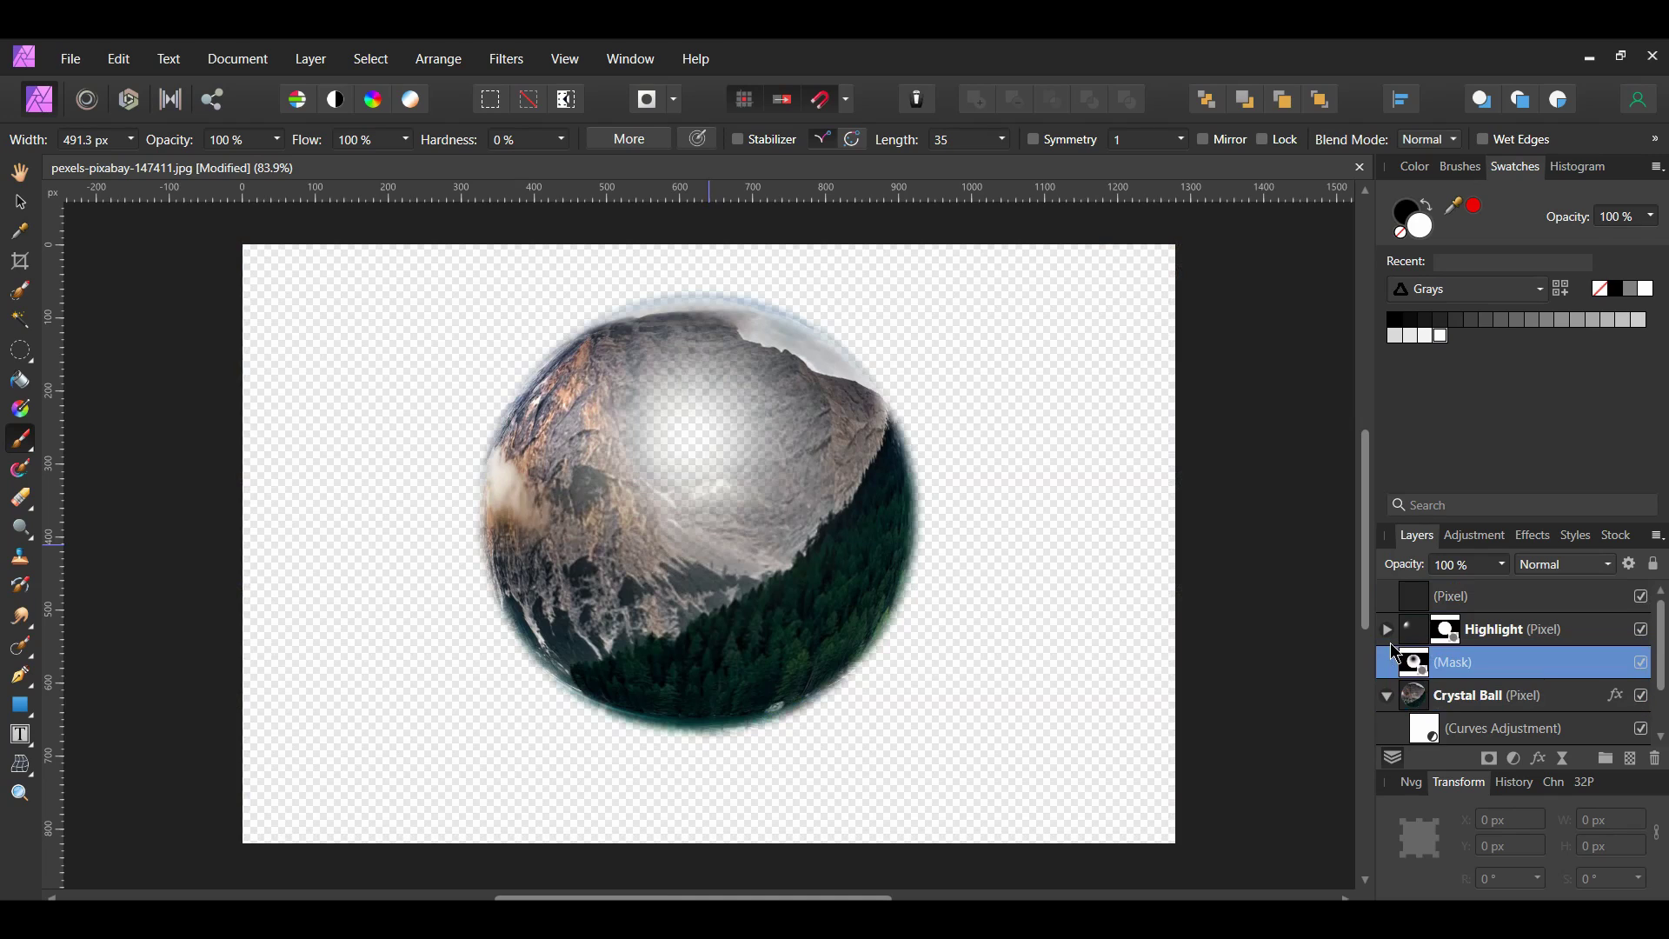
{"action": "left_click", "coordinate": [1418, 700], "text": "ctrl"}
{"action": "left_click", "coordinate": [1495, 602]}
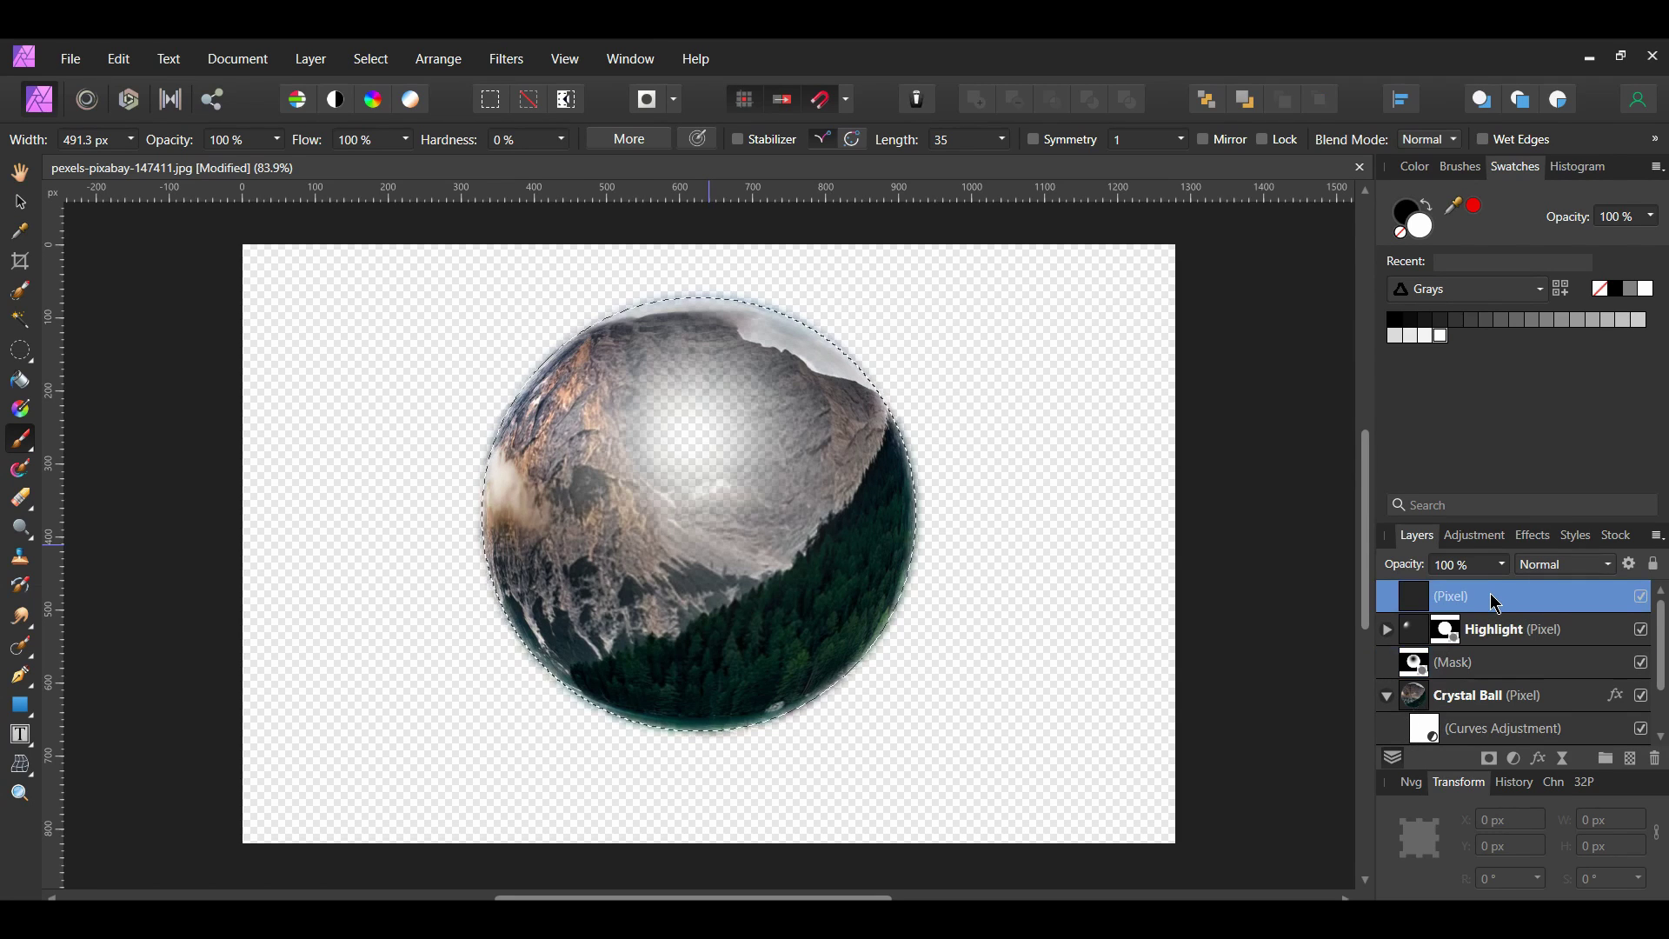
{"action": "left_click", "coordinate": [1488, 761]}
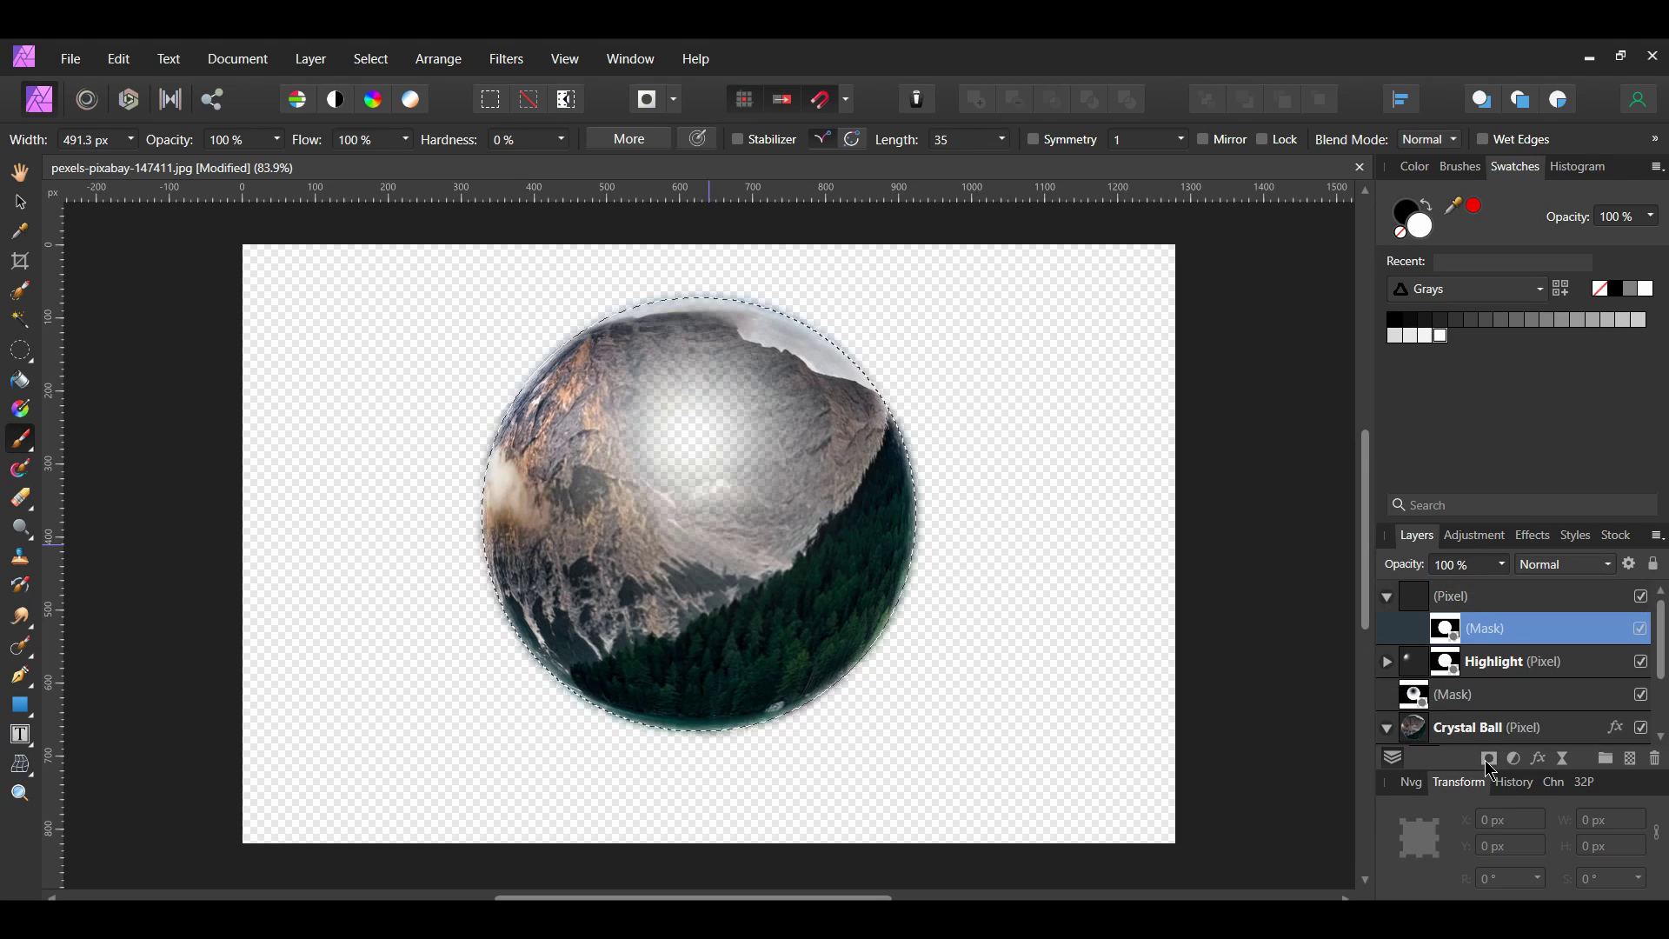
{"action": "scroll", "coordinate": [1406, 616], "scroll_direction": "down", "scroll_amount": 3}
{"action": "left_click_drag", "start_coordinate": [1387, 596], "coordinate": [1448, 635]}
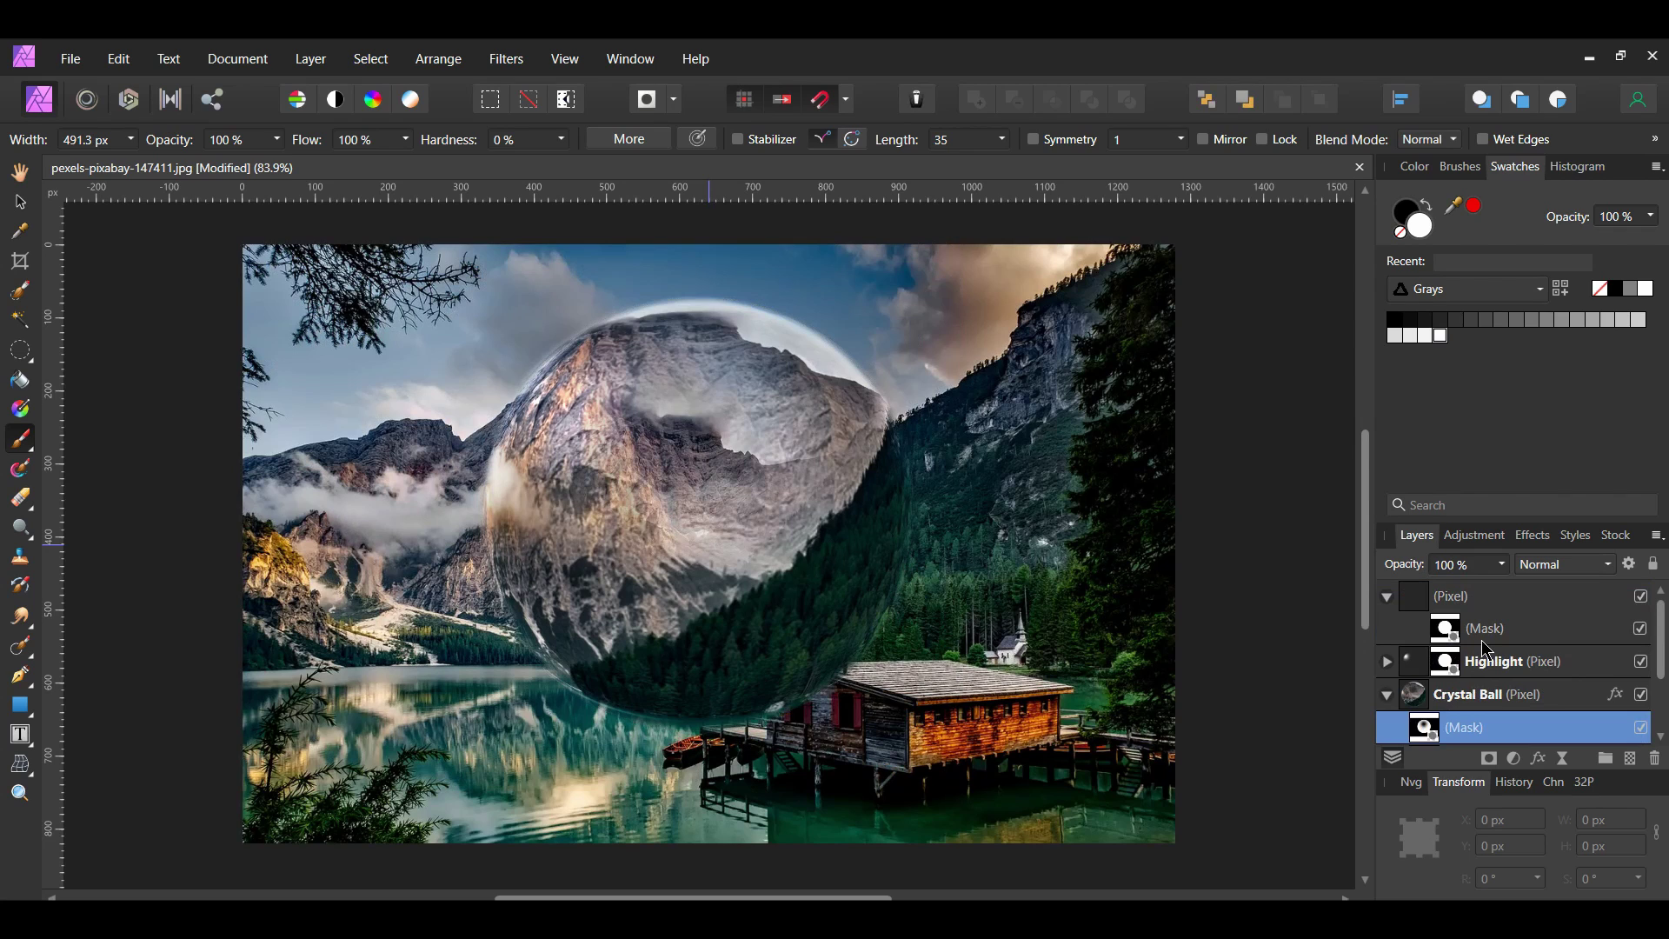
{"action": "left_click", "coordinate": [1461, 598]}
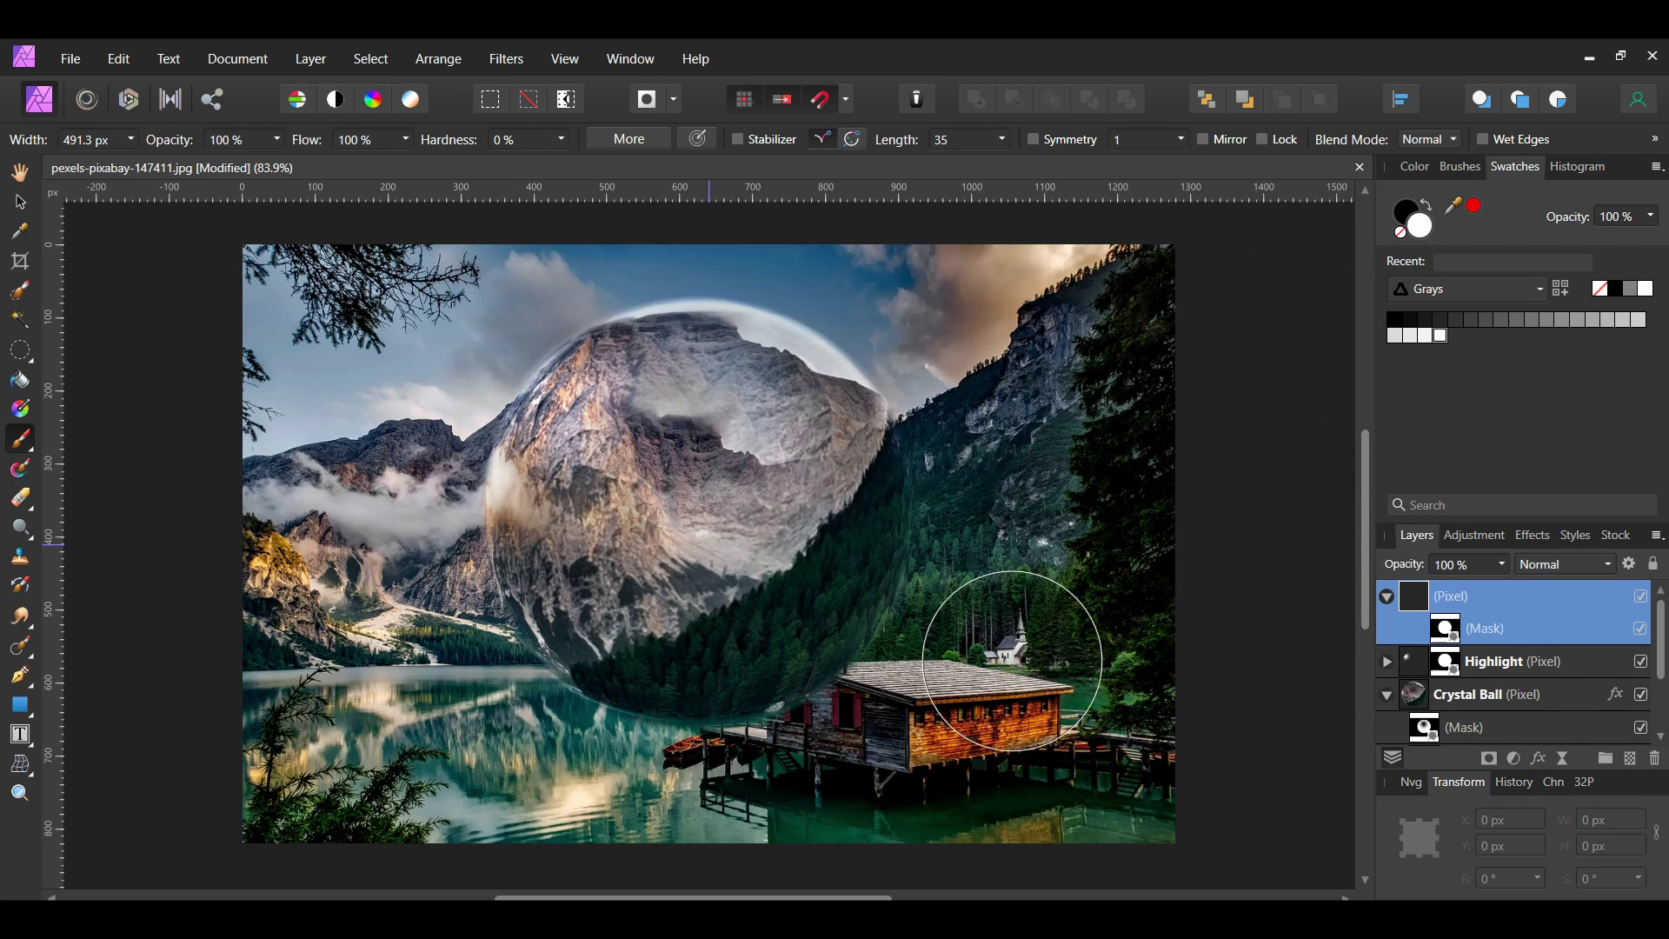
Paint a white glow on the ball's upper-right edge, blended in Overlay at 75% opacity.
{"action": "left_click", "coordinate": [843, 387]}
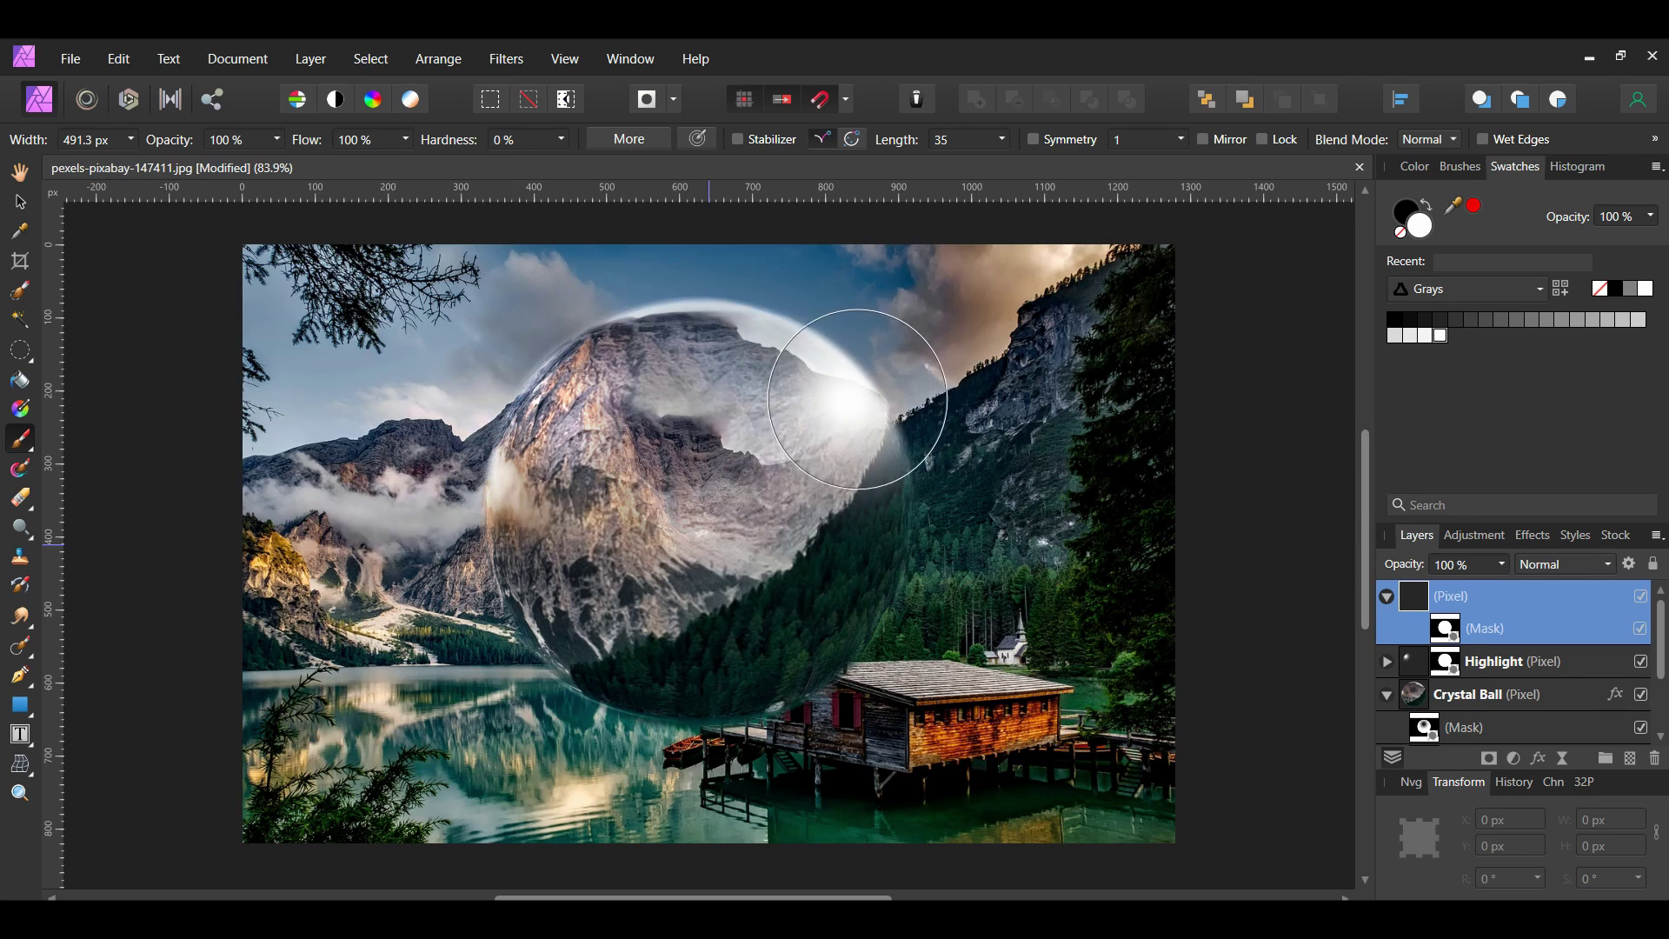
{"action": "left_click", "coordinate": [853, 392]}
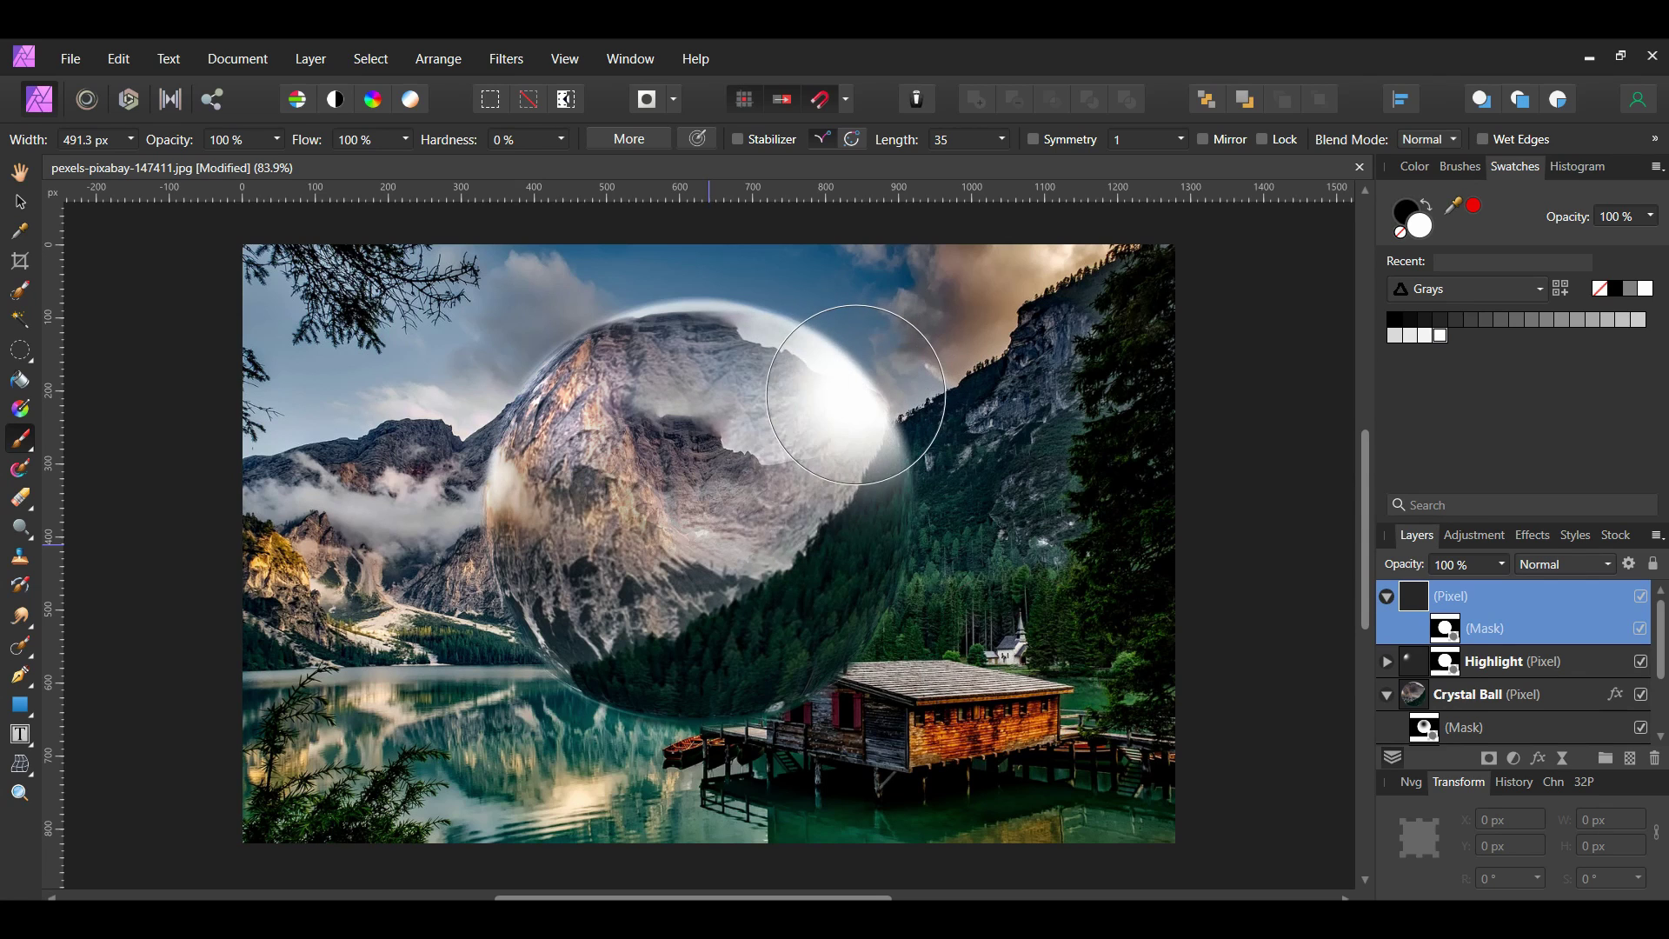
{"action": "left_click", "coordinate": [1608, 564]}
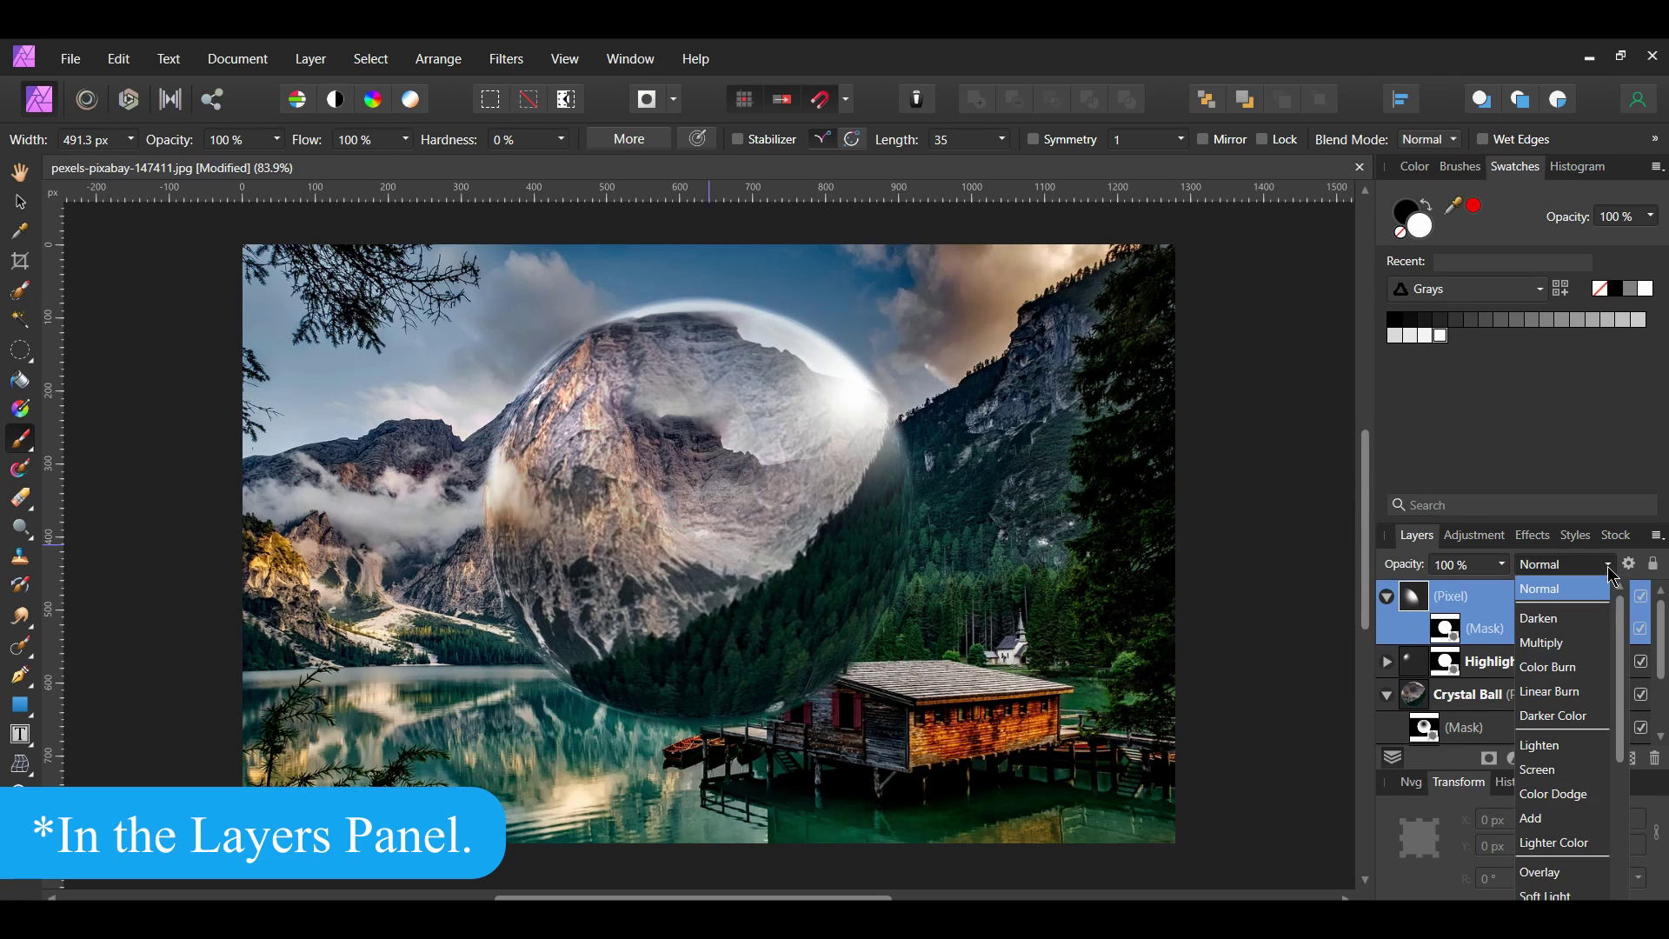
{"action": "left_click", "coordinate": [1590, 880]}
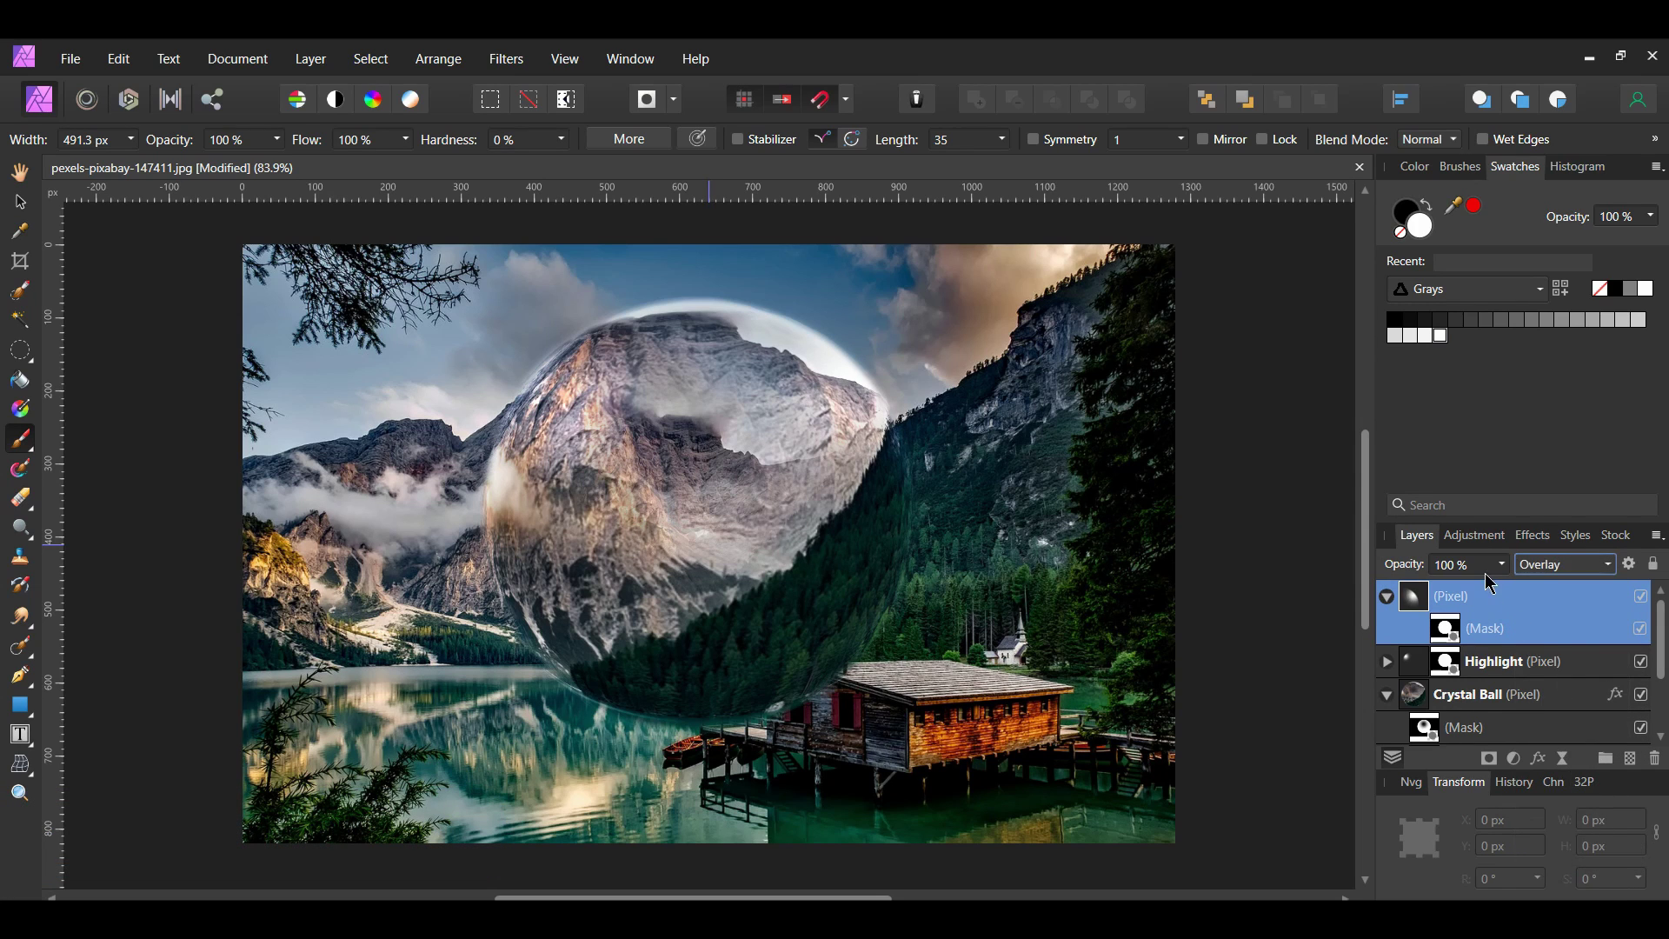
{"action": "type", "text": "75"}
{"action": "key", "text": "Return"}
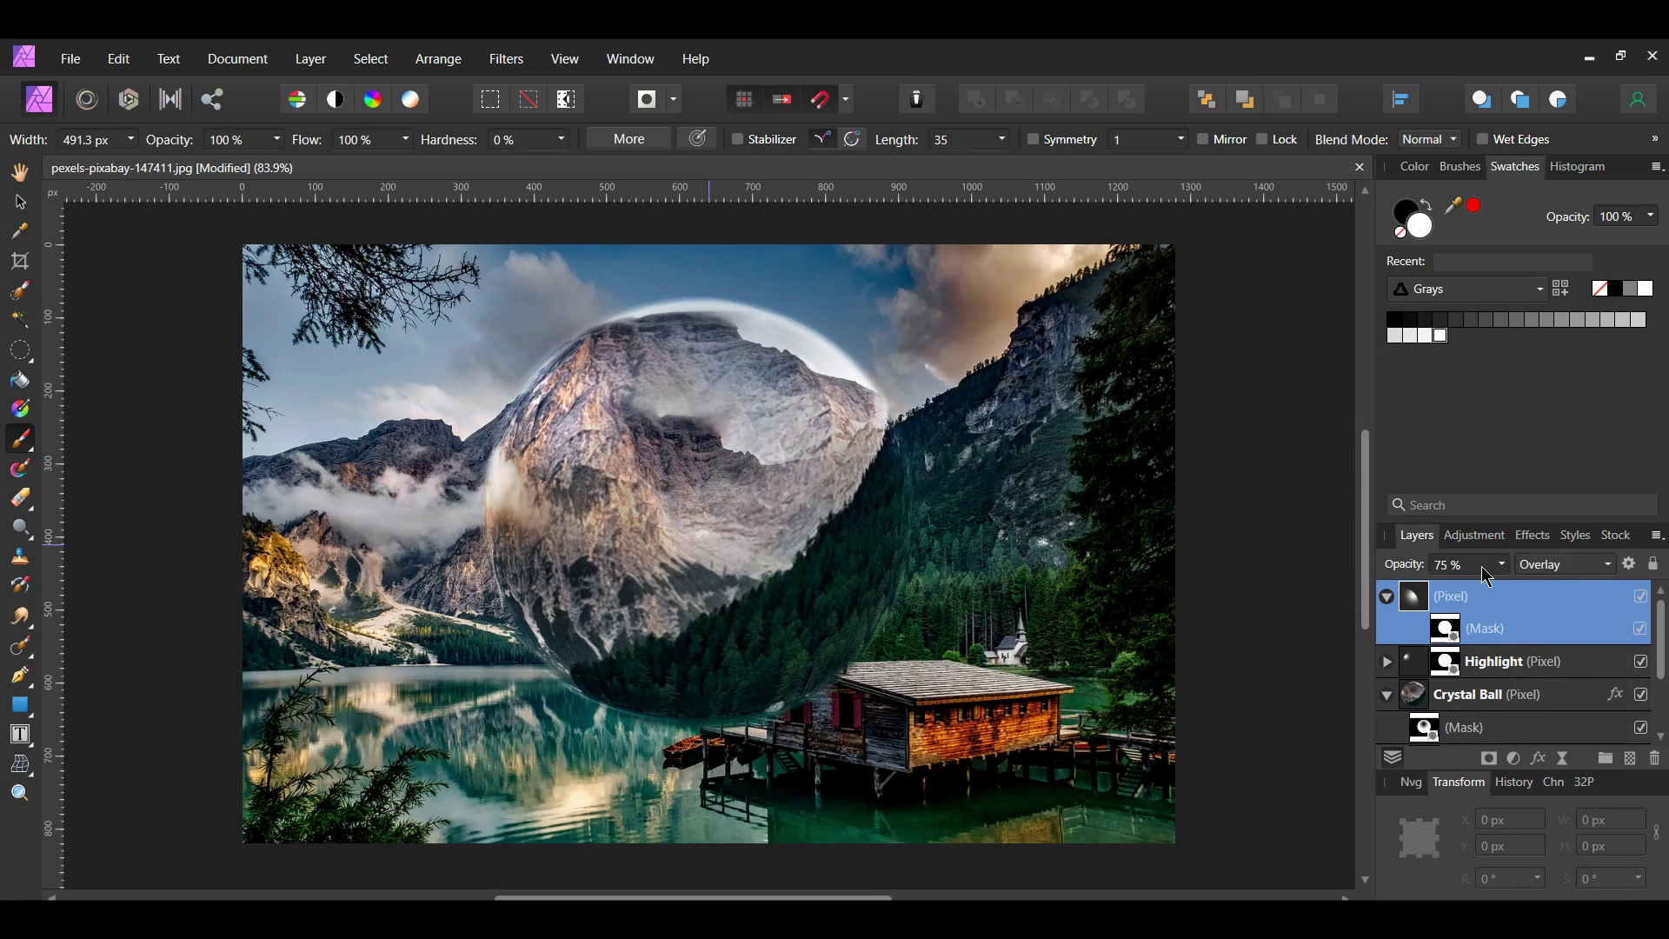
Rename the glow layer Highlight2 and toggle its visibility to compare.
{"action": "double_click", "coordinate": [1481, 596]}
{"action": "type", "text": "Highlight2"}
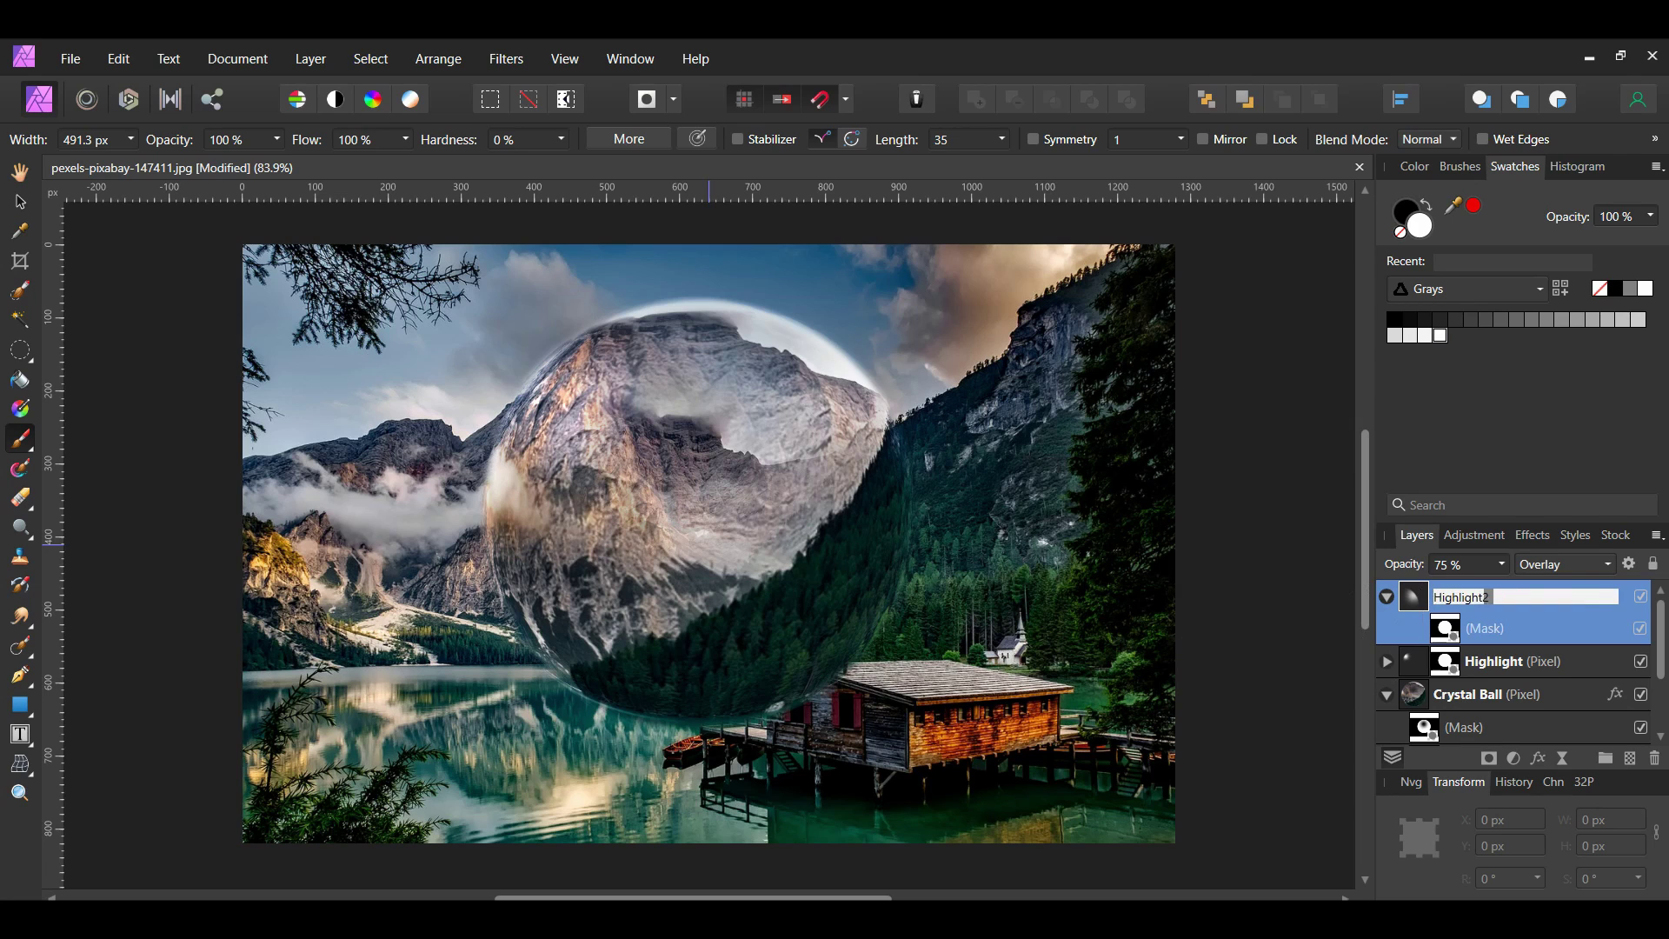
{"action": "key", "text": "Return"}
{"action": "left_click_drag", "start_coordinate": [1481, 598], "coordinate": [1400, 611]}
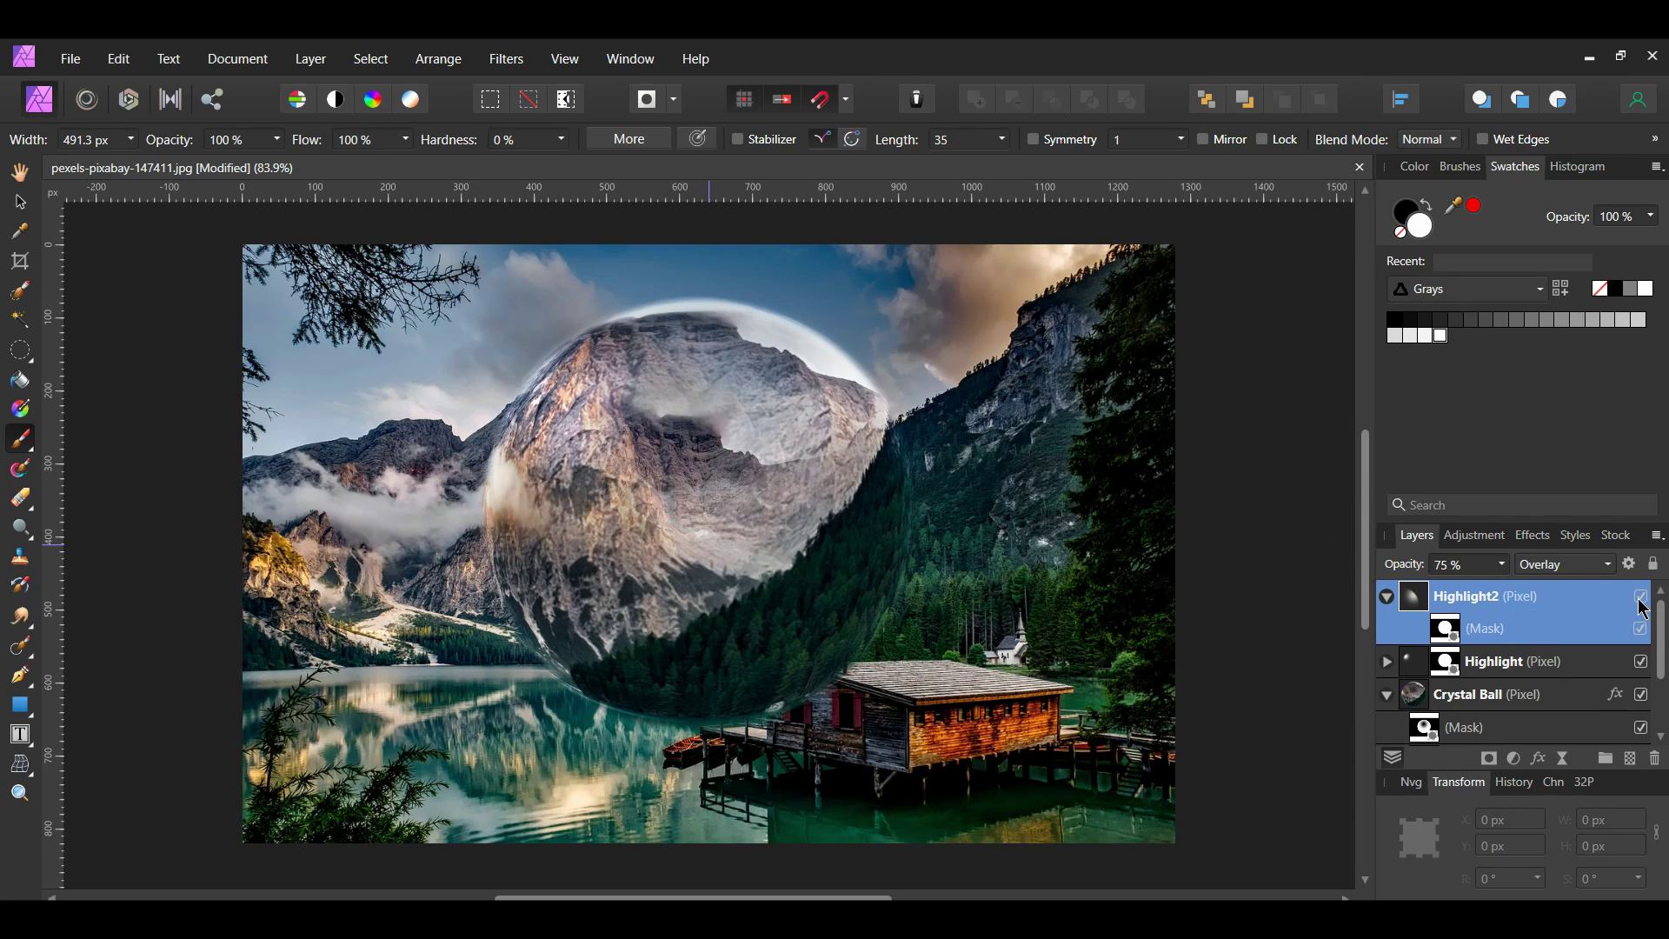
{"action": "left_click", "coordinate": [1641, 596]}
{"action": "left_click", "coordinate": [1641, 599]}
Add a layer named Shadow and paint soft black shade down the forested slope beside the ball.
{"action": "left_click", "coordinate": [1386, 596]}
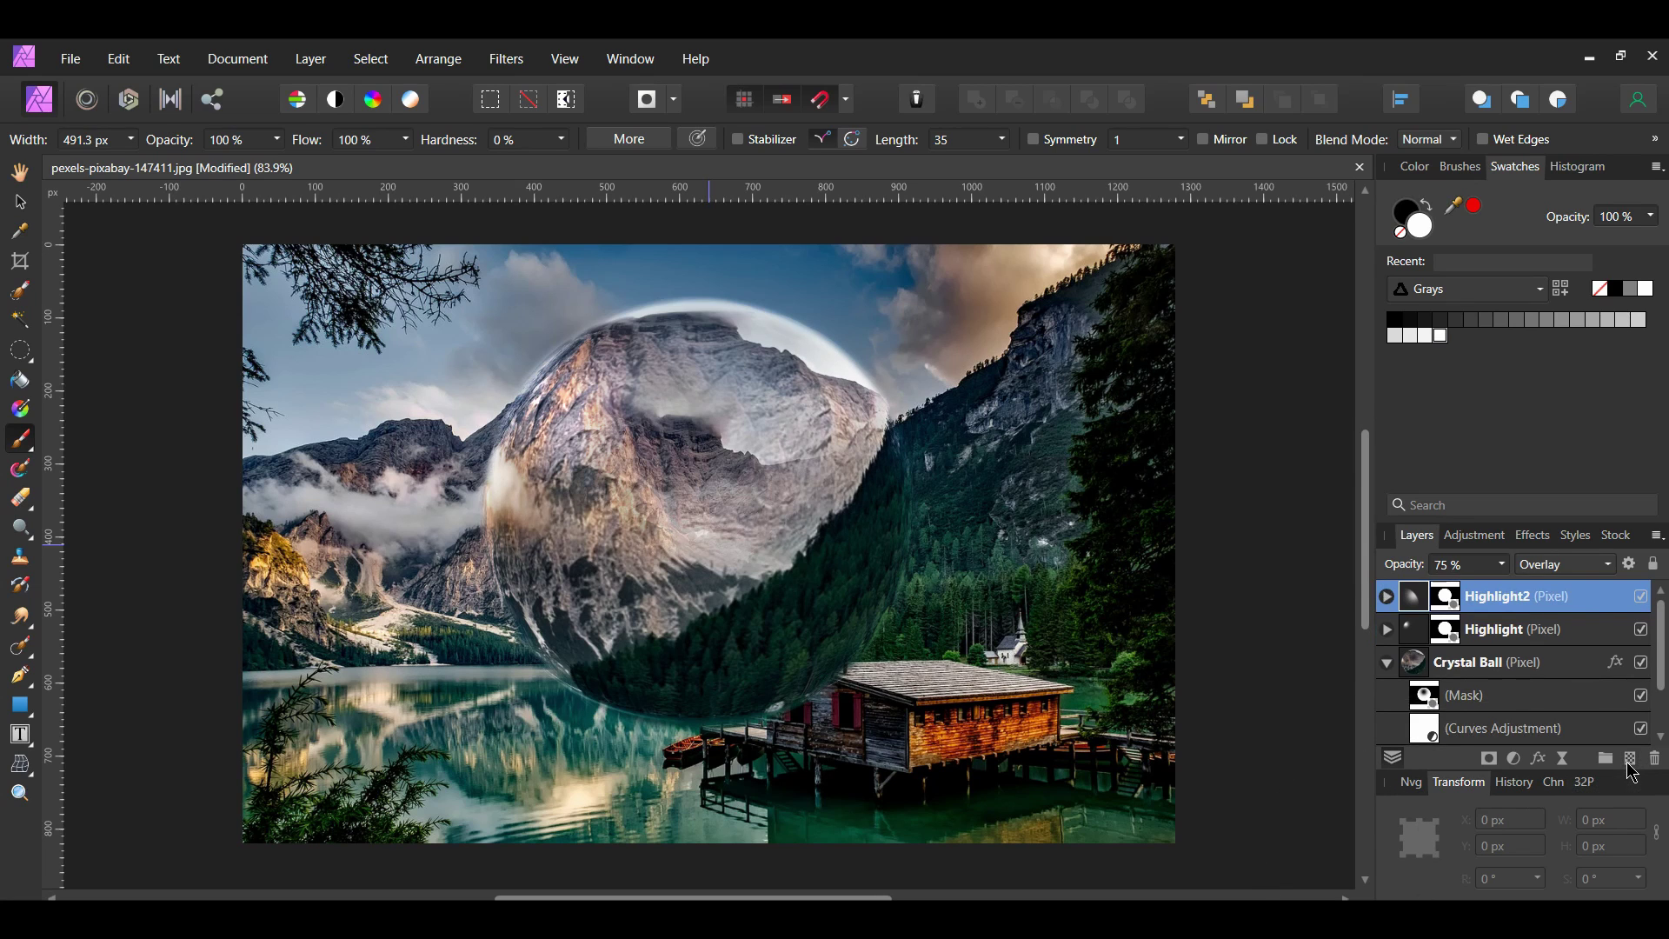
{"action": "left_click", "coordinate": [1631, 759]}
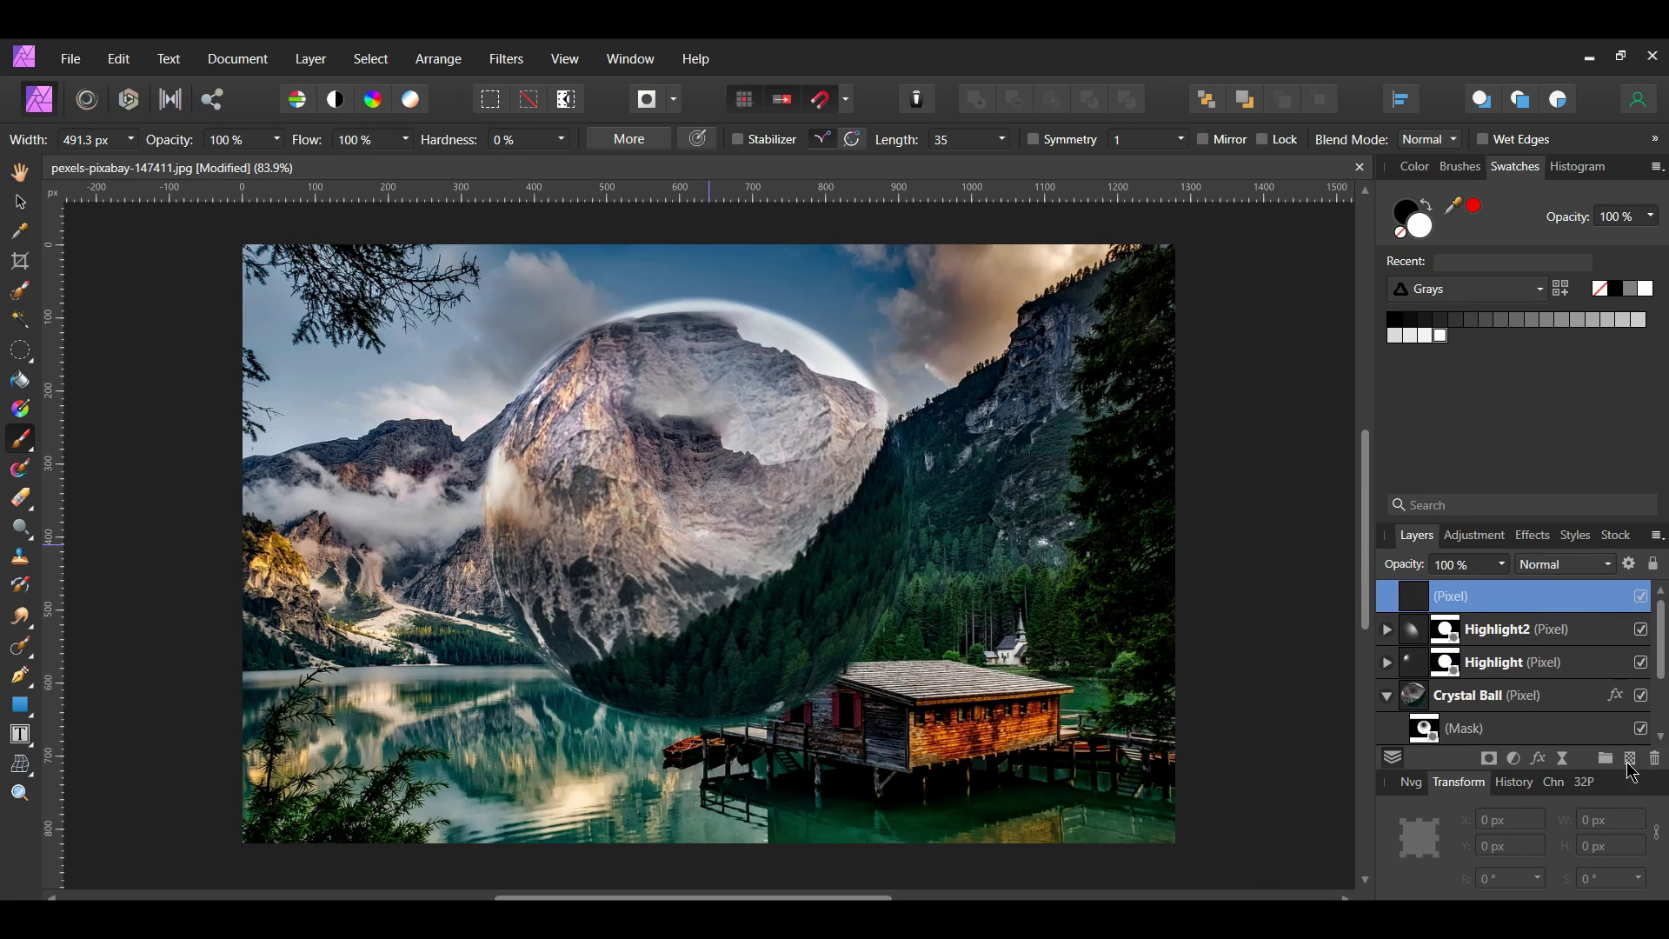
{"action": "double_click", "coordinate": [1483, 599]}
{"action": "type", "text": "Shadow"}
{"action": "key", "text": "Return"}
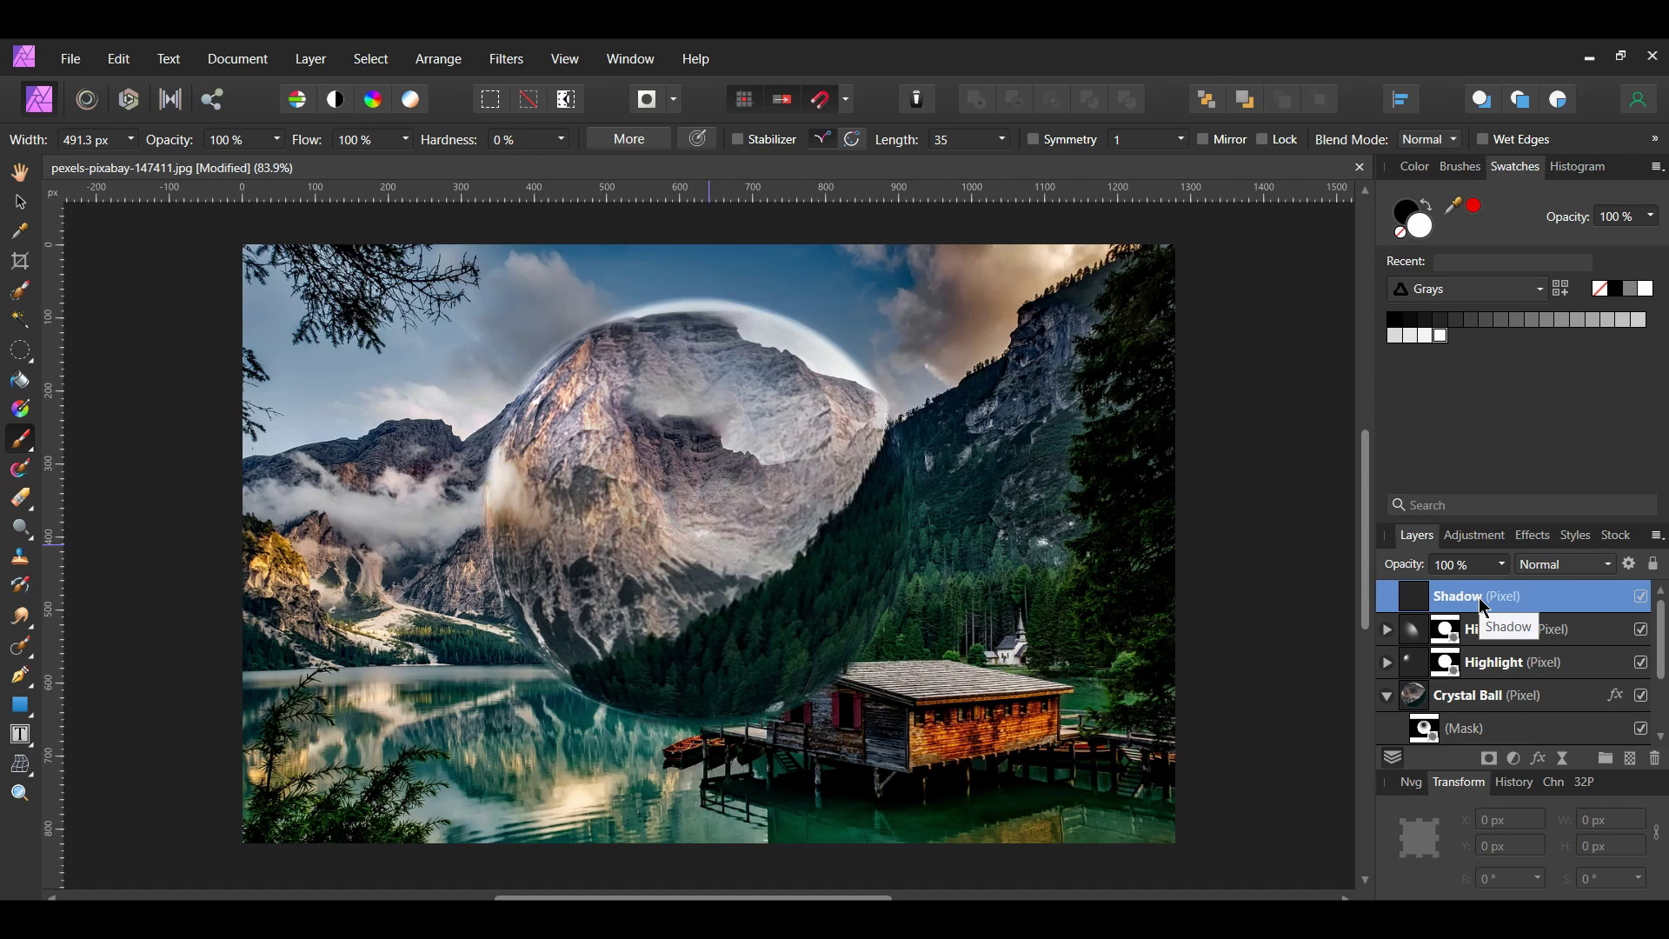
{"action": "left_click", "coordinate": [1274, 653]}
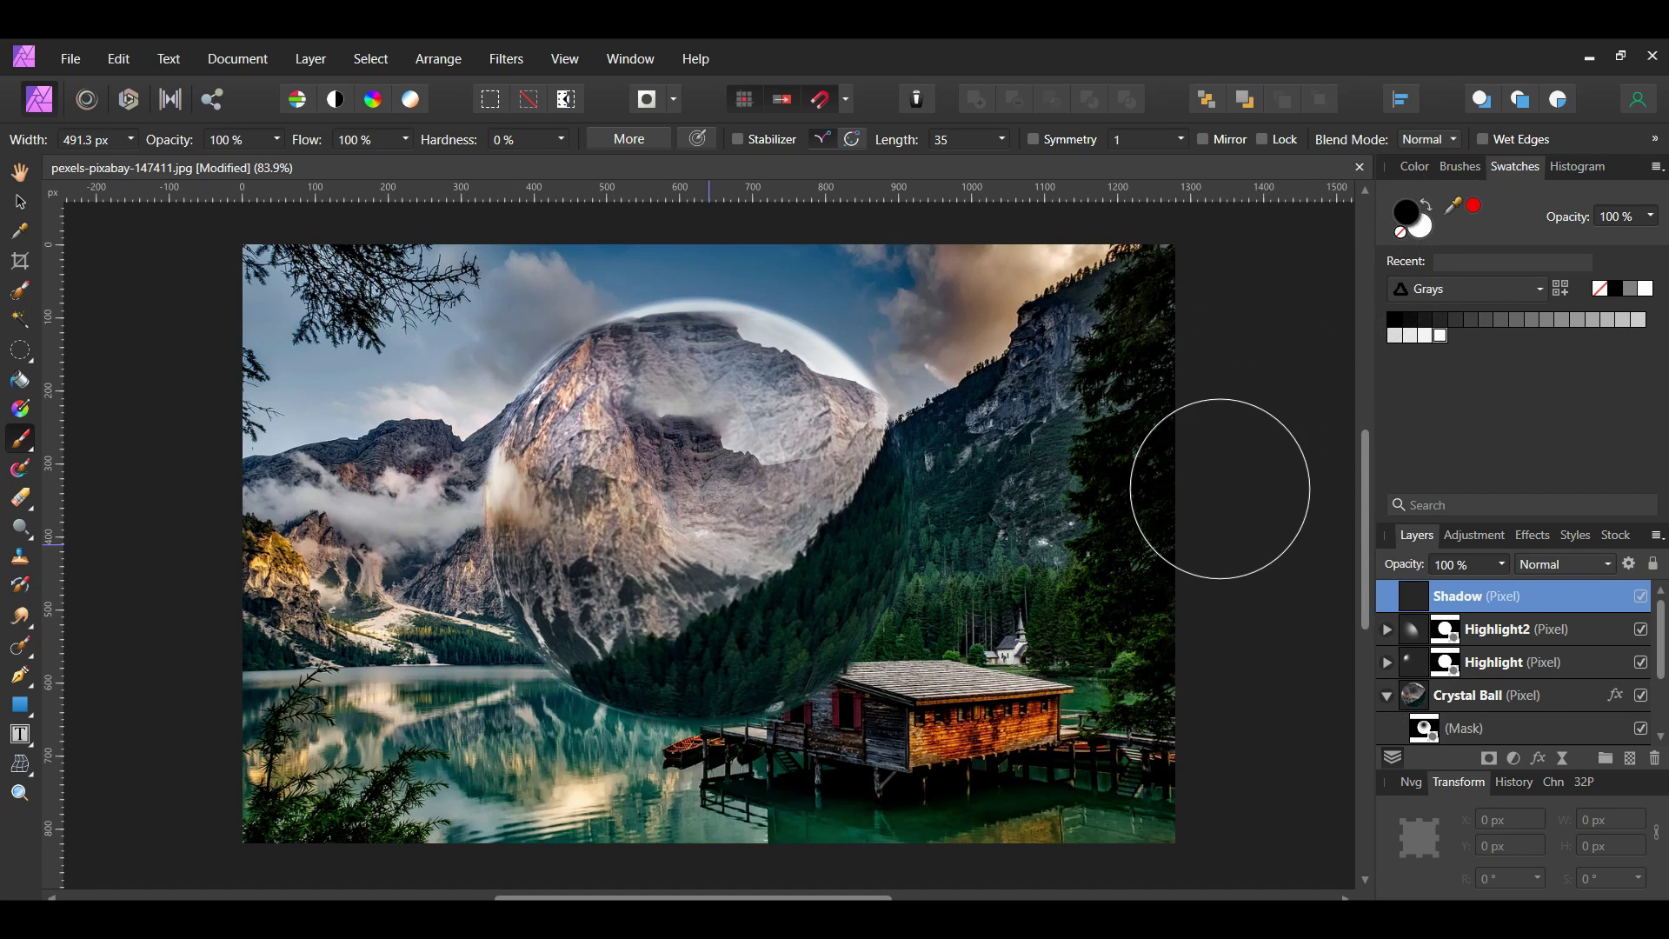
{"action": "key", "text": "bracketleft"}
{"action": "key", "text": "bracketleft"}
{"action": "key", "text": "bracketleft"}
{"action": "left_click", "coordinate": [861, 562]}
{"action": "mouse_move", "coordinate": [868, 557]}
{"action": "left_mouse_down"}
{"action": "mouse_move", "coordinate": [793, 672]}
{"action": "mouse_move", "coordinate": [644, 682]}
{"action": "mouse_move", "coordinate": [987, 671]}
{"action": "mouse_move", "coordinate": [1069, 599]}
{"action": "left_mouse_up"}
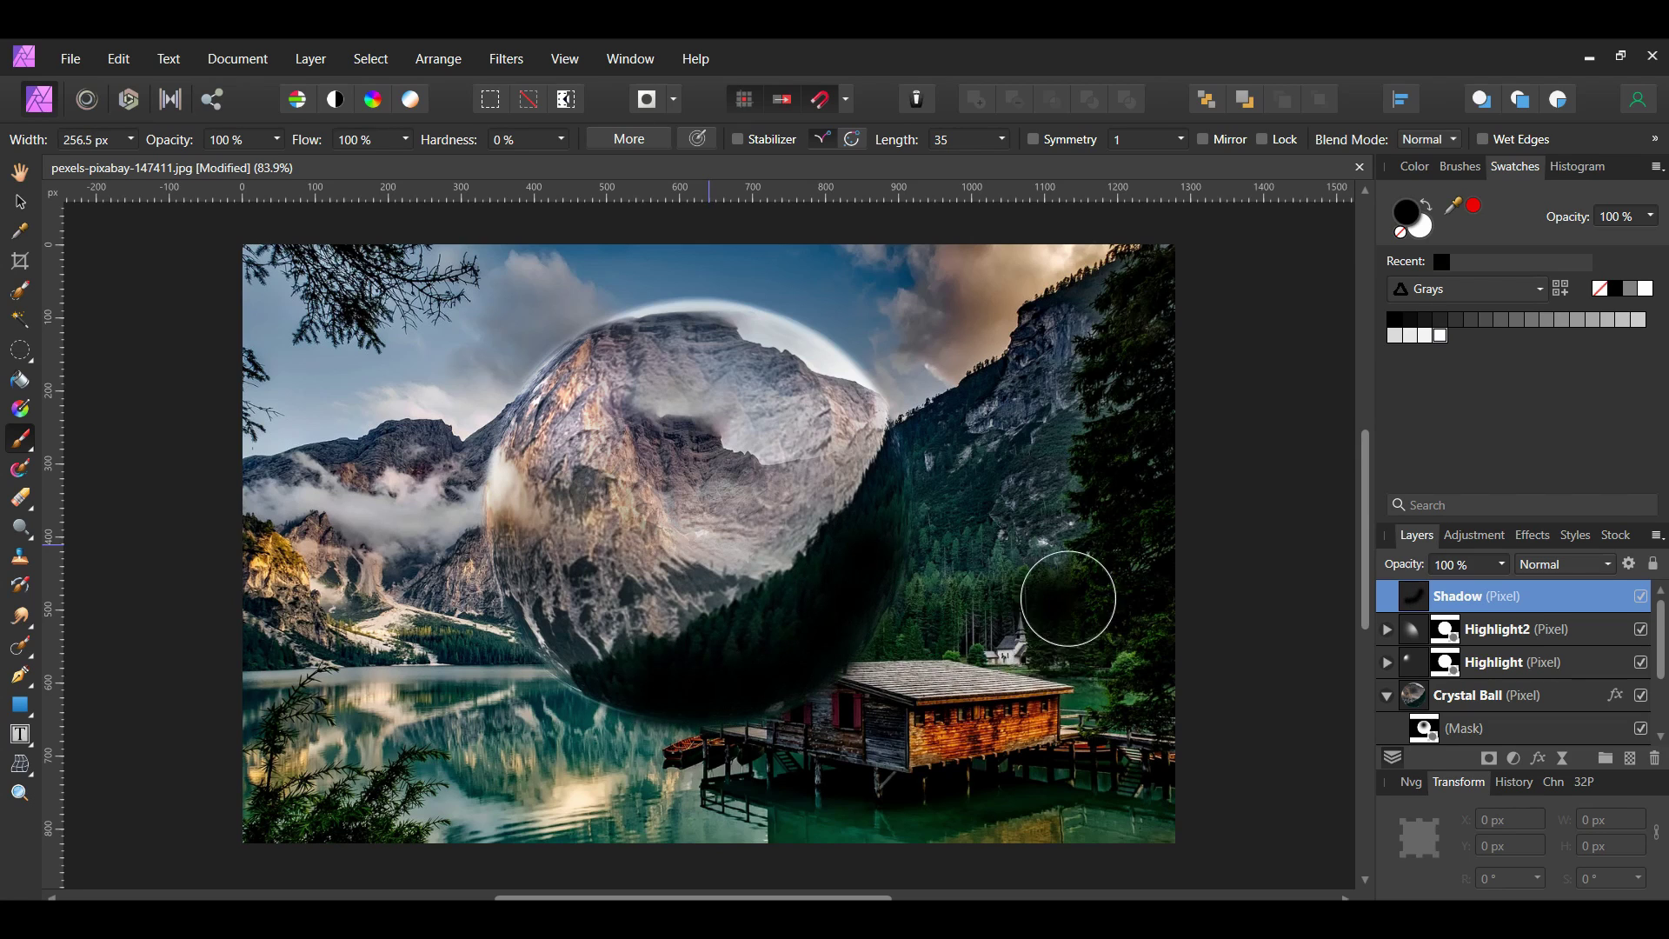
Blend the Shadow layer as Soft Light at 60% opacity, then add an empty layer above it.
{"action": "left_click", "coordinate": [1608, 565]}
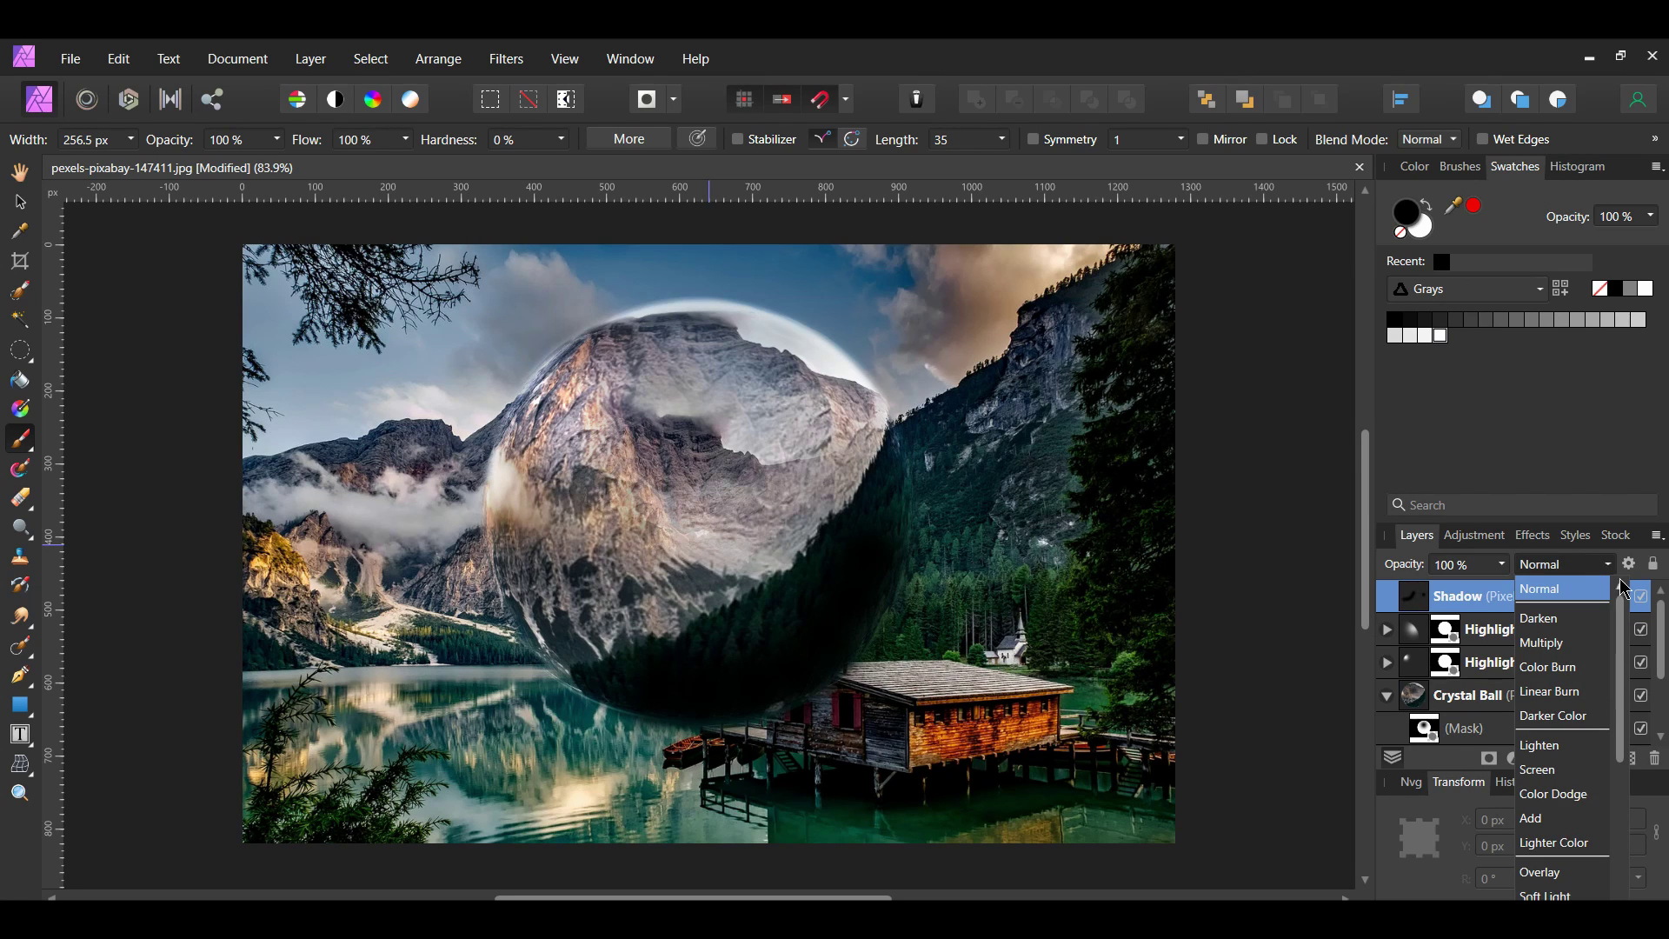
{"action": "left_click", "coordinate": [1584, 897]}
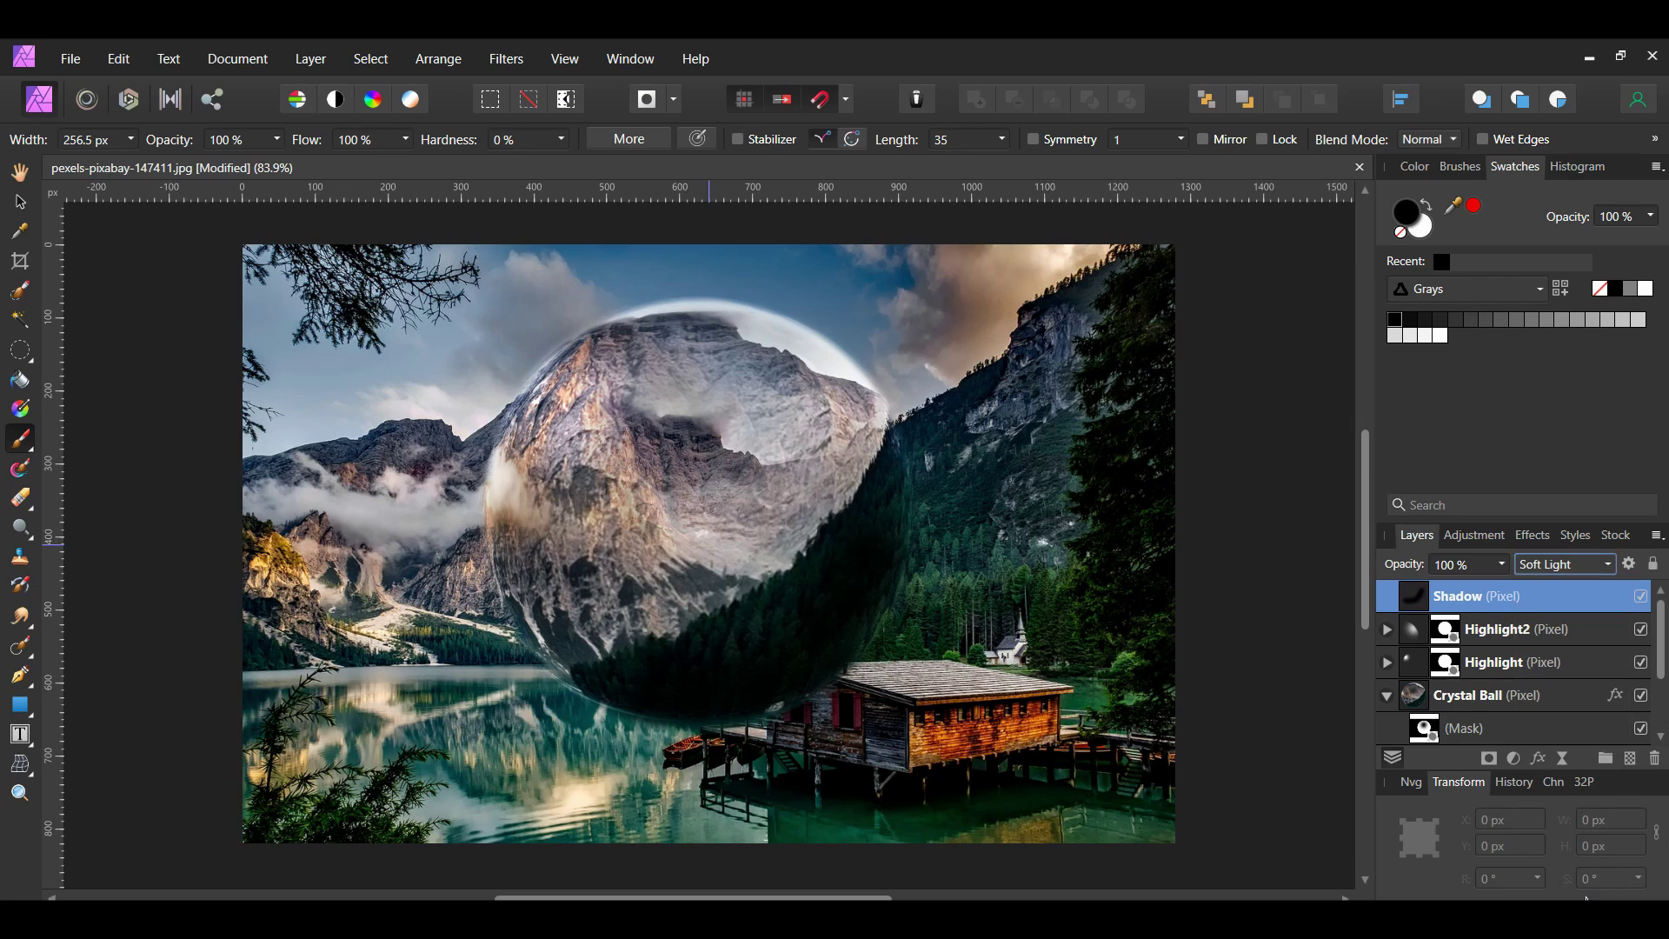
{"action": "left_click", "coordinate": [1464, 564]}
{"action": "type", "text": "60"}
{"action": "key", "text": "Return"}
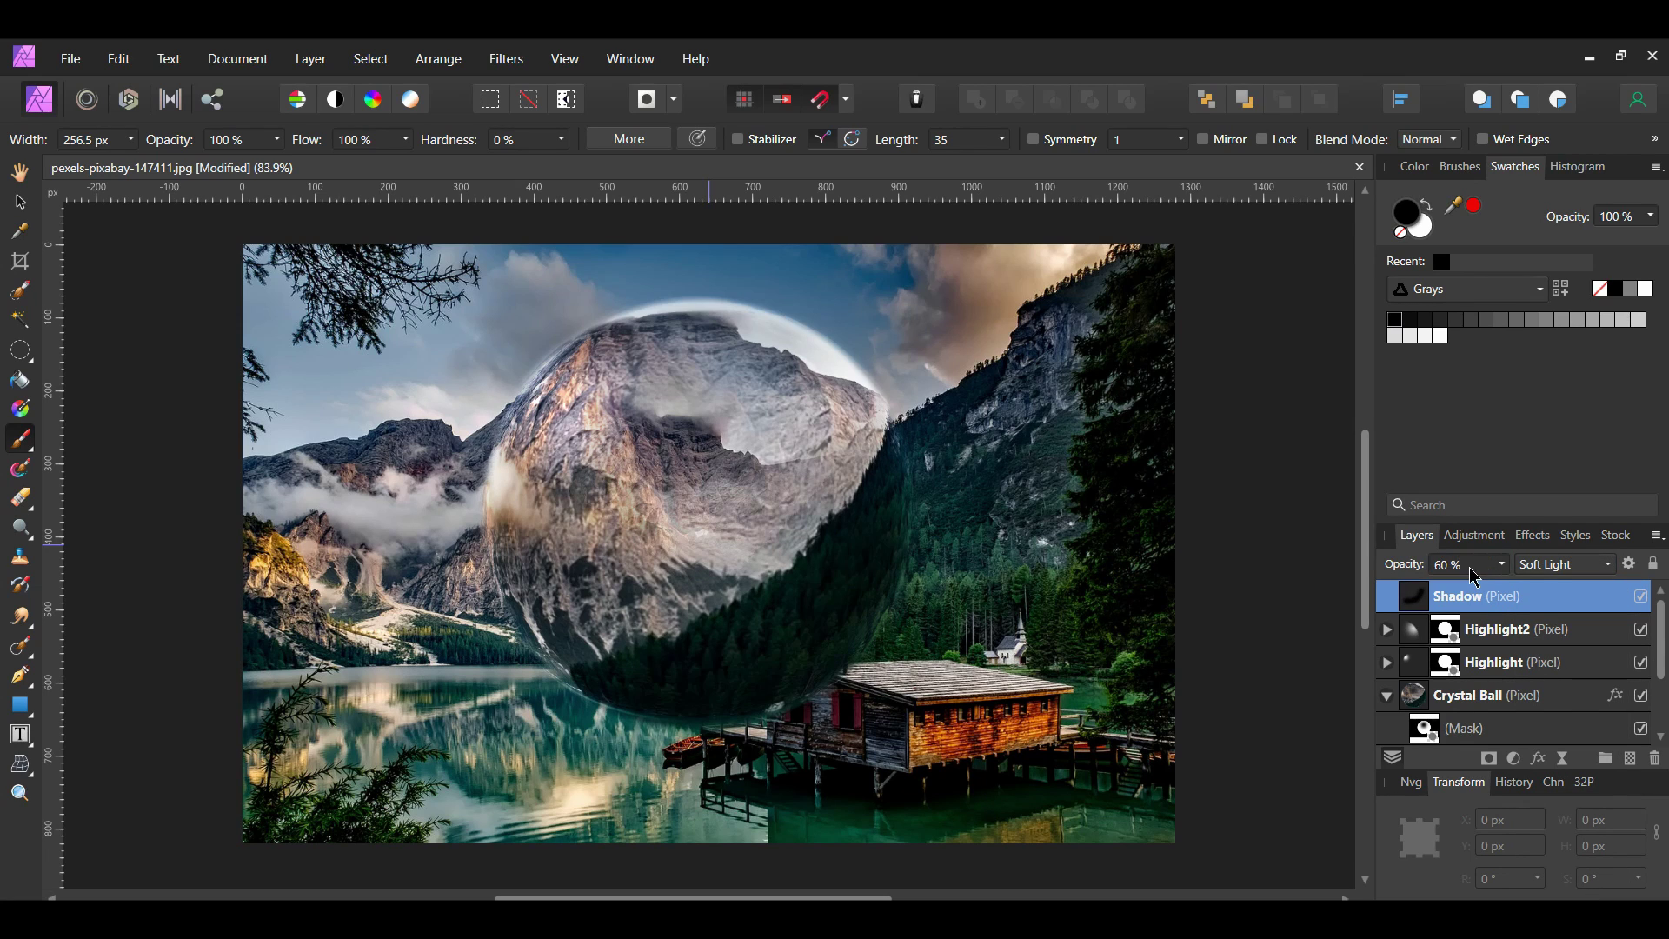
{"action": "left_click", "coordinate": [1640, 598]}
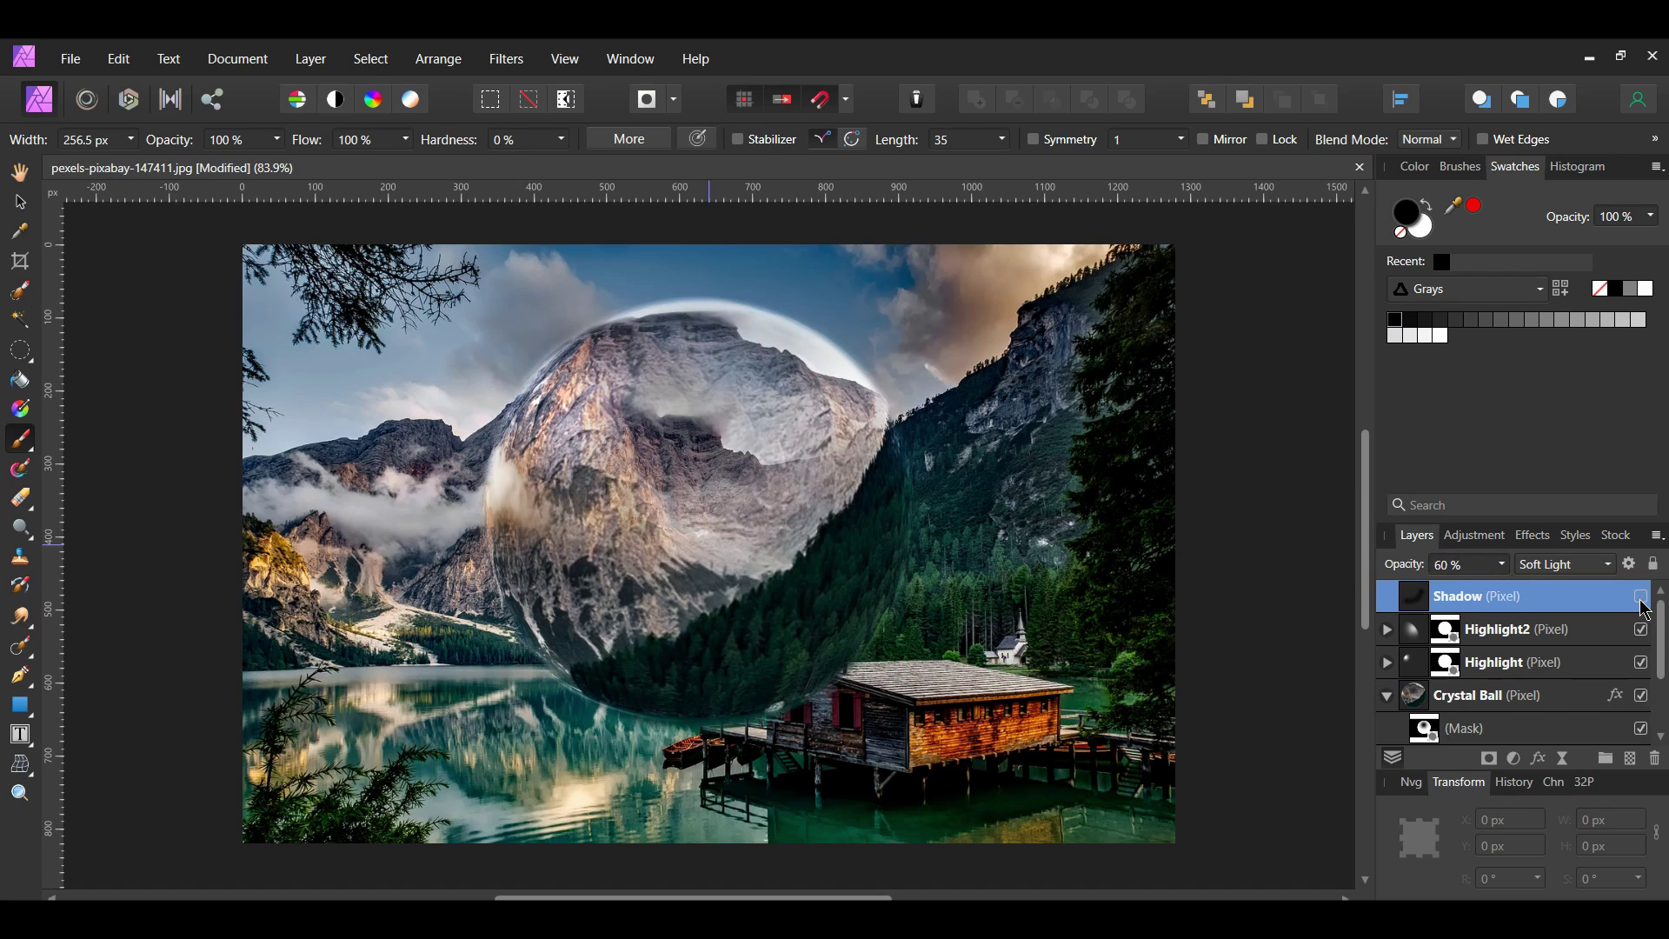
{"action": "left_click", "coordinate": [1640, 598]}
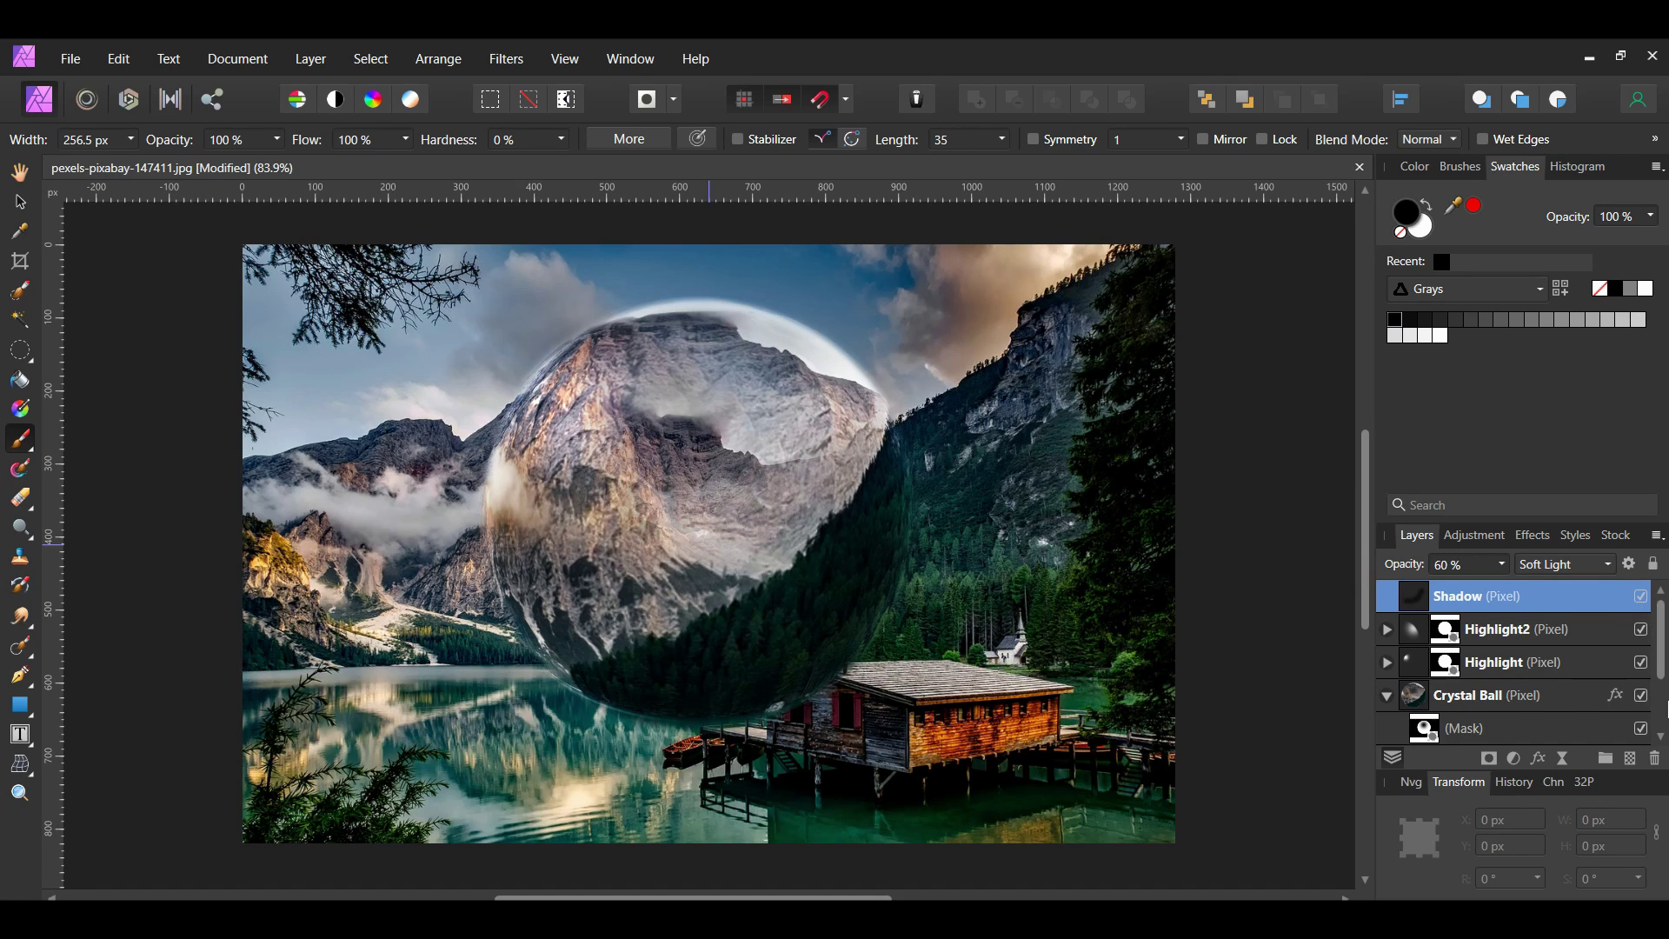
{"action": "left_click", "coordinate": [1631, 761]}
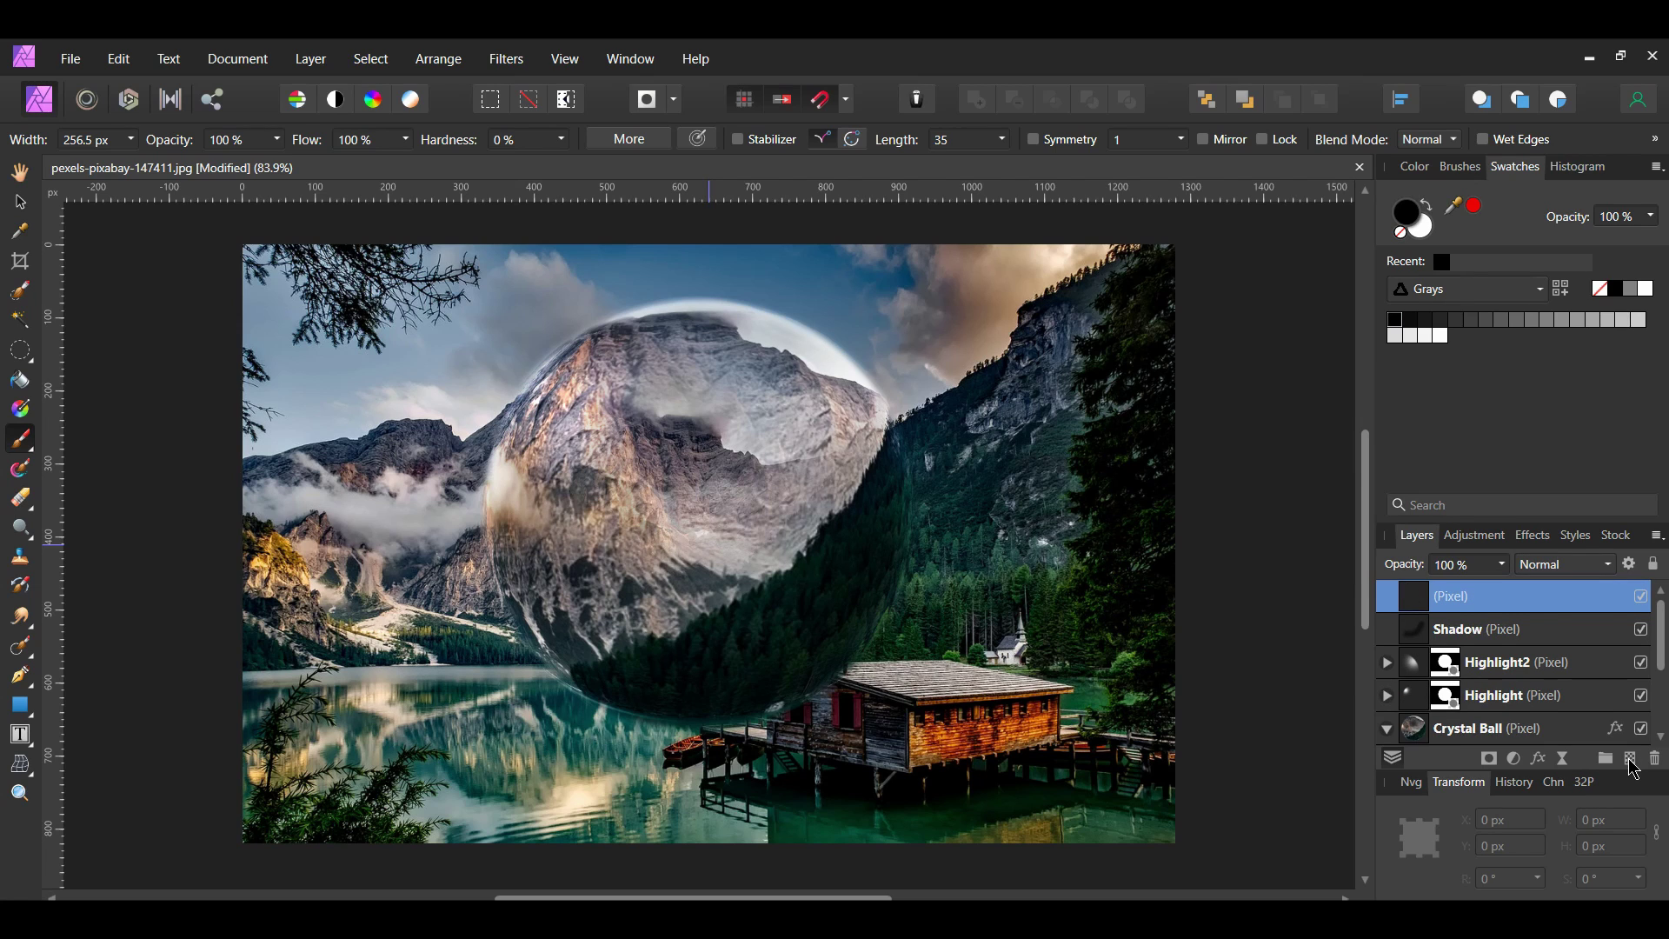
Load the crystal ball's outline as a selection on the new top layer.
{"action": "scroll", "coordinate": [1478, 687], "scroll_direction": "down", "scroll_amount": 3}
{"action": "left_click", "coordinate": [1393, 670]}
{"action": "left_click_drag", "start_coordinate": [1394, 670], "coordinate": [1381, 621]}
{"action": "left_click", "coordinate": [1422, 666], "text": "ctrl"}
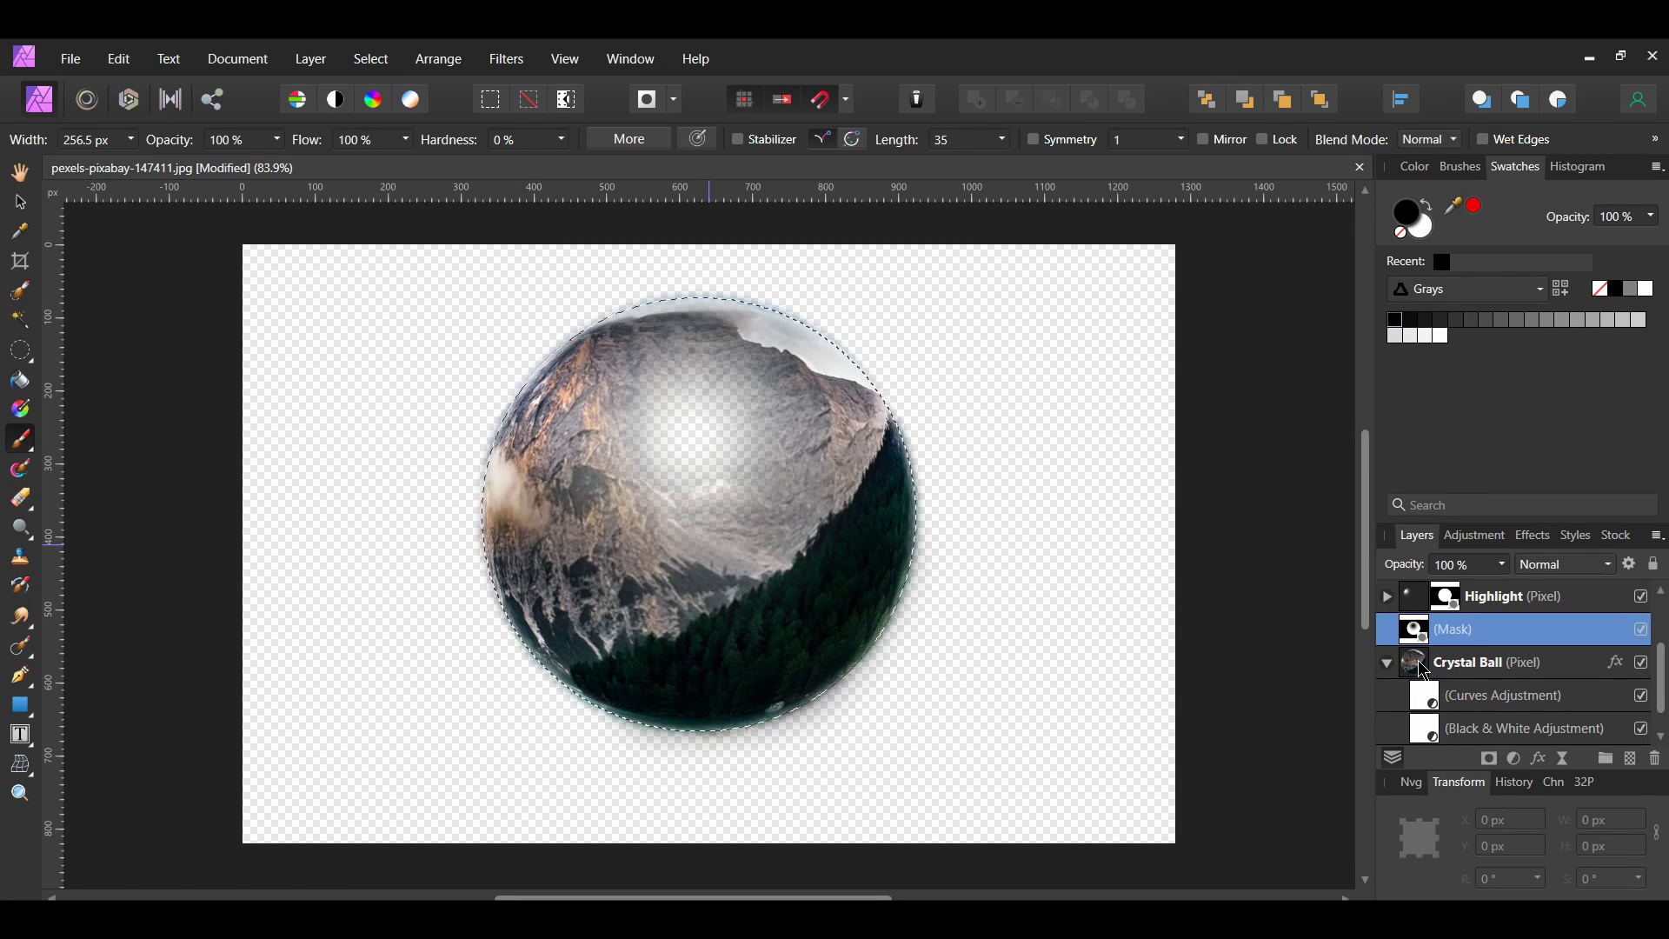
{"action": "scroll", "coordinate": [1469, 643], "scroll_direction": "up", "scroll_amount": 3}
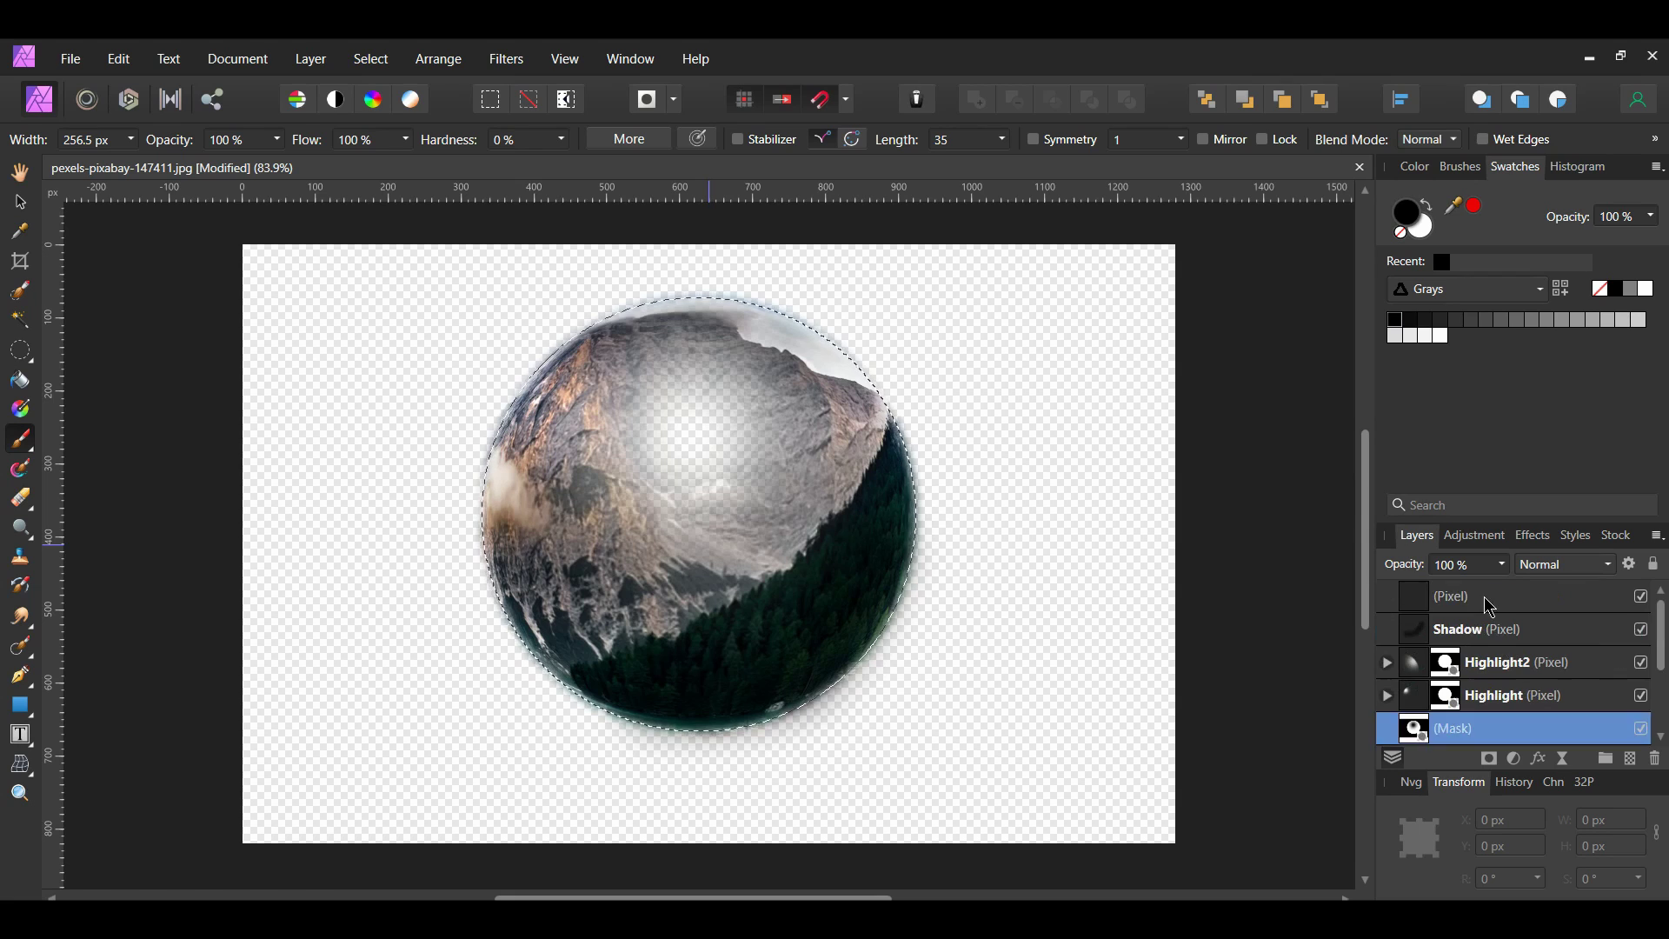
{"action": "left_click", "coordinate": [1489, 606]}
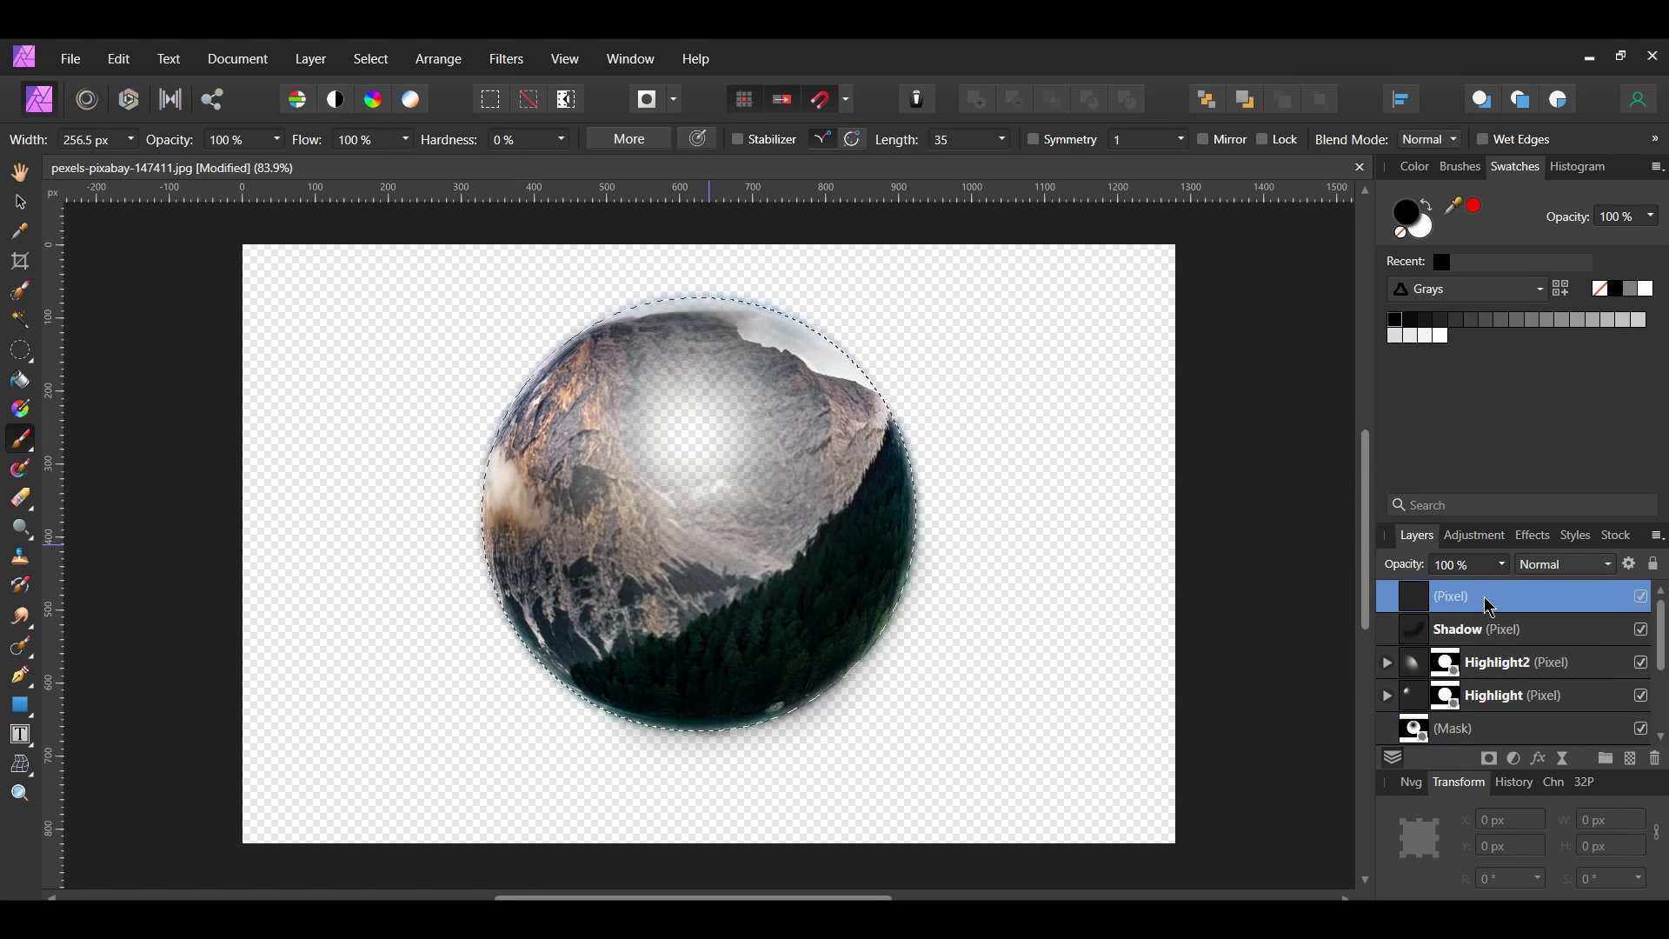
Fill the ball selection with white, deselect, and return the mask to Crystal Ball.
{"action": "key", "text": "x"}
{"action": "left_click", "coordinate": [118, 60]}
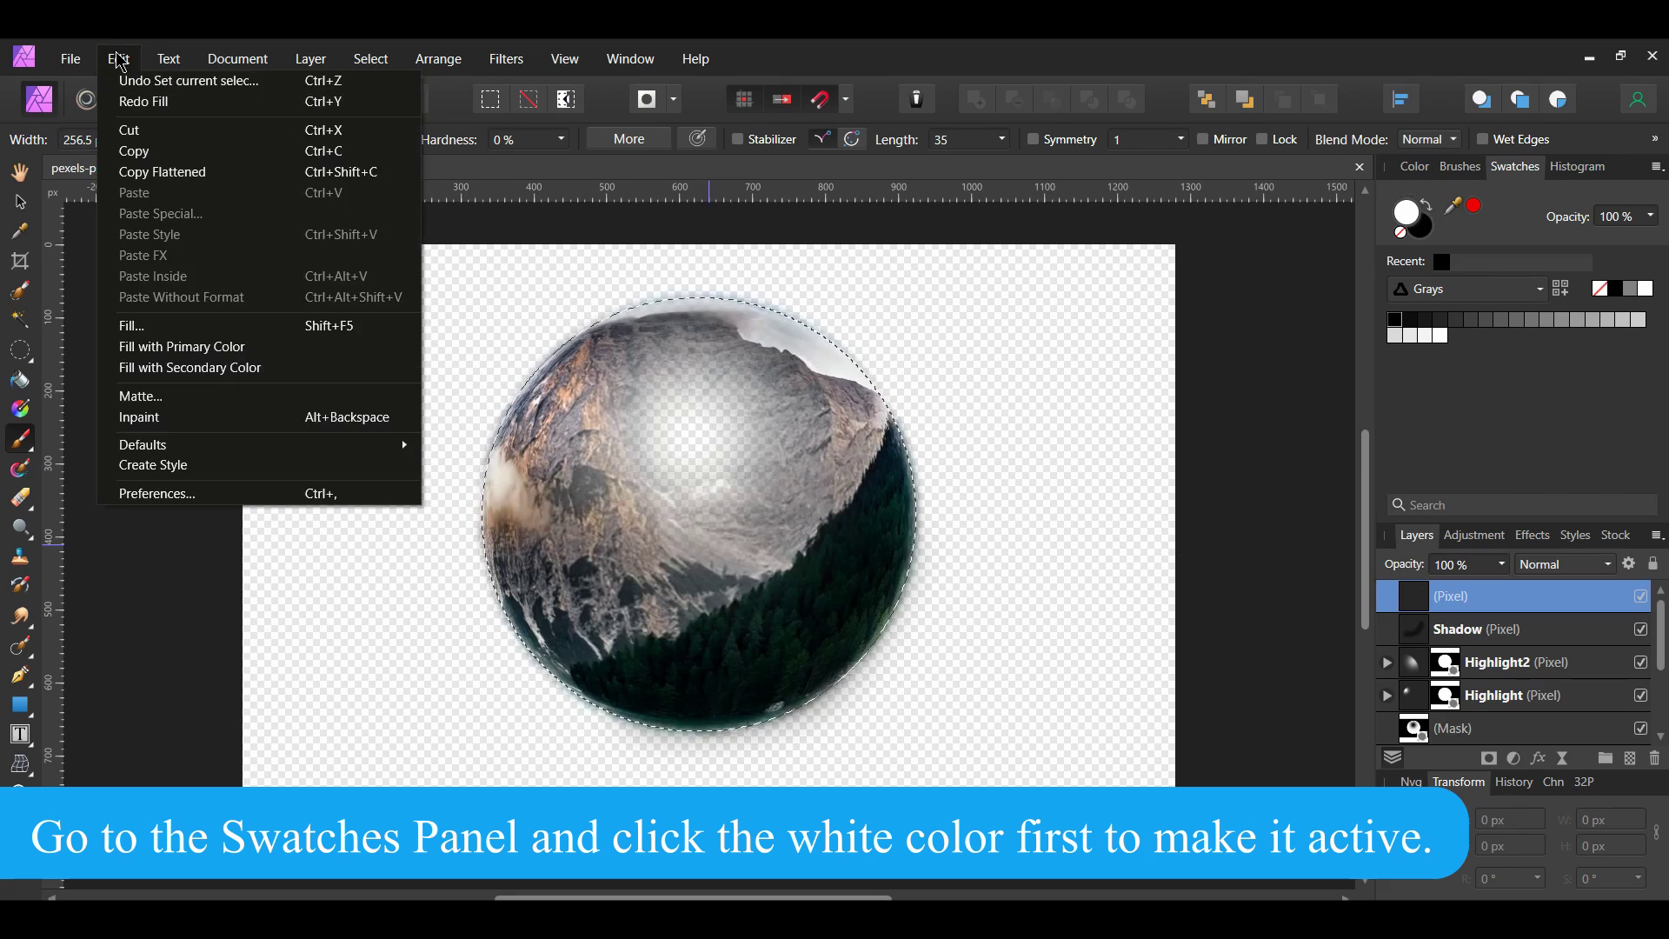
{"action": "left_click", "coordinate": [169, 368]}
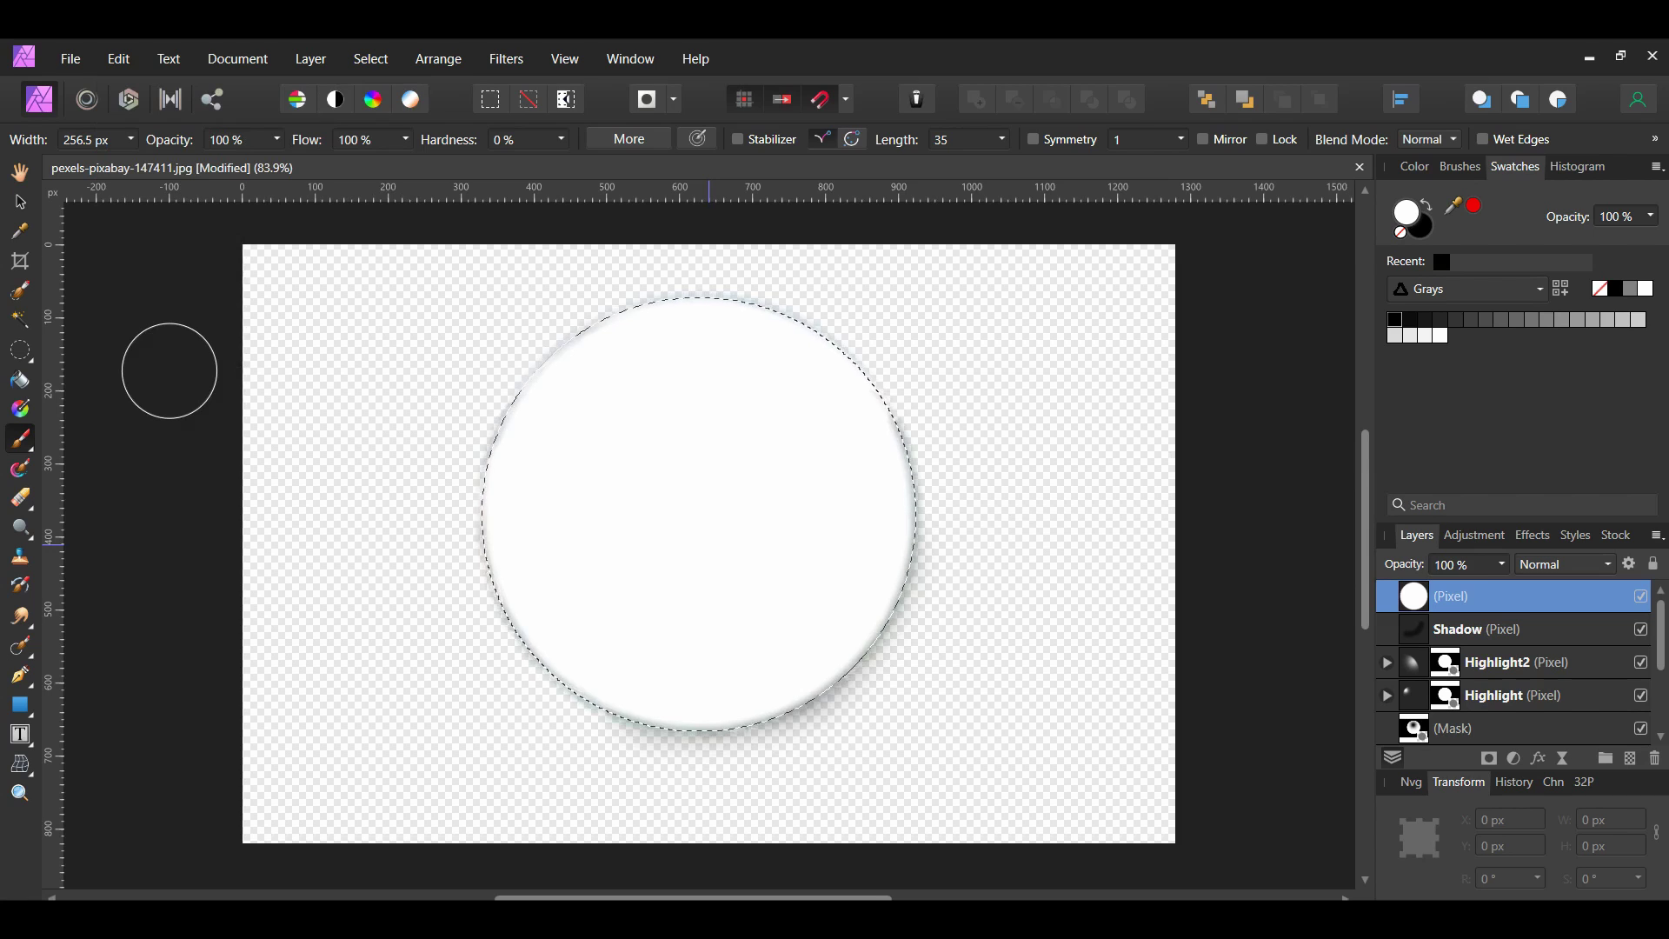
{"action": "key", "text": "ctrl+d"}
{"action": "scroll", "coordinate": [1385, 644], "scroll_direction": "down", "scroll_amount": 2}
{"action": "left_click_drag", "start_coordinate": [1386, 644], "coordinate": [1448, 693]}
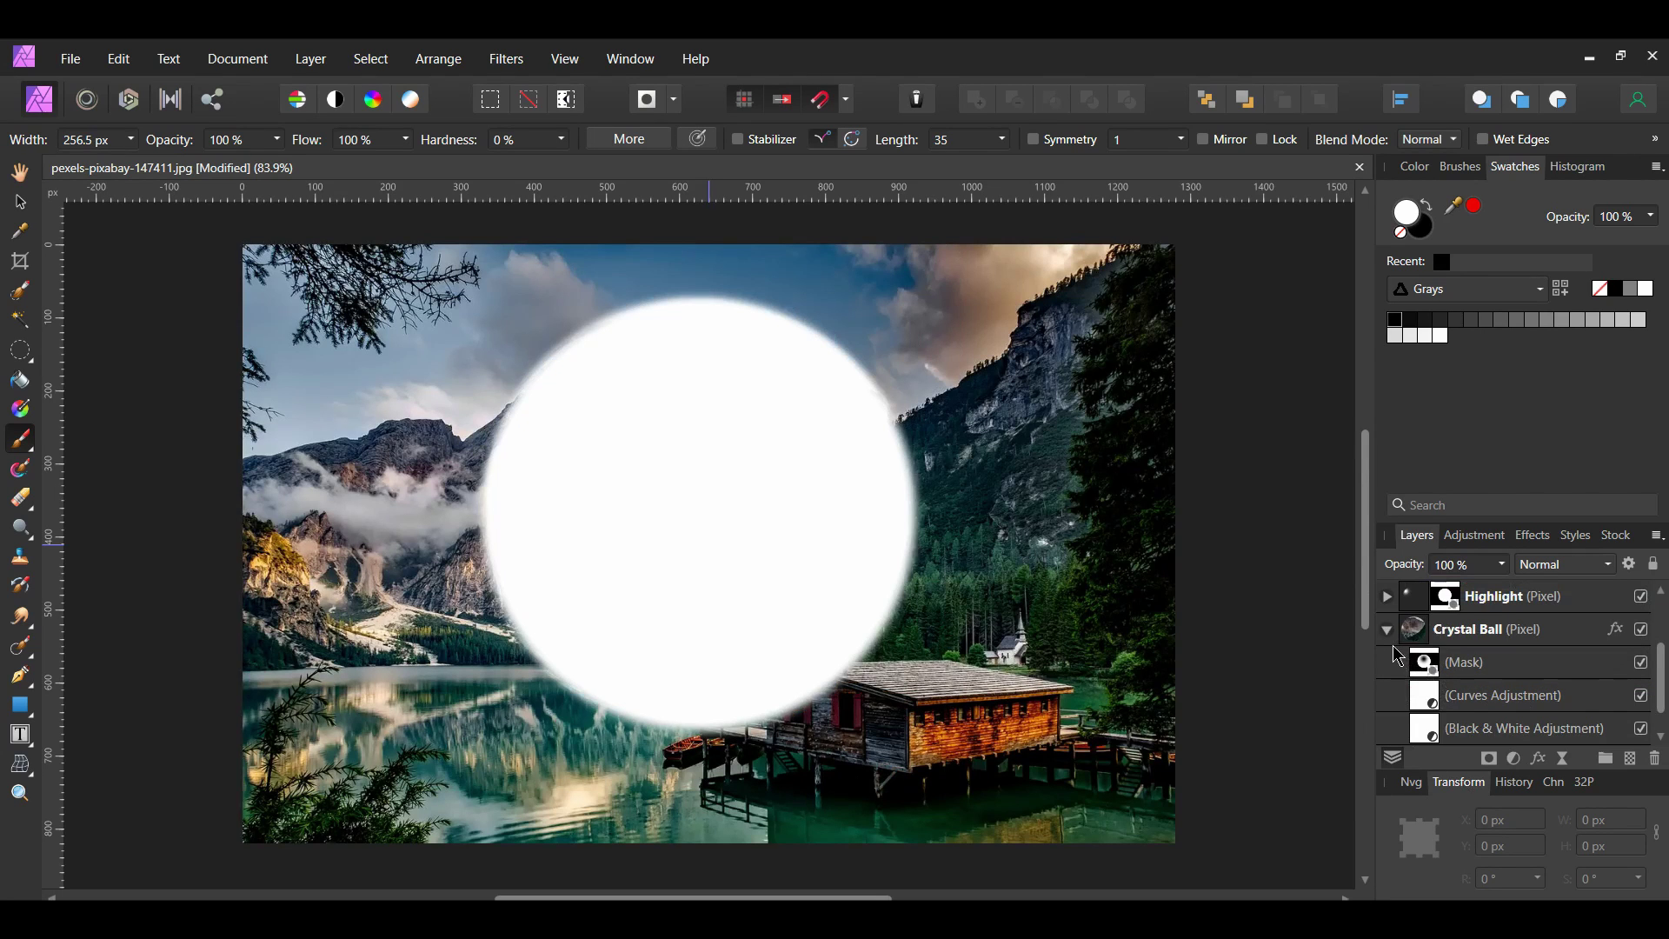
{"action": "scroll", "coordinate": [1397, 654], "scroll_direction": "up", "scroll_amount": 2}
Give the white circle layer an Overlay Inner Glow at 60% opacity with an 80 px radius.
{"action": "left_click", "coordinate": [1538, 758]}
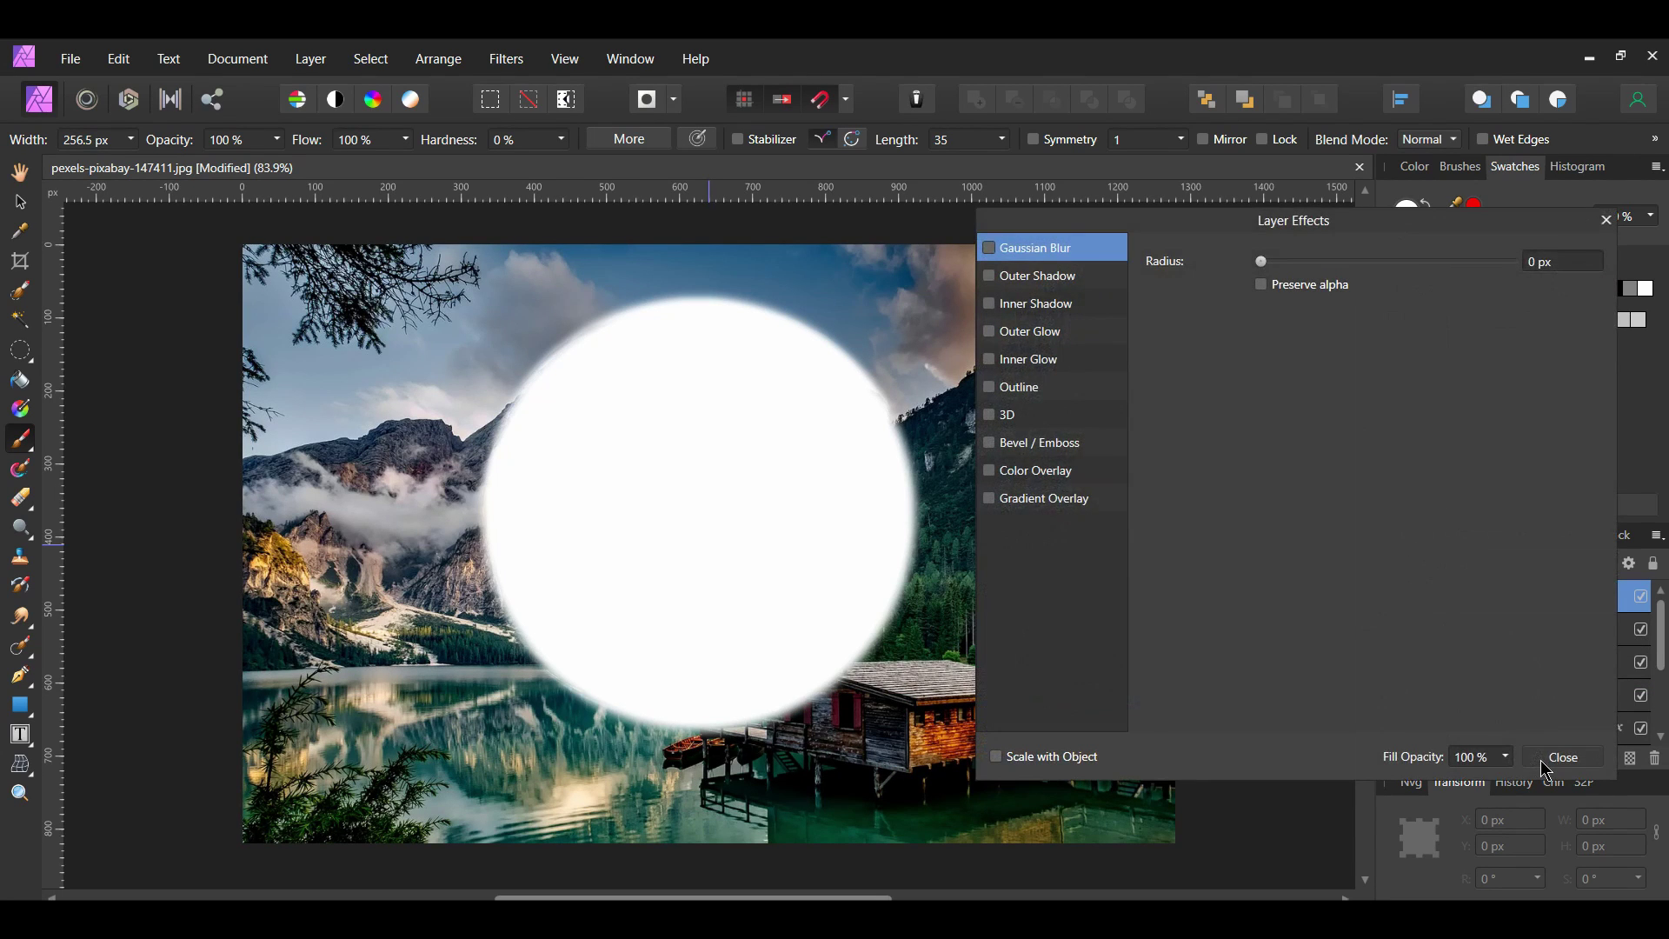
{"action": "left_click", "coordinate": [1078, 360]}
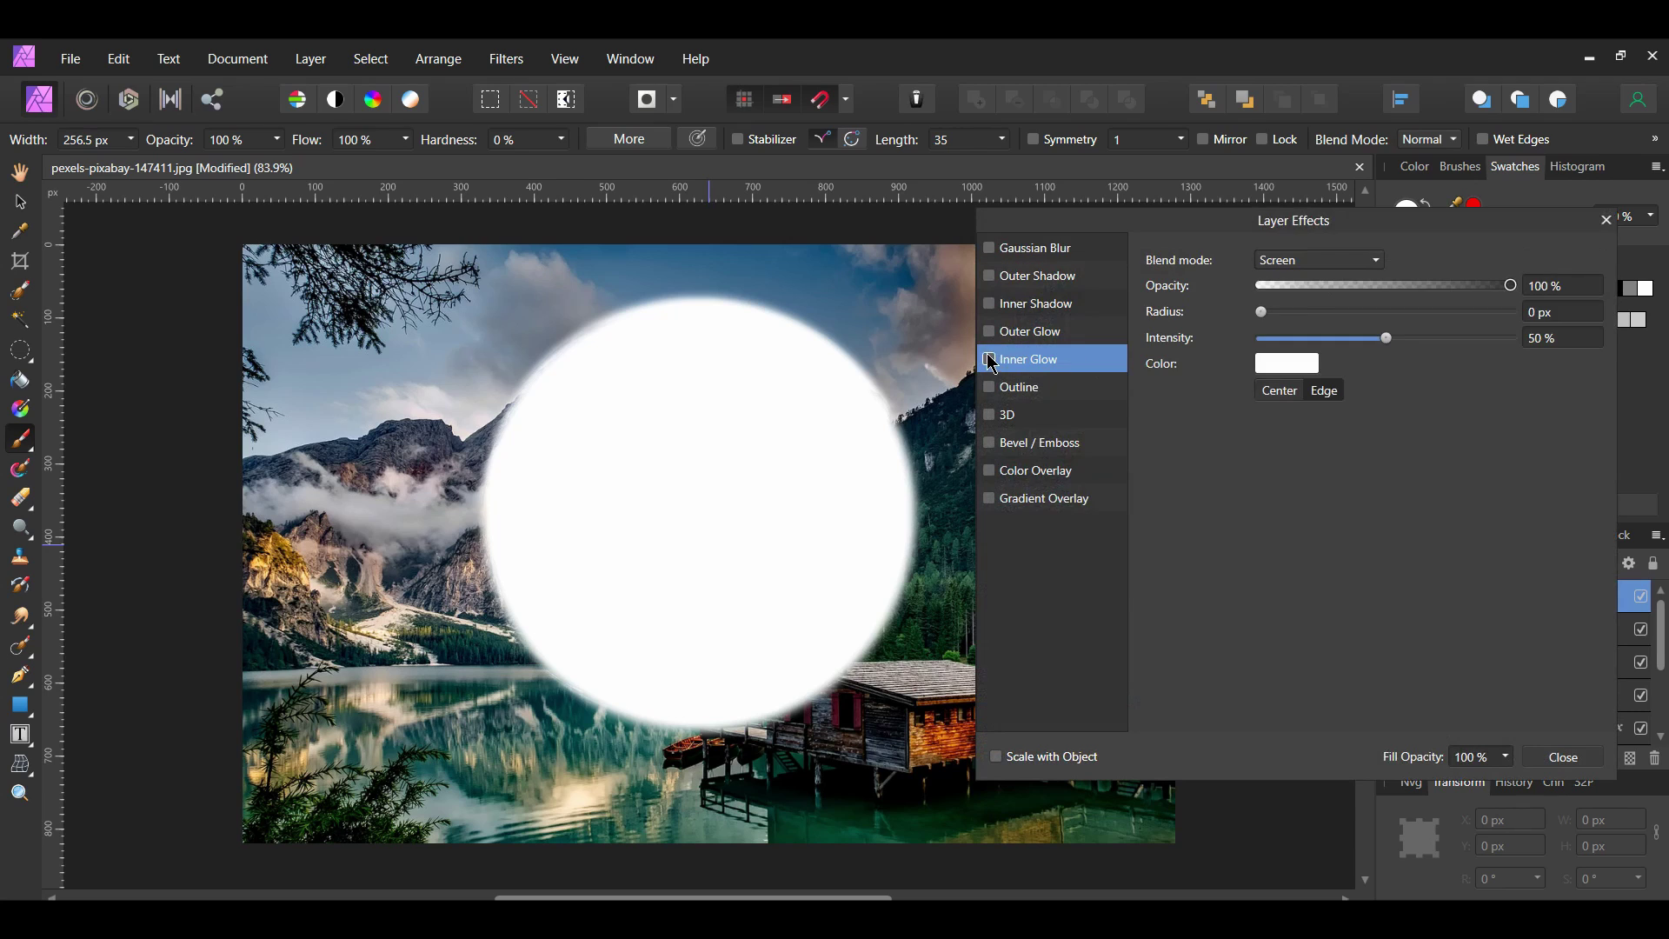
{"action": "left_click", "coordinate": [990, 360]}
{"action": "left_click", "coordinate": [1296, 262]}
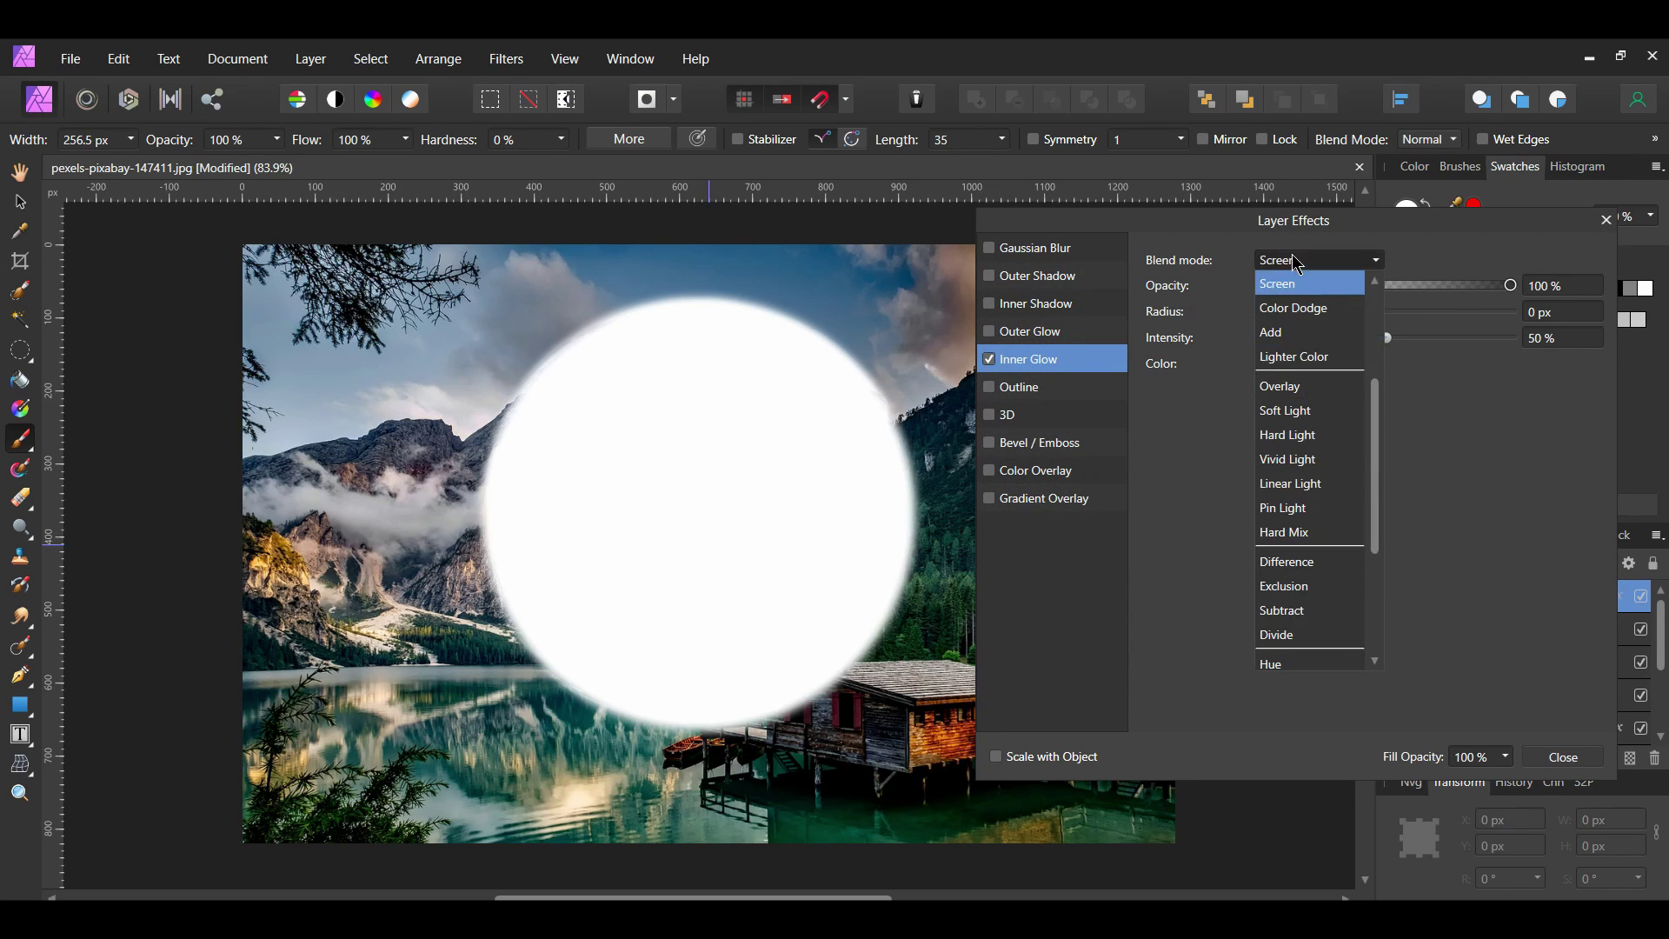
{"action": "left_click", "coordinate": [1303, 388]}
{"action": "left_click", "coordinate": [1582, 284]}
{"action": "type", "text": "60"}
{"action": "key", "text": "Return"}
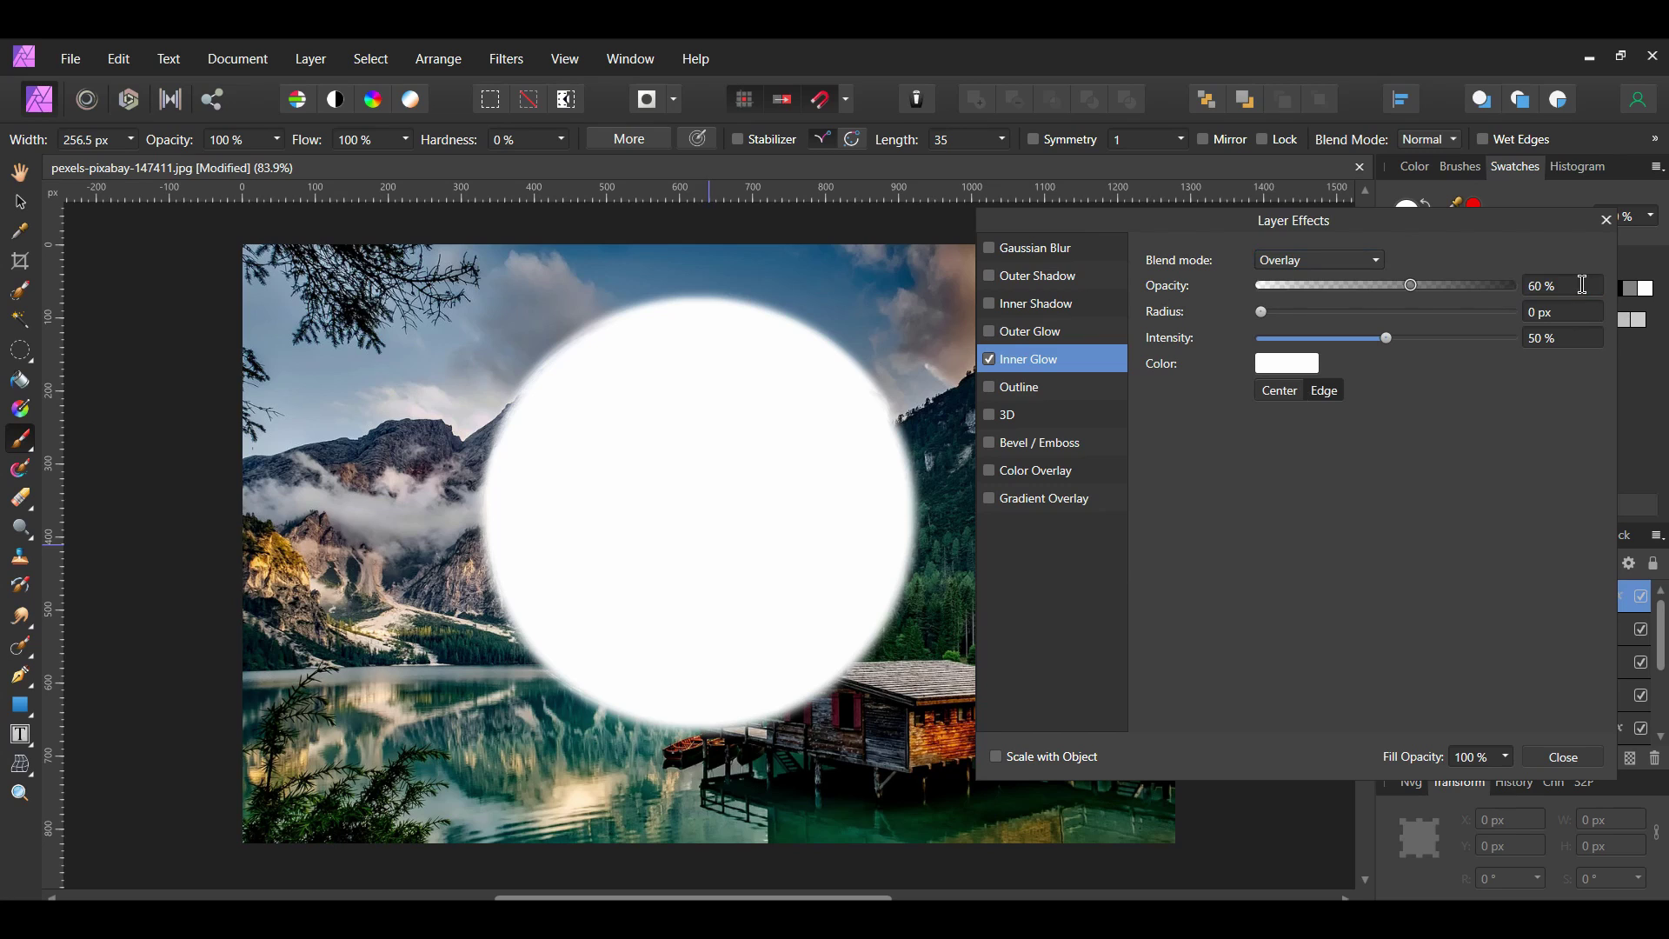
{"action": "left_click", "coordinate": [1562, 313]}
{"action": "type", "text": "80"}
{"action": "key", "text": "Return"}
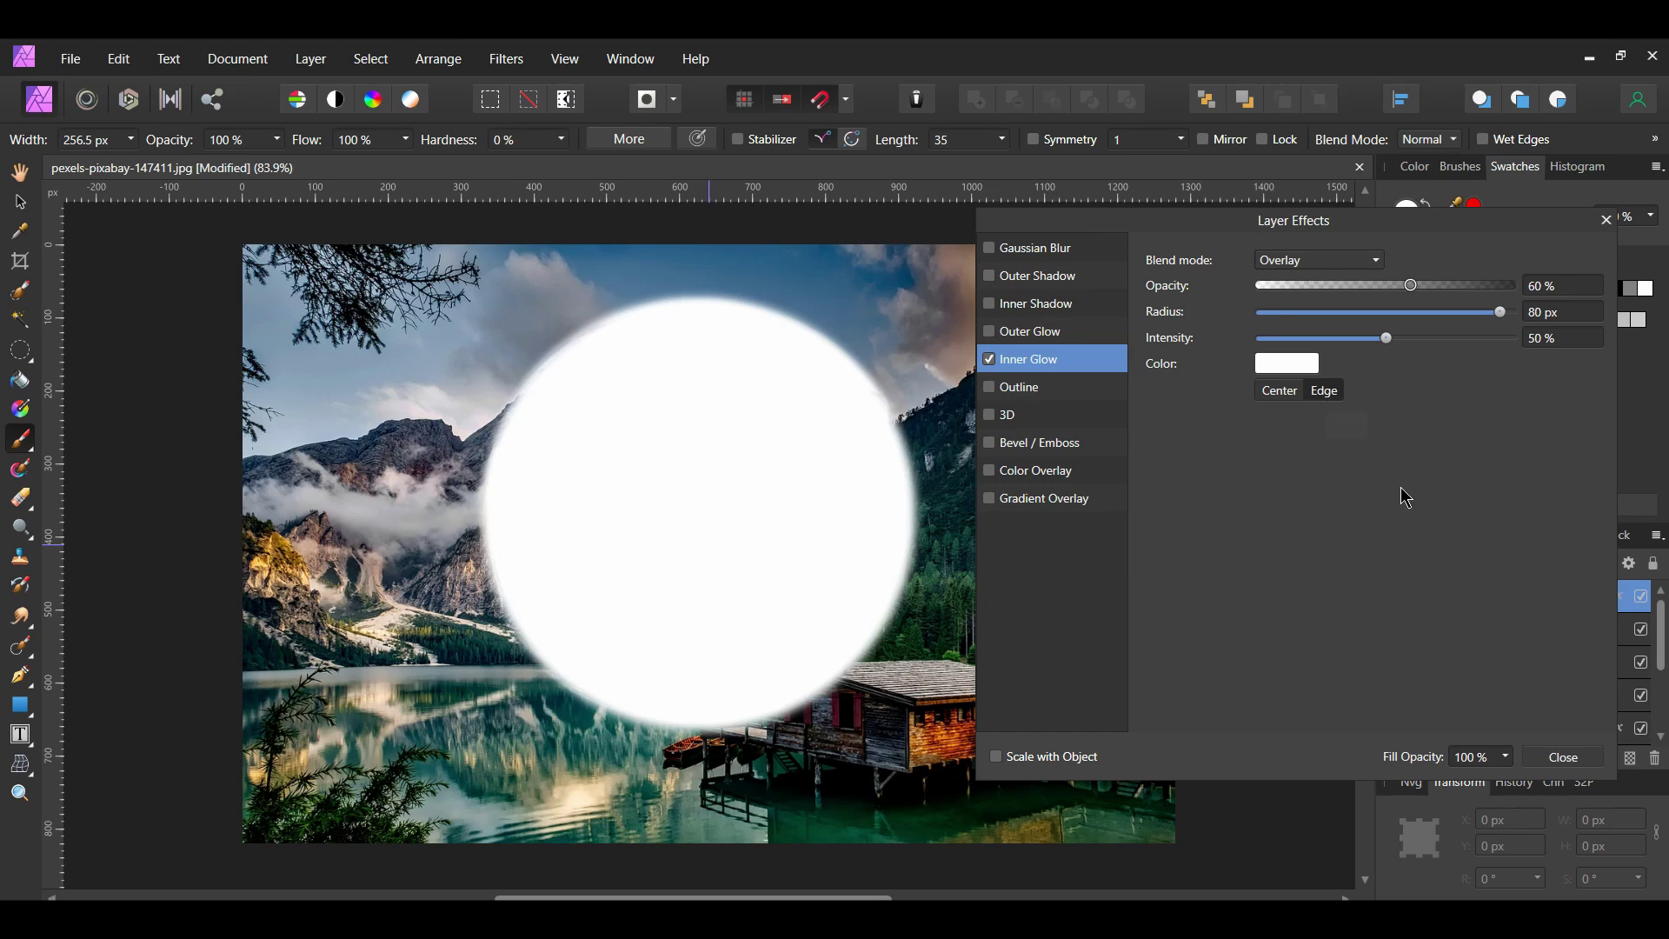
{"action": "left_click", "coordinate": [1606, 220]}
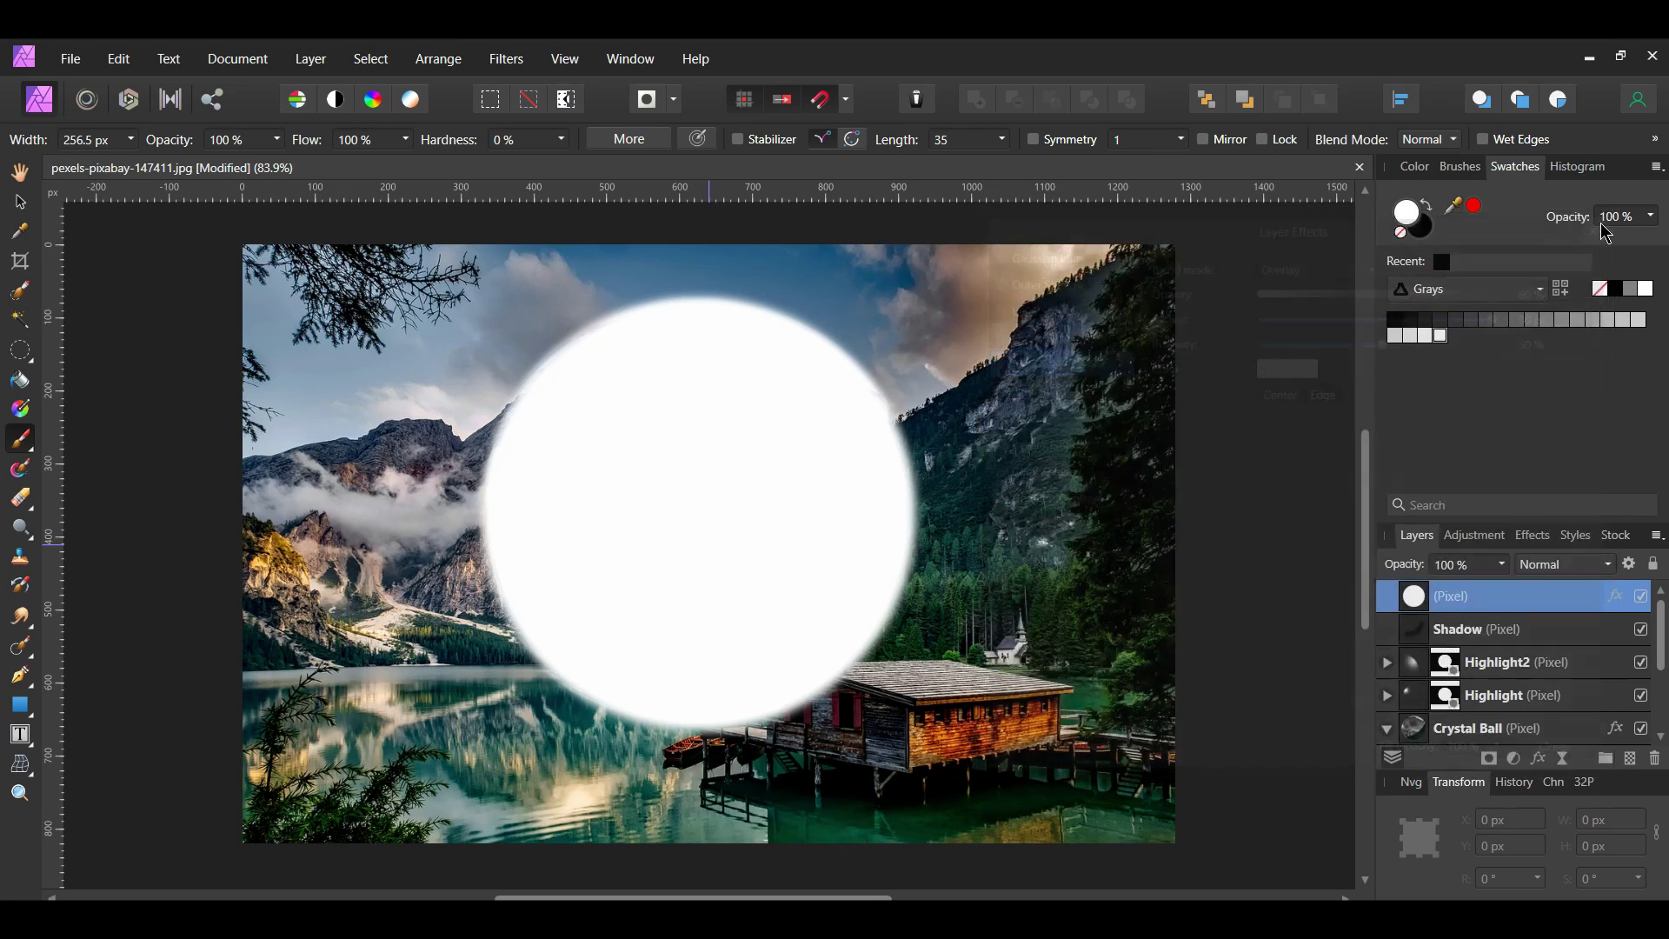
Blend the white circle as Overlay at 20% opacity, then add an empty pixel layer on top.
{"action": "left_click", "coordinate": [1608, 576]}
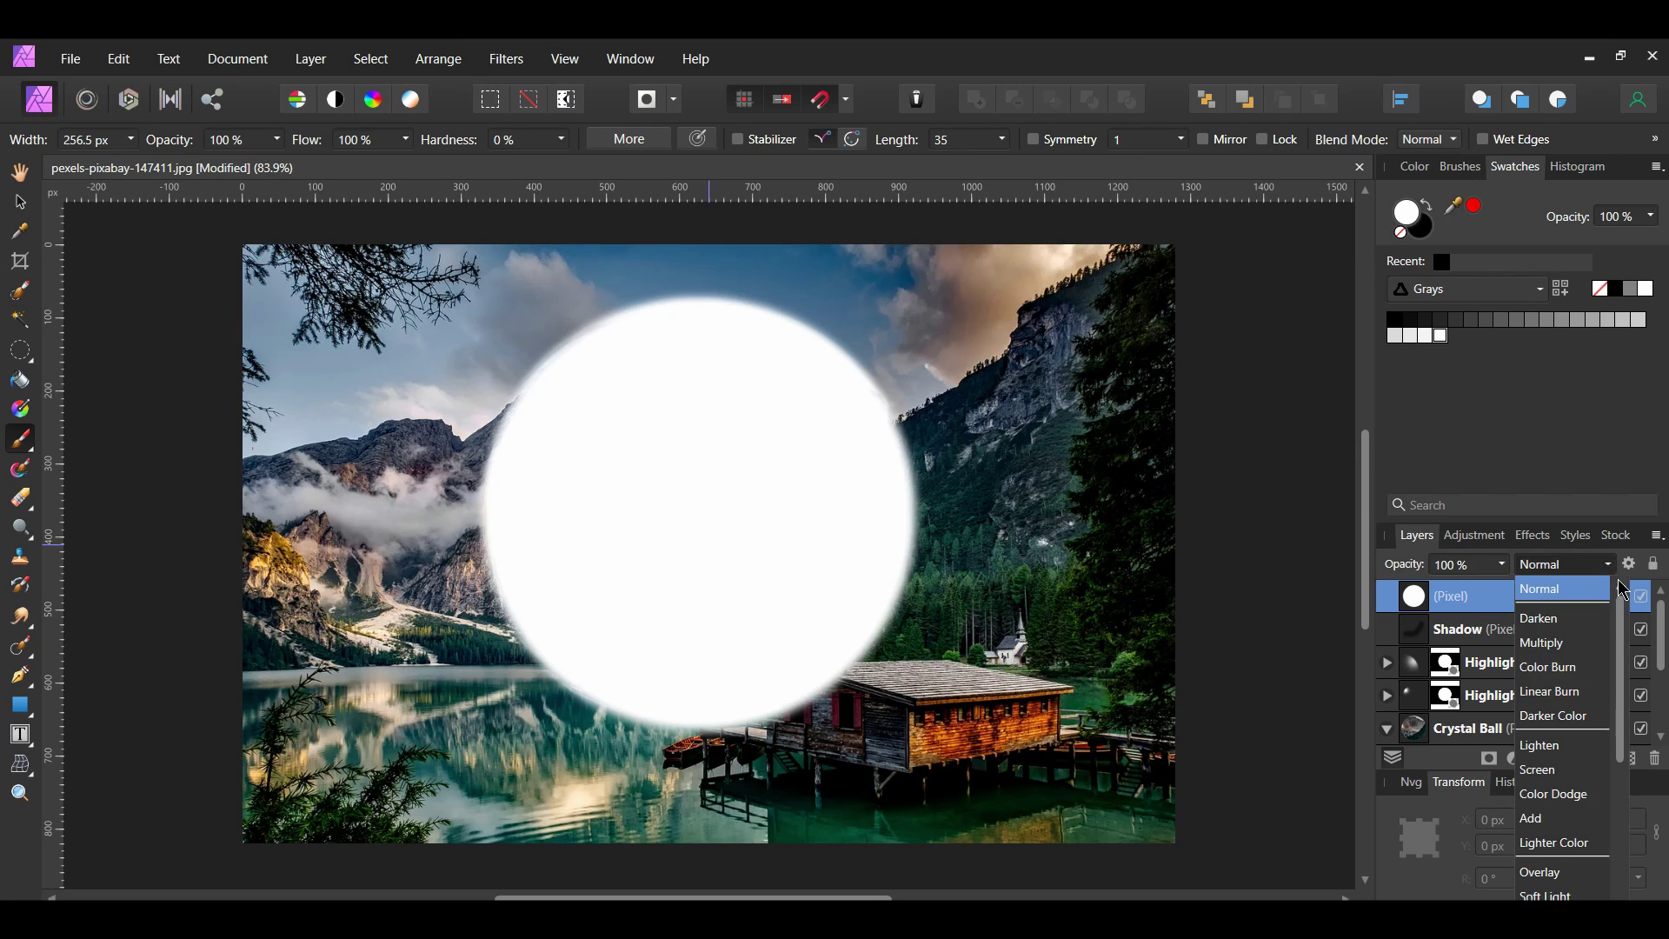
{"action": "left_click", "coordinate": [1581, 873]}
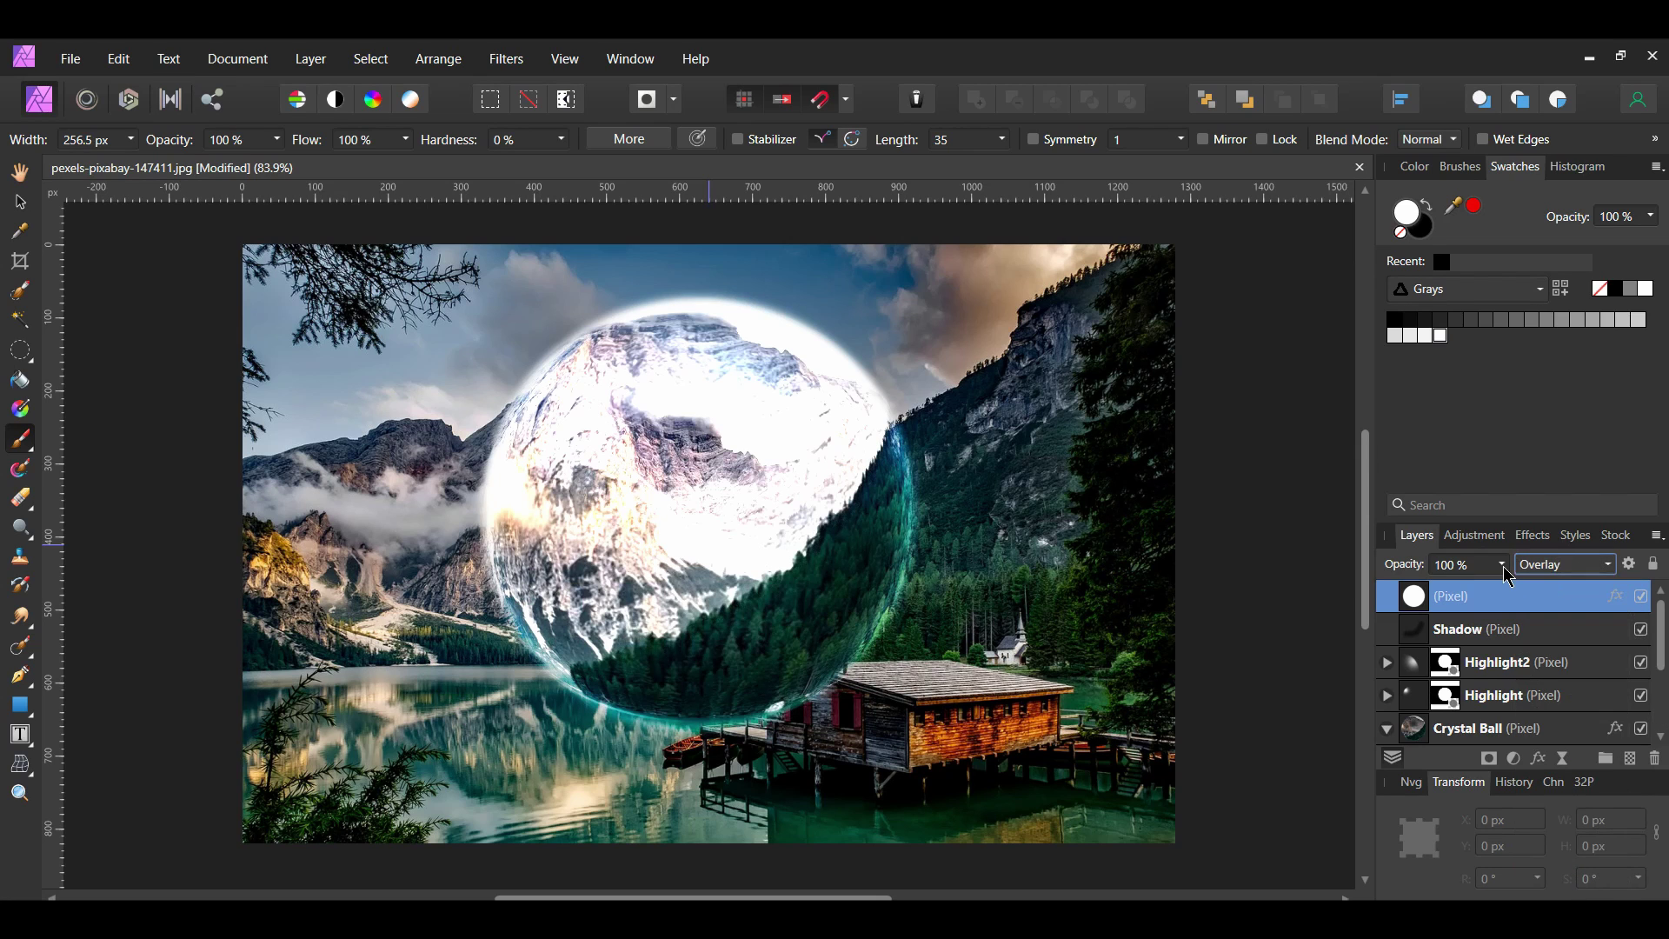
{"action": "left_click", "coordinate": [1503, 566]}
{"action": "left_click_drag", "start_coordinate": [1509, 598], "coordinate": [1383, 598]}
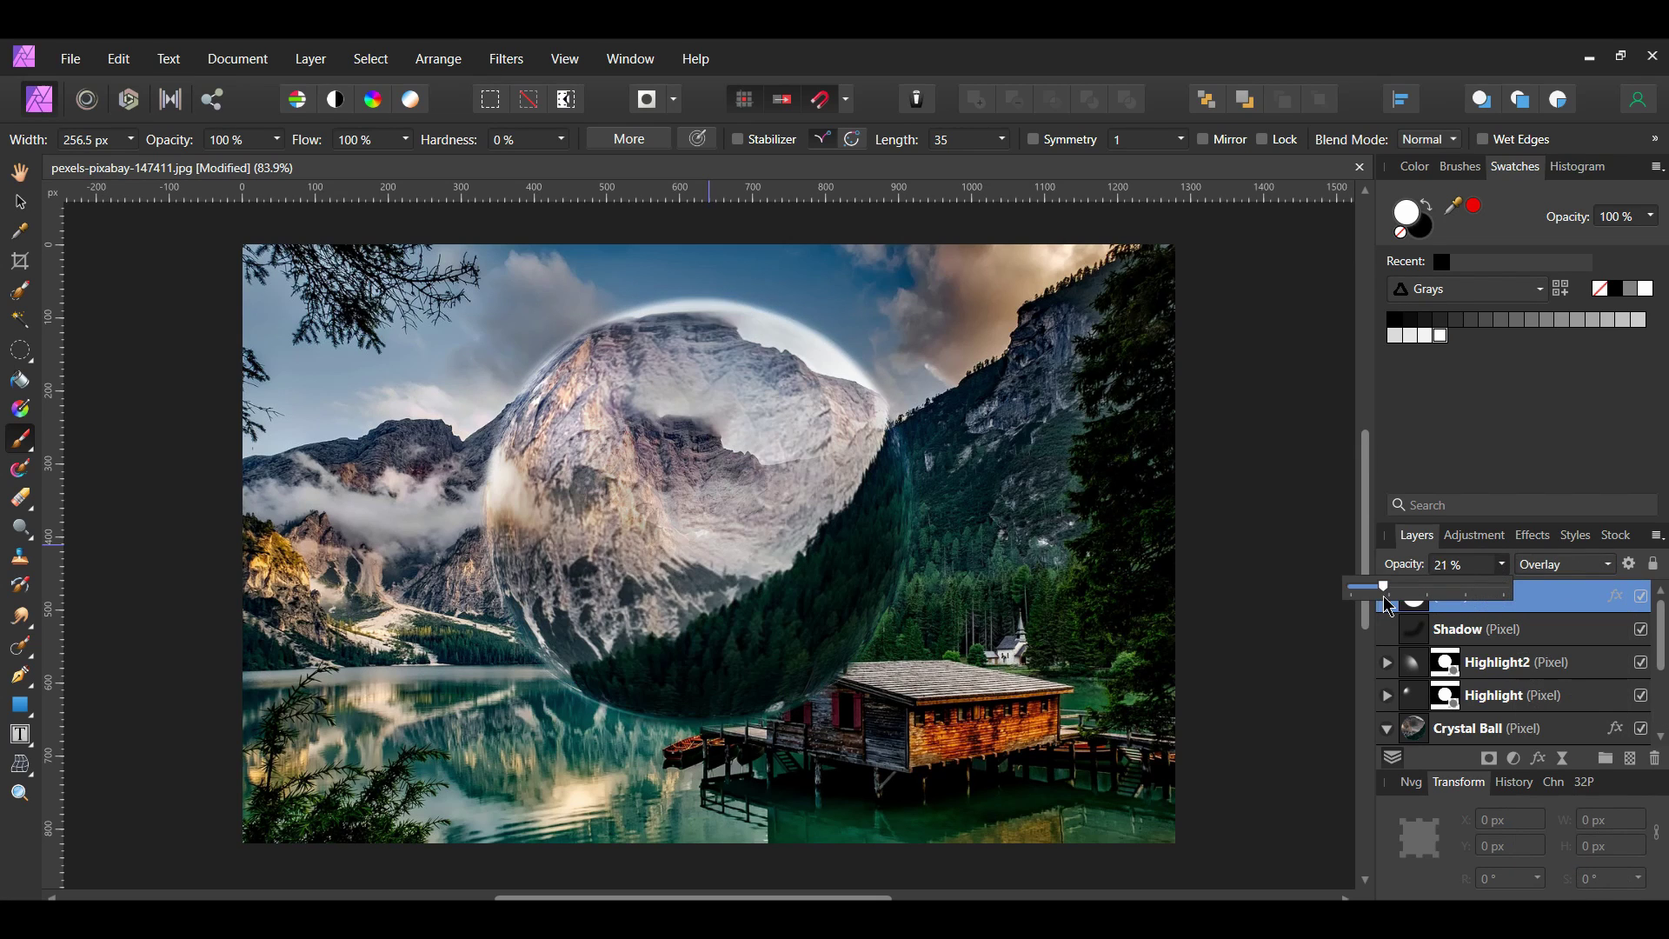
{"action": "left_click", "coordinate": [1641, 597]}
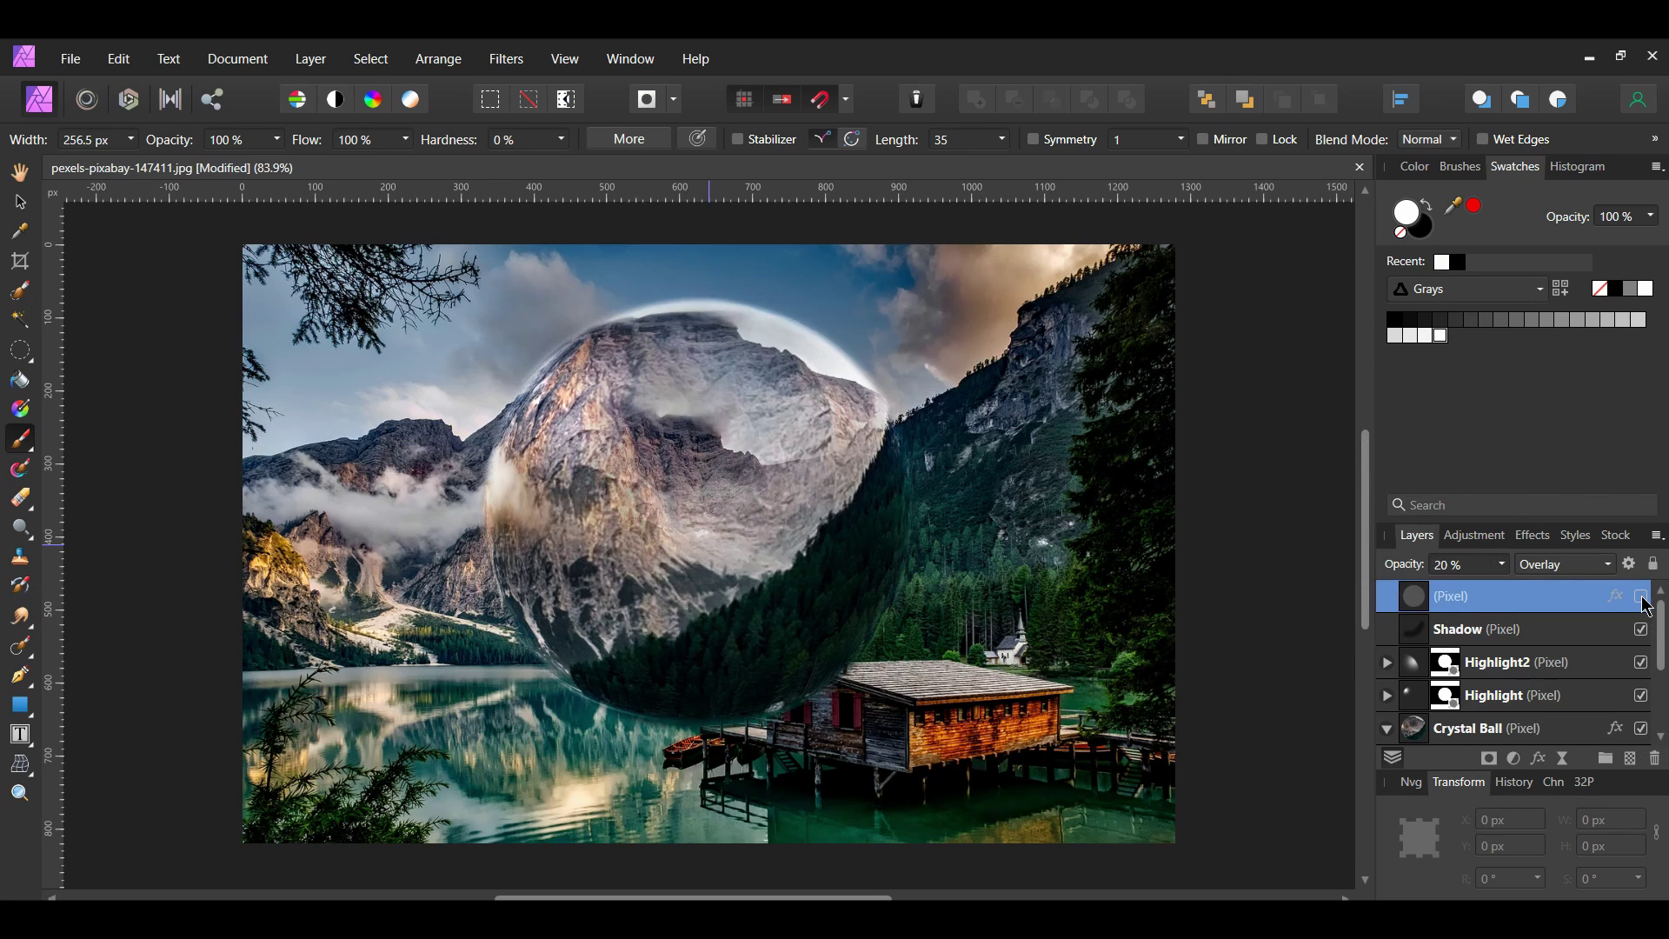
{"action": "left_click", "coordinate": [1641, 598]}
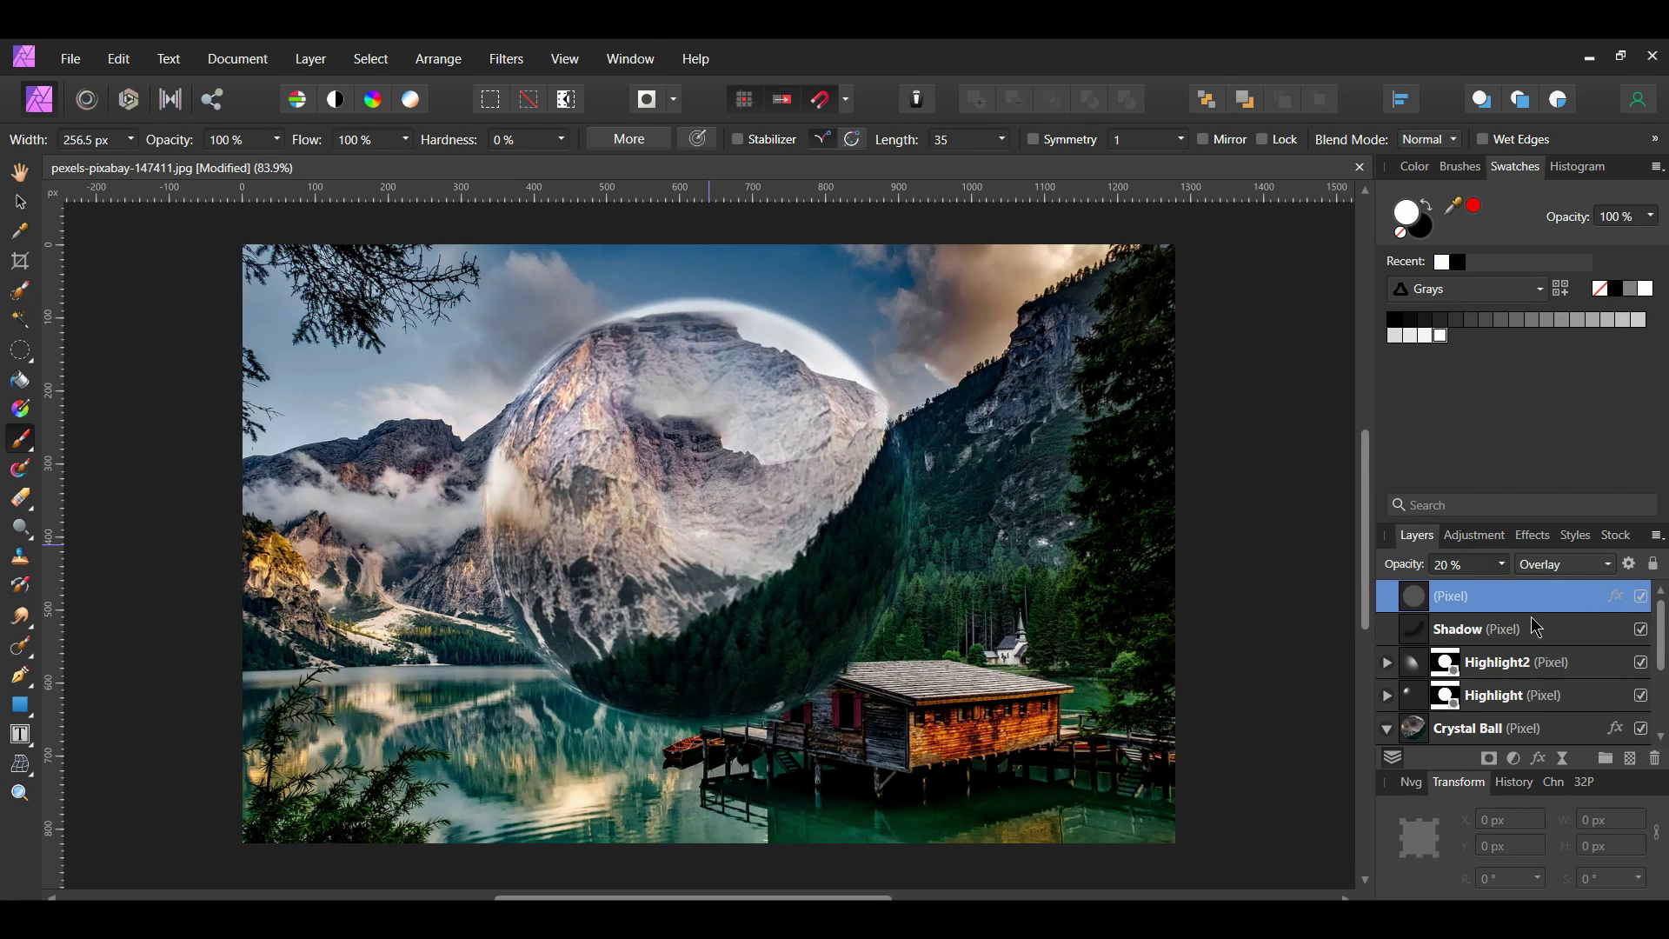
{"action": "left_click", "coordinate": [1631, 759]}
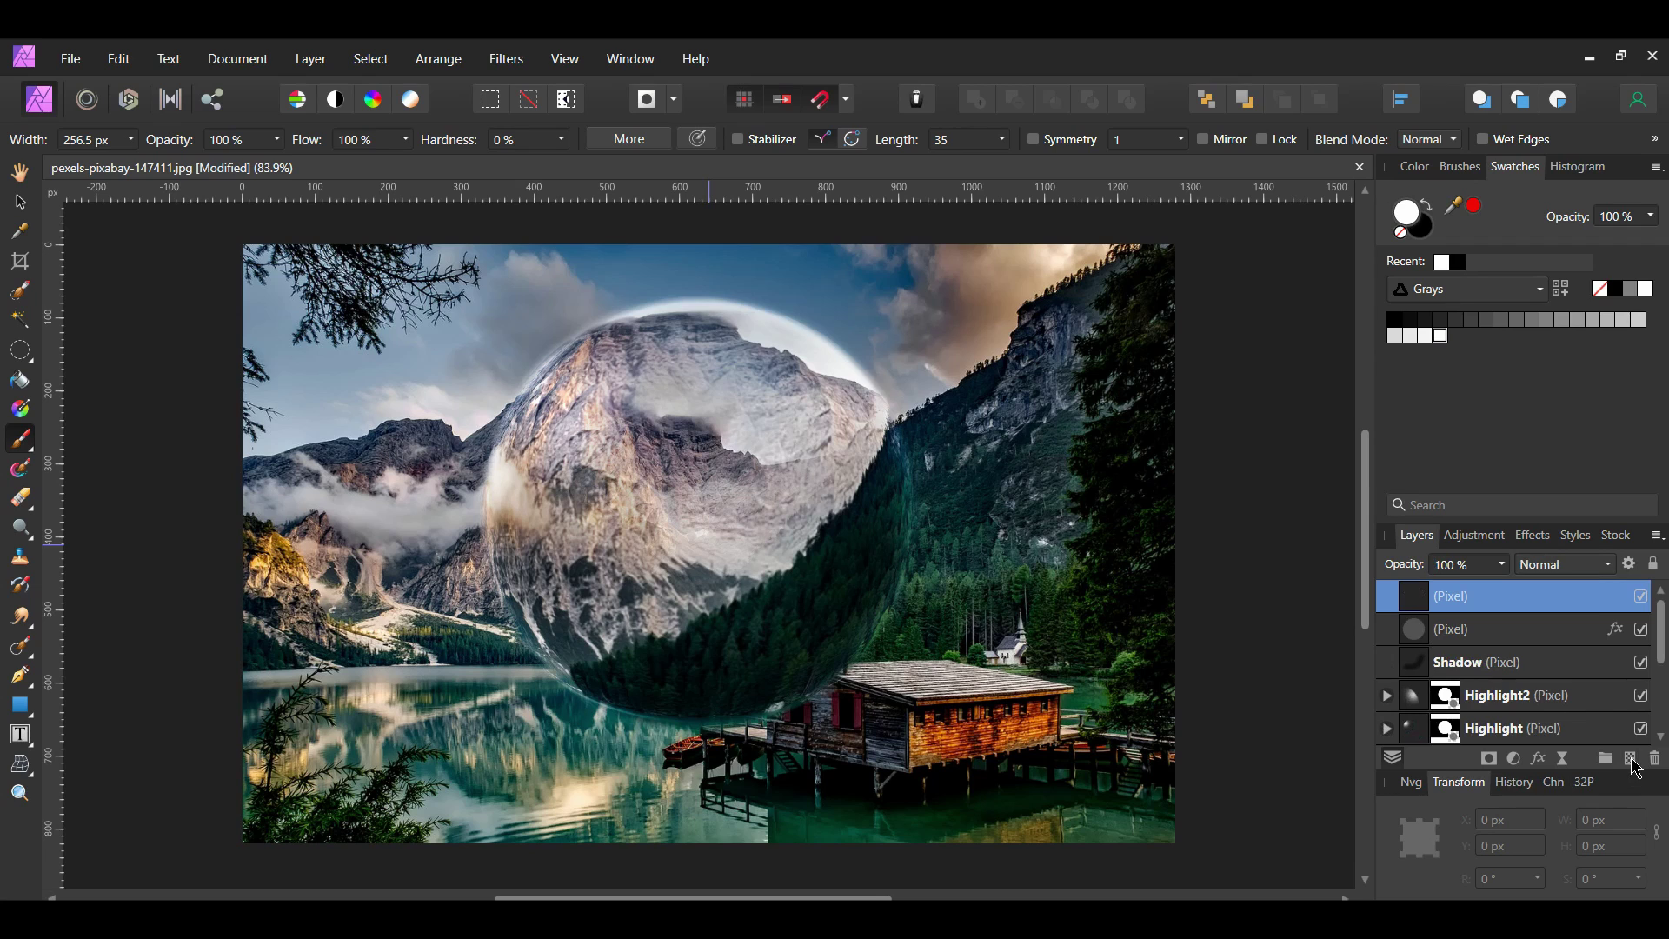
Name the new layer Water Shadow and fill a flat black ellipse on the lake below the ball.
{"action": "double_click", "coordinate": [1473, 600]}
{"action": "type", "text": "Water Shadow"}
{"action": "key", "text": "Return"}
{"action": "left_click", "coordinate": [20, 352]}
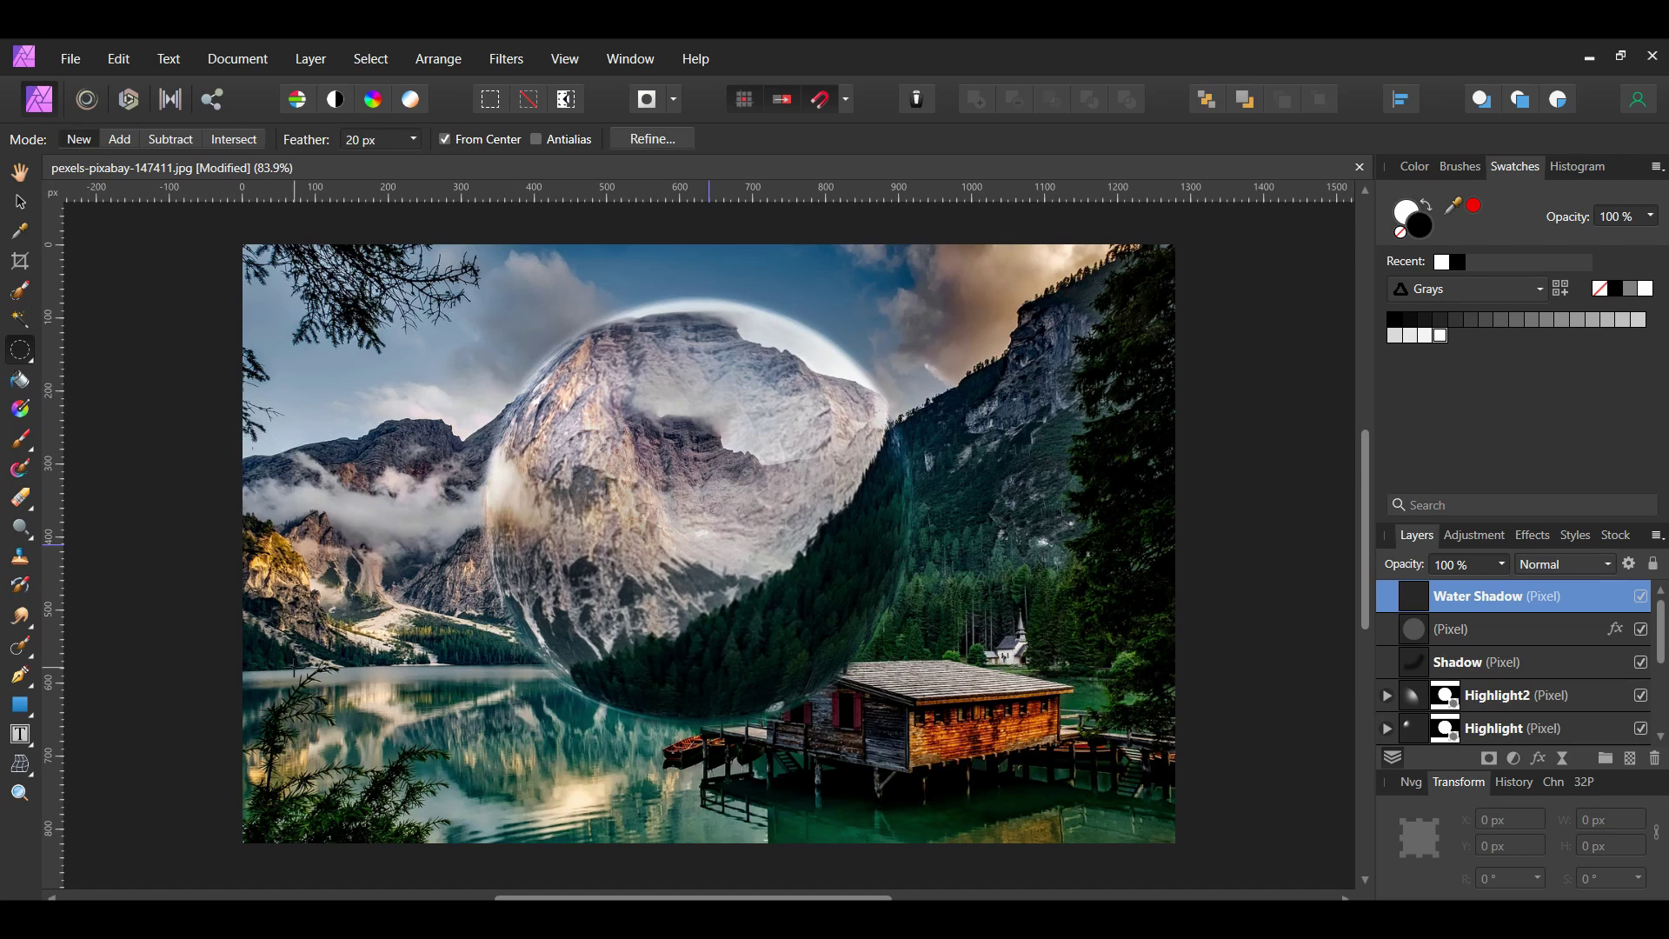
{"action": "left_click_drag", "start_coordinate": [598, 802], "coordinate": [760, 833]}
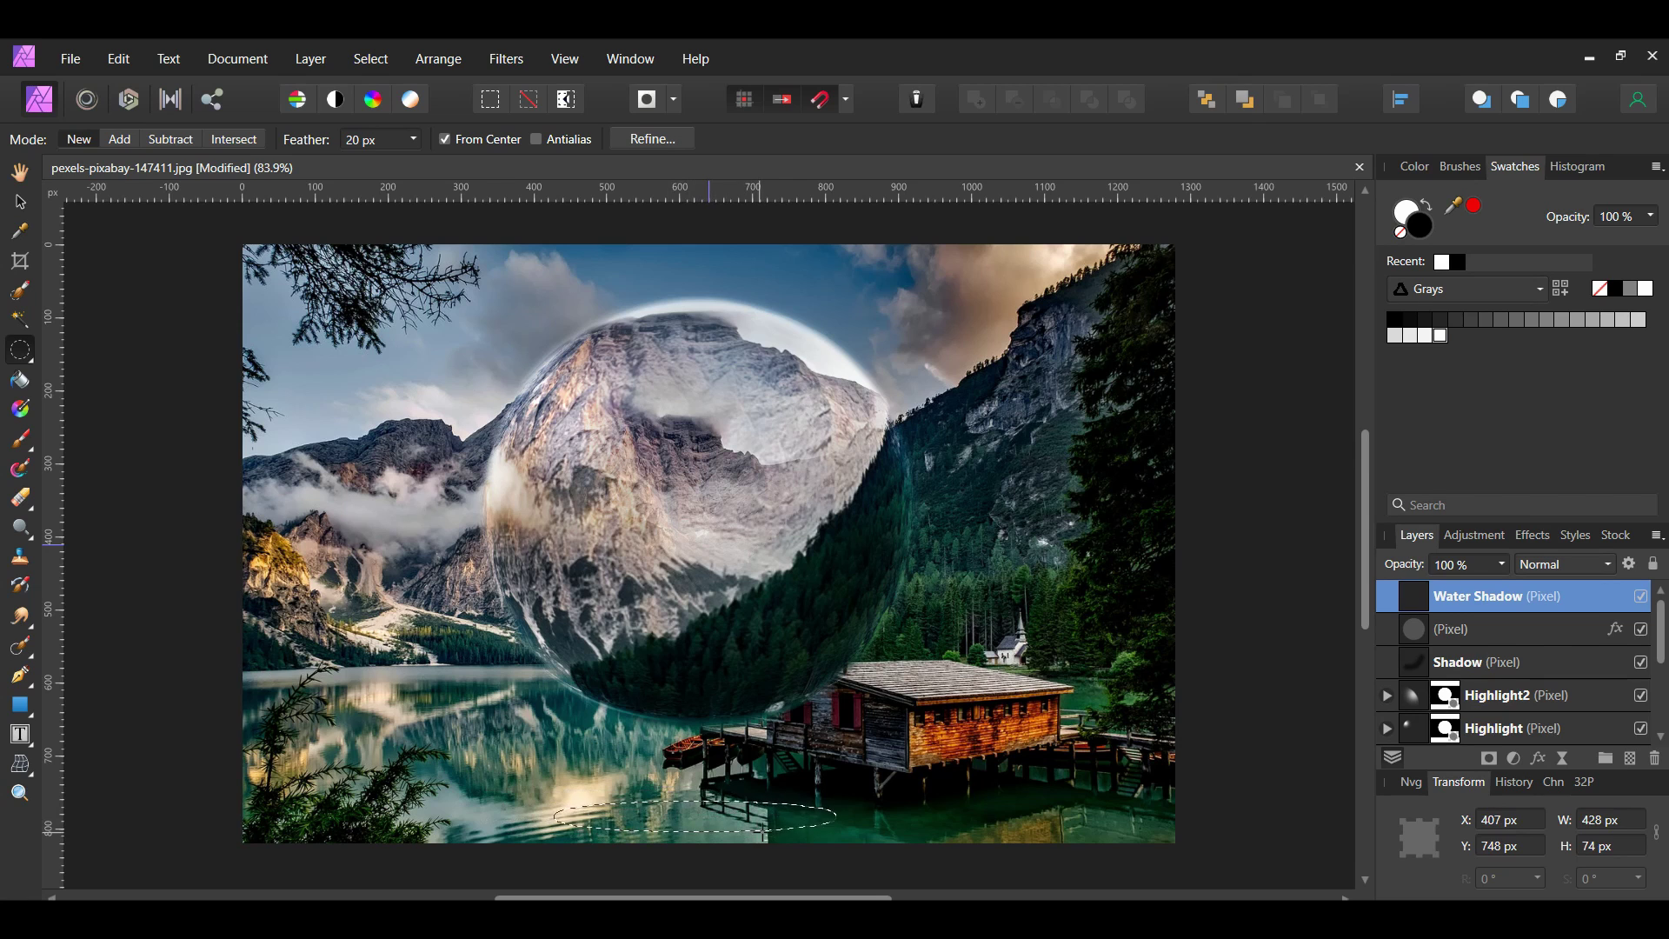
{"action": "left_click", "coordinate": [117, 57]}
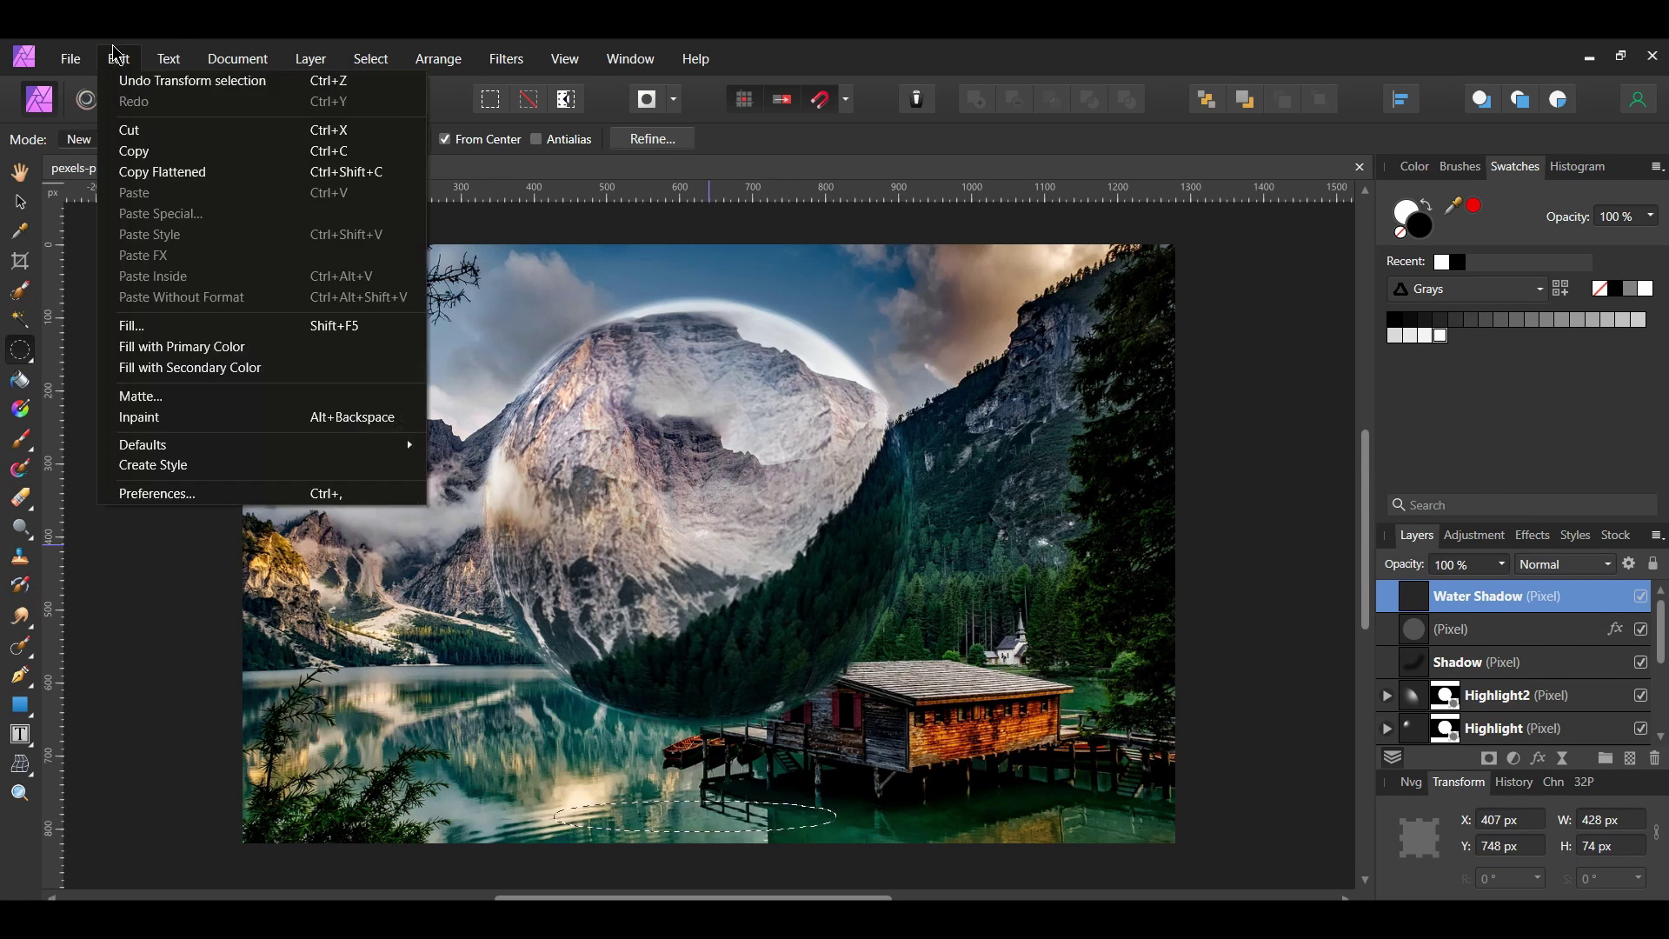
{"action": "left_click", "coordinate": [198, 347]}
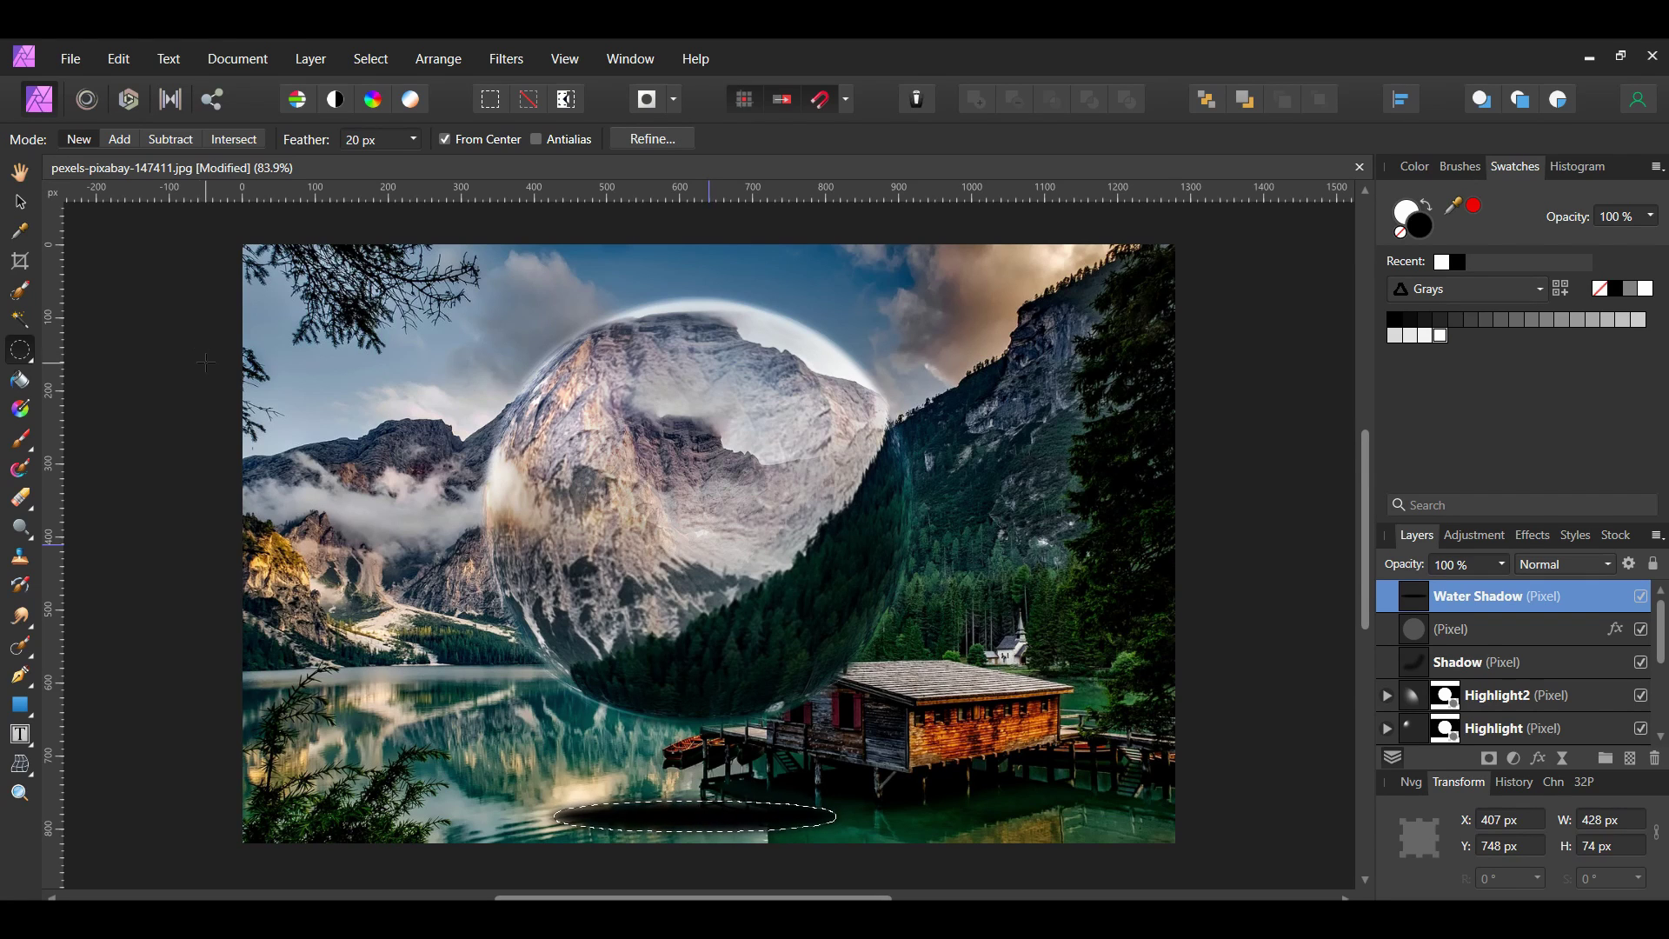
{"action": "key", "text": "ctrl+d"}
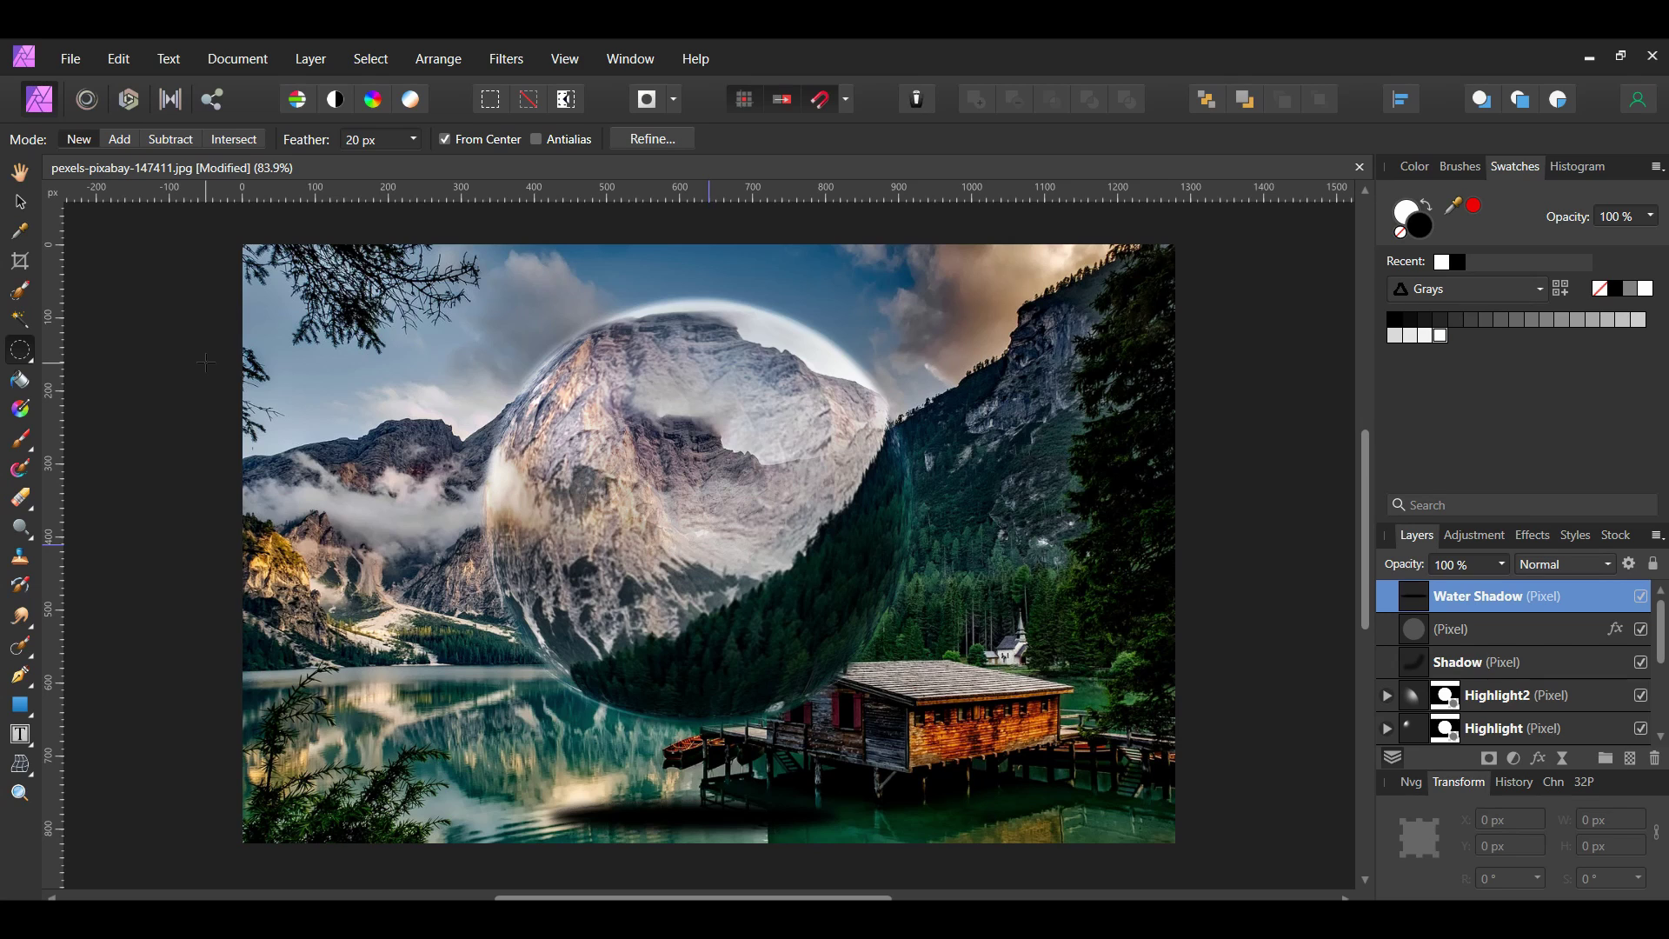
Soften the water shadow with a 15 px Gaussian blur and set its opacity to 80%.
{"action": "left_click", "coordinate": [505, 60]}
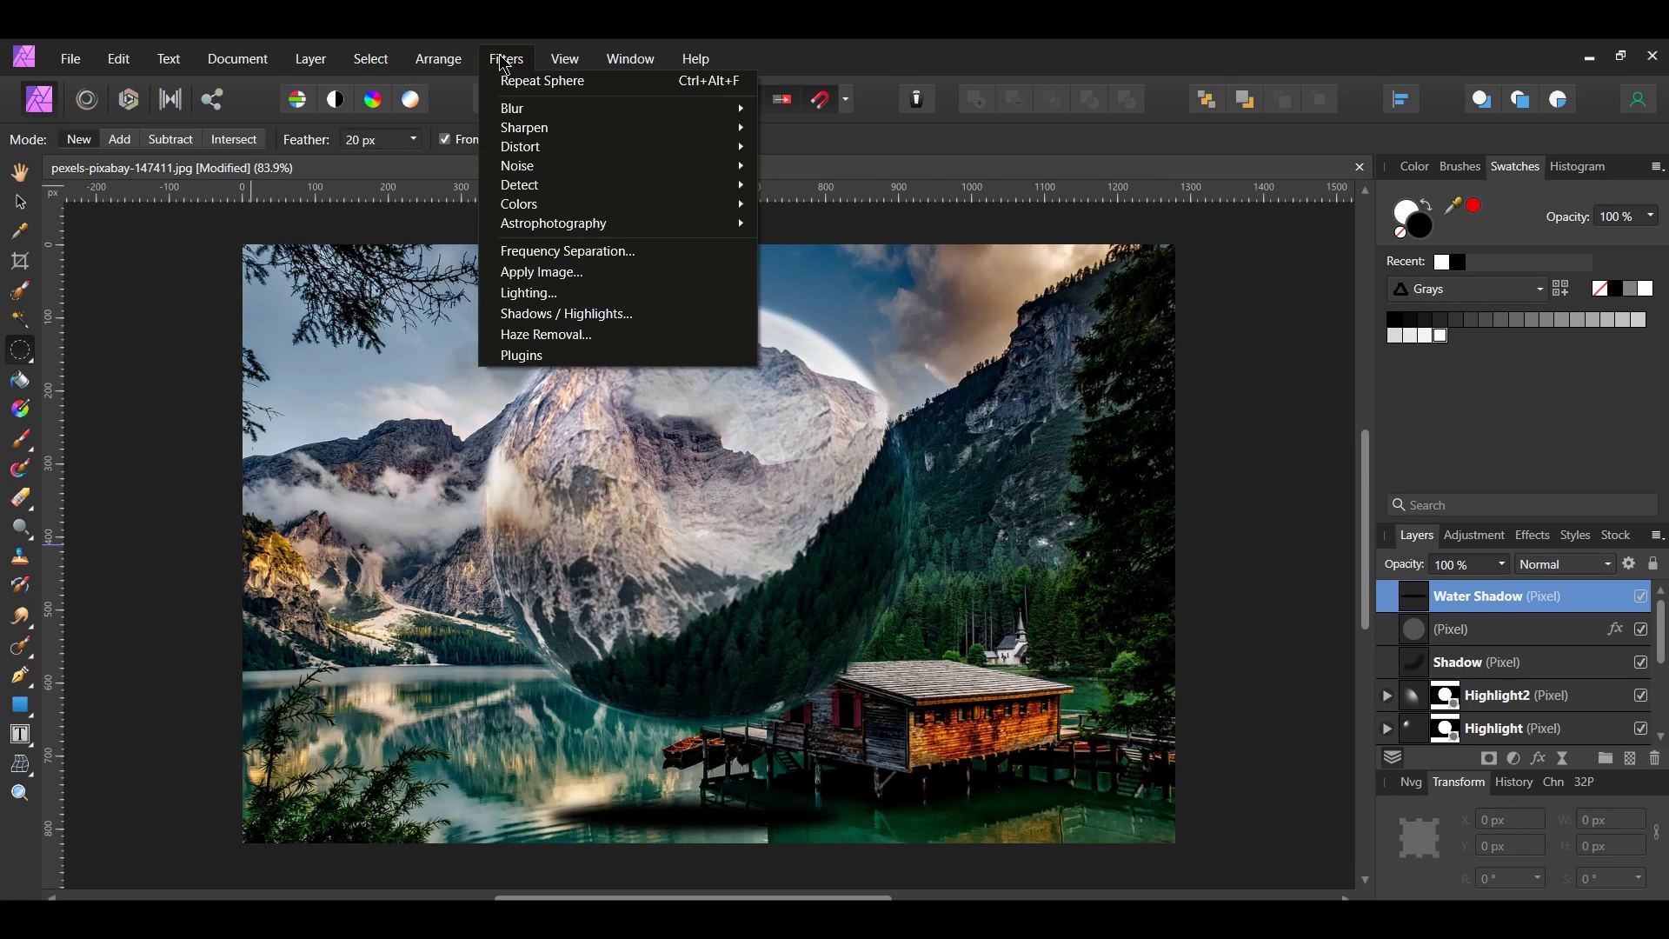
{"action": "mouse_move", "coordinate": [556, 108]}
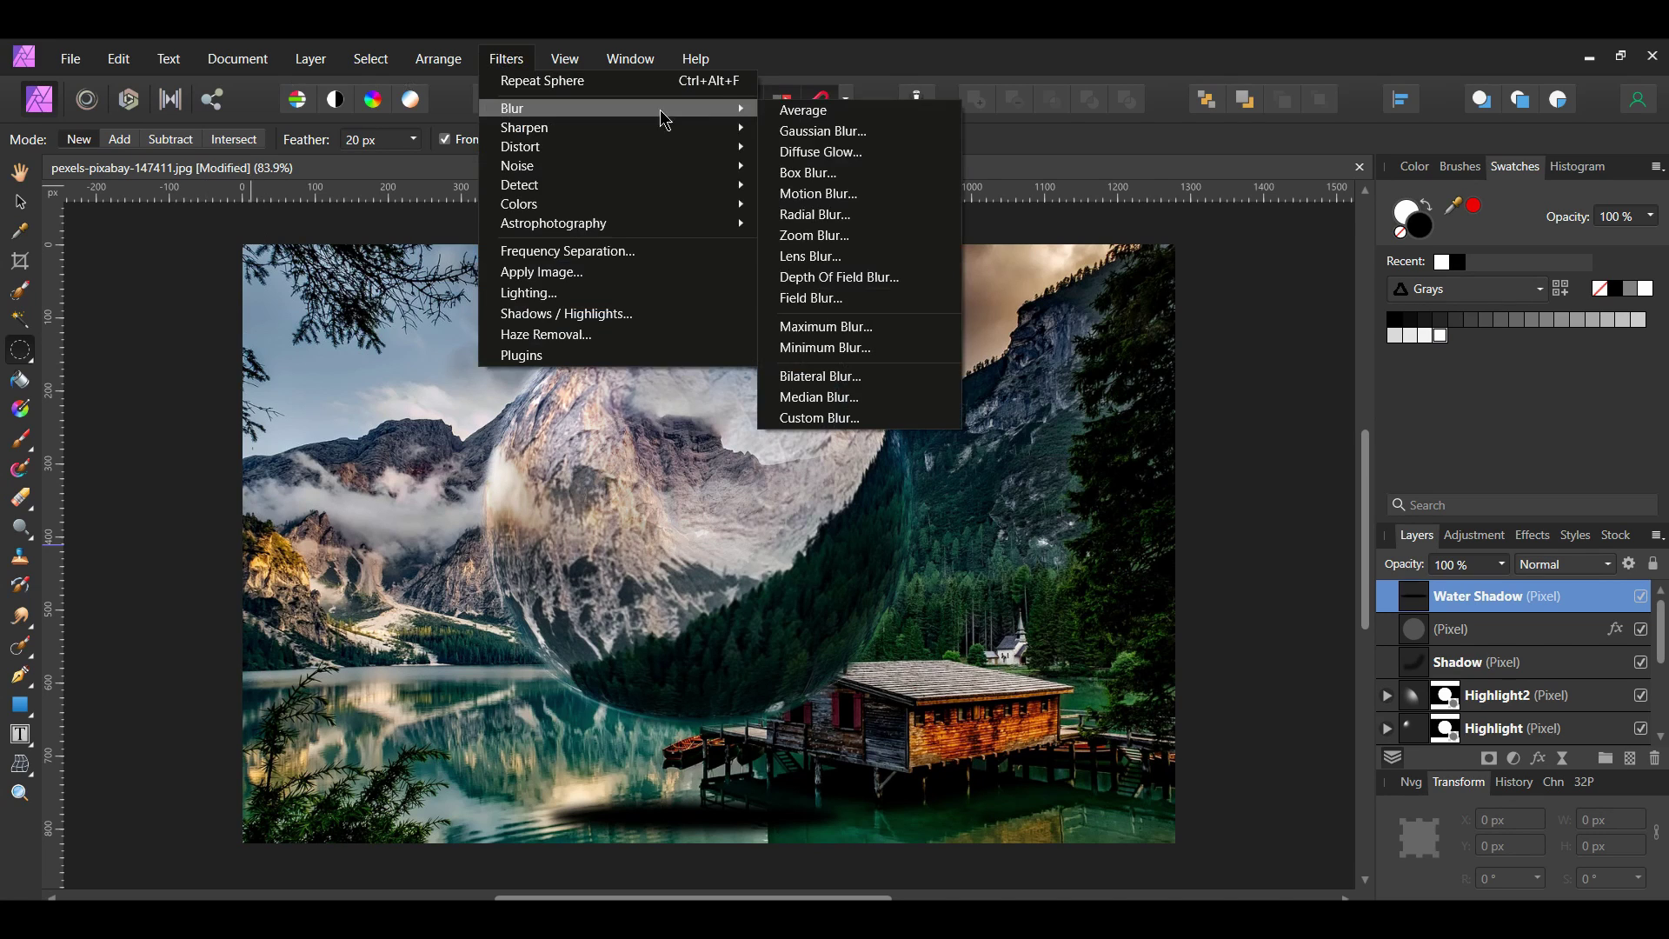
{"action": "left_click", "coordinate": [830, 129]}
{"action": "left_click", "coordinate": [1287, 804]}
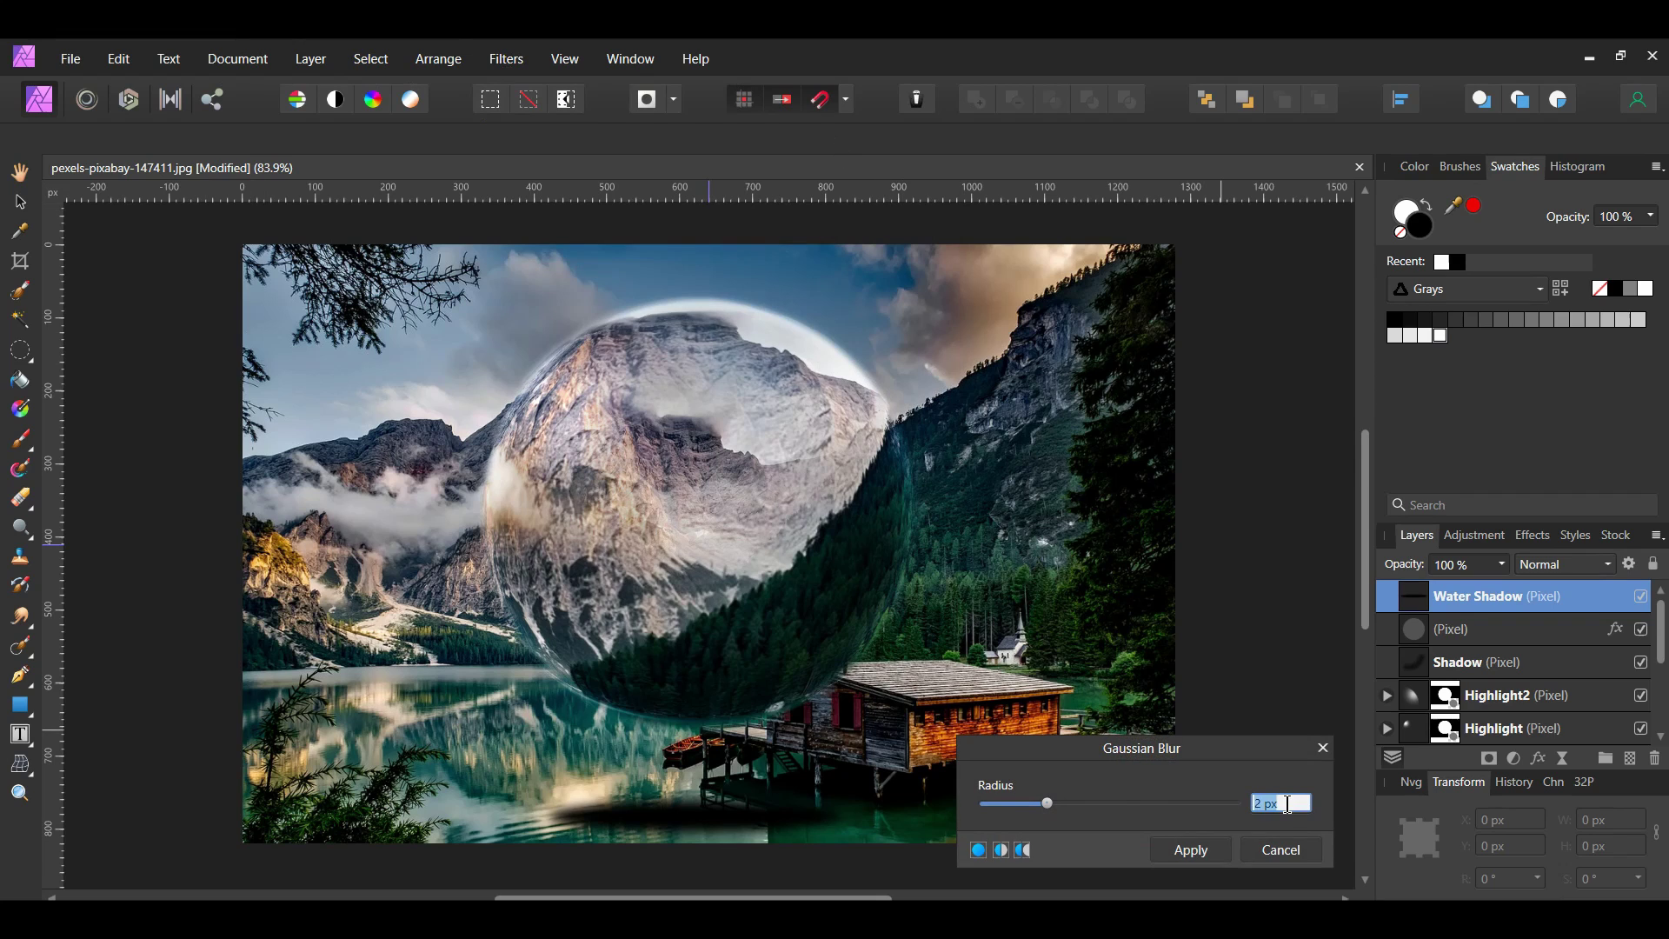
{"action": "type", "text": "15"}
{"action": "key", "text": "Return"}
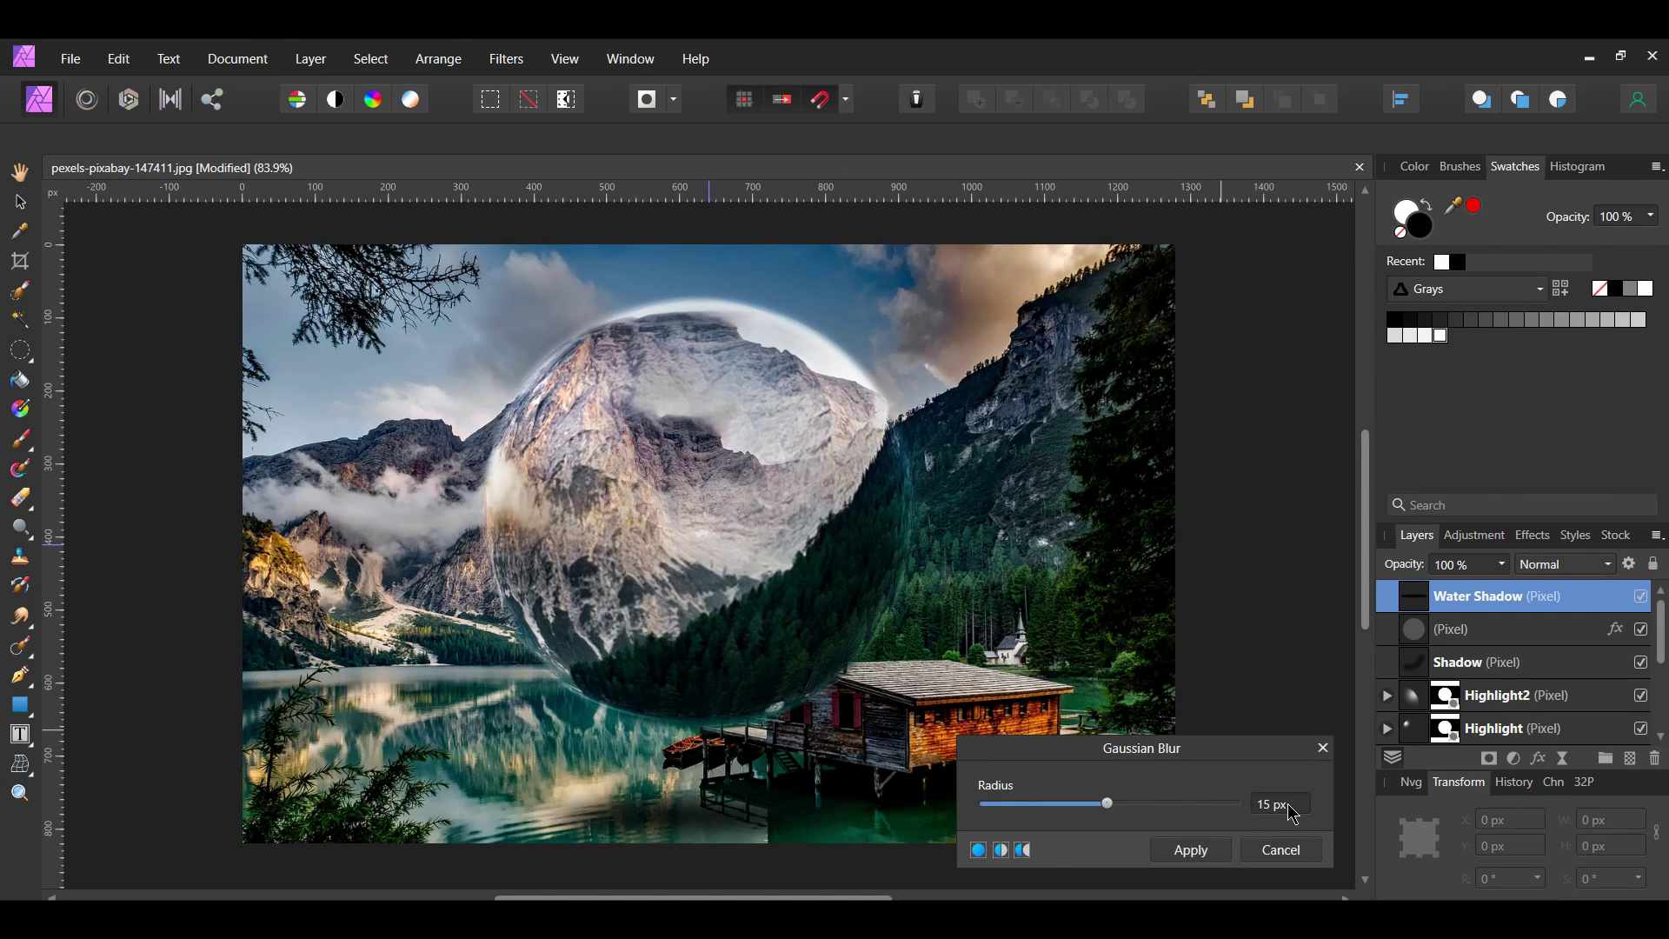
{"action": "left_click", "coordinate": [1191, 850]}
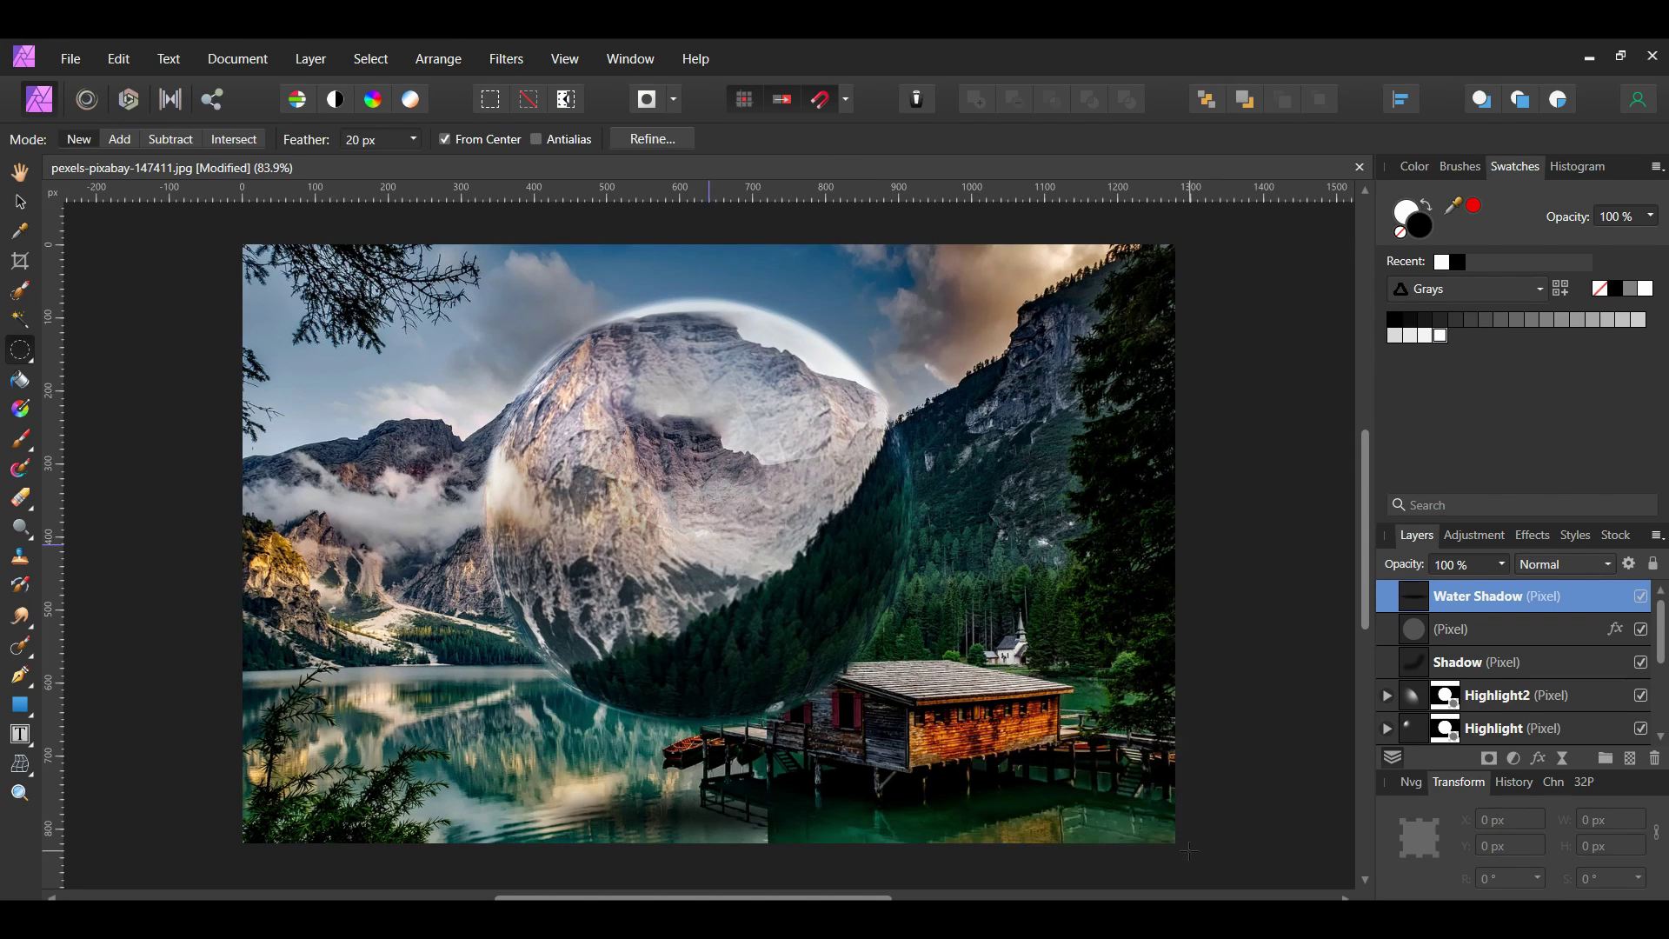
{"action": "left_click", "coordinate": [1481, 563]}
{"action": "type", "text": "80"}
{"action": "key", "text": "Return"}
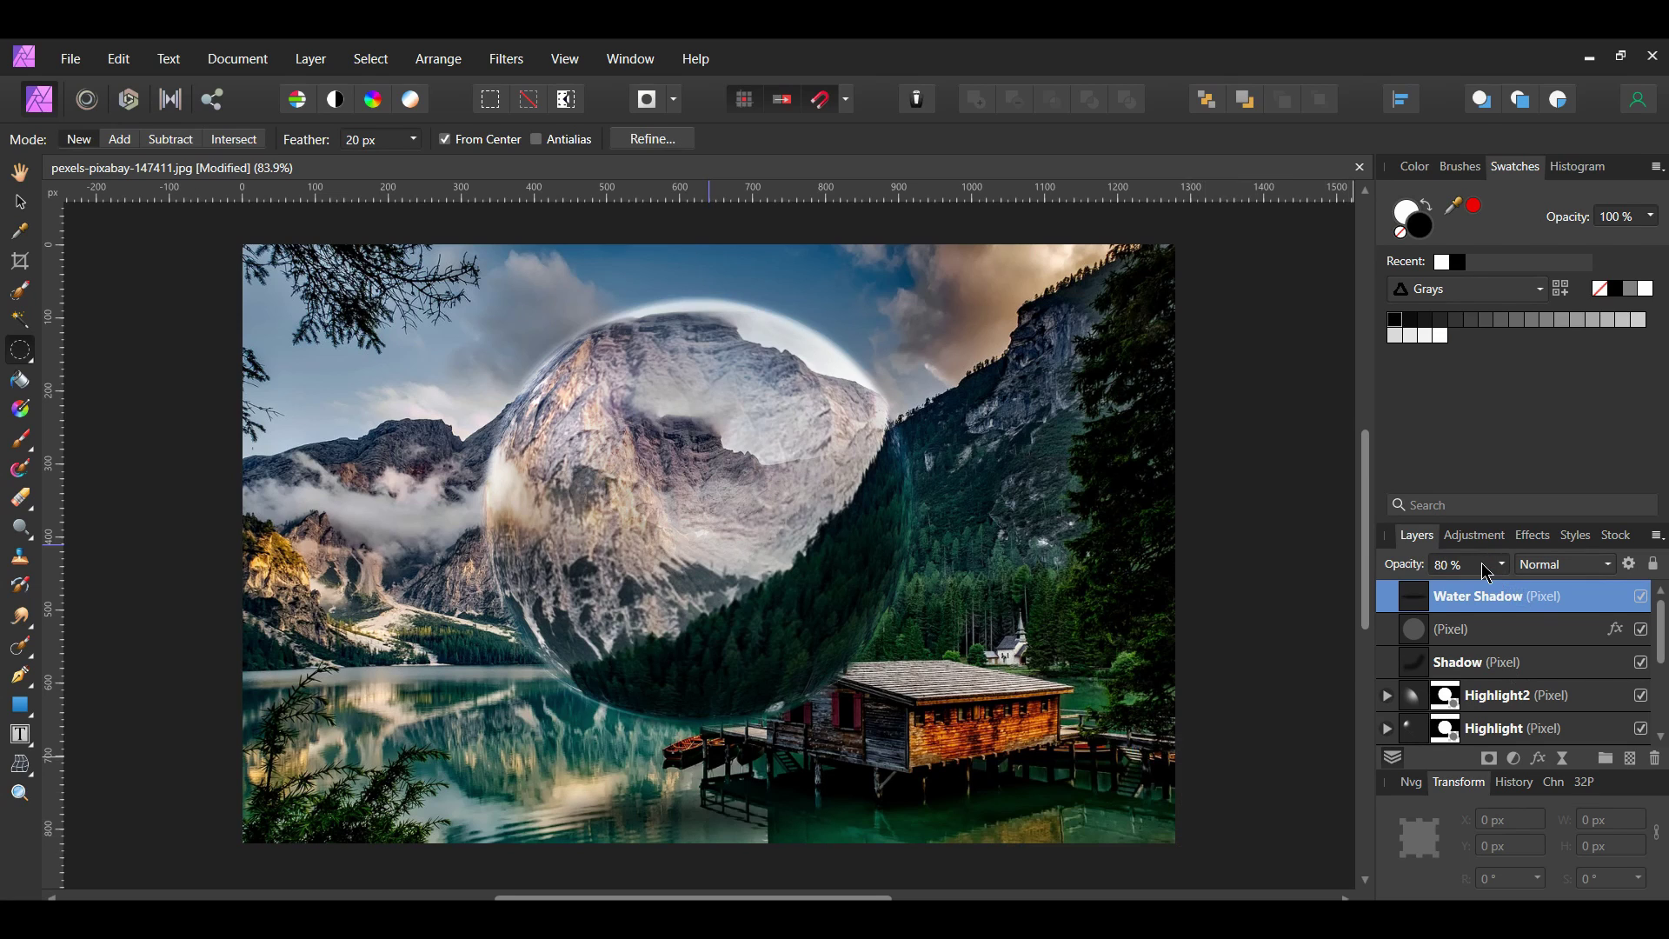
{"action": "left_click", "coordinate": [1641, 598]}
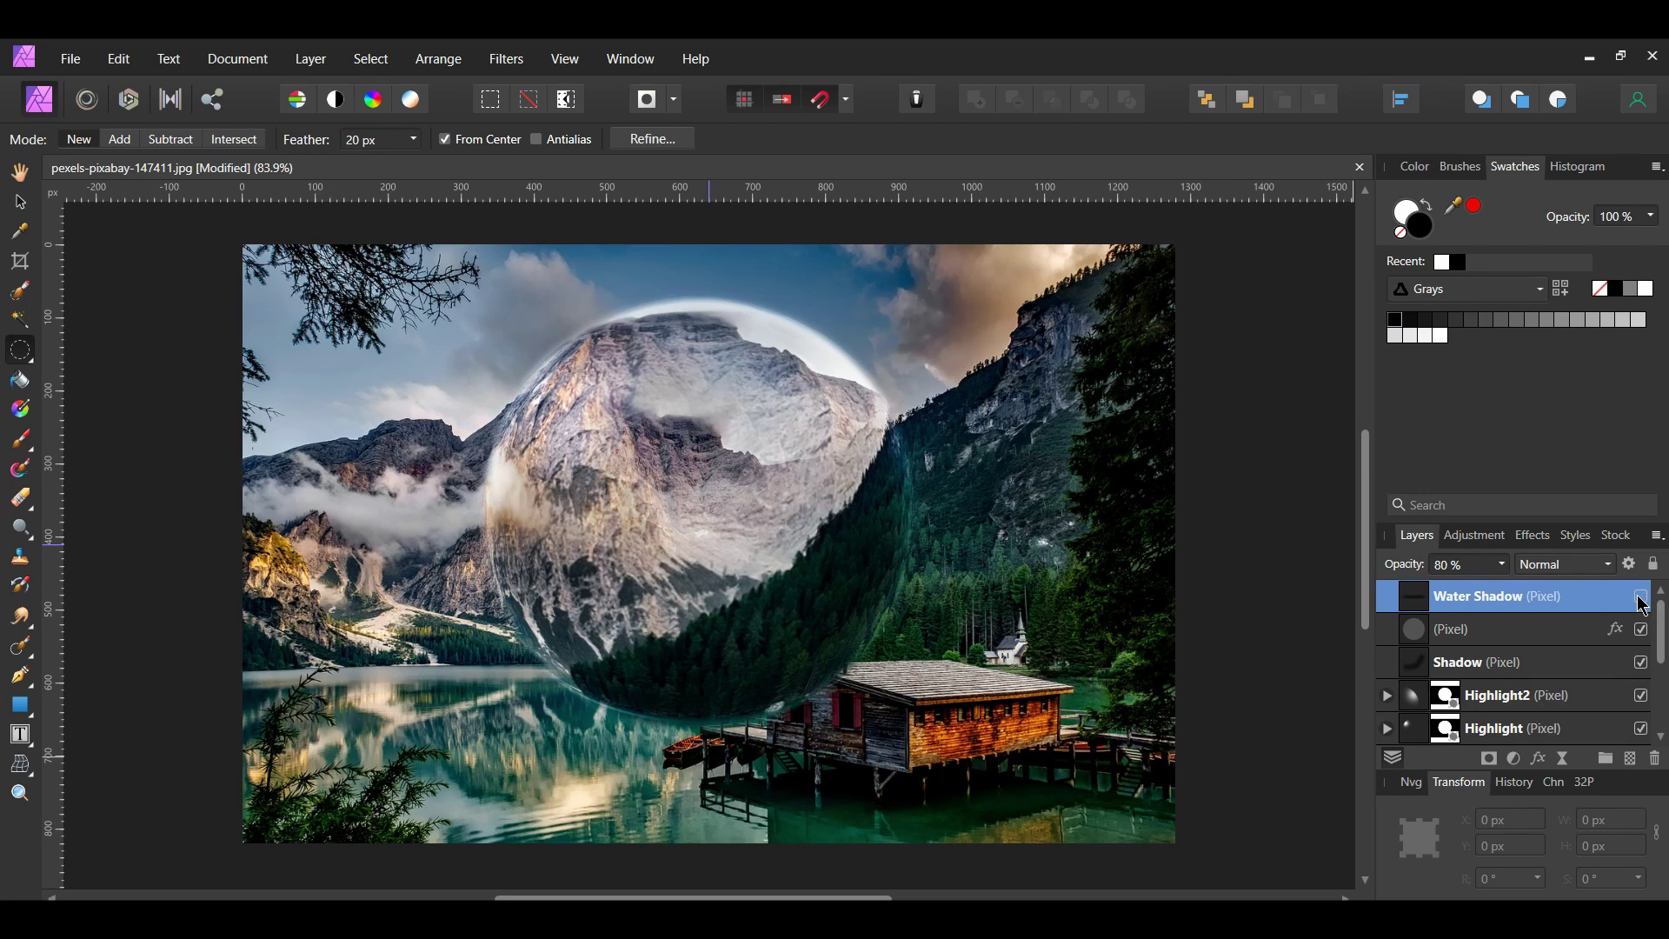
{"action": "left_click", "coordinate": [1640, 598]}
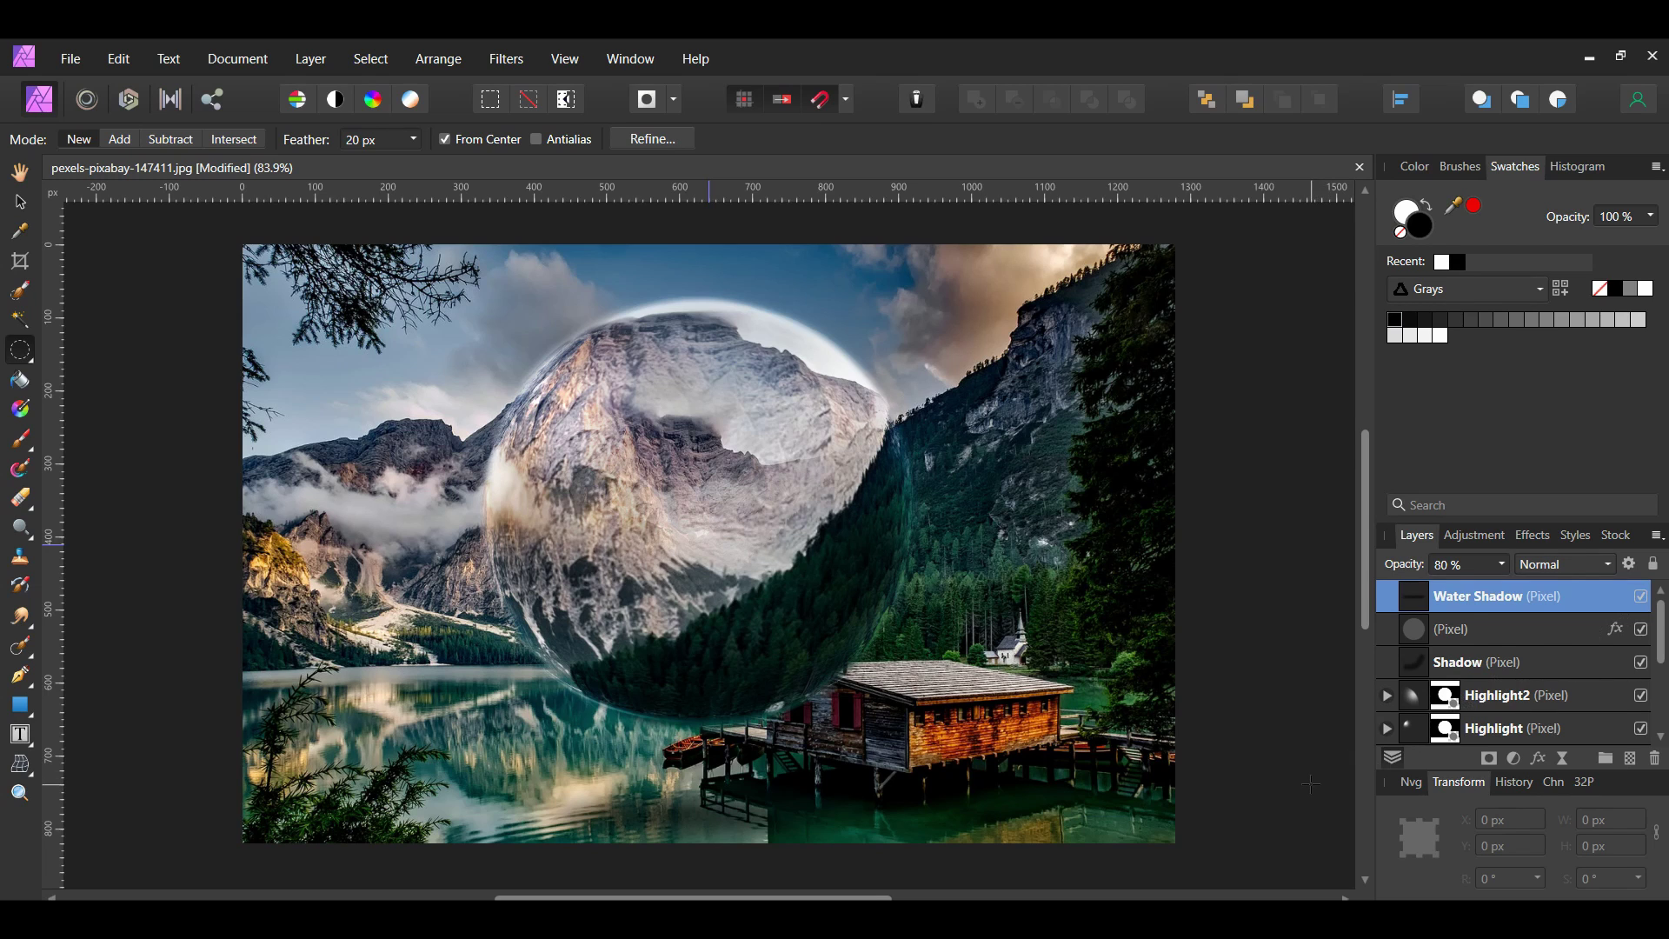
{"action": "scroll", "coordinate": [1522, 678], "scroll_direction": "down", "scroll_amount": 5}
Duplicate the Original photo layer as Blur and hide the Original.
{"action": "left_click", "coordinate": [1522, 741]}
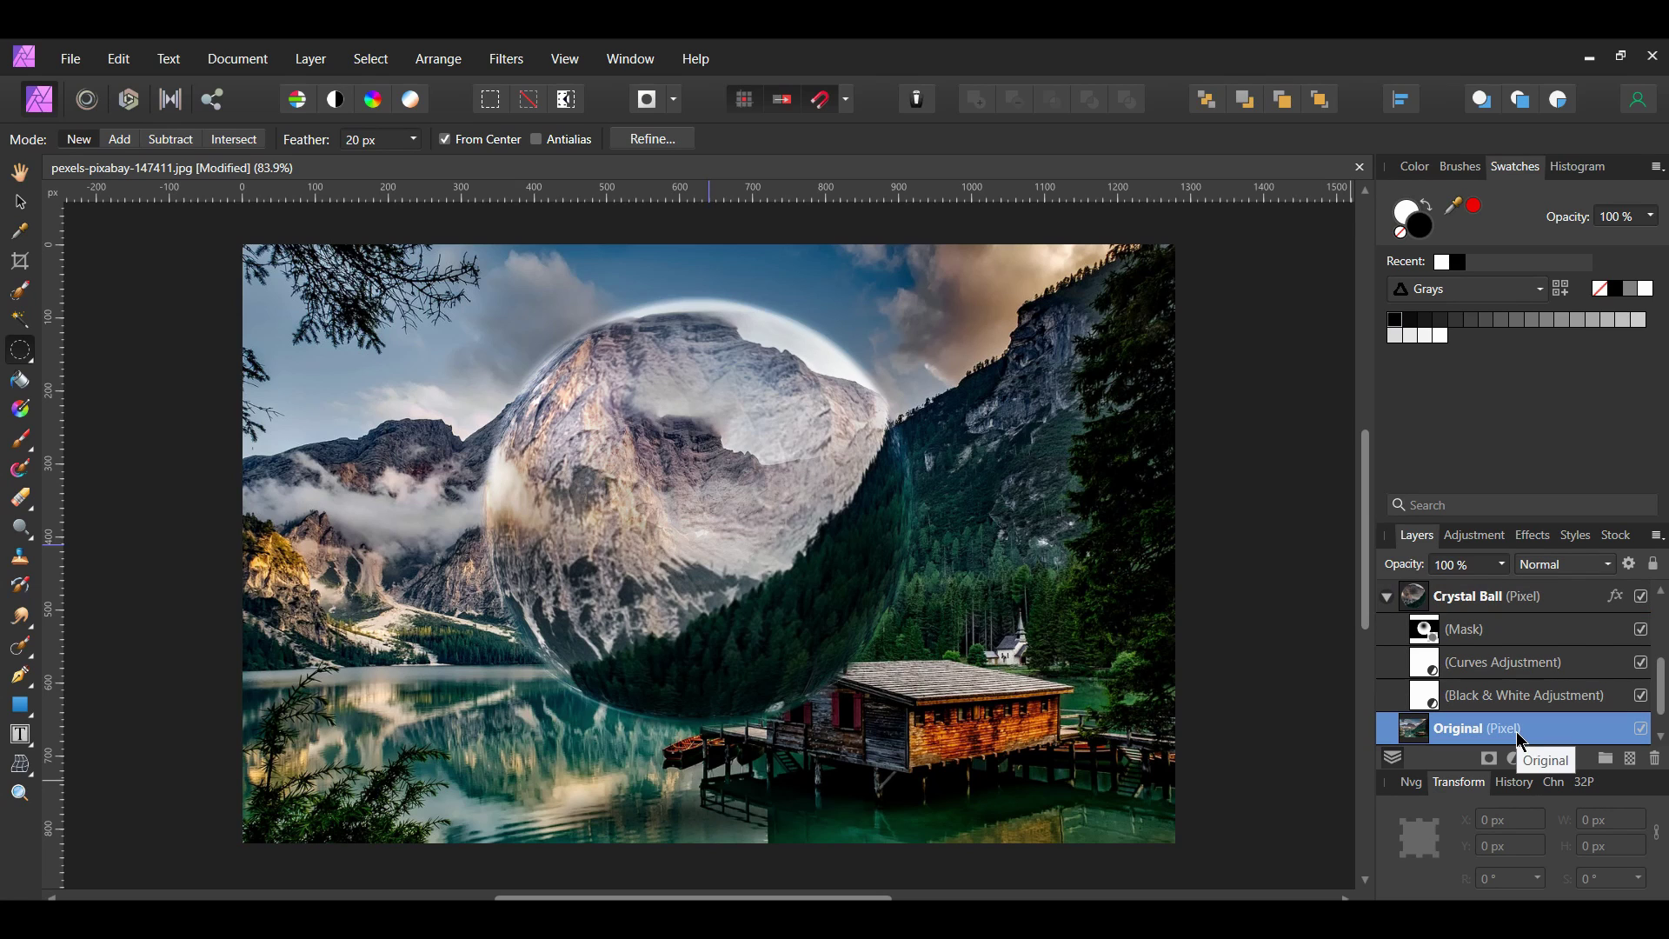
{"action": "key", "text": "ctrl+j"}
{"action": "double_click", "coordinate": [1517, 696]}
{"action": "type", "text": "Blur"}
{"action": "key", "text": "Return"}
{"action": "left_click", "coordinate": [1642, 729]}
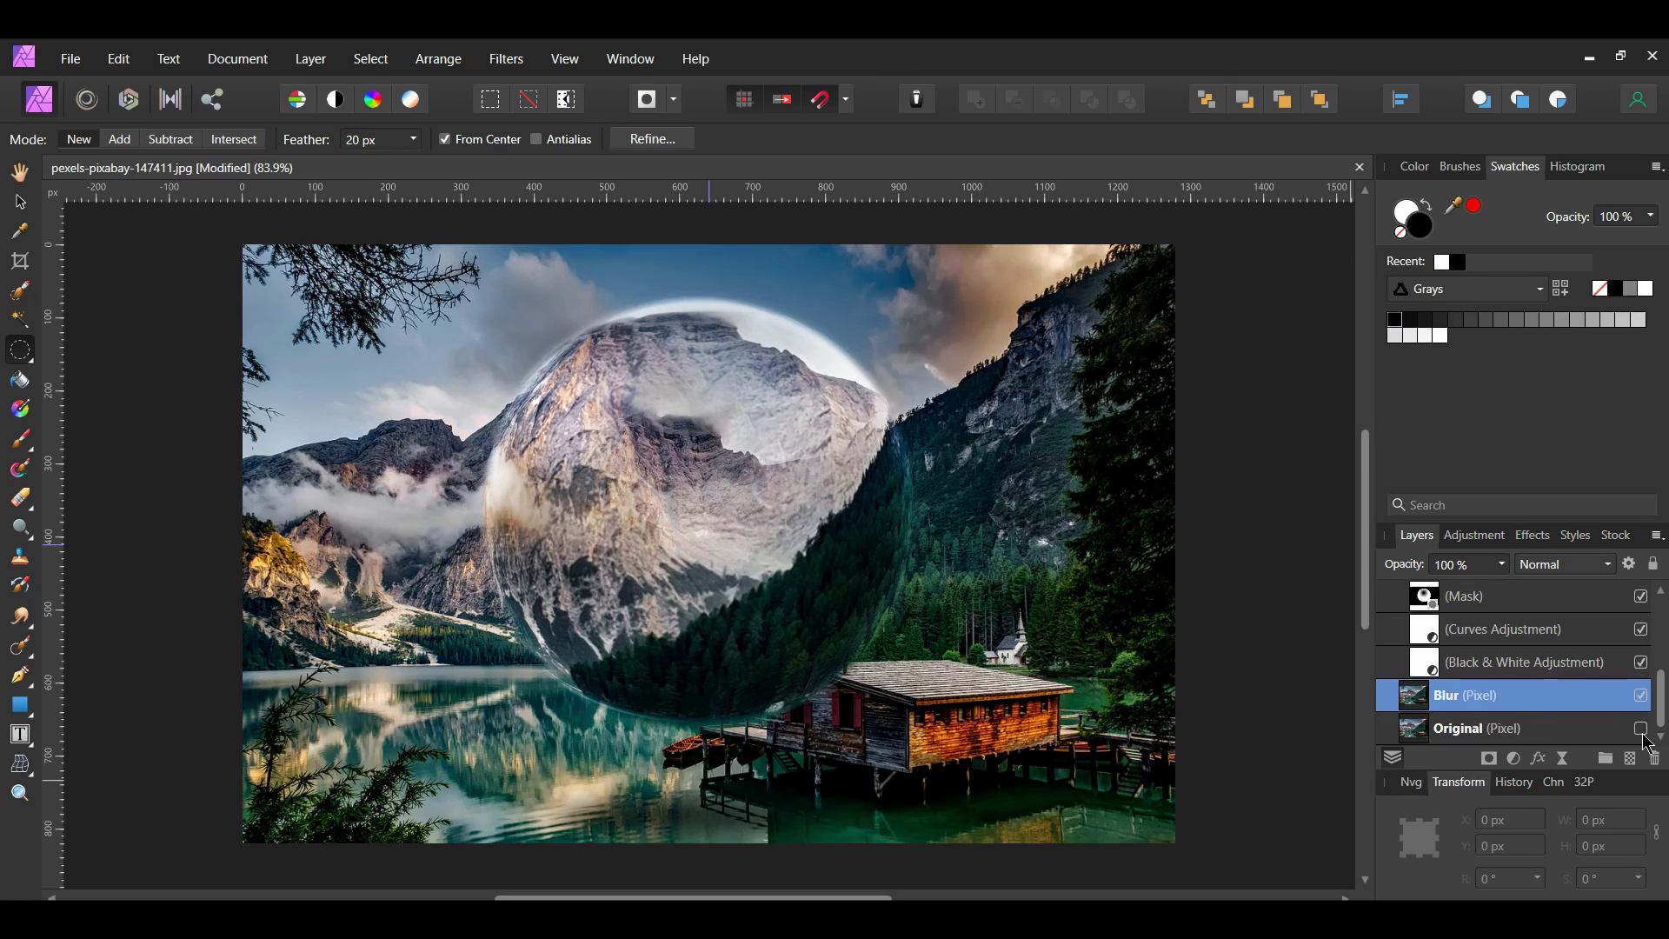
Apply a 2 px Gaussian blur to the Blur layer and compare it against the Original.
{"action": "left_click", "coordinate": [507, 59]}
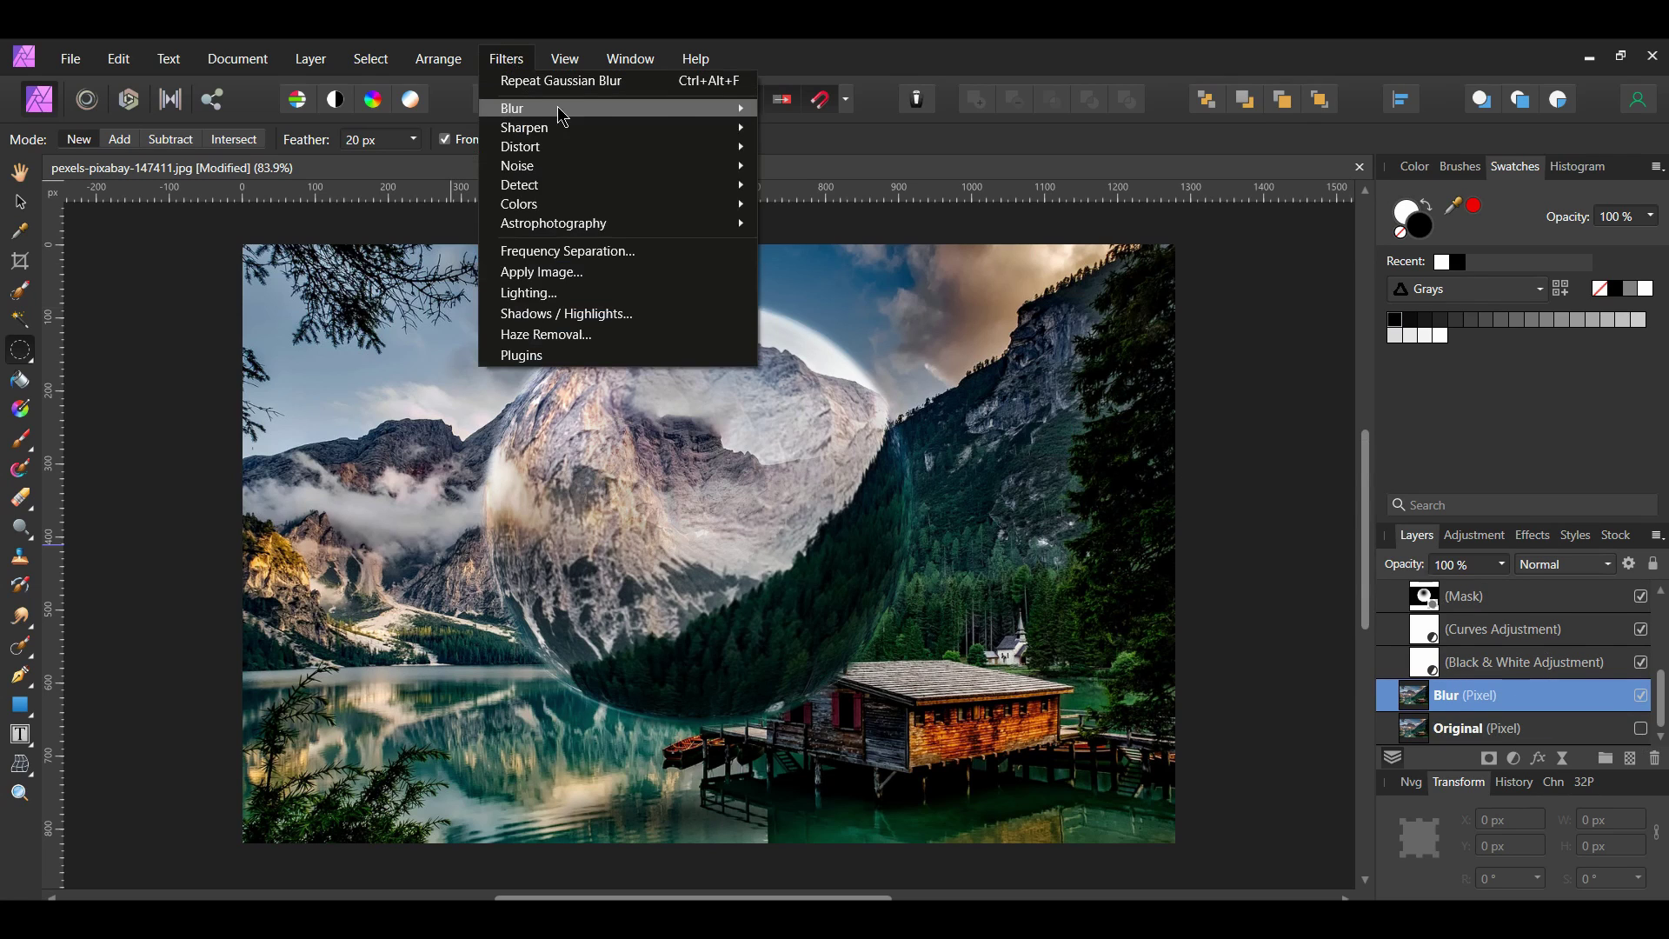
{"action": "mouse_move", "coordinate": [717, 109]}
{"action": "left_click", "coordinate": [822, 137]}
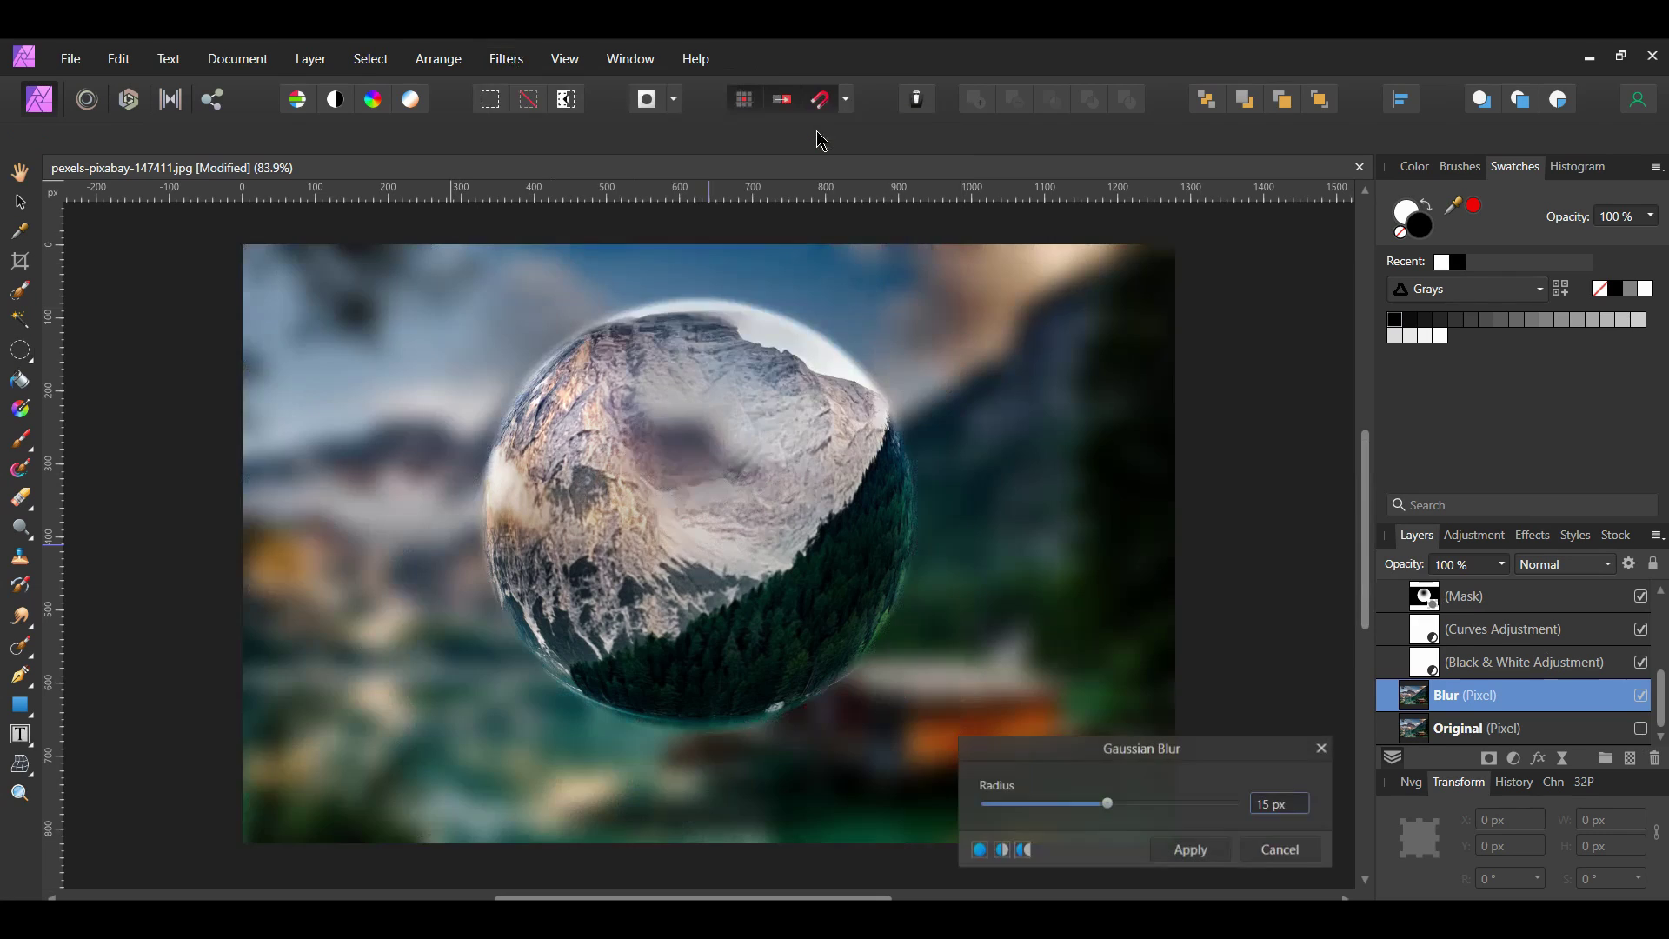
{"action": "left_click", "coordinate": [1287, 806]}
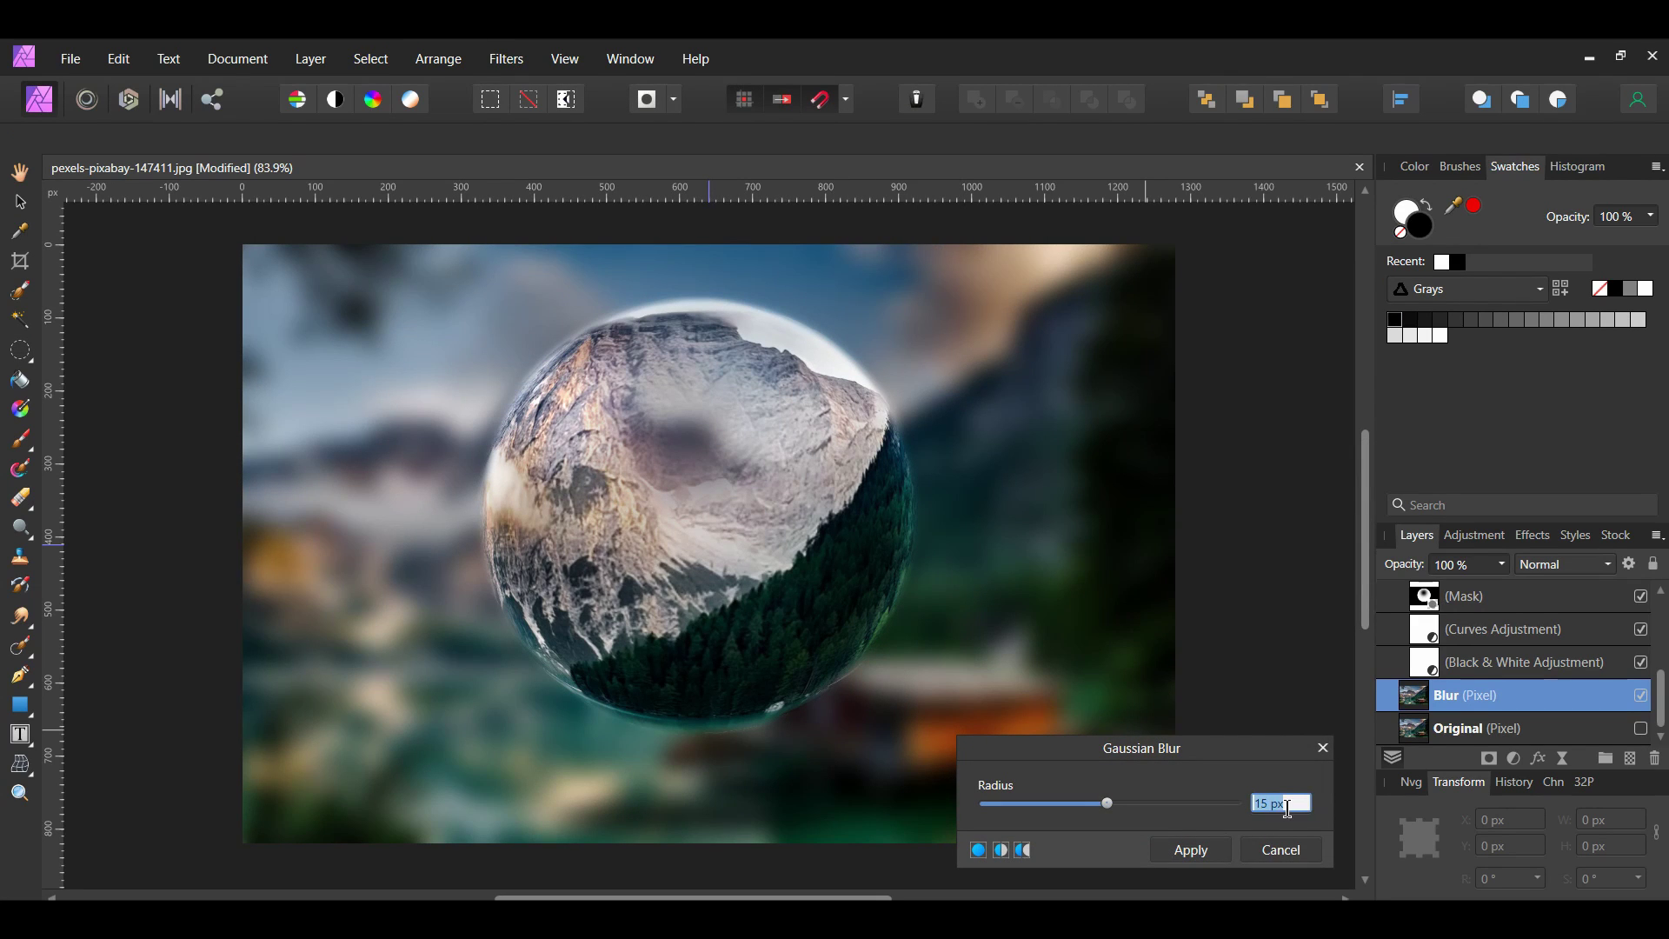
{"action": "type", "text": "2"}
{"action": "key", "text": "Return"}
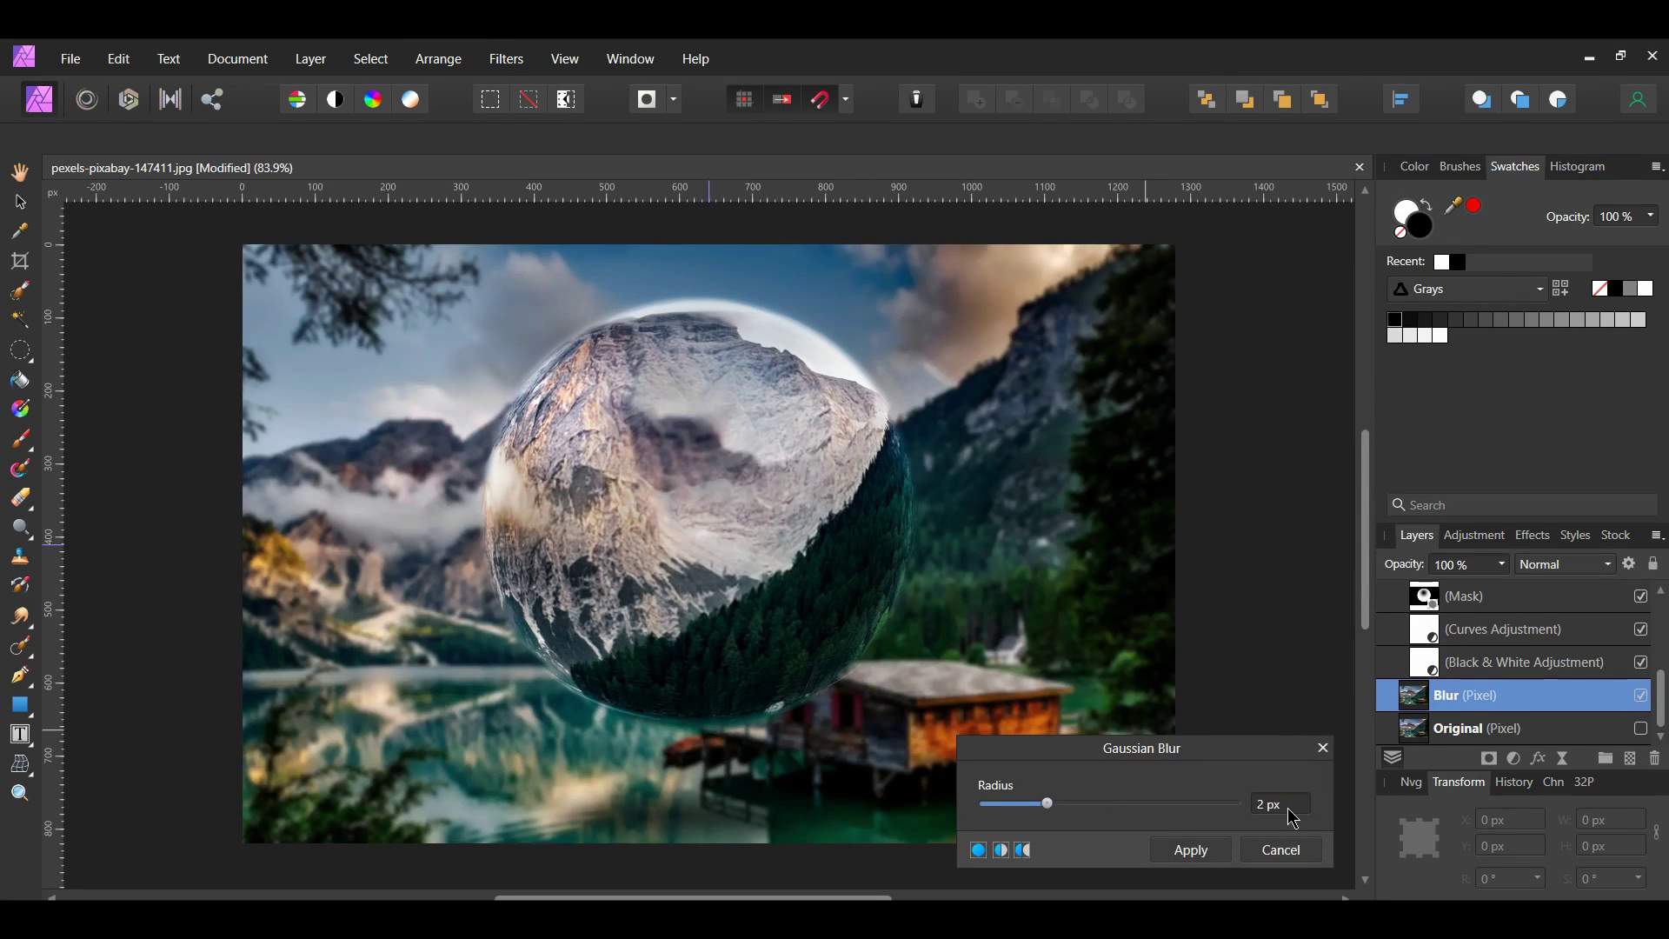
{"action": "left_click", "coordinate": [1199, 853]}
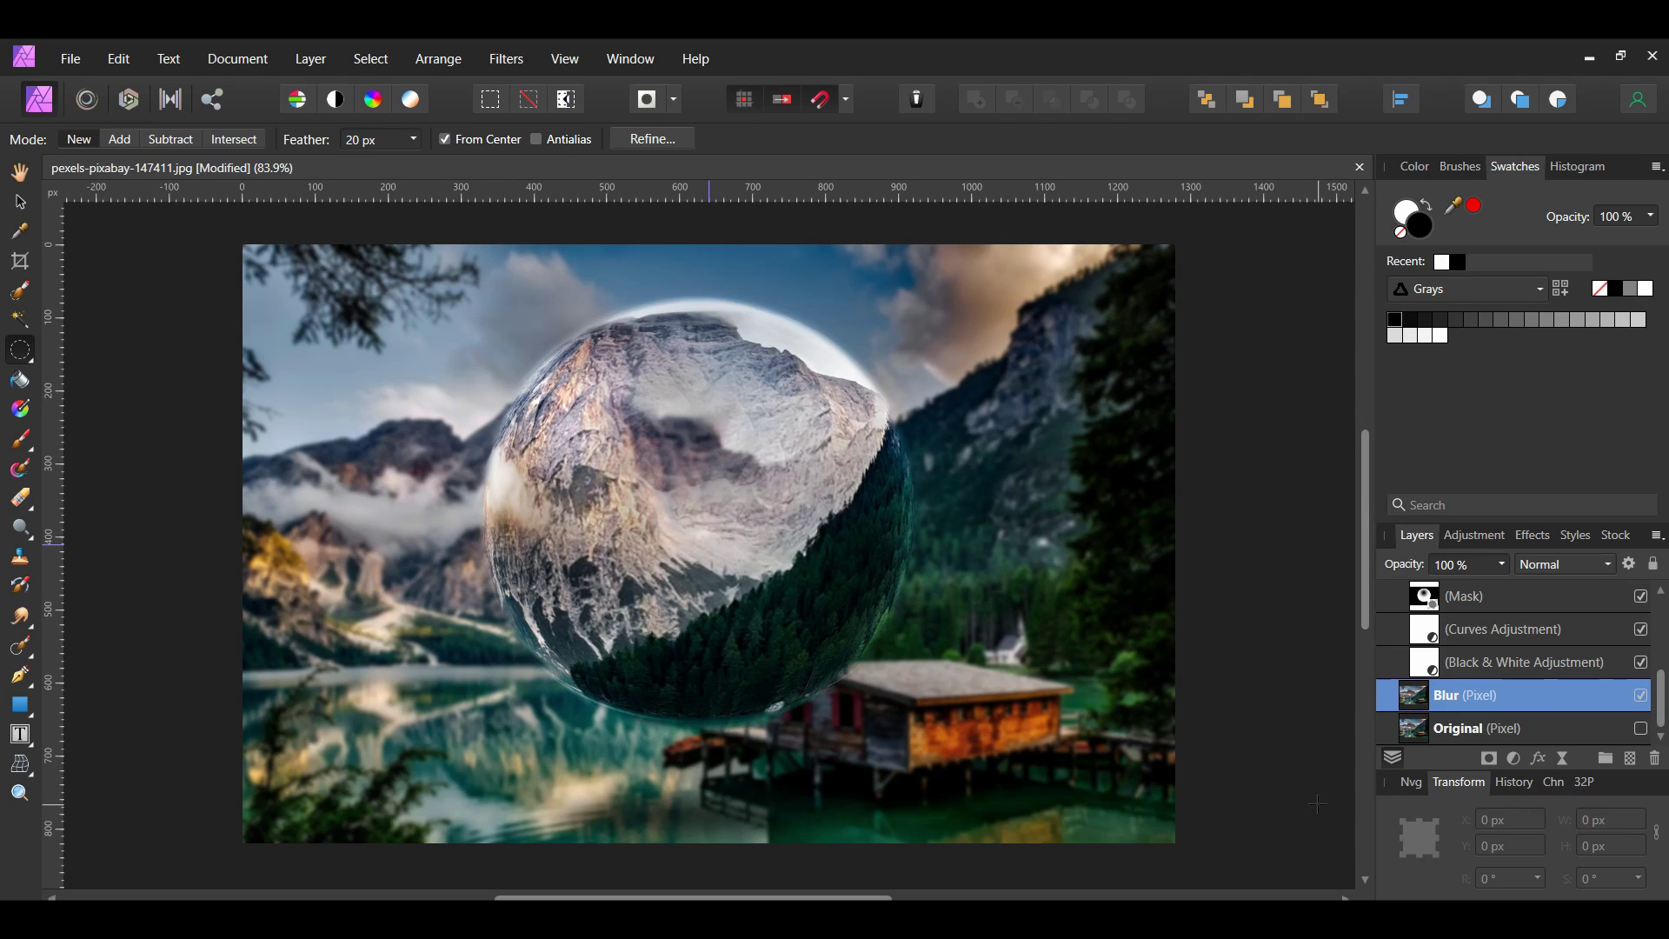
{"action": "left_click", "coordinate": [1641, 728]}
{"action": "left_click", "coordinate": [1642, 699]}
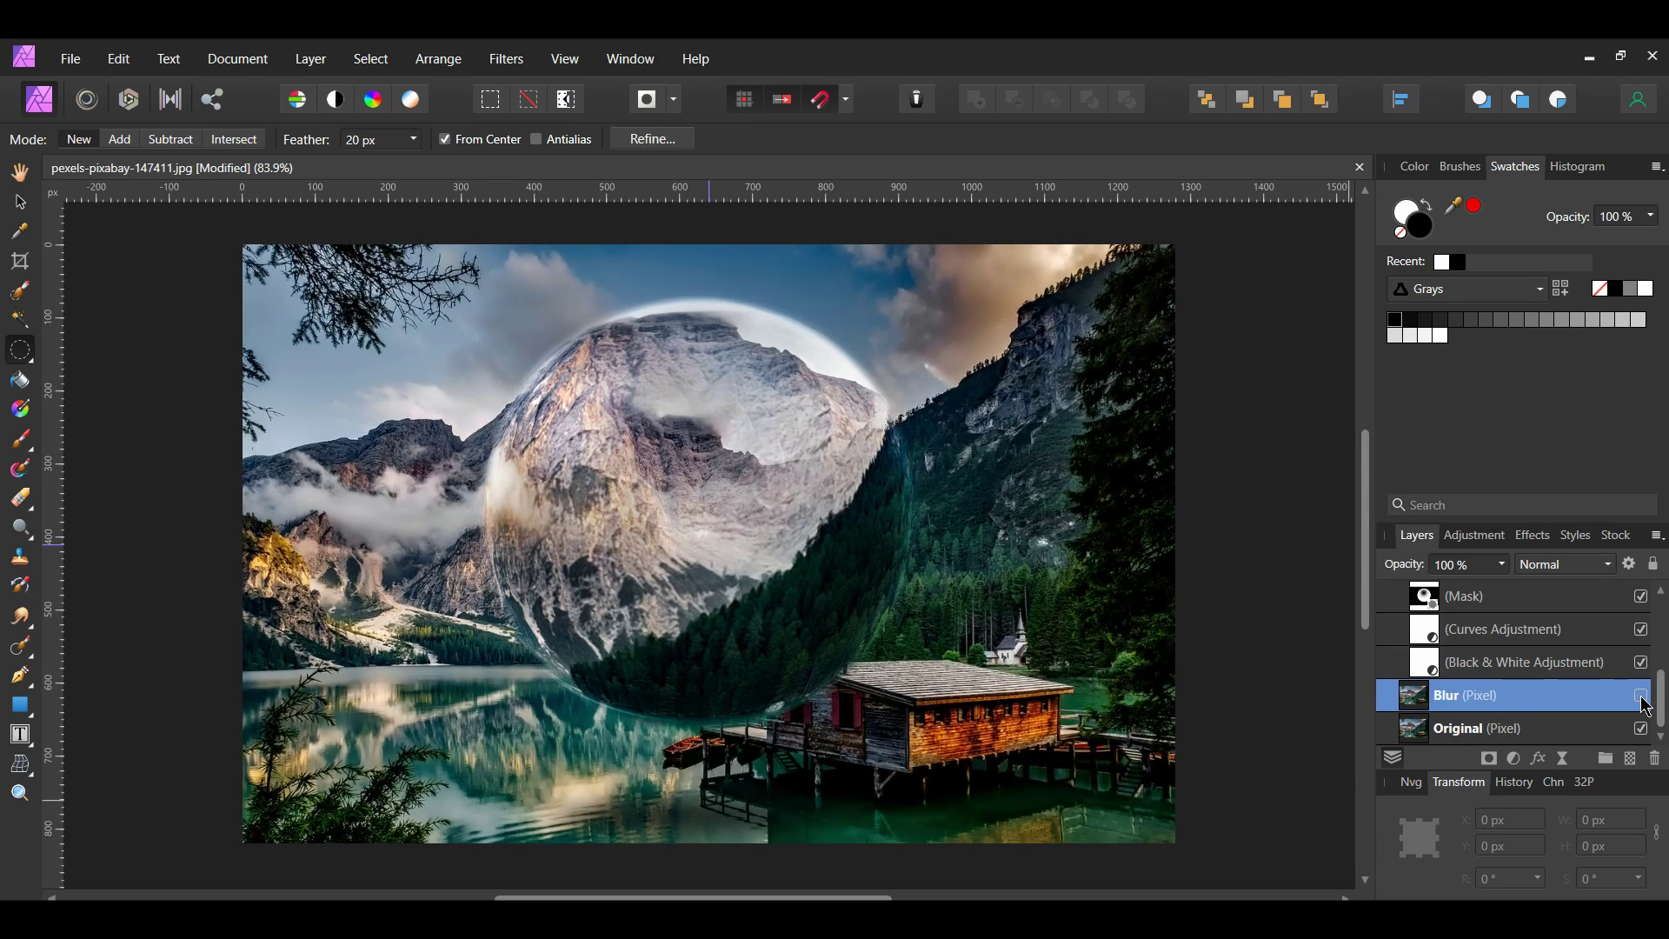
{"action": "left_click", "coordinate": [1644, 700]}
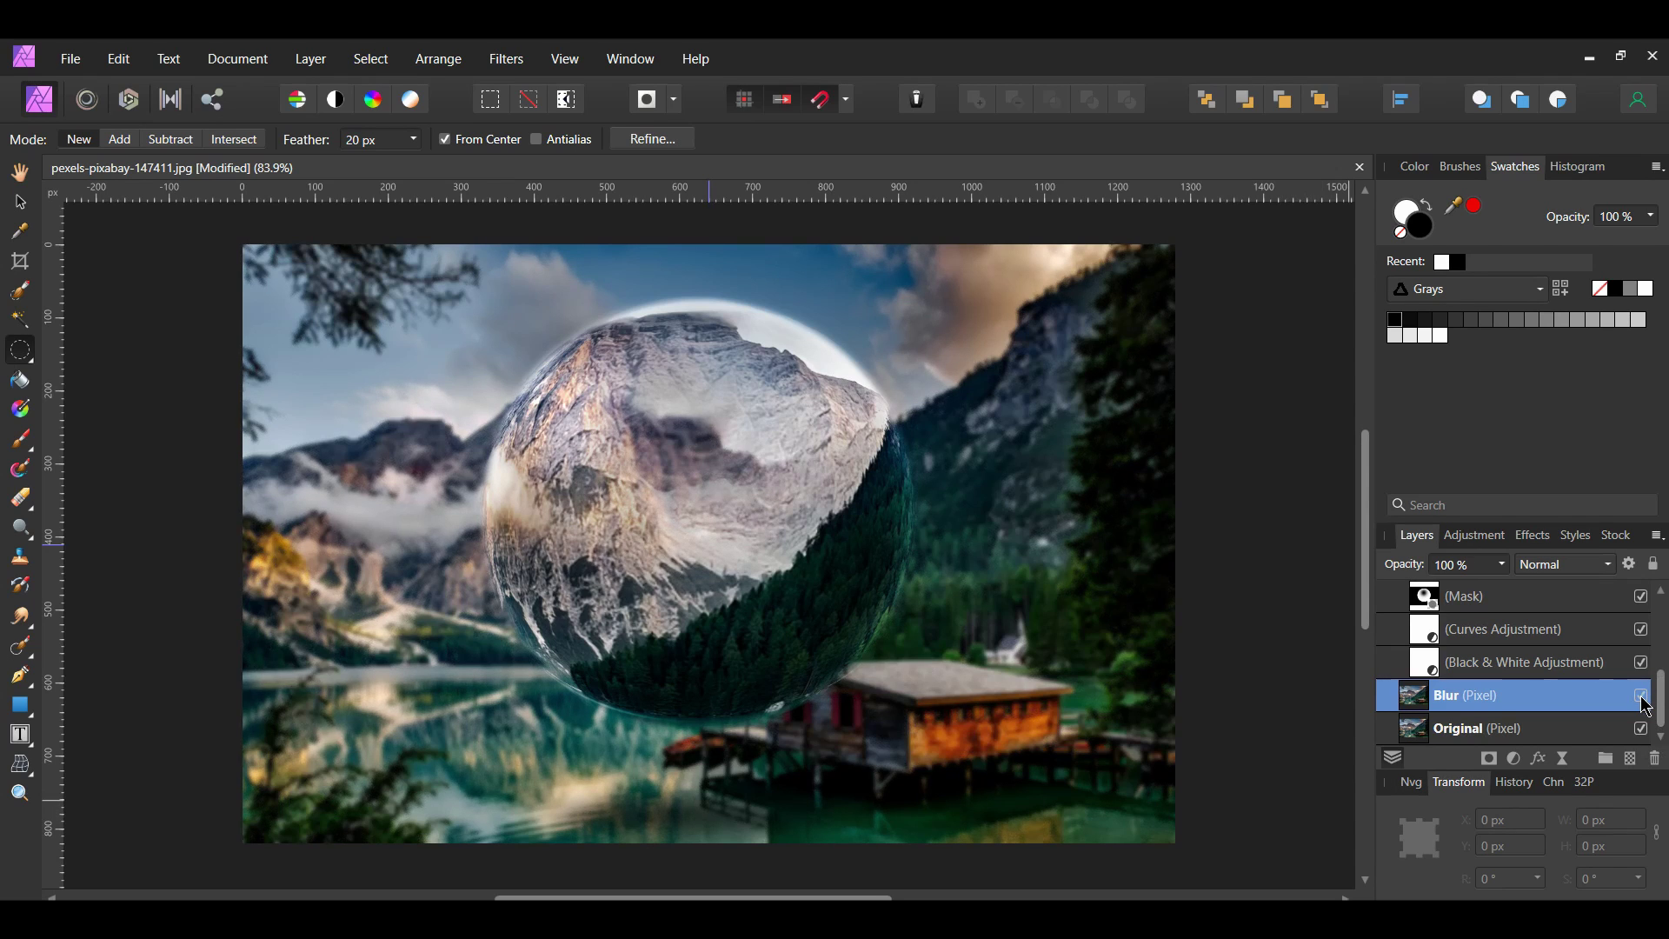
Clear the layer selection with the Move tool and hide the Blur layer.
{"action": "left_click_drag", "start_coordinate": [1642, 706], "coordinate": [1646, 608]}
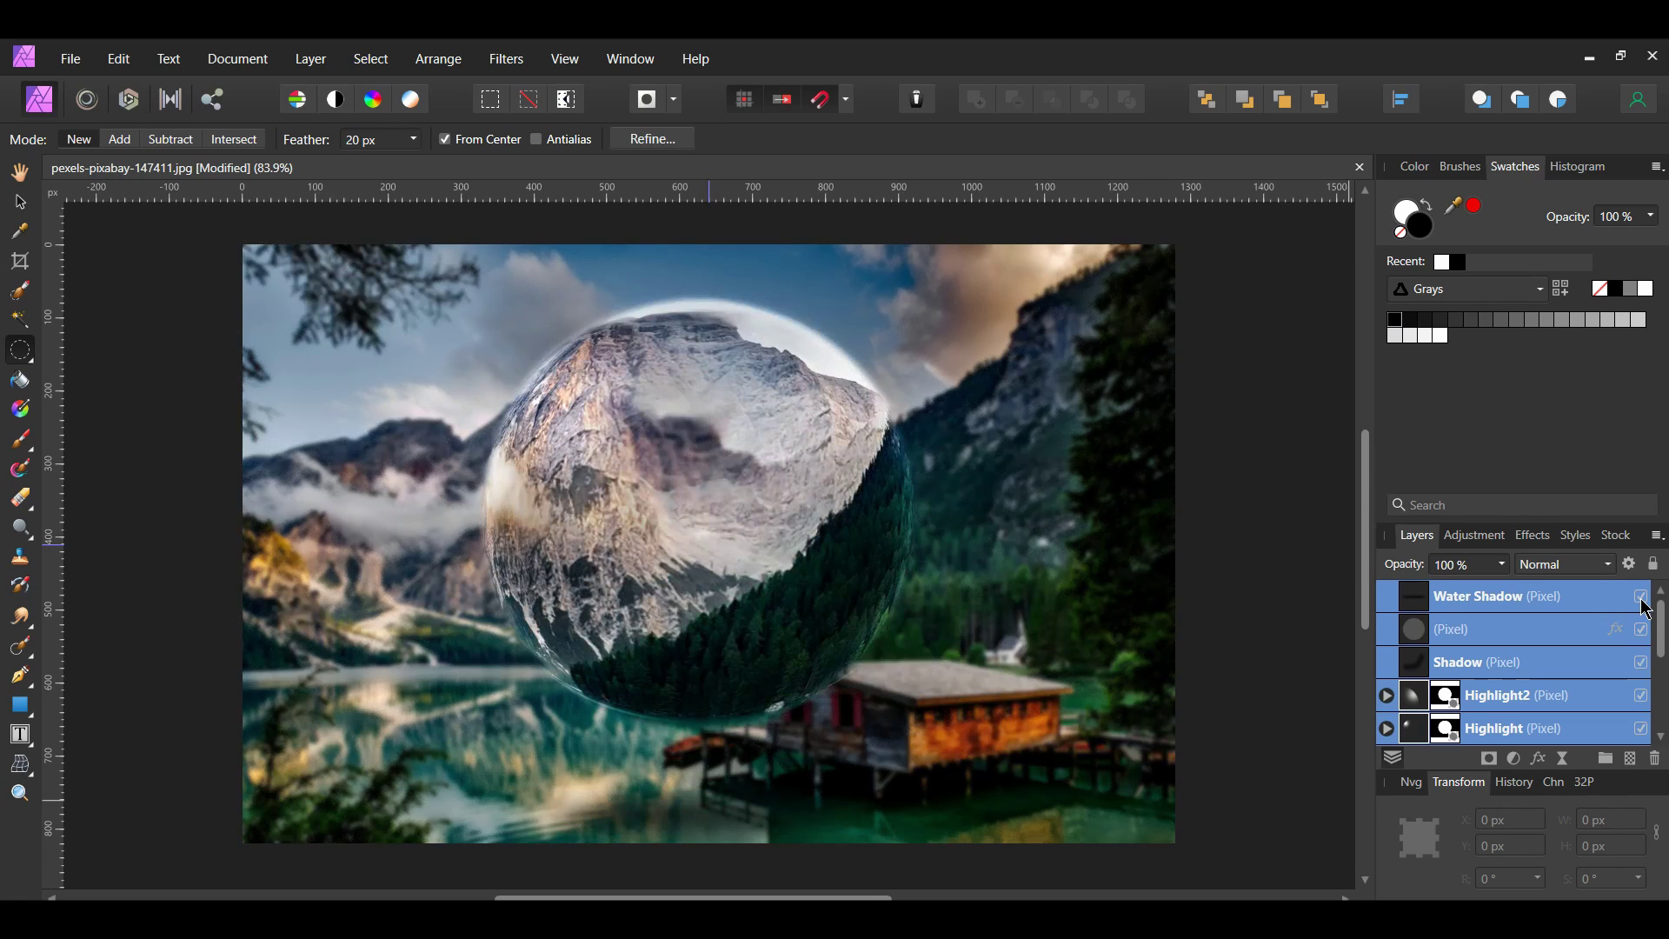
{"action": "key", "text": "v"}
{"action": "left_click", "coordinate": [1311, 717]}
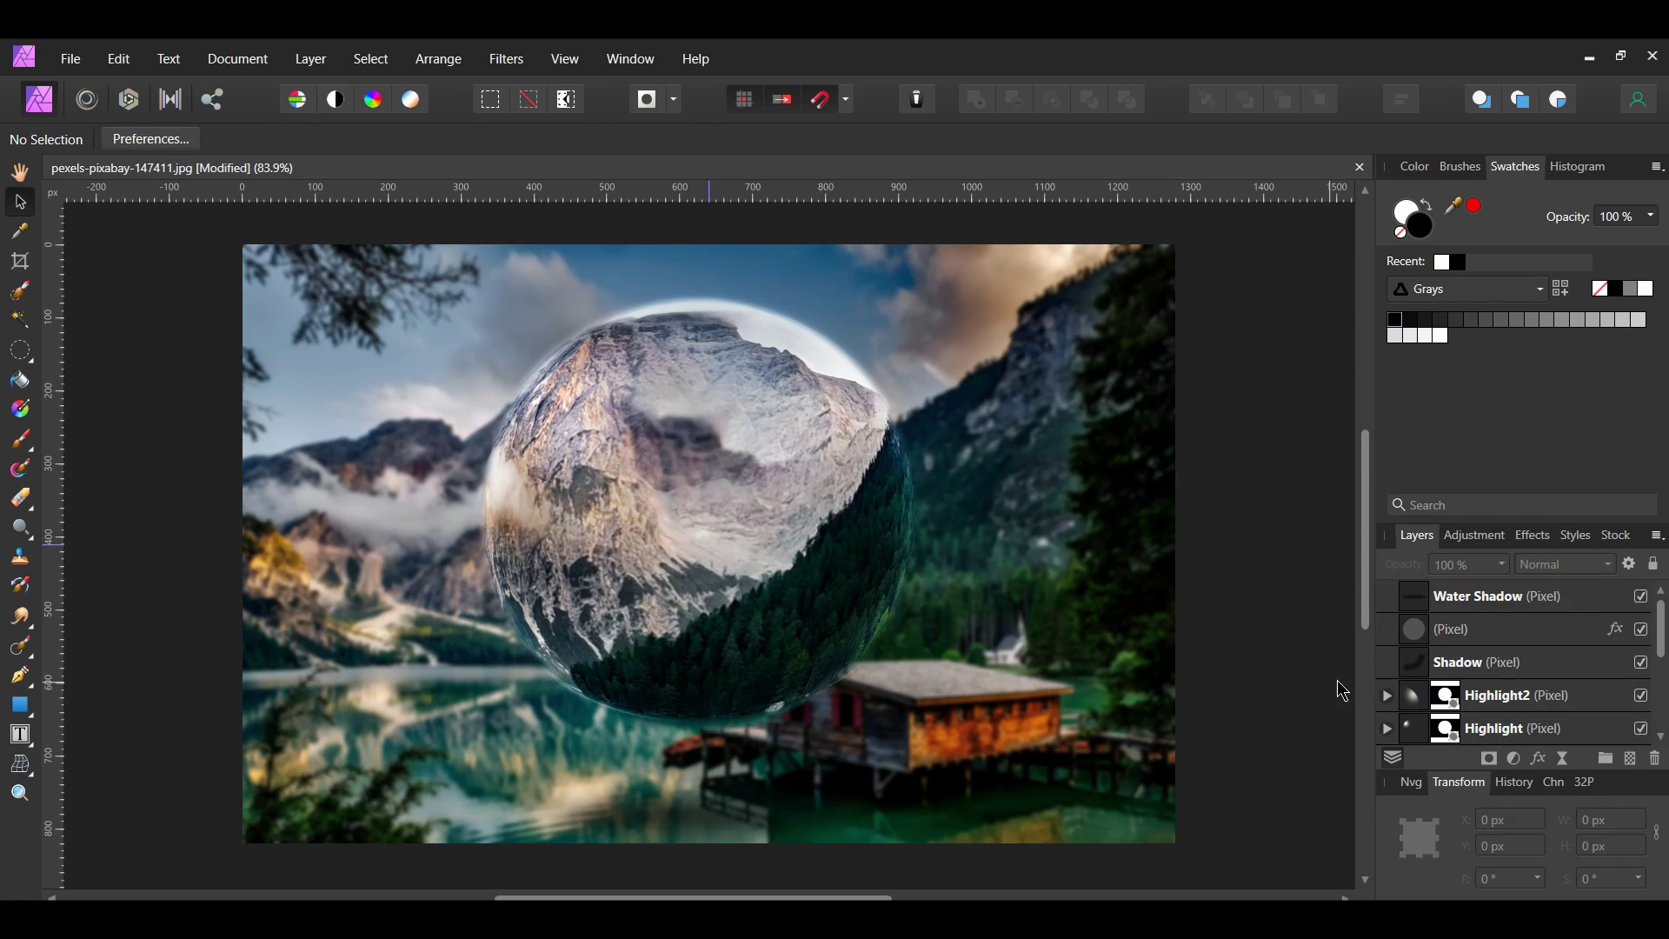
{"action": "scroll", "coordinate": [1519, 696], "scroll_direction": "down", "scroll_amount": 5}
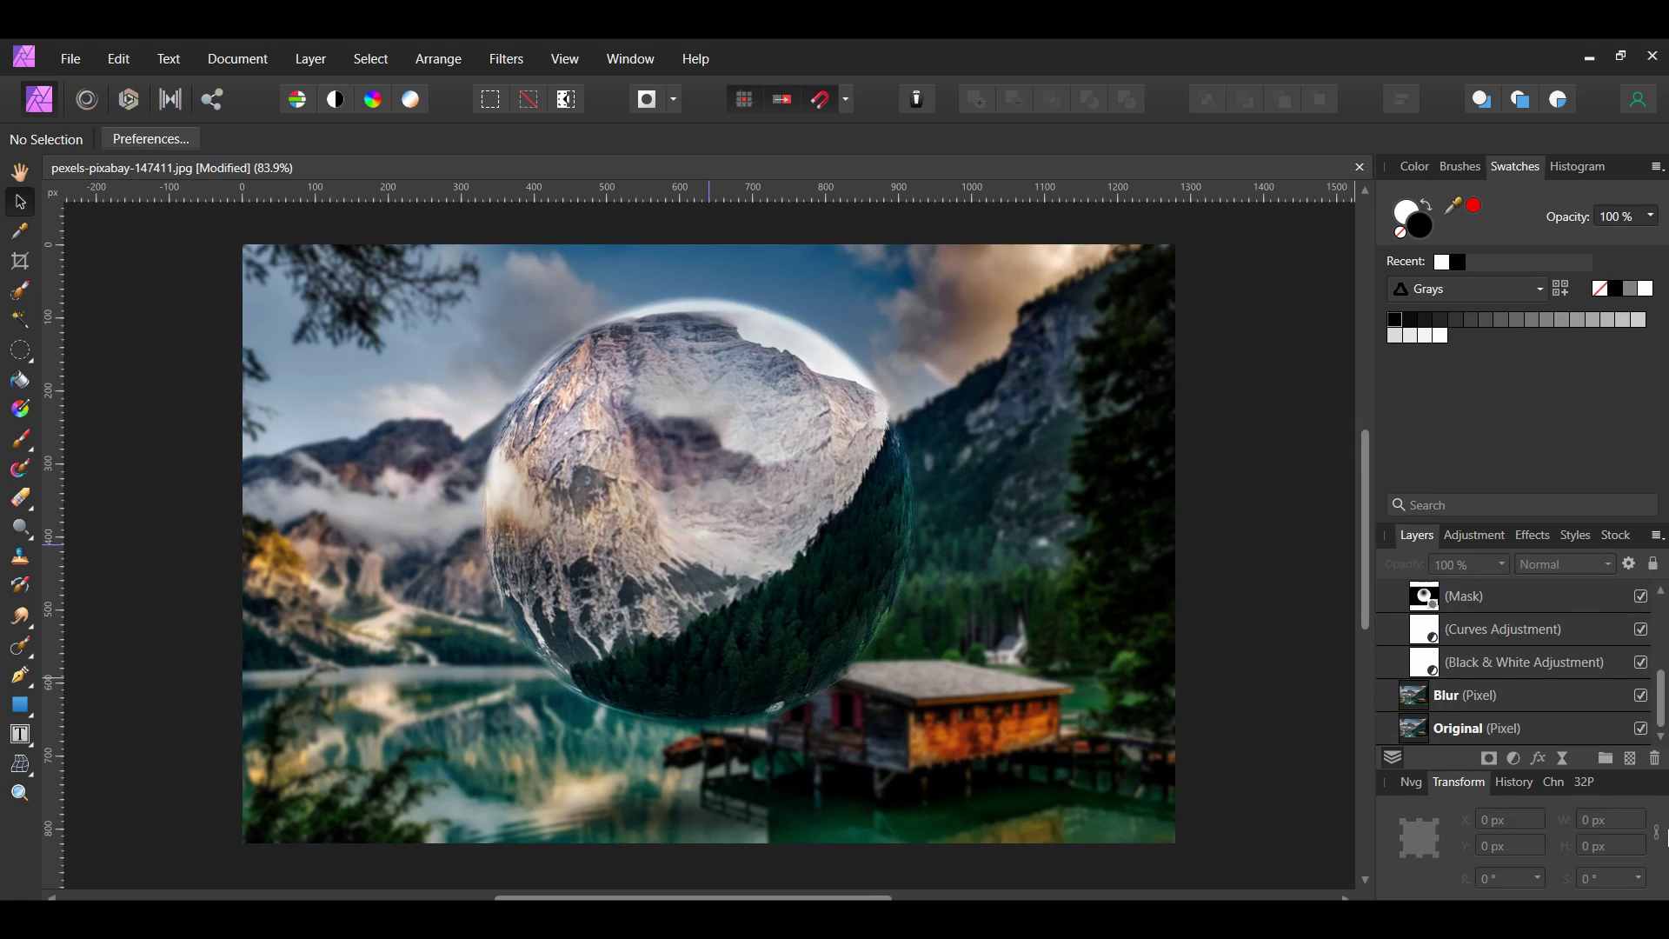
{"action": "left_click", "coordinate": [1642, 696]}
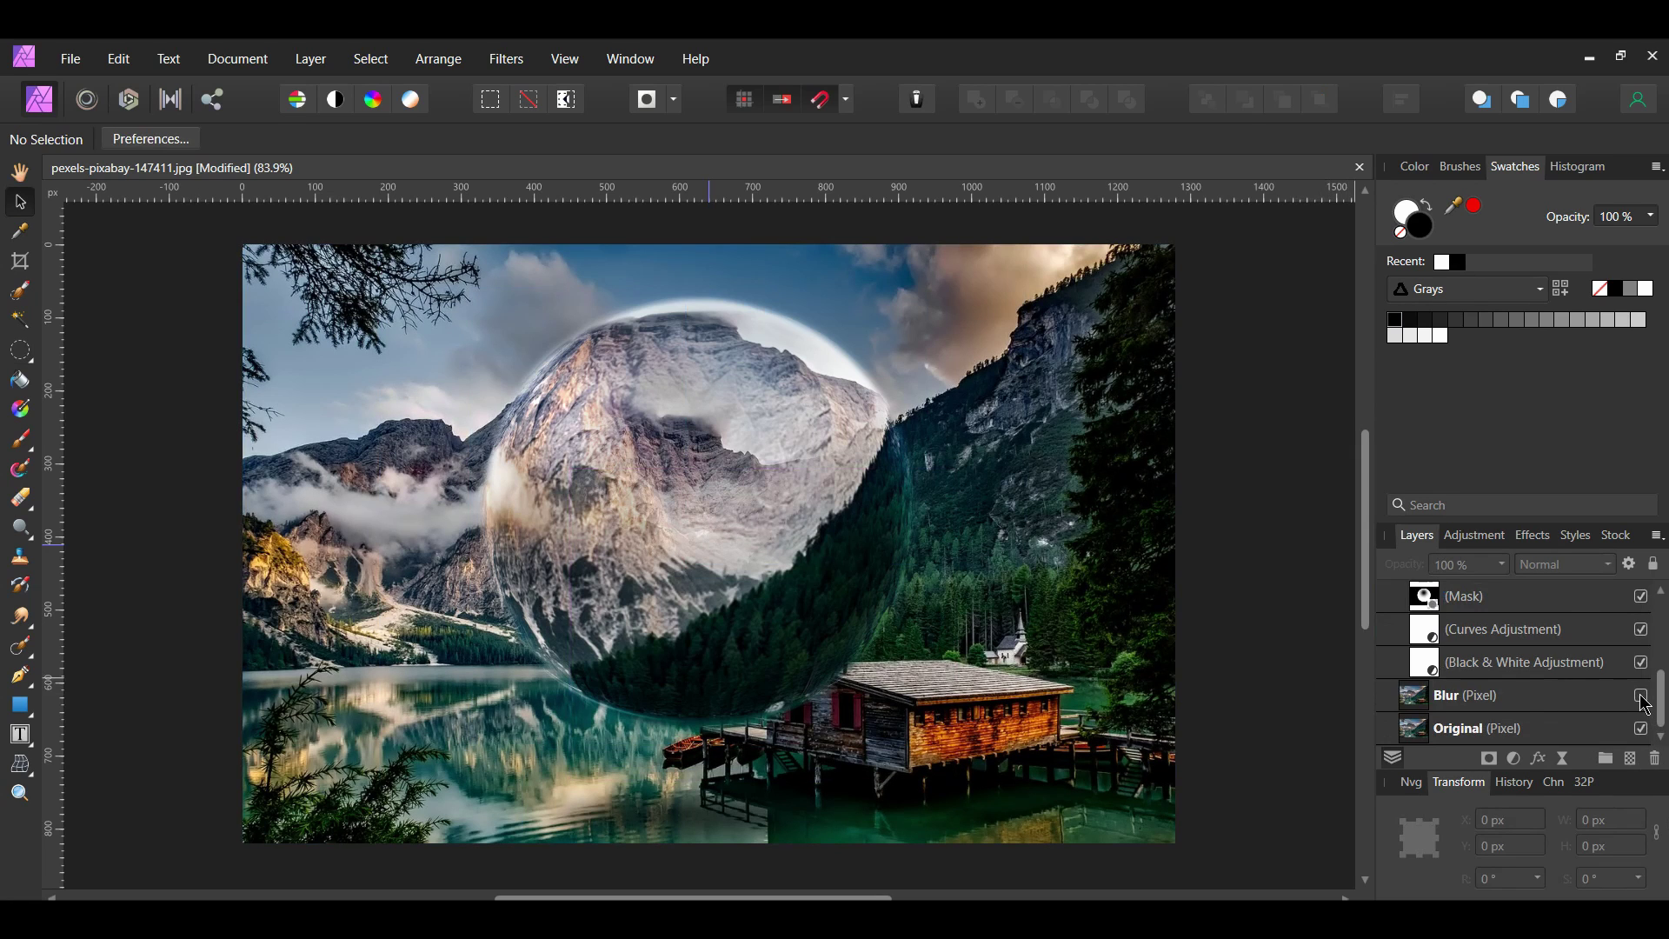